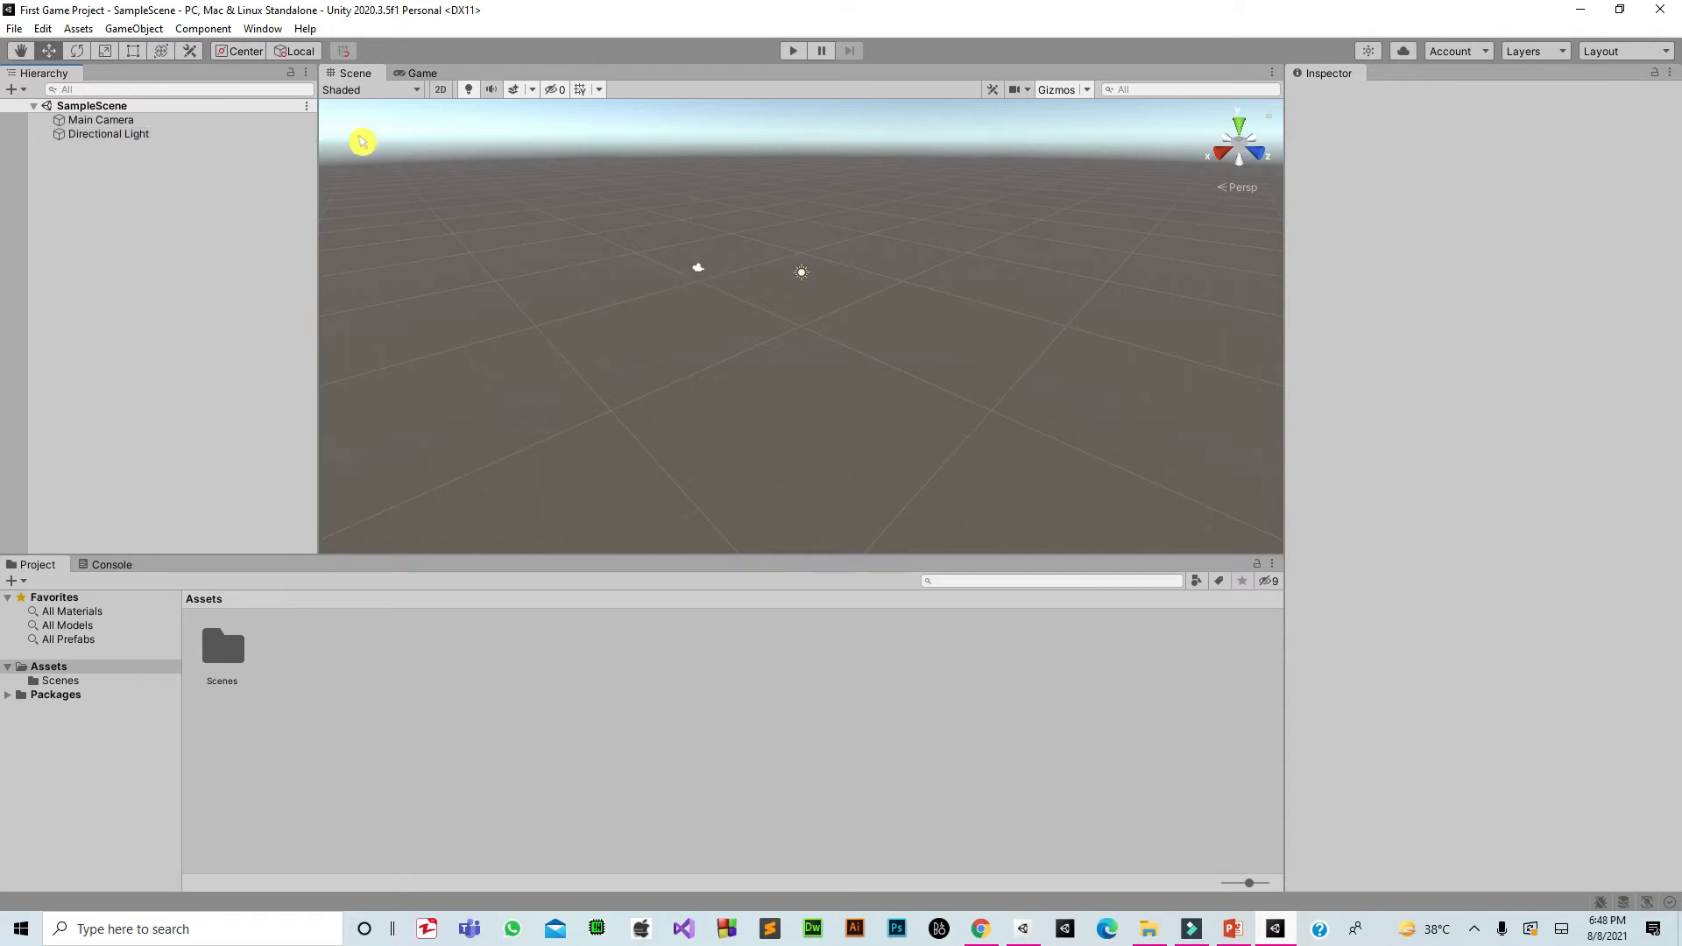
Examine the Main Camera and Directional Light objects in the scene and their component properties
left_click(249, 121)
key("f")
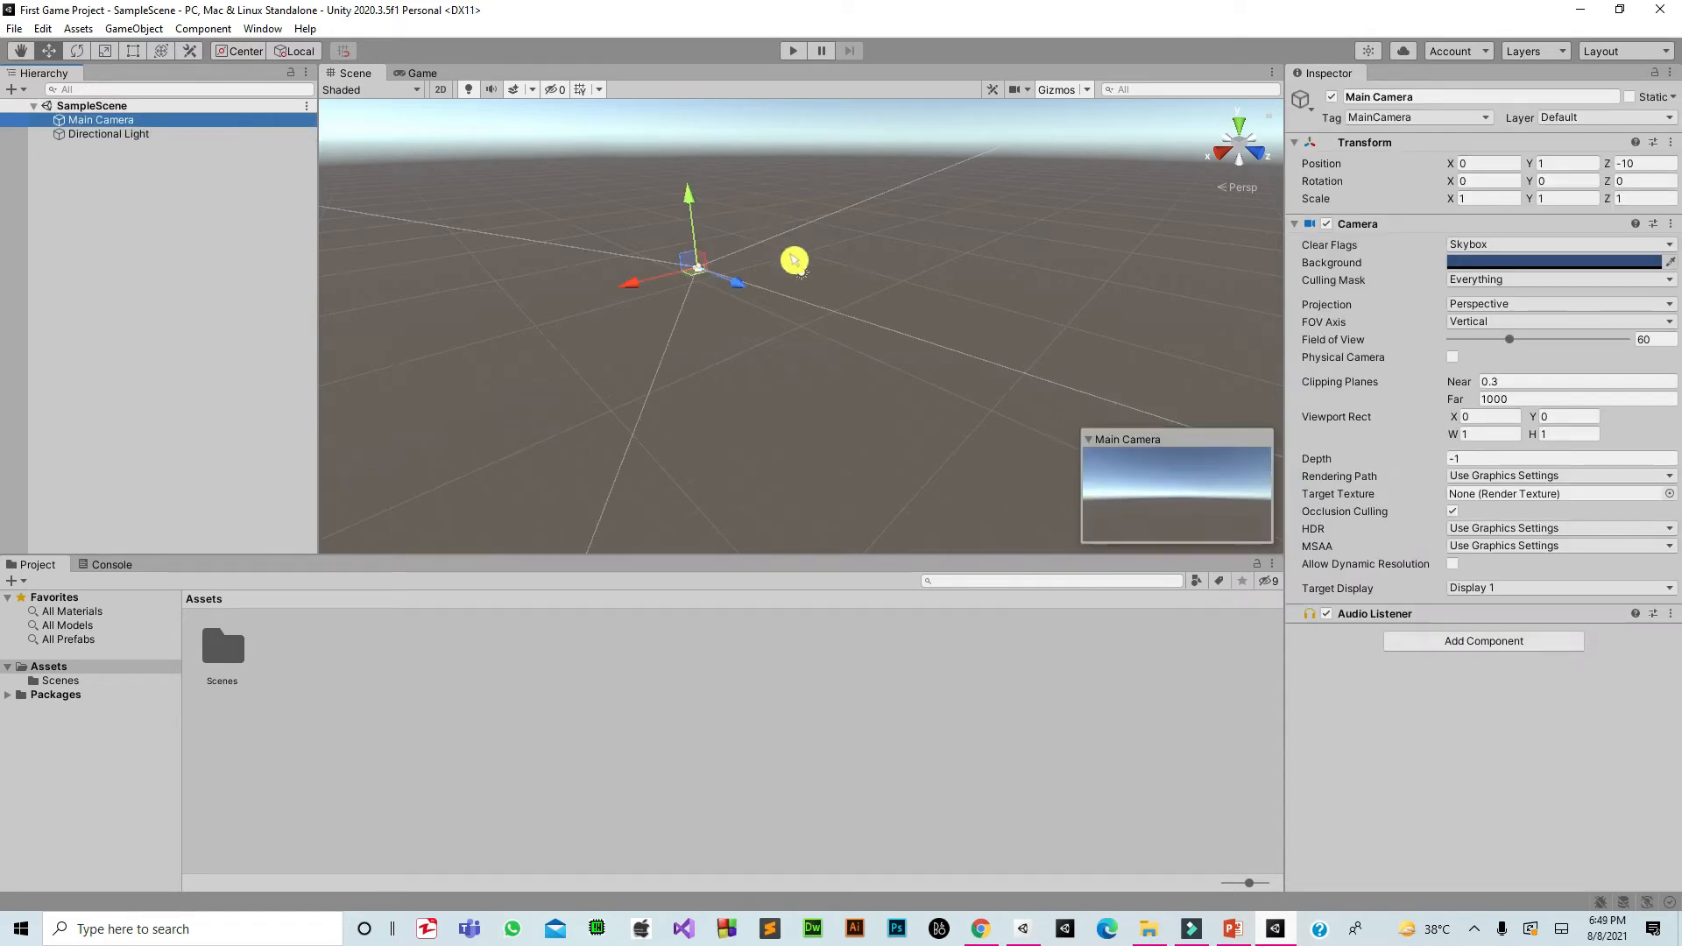
double_click(265, 136)
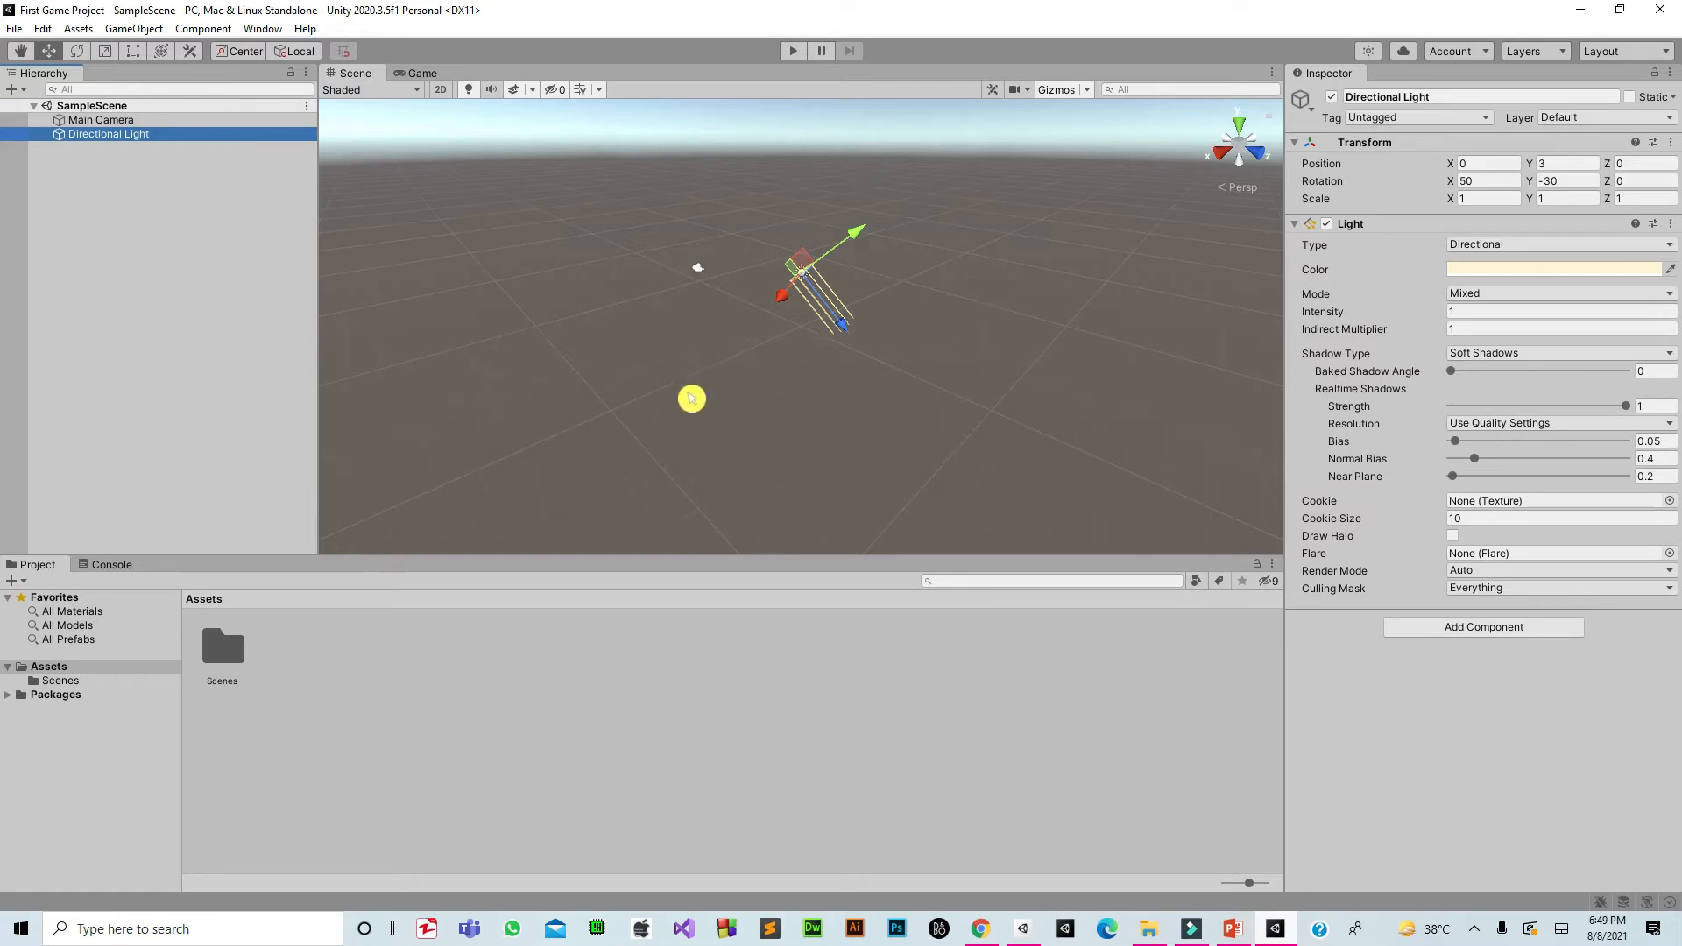
left_click(224, 120)
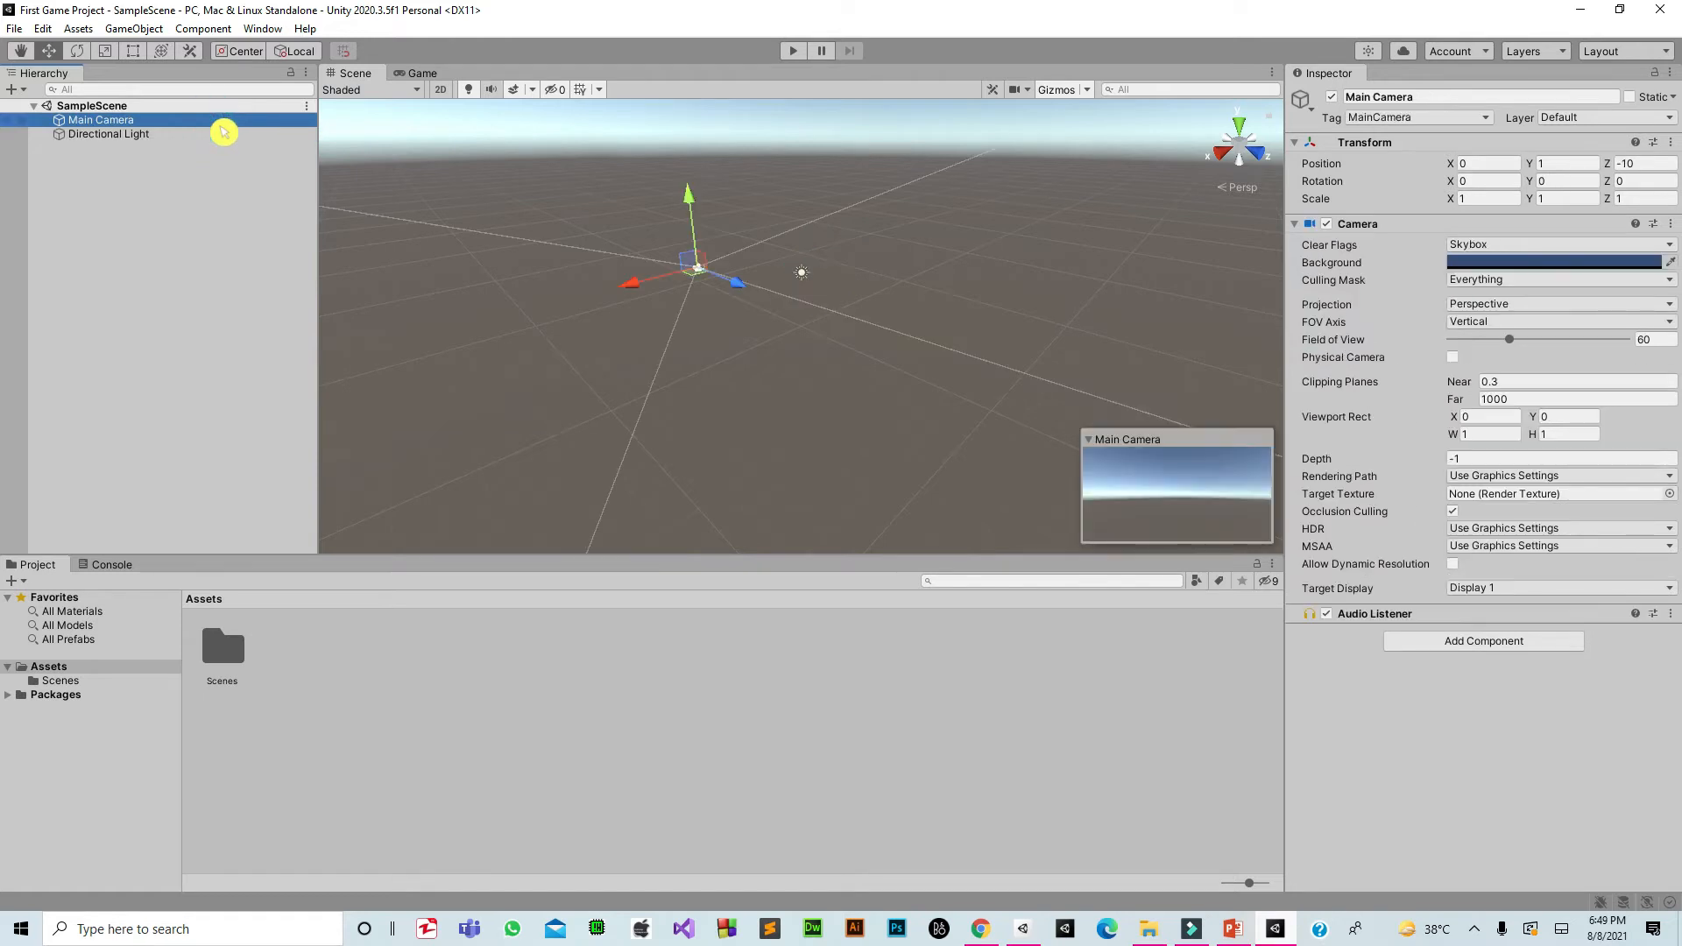
left_click(270, 136)
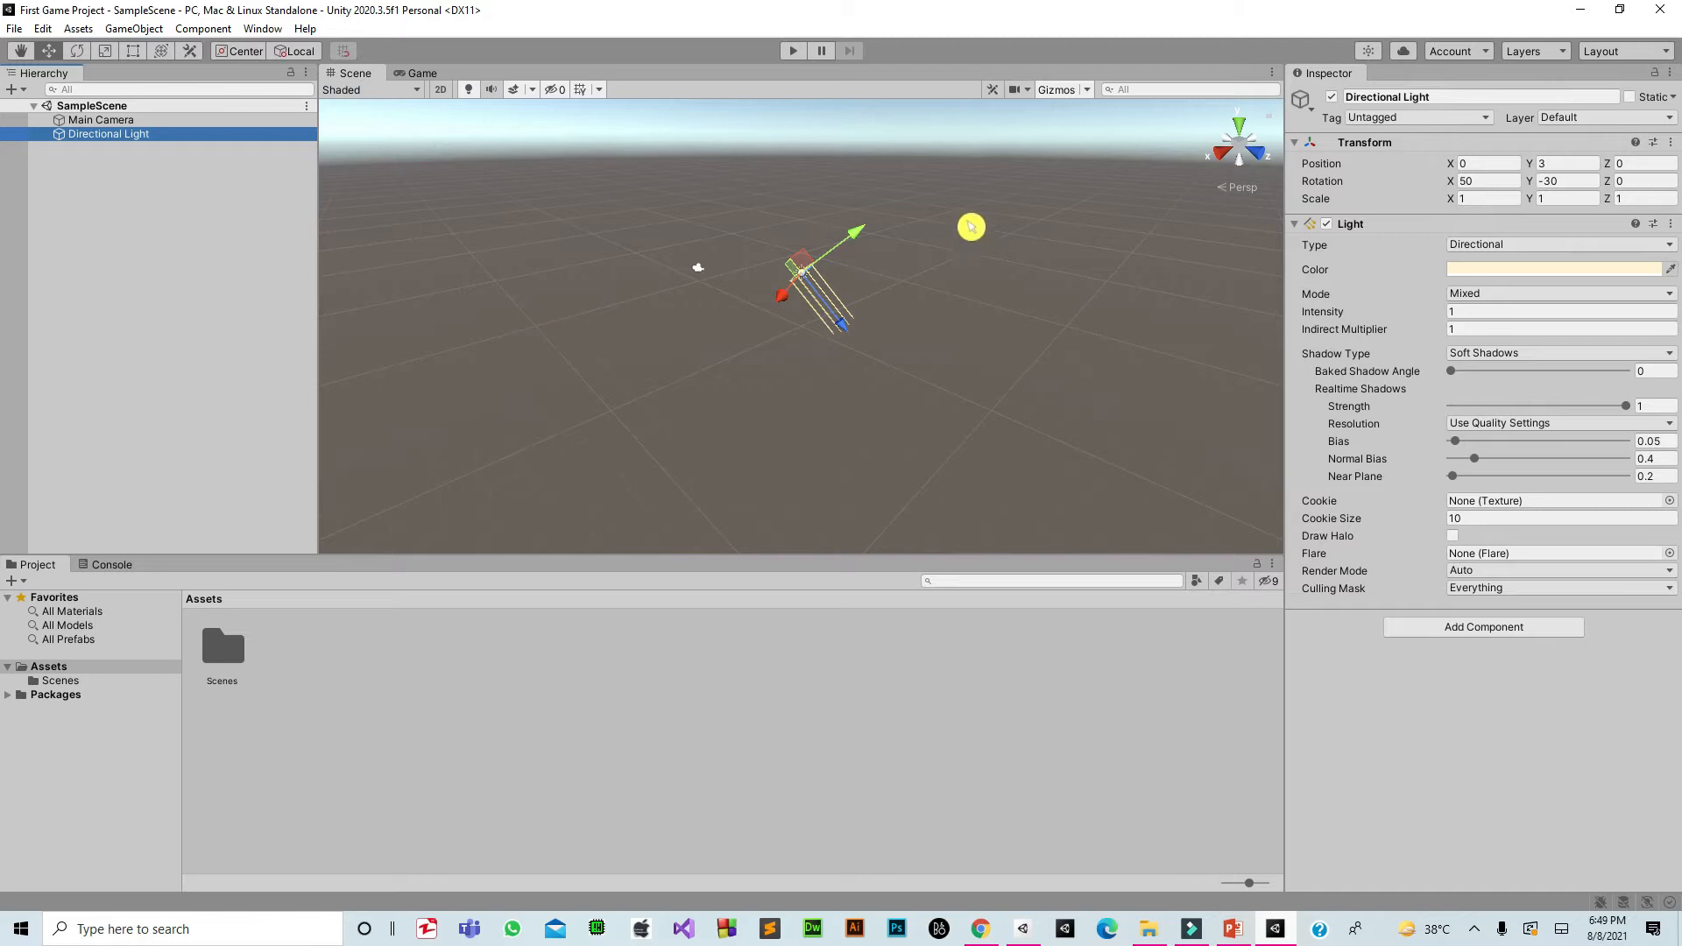
double_click(189, 119)
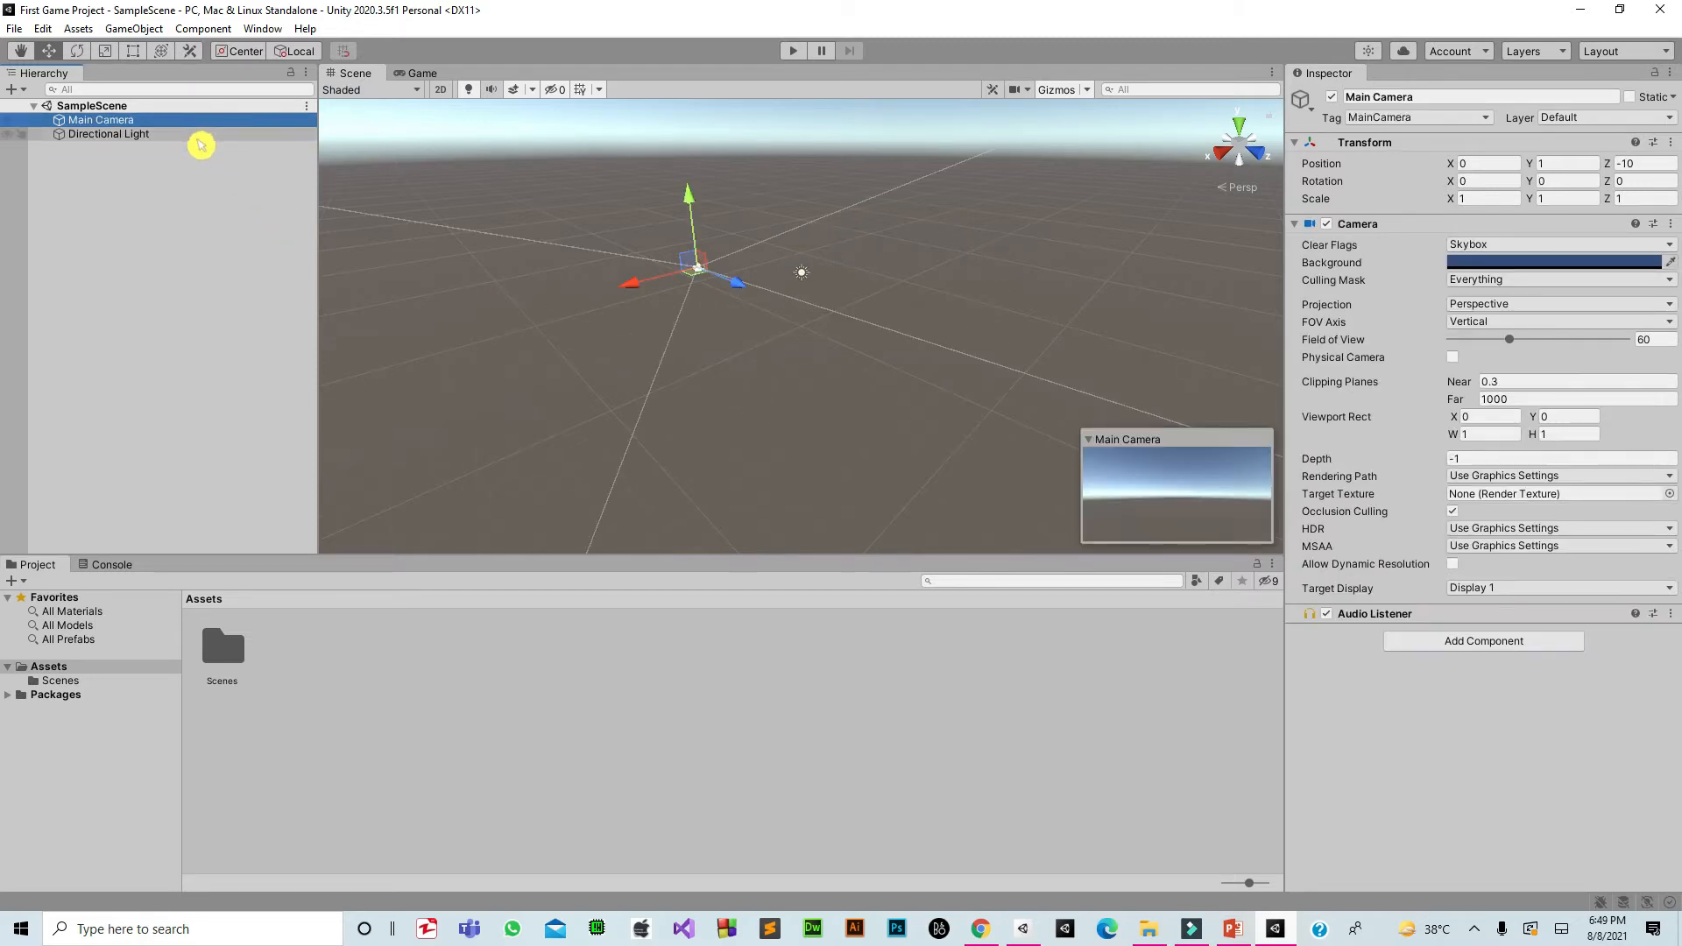
double_click(200, 132)
double_click(198, 120)
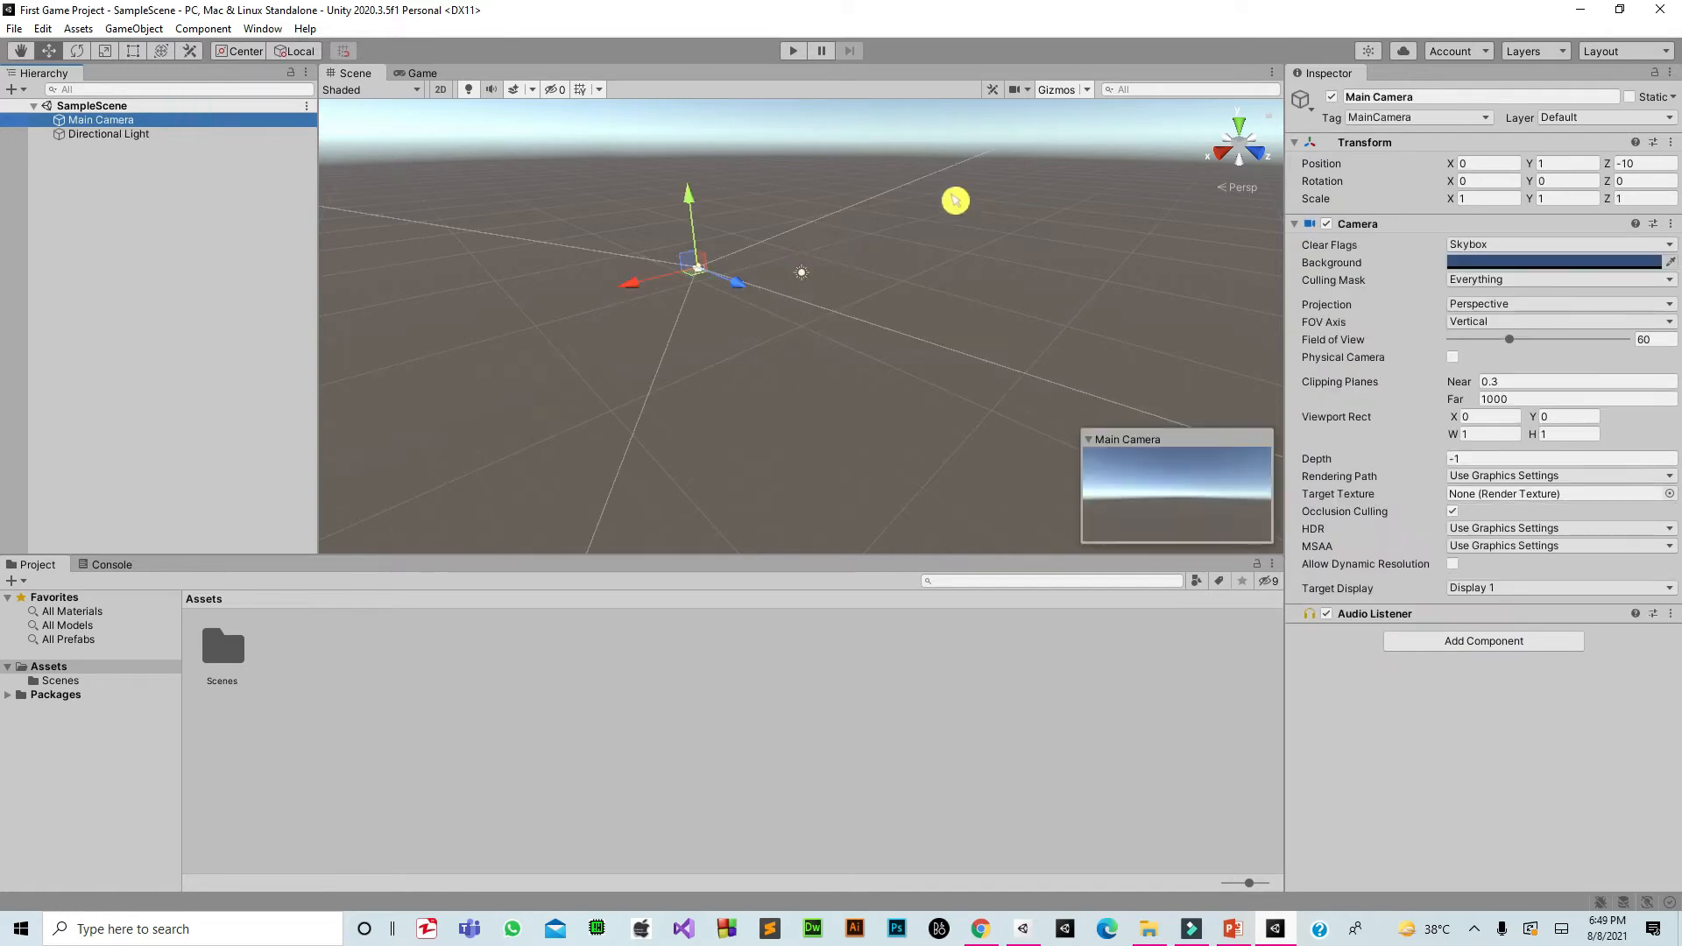
double_click(298, 136)
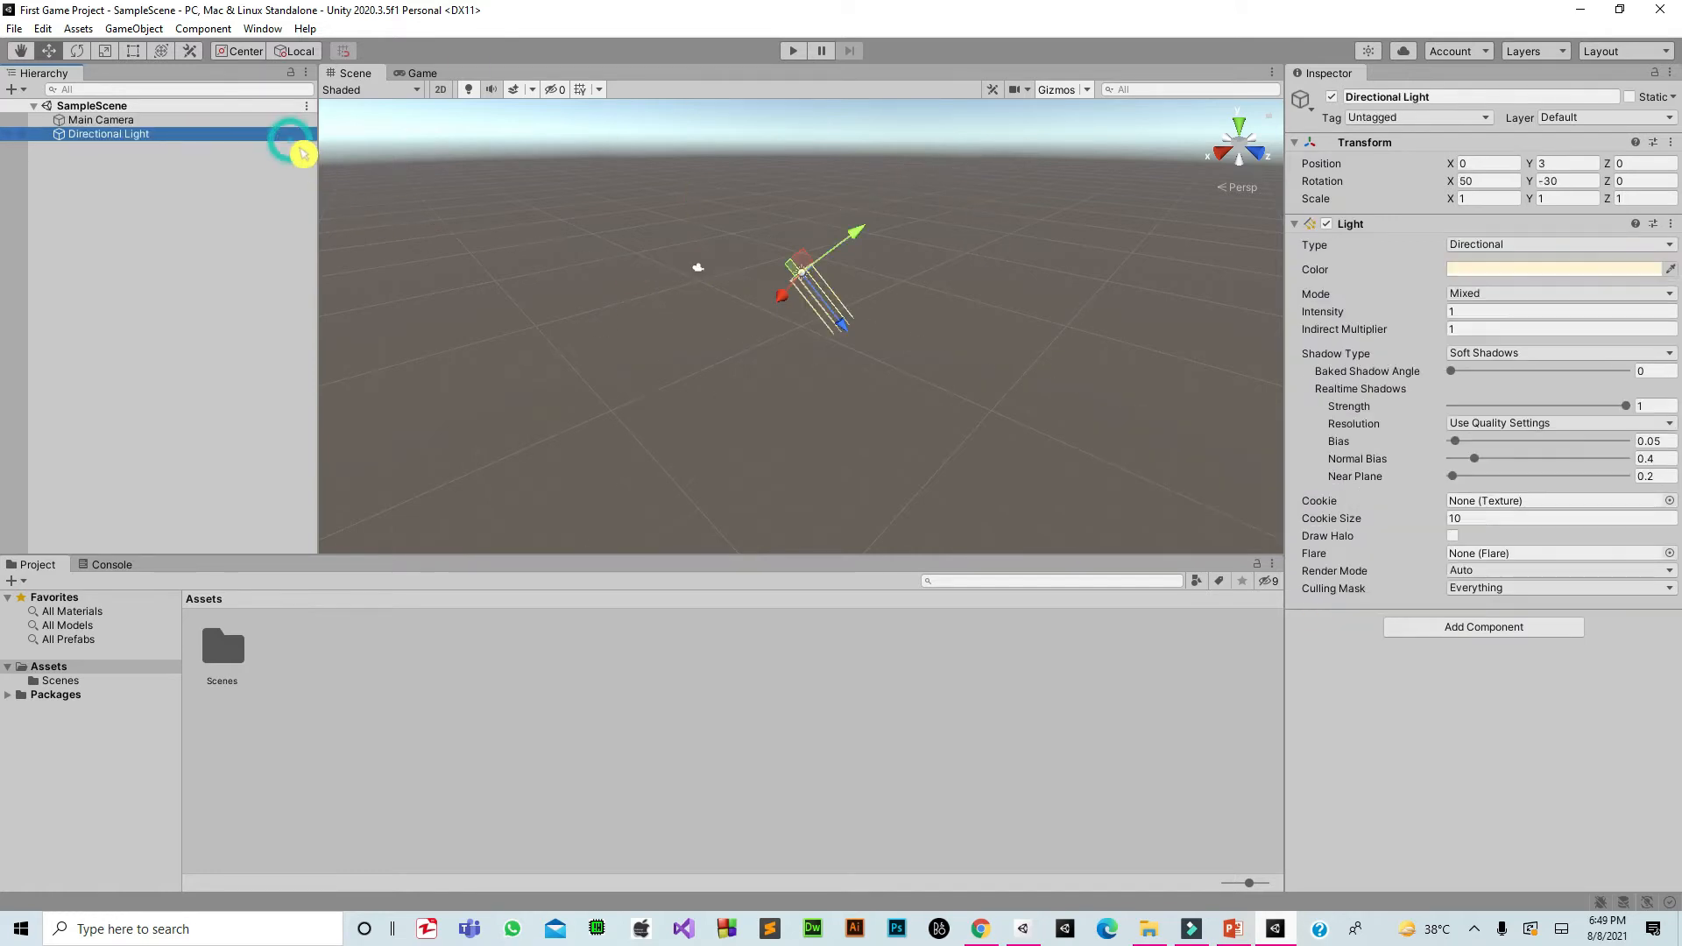
left_click(267, 197)
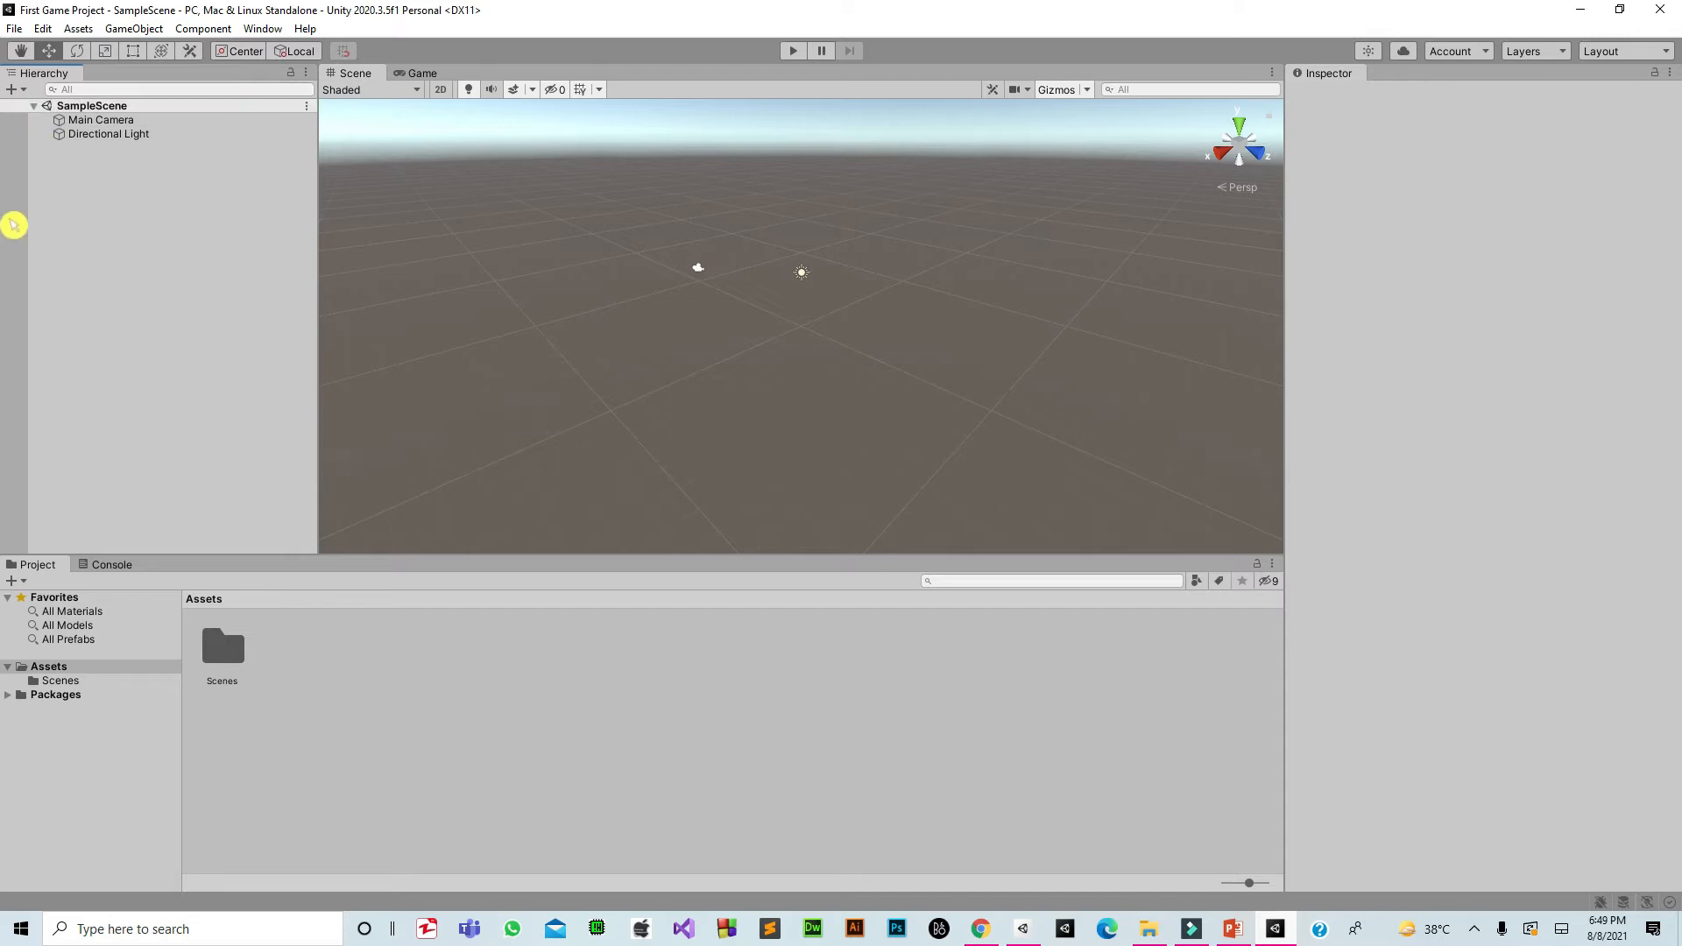
Add a 3D cube to SampleScene, keeping the default name Cube
left_click(22, 88)
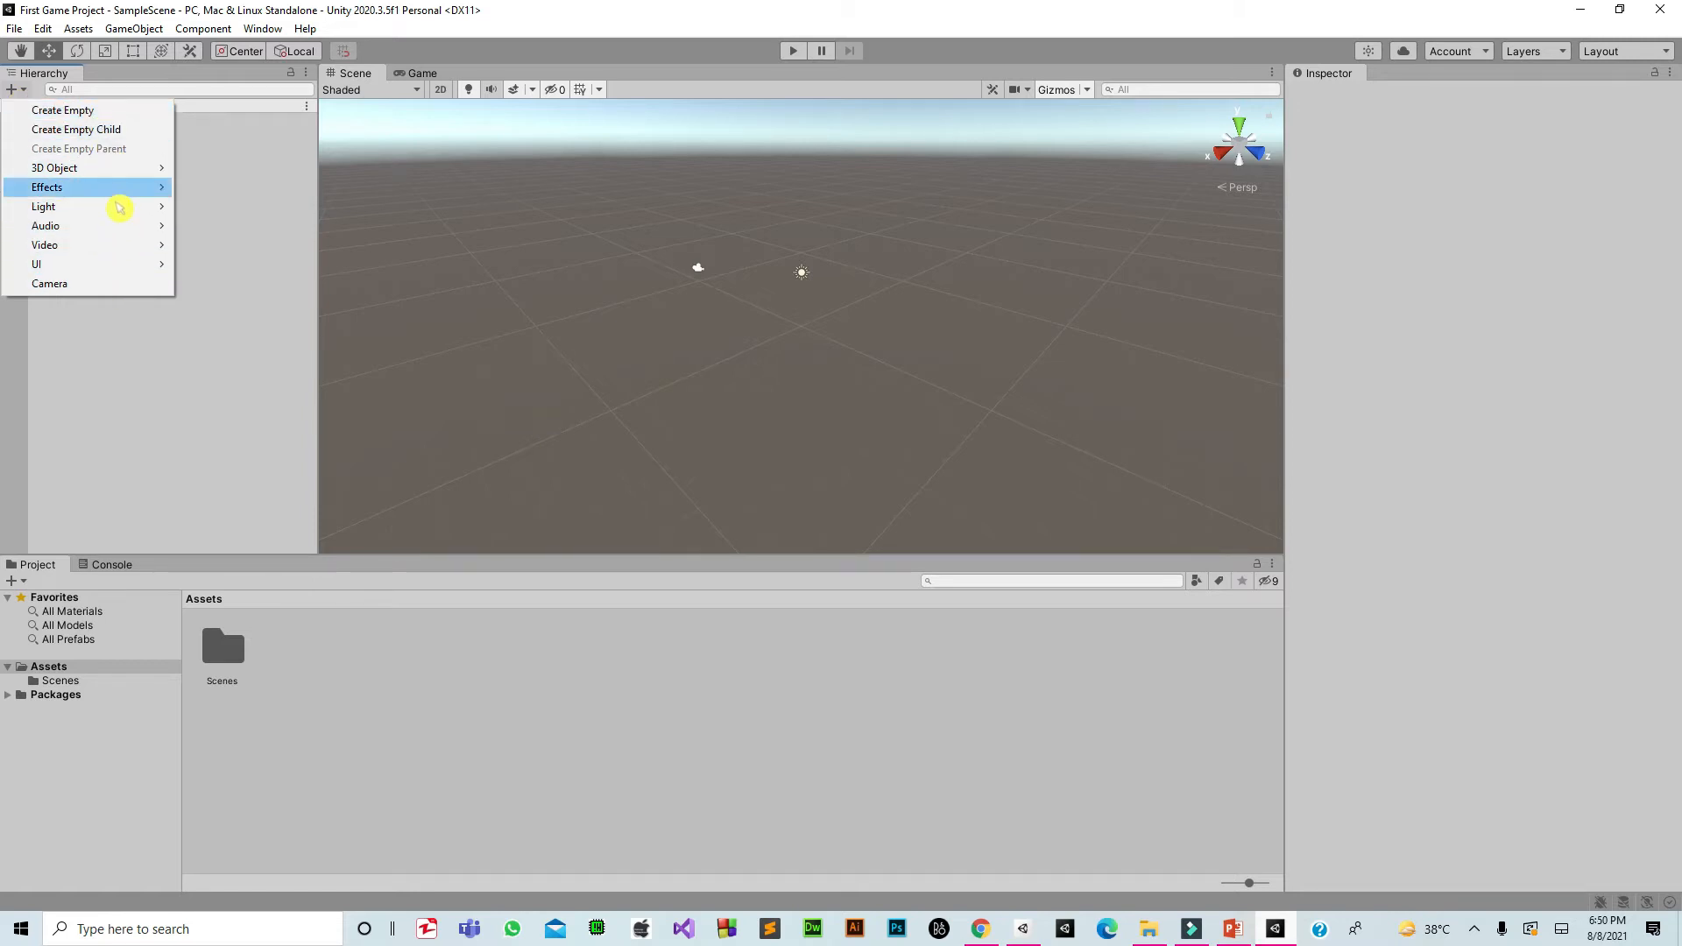
mouse_move(133, 268)
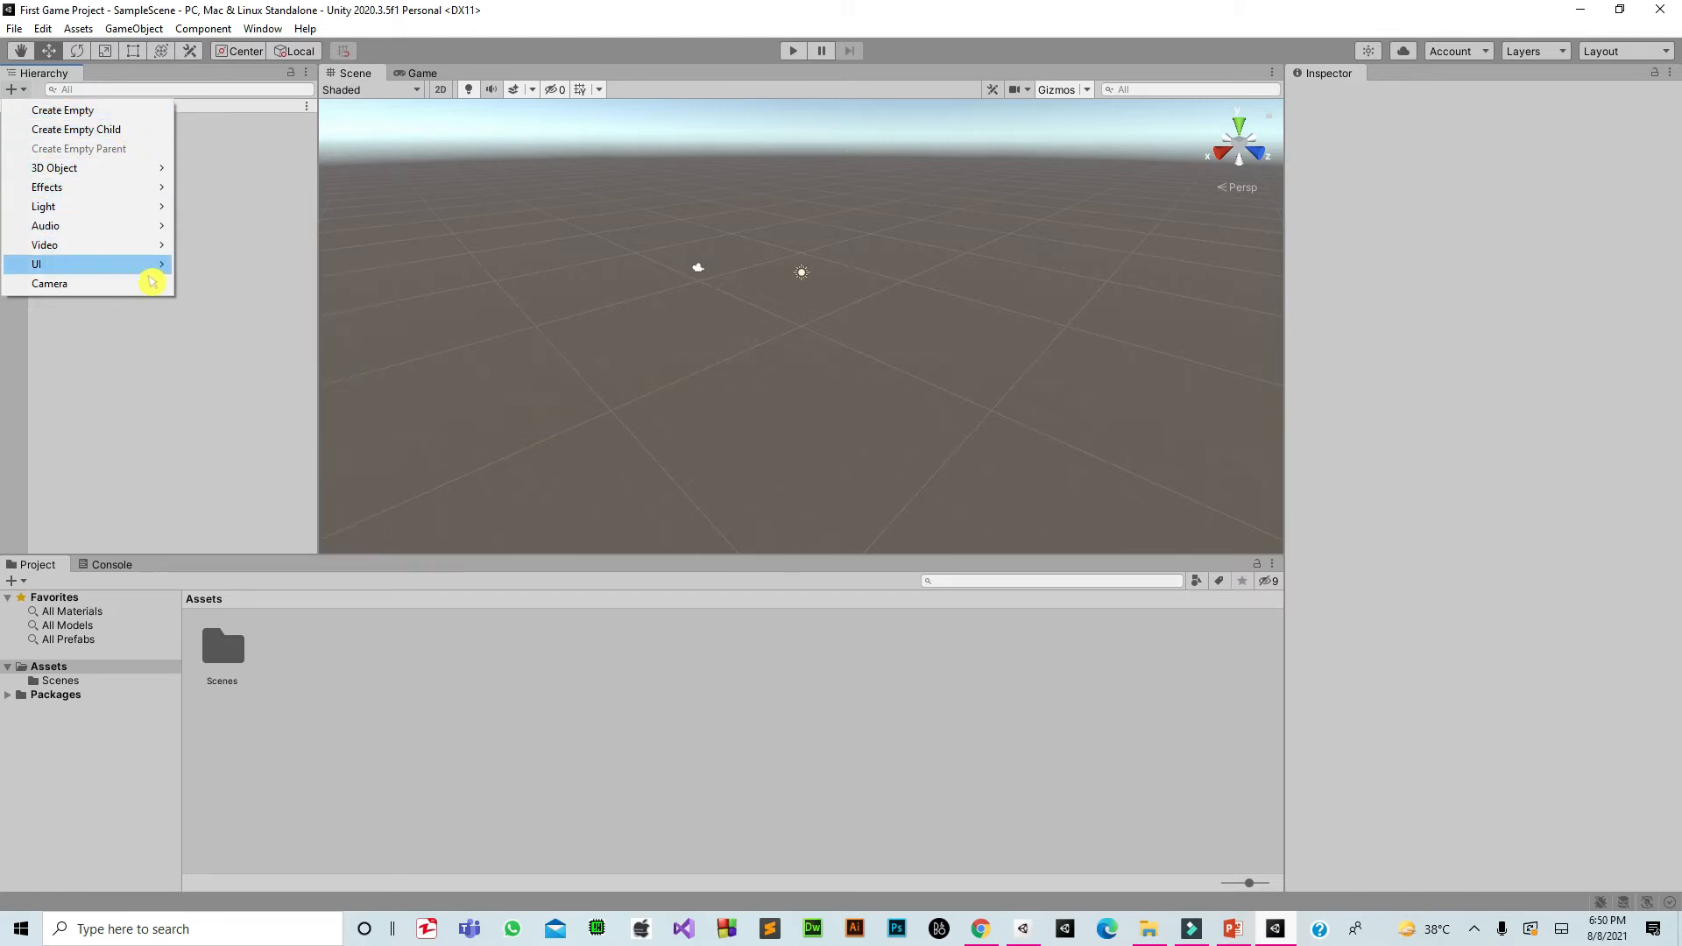
mouse_move(155, 170)
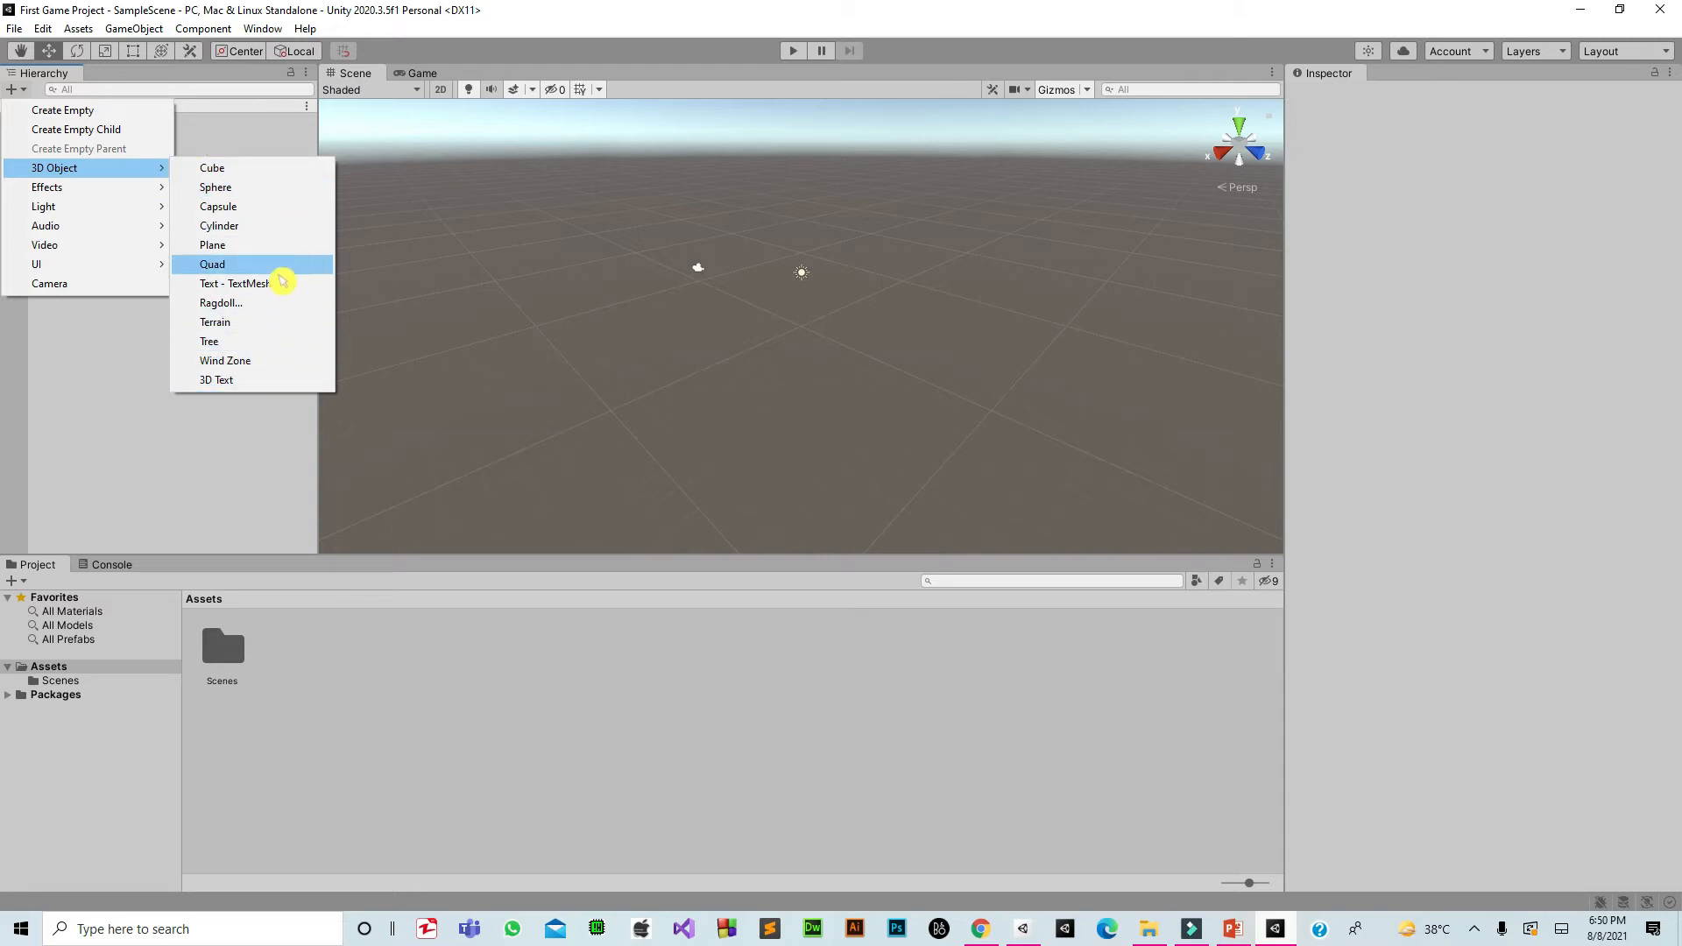
left_click(225, 167)
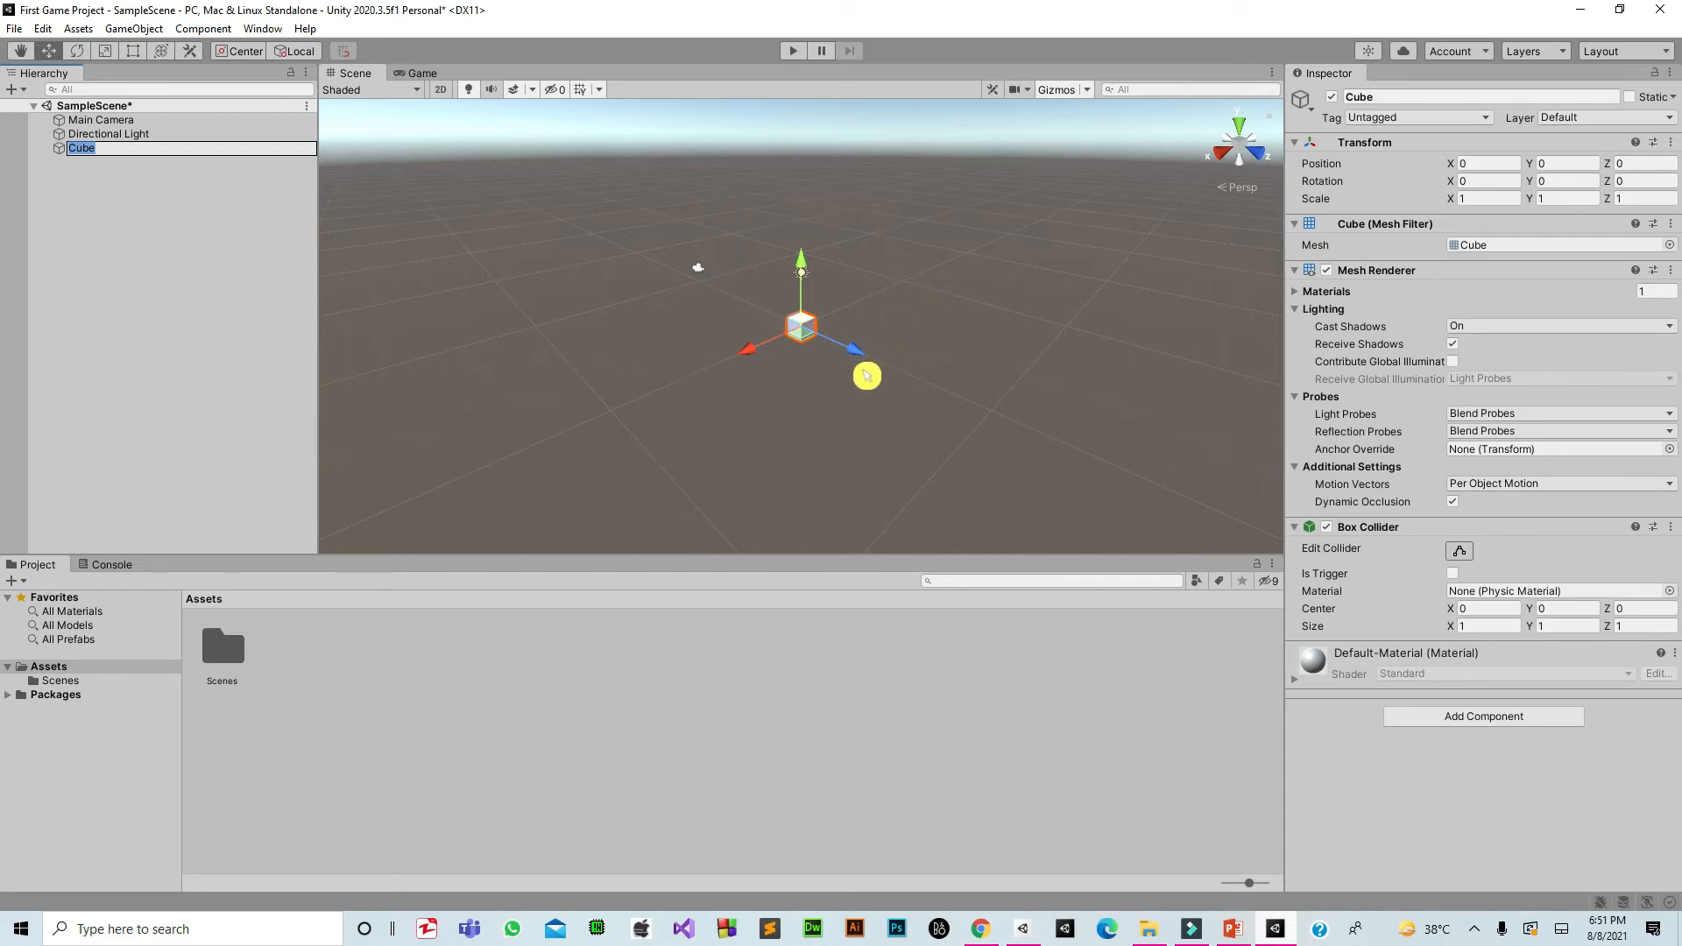
key("Return")
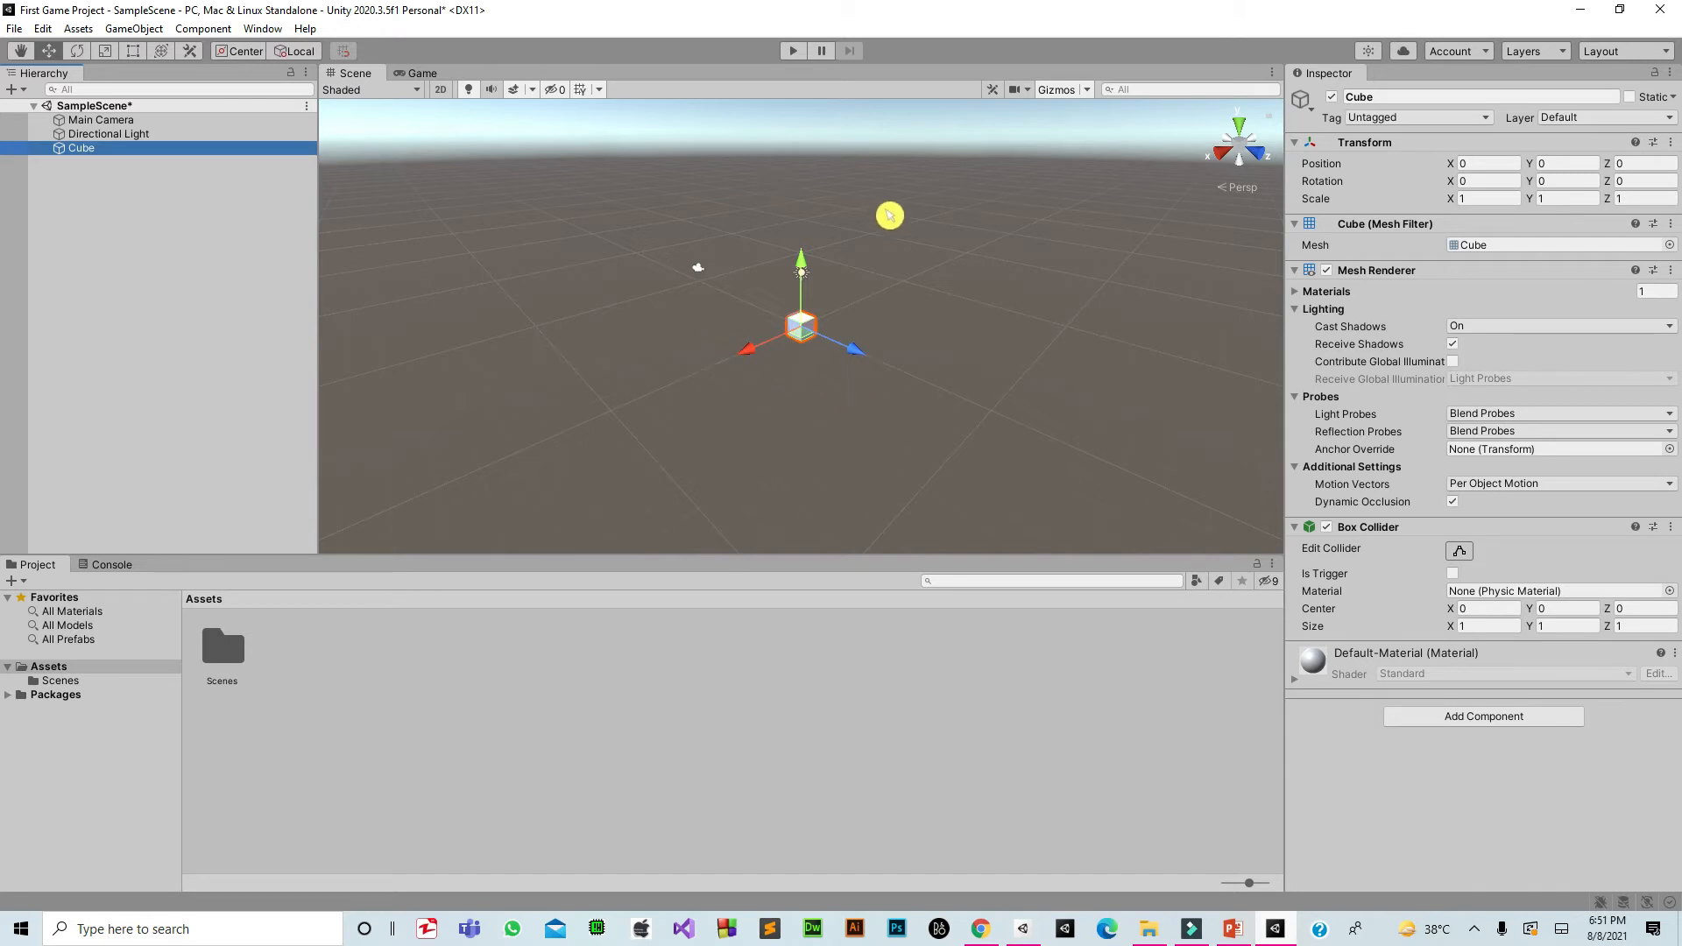
Inspect the cube, Main Camera and Directional Light one by one to match each listed object with its place in the scene
left_click(814, 356)
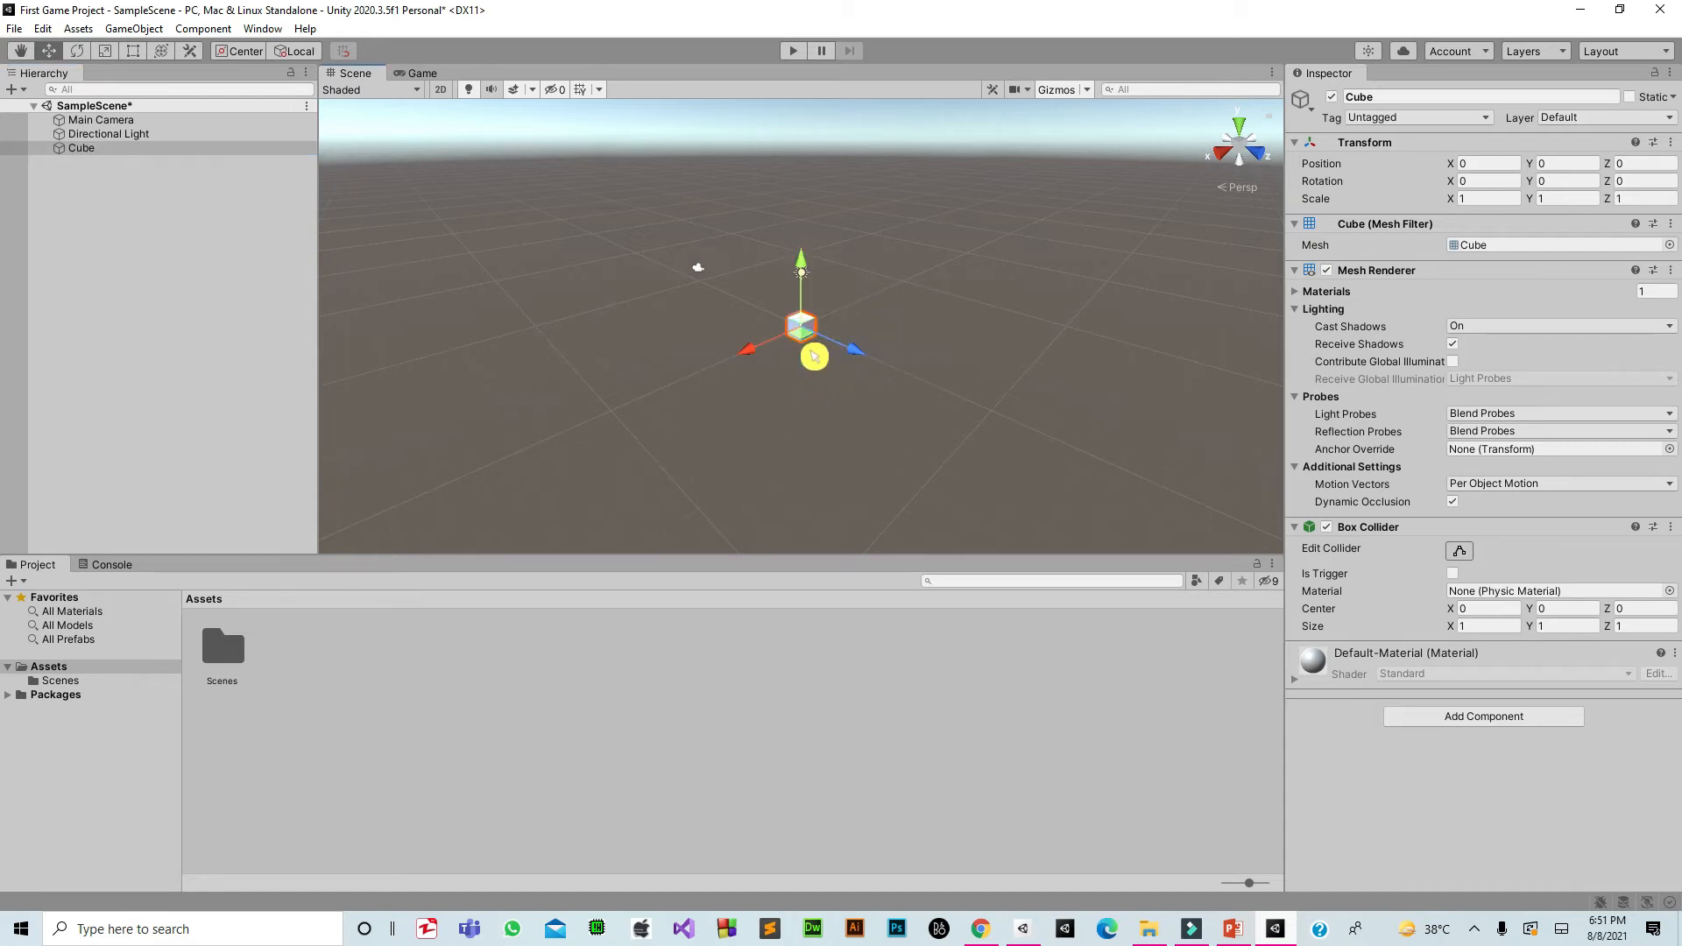
left_click(70, 78)
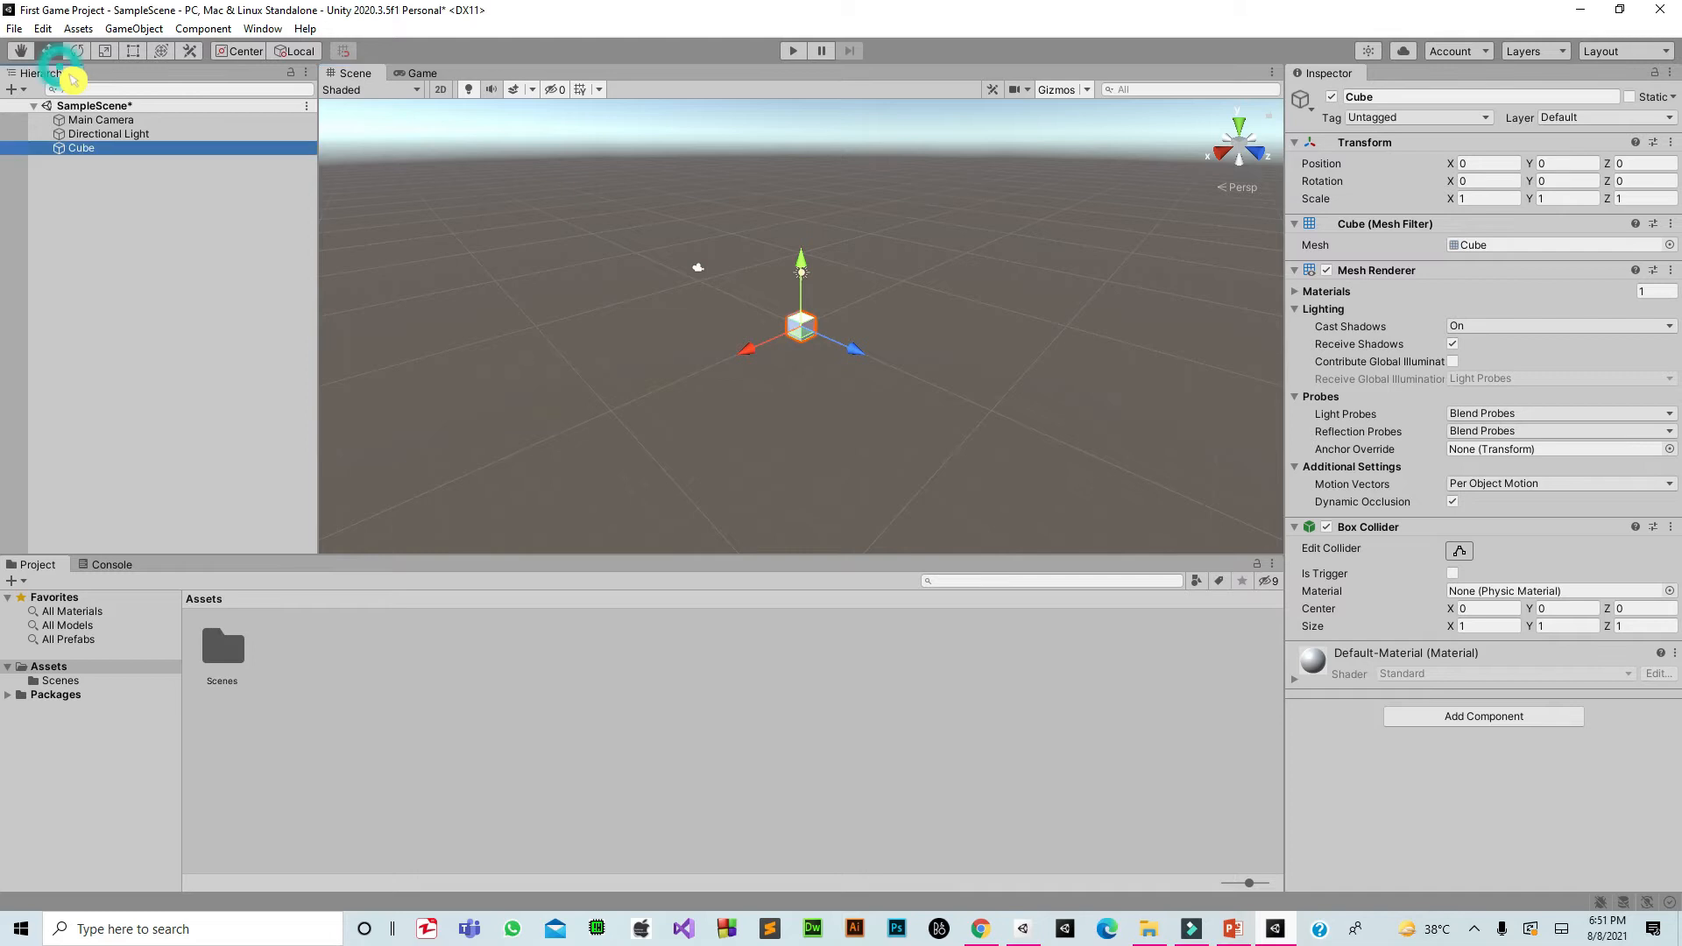
left_click(160, 125)
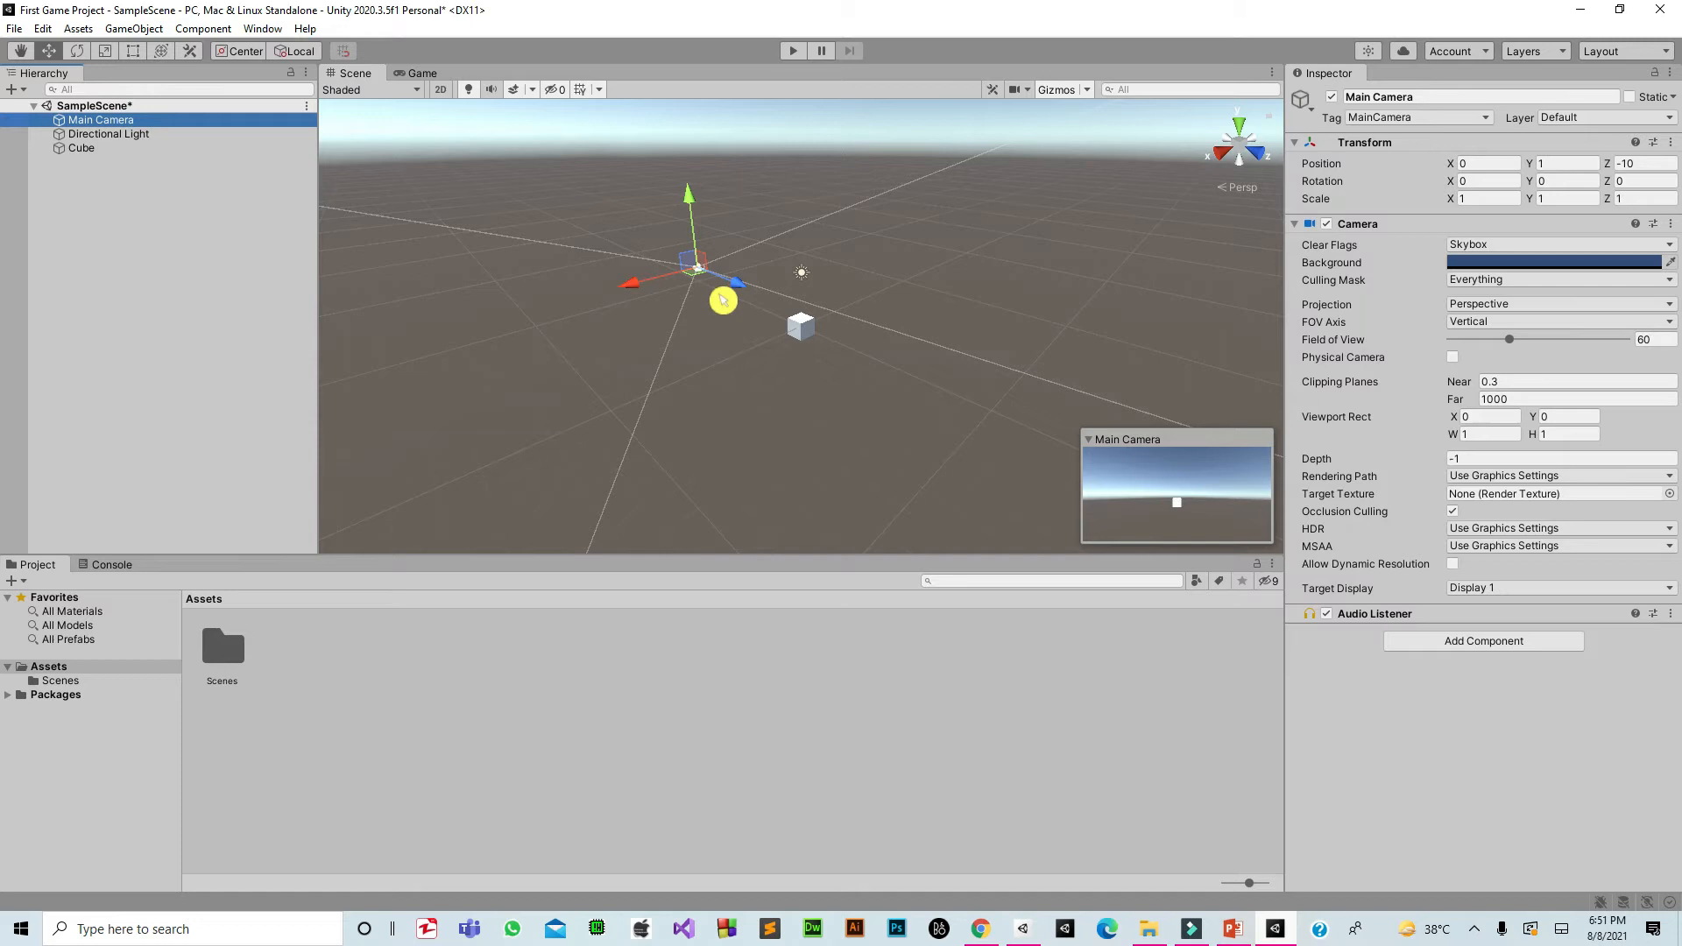
left_click(218, 137)
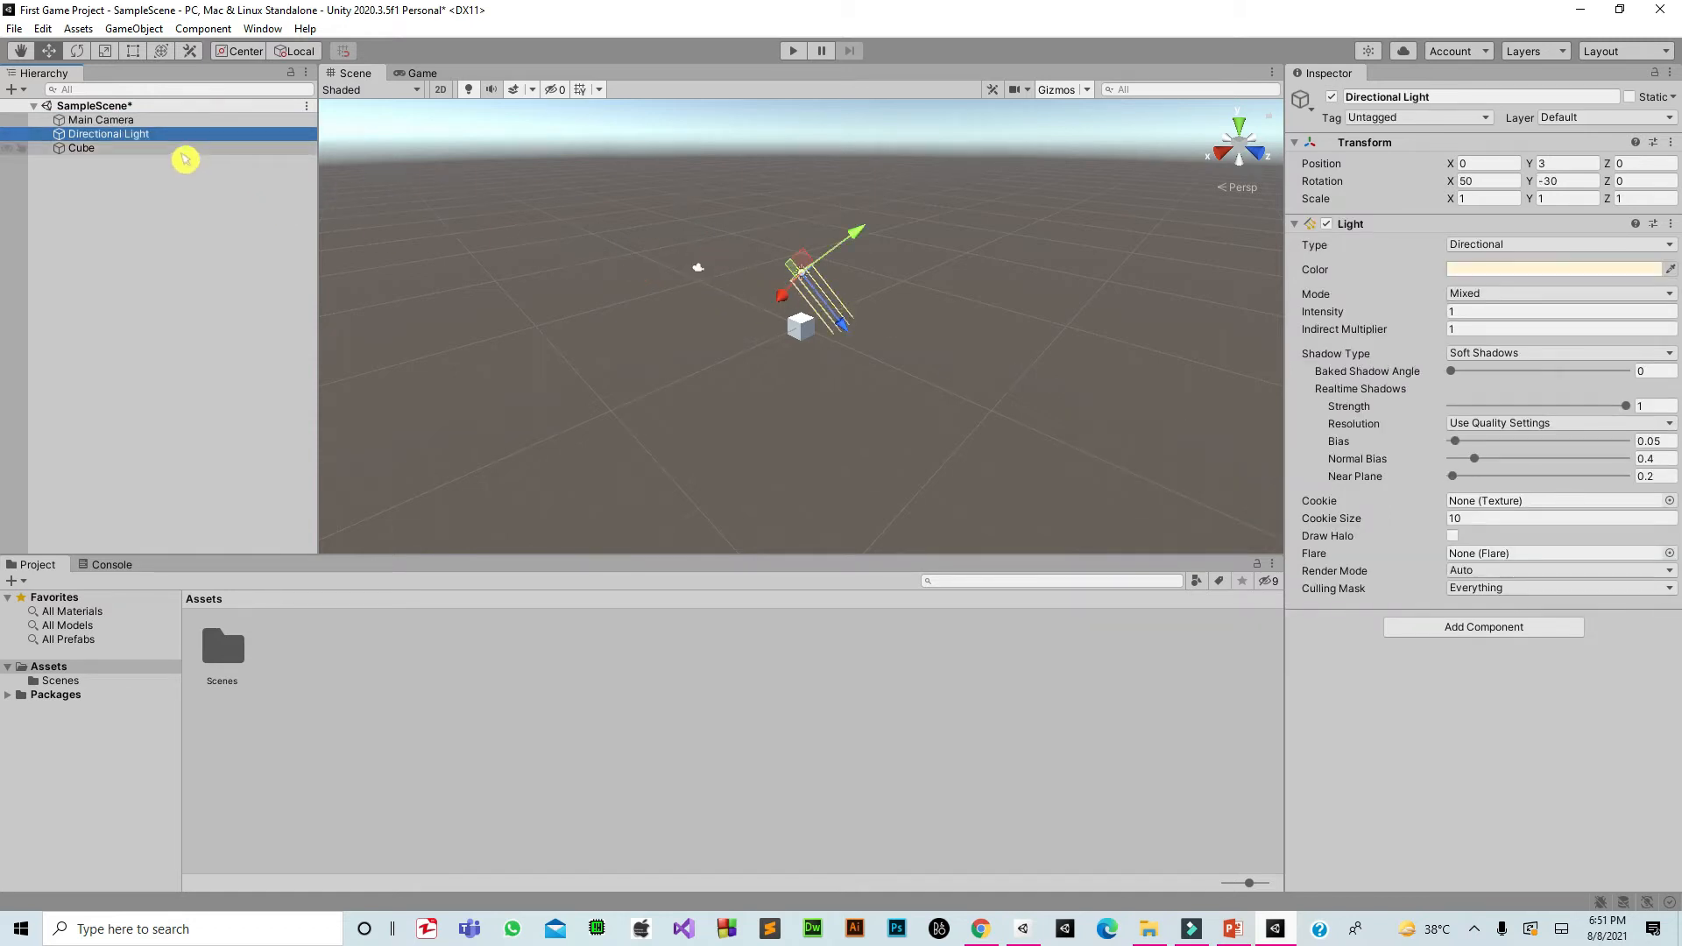
left_click(124, 155)
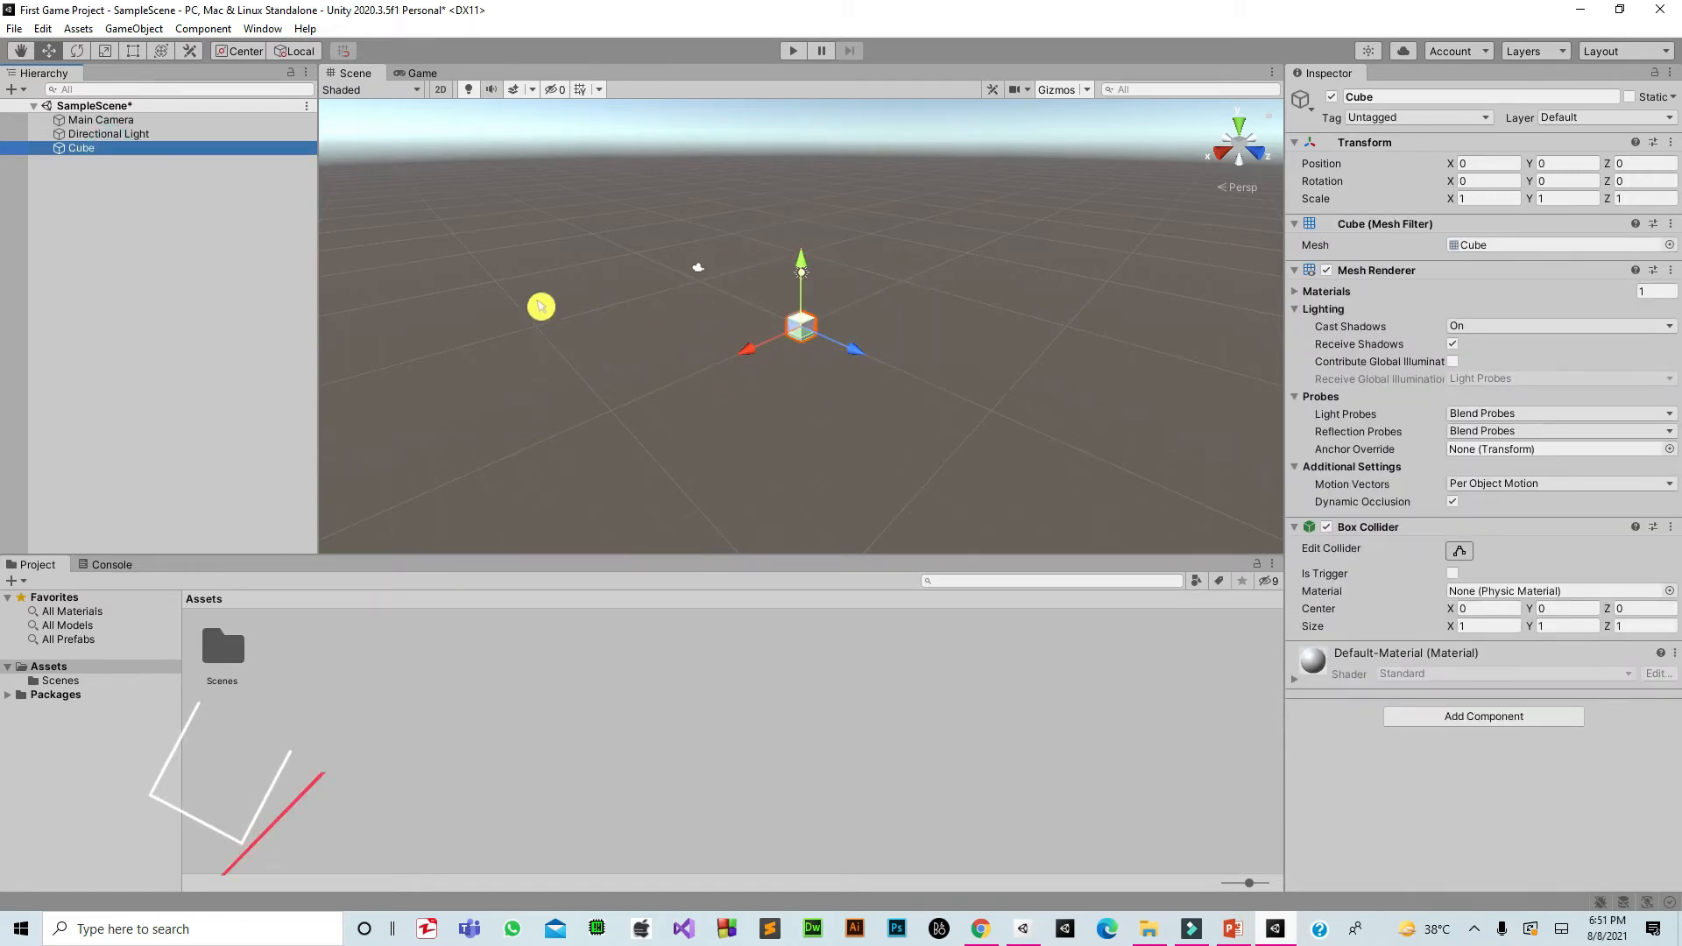
Examine the cube's components: Transform, Mesh Filter, Mesh Renderer, Box Collider and default material
left_click(188, 148)
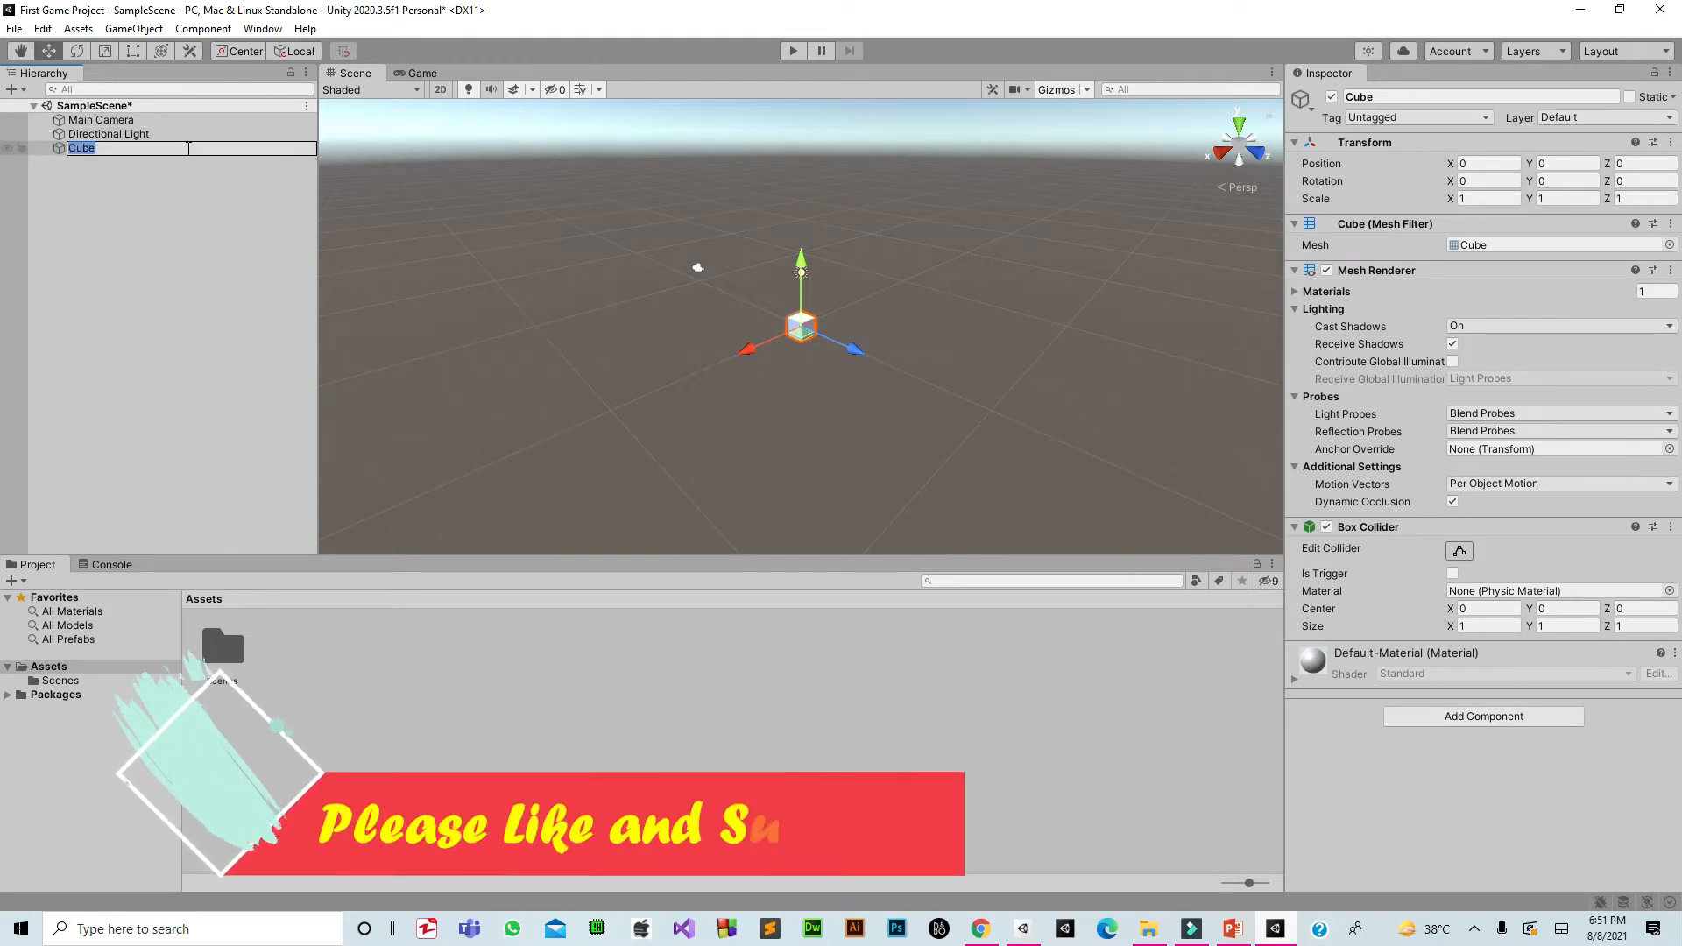
left_click(197, 179)
left_click(201, 153)
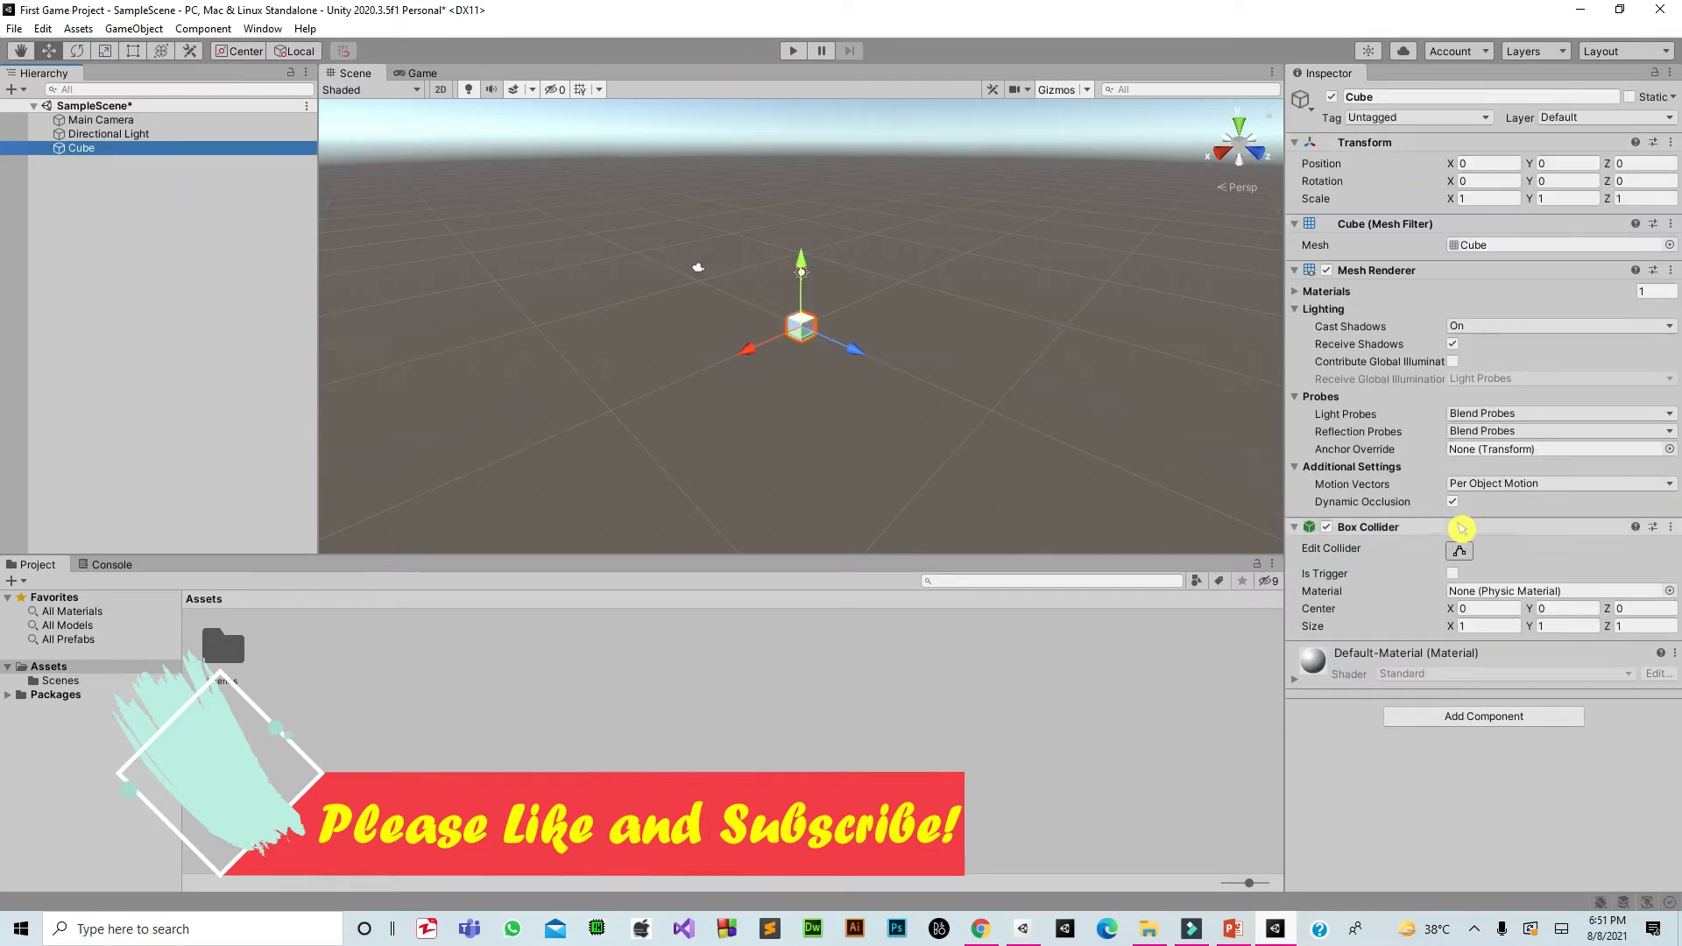
left_click(1364, 88)
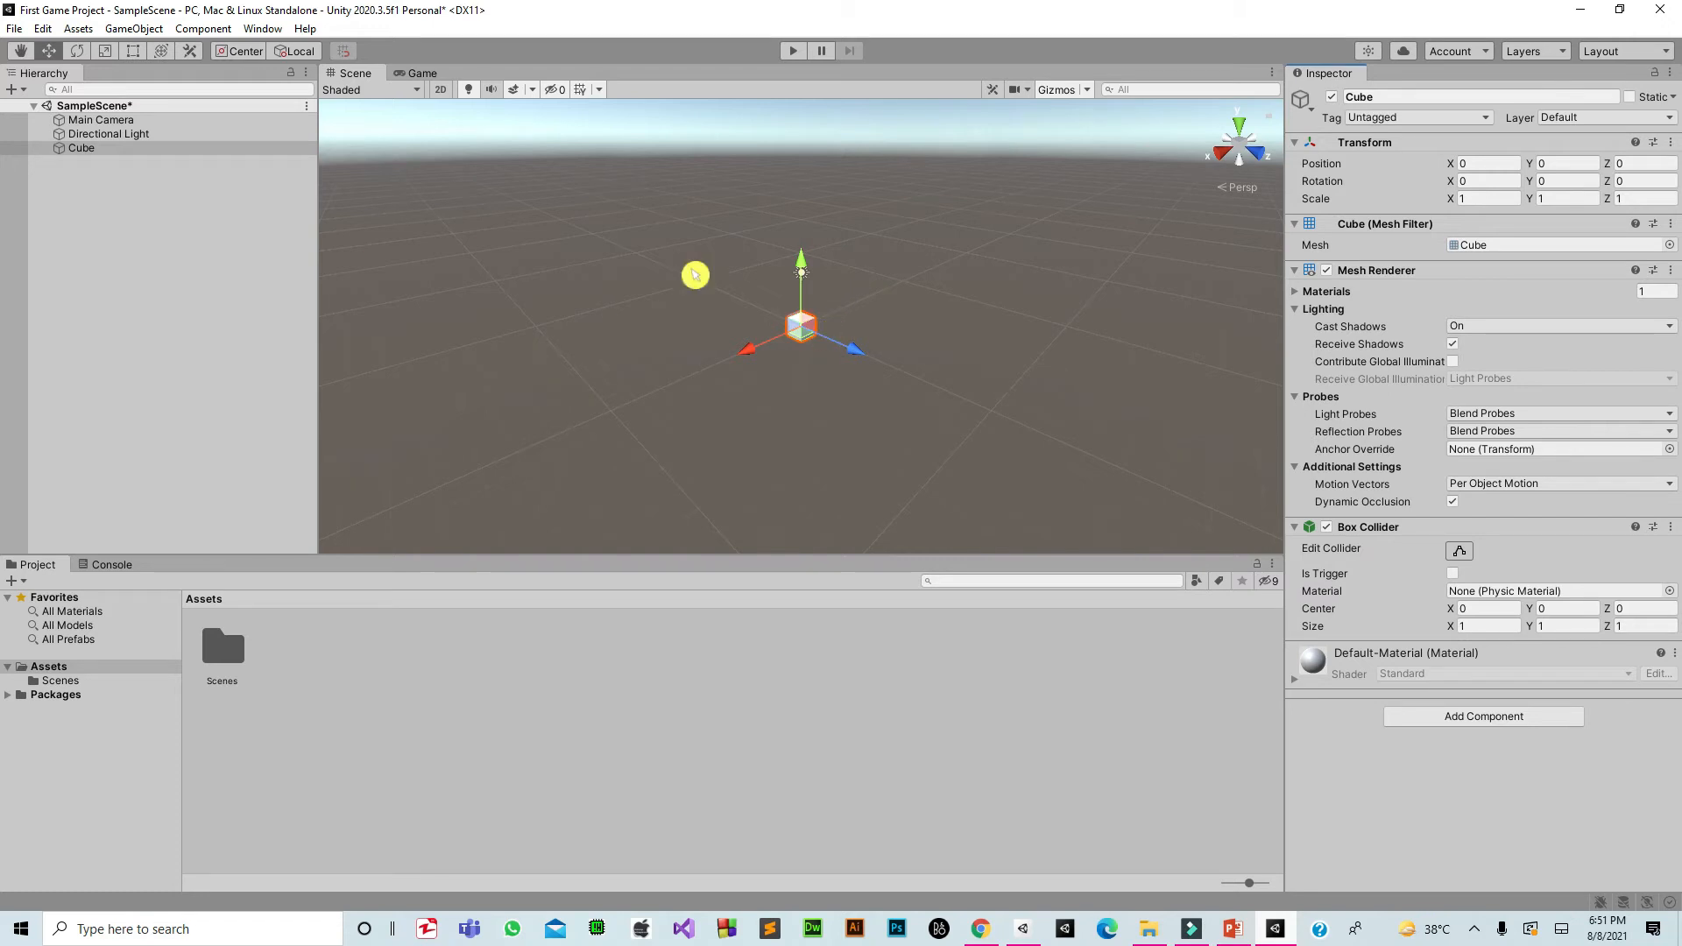
left_click(248, 155)
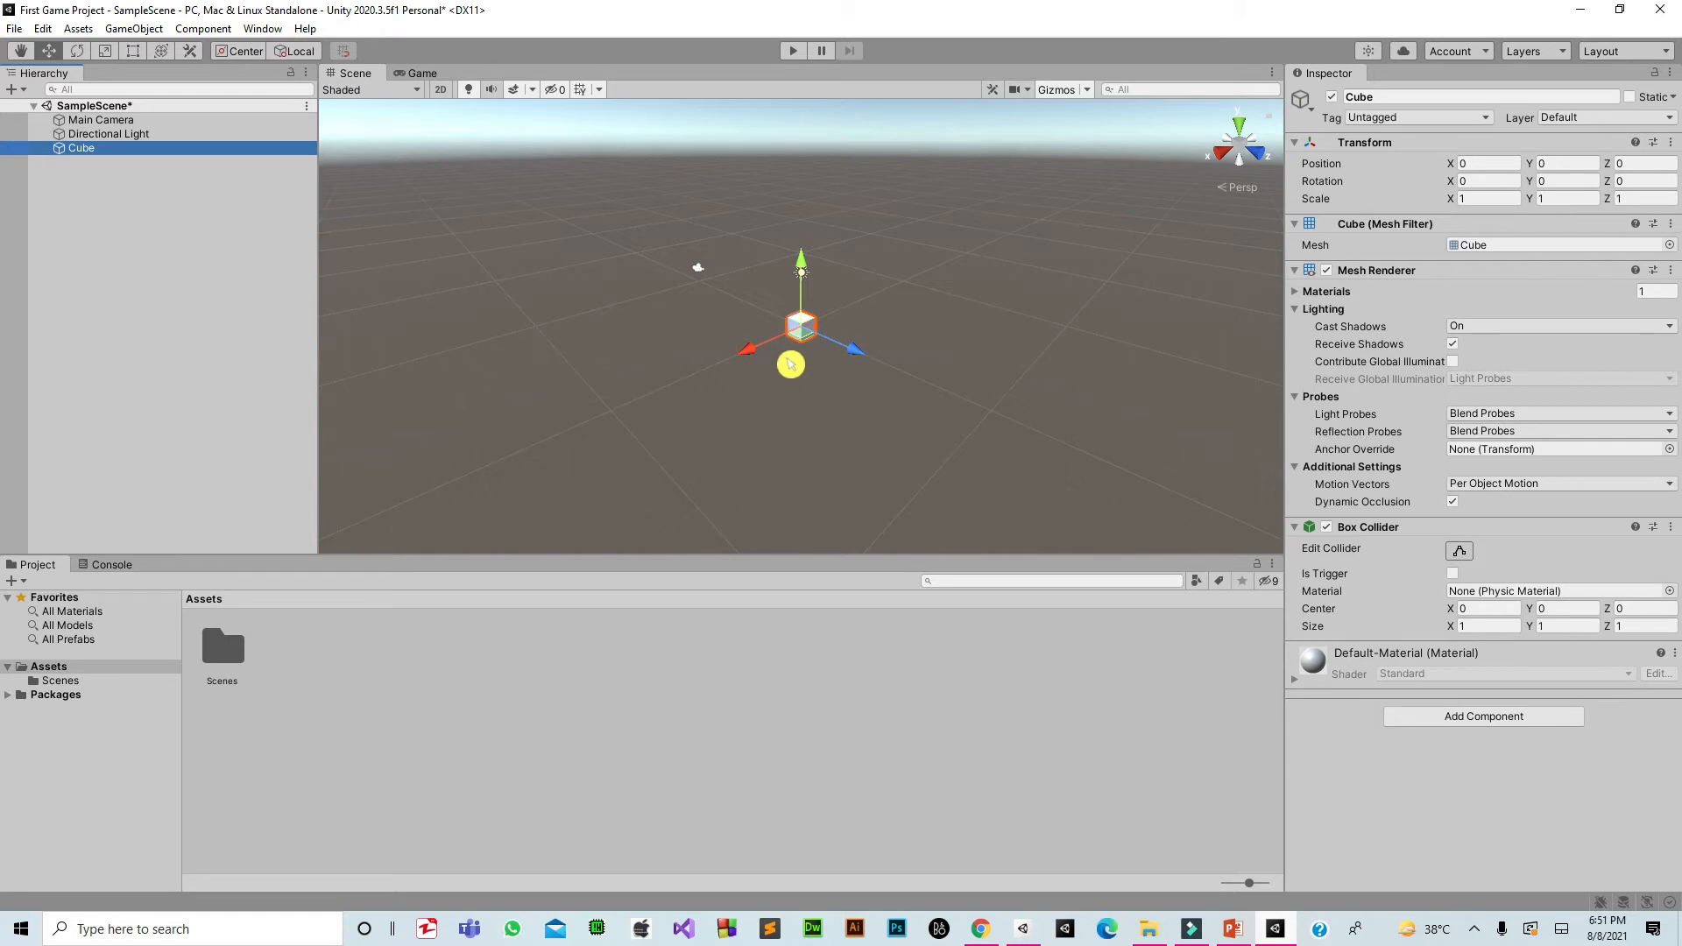
left_click(1363, 92)
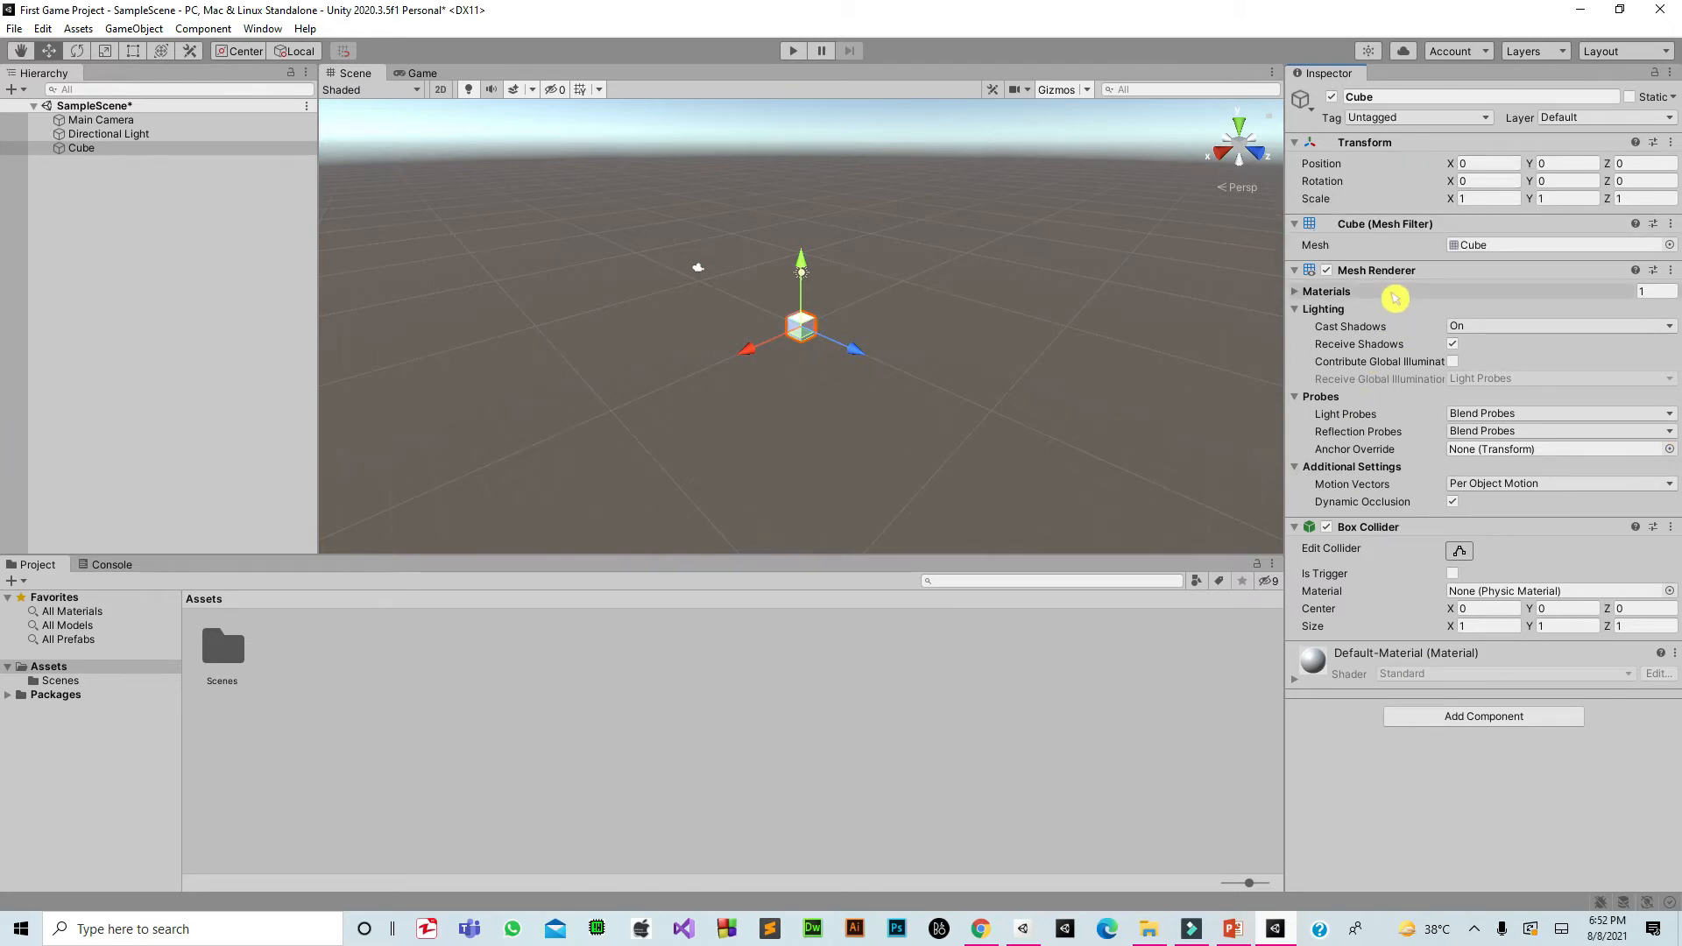
left_click(275, 151)
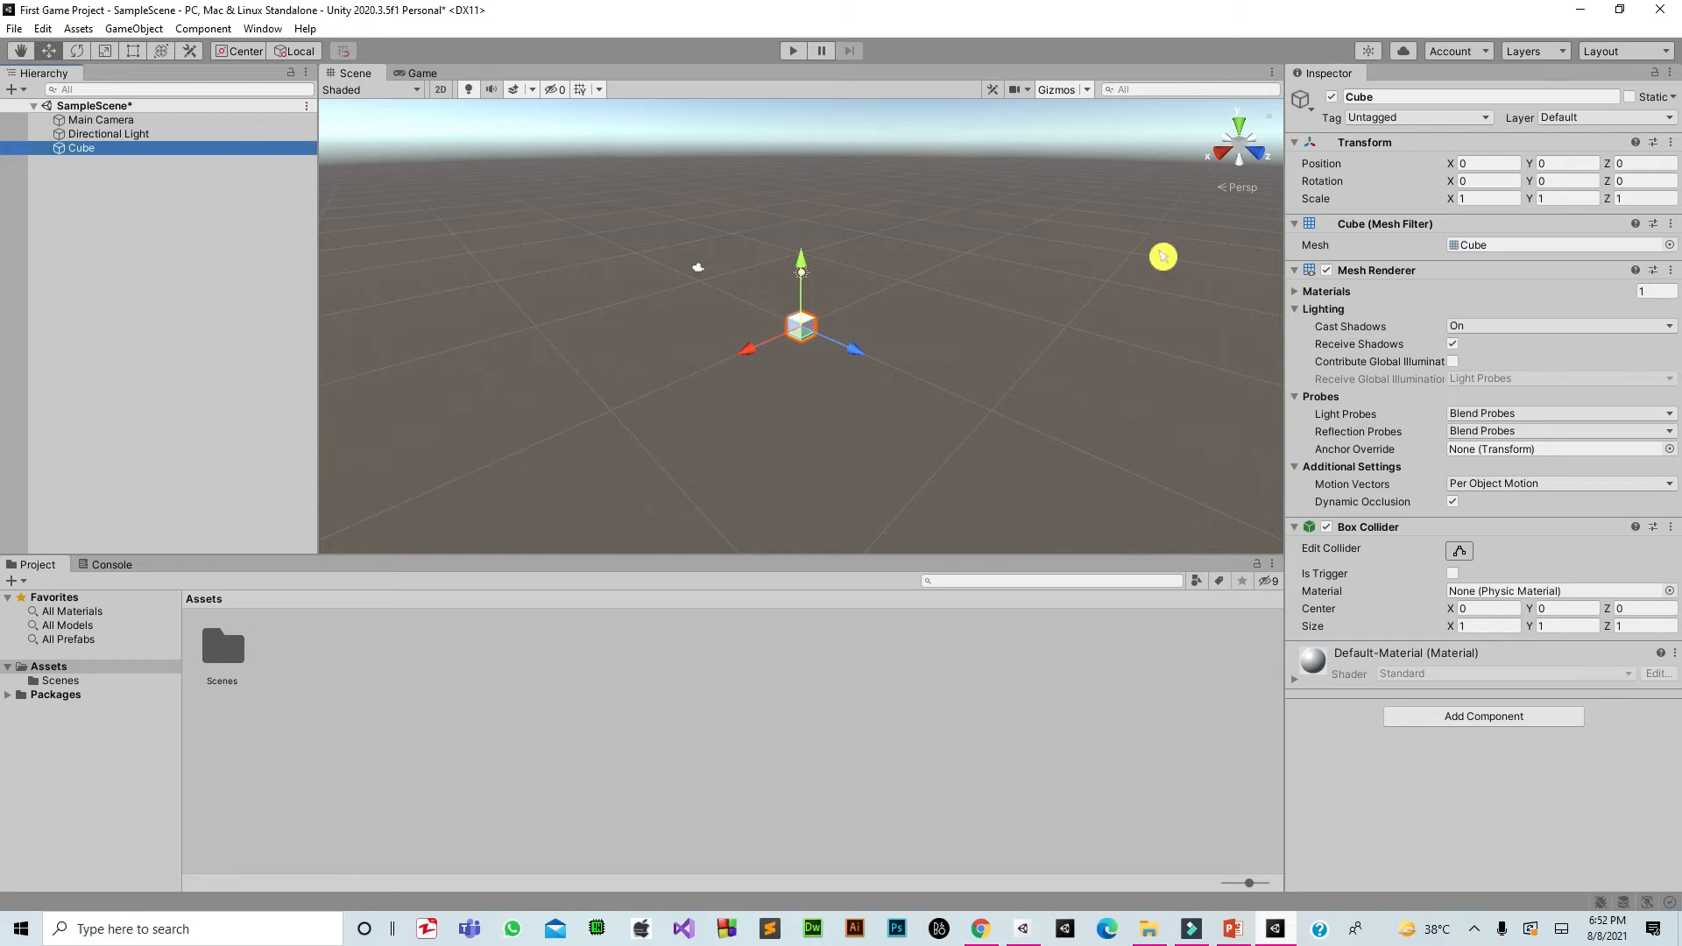
left_click(1370, 85)
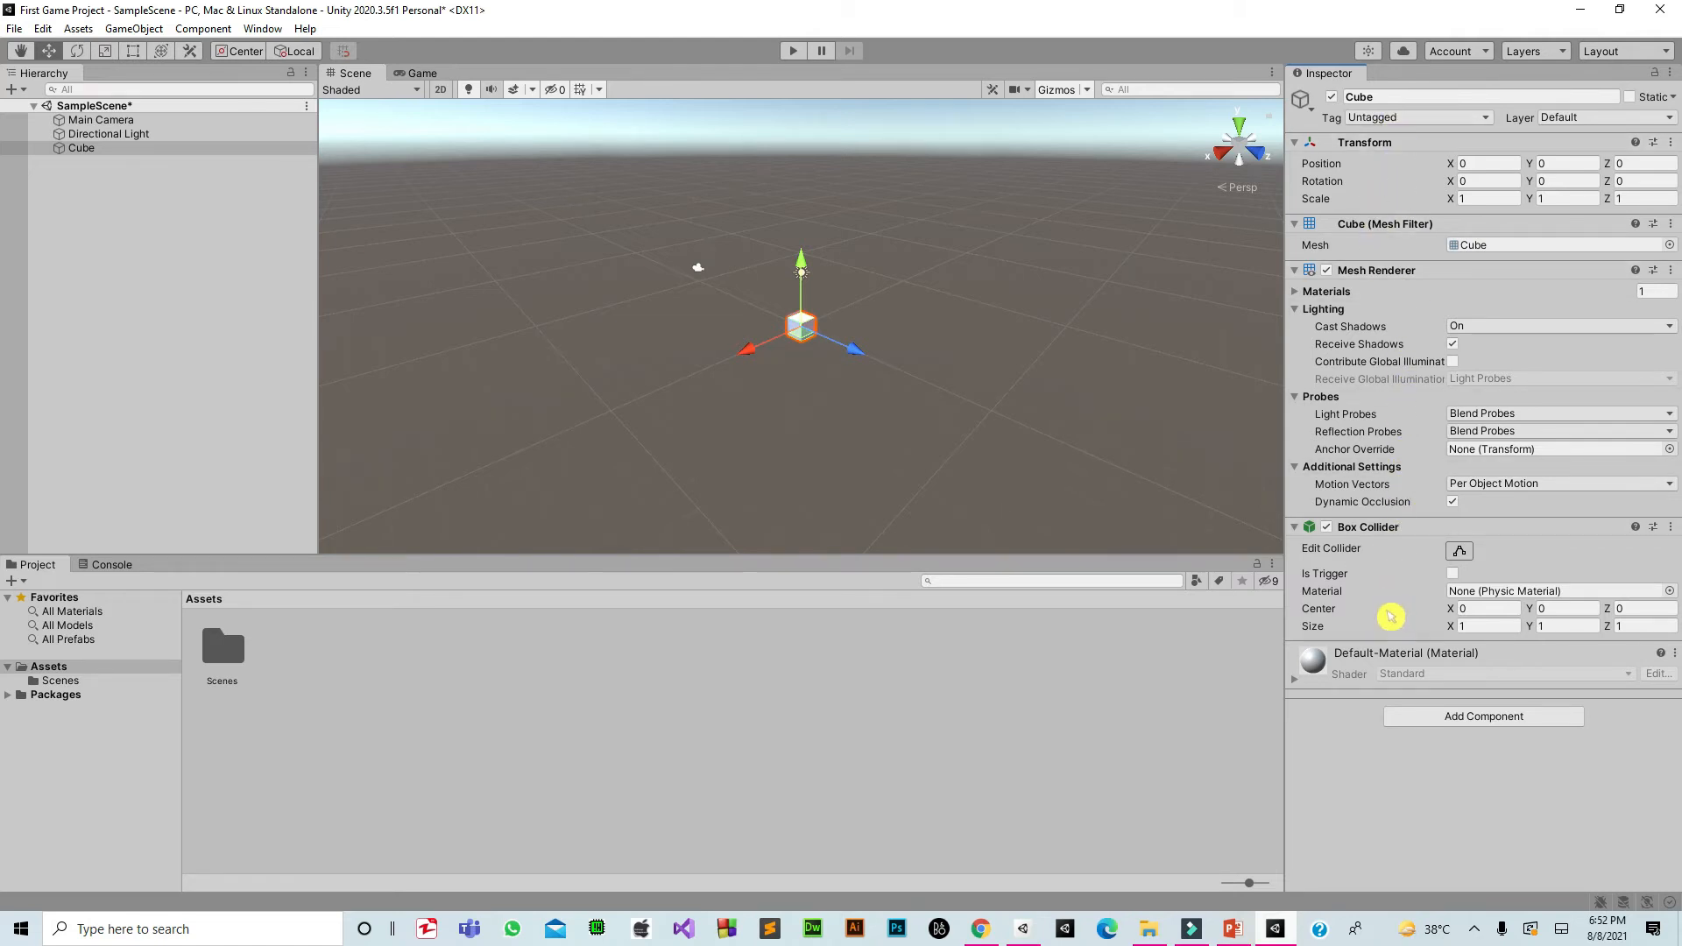
mouse_move(1390, 616)
mouse_move(1400, 335)
left_click(282, 148)
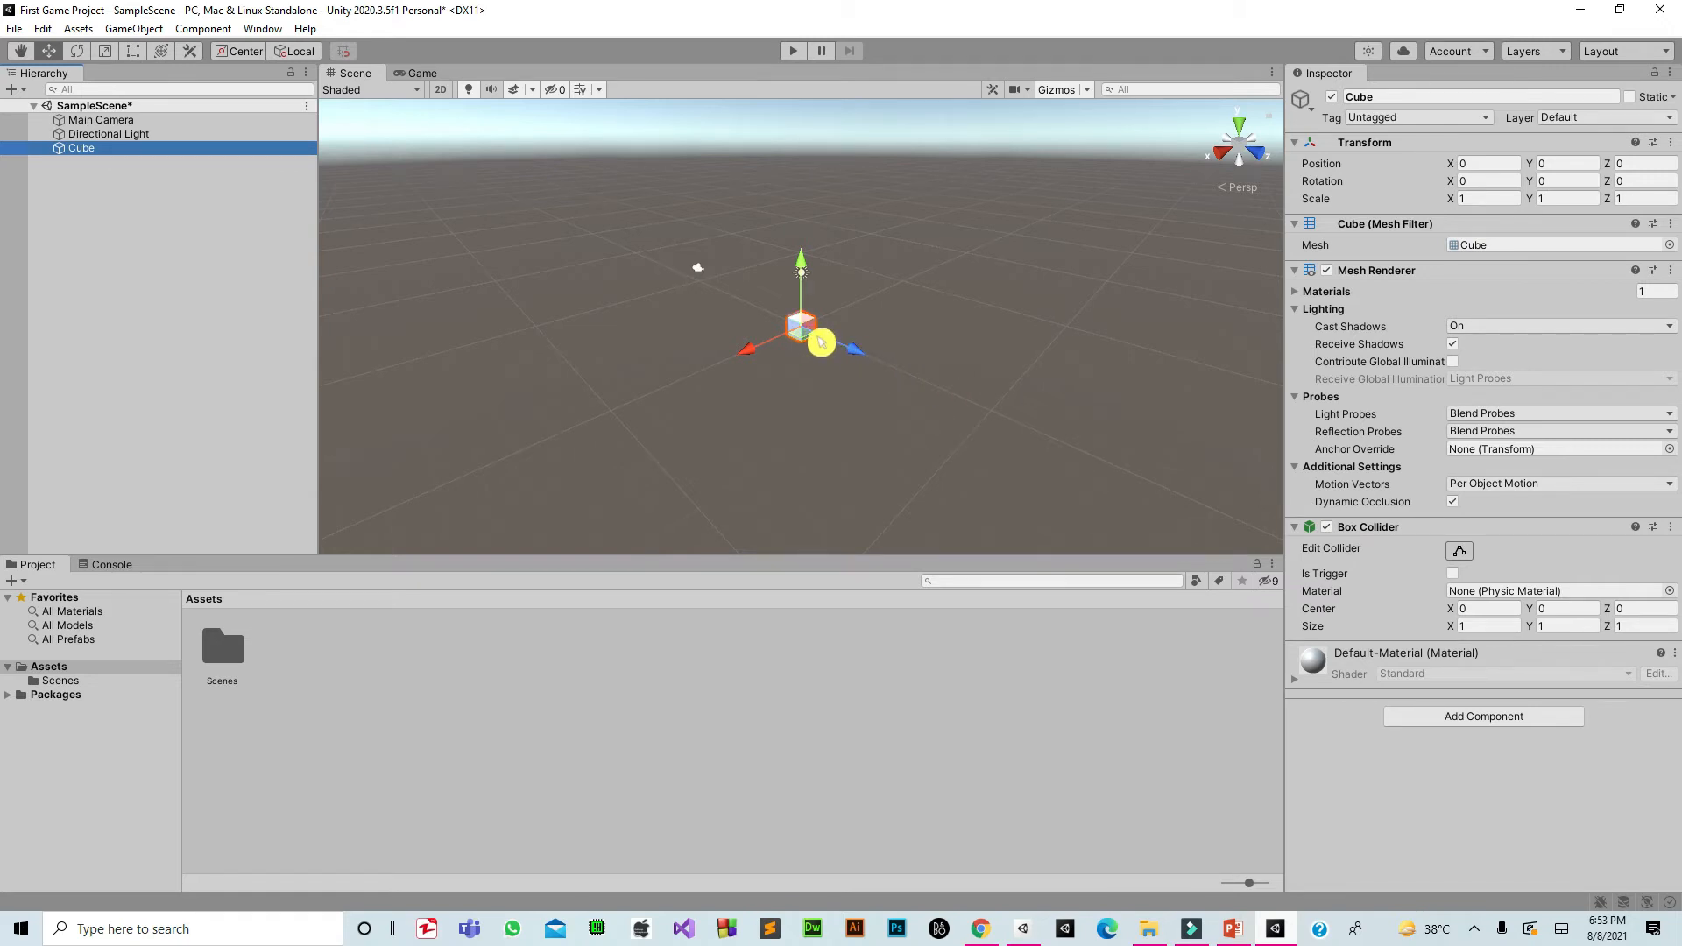
left_click(259, 150)
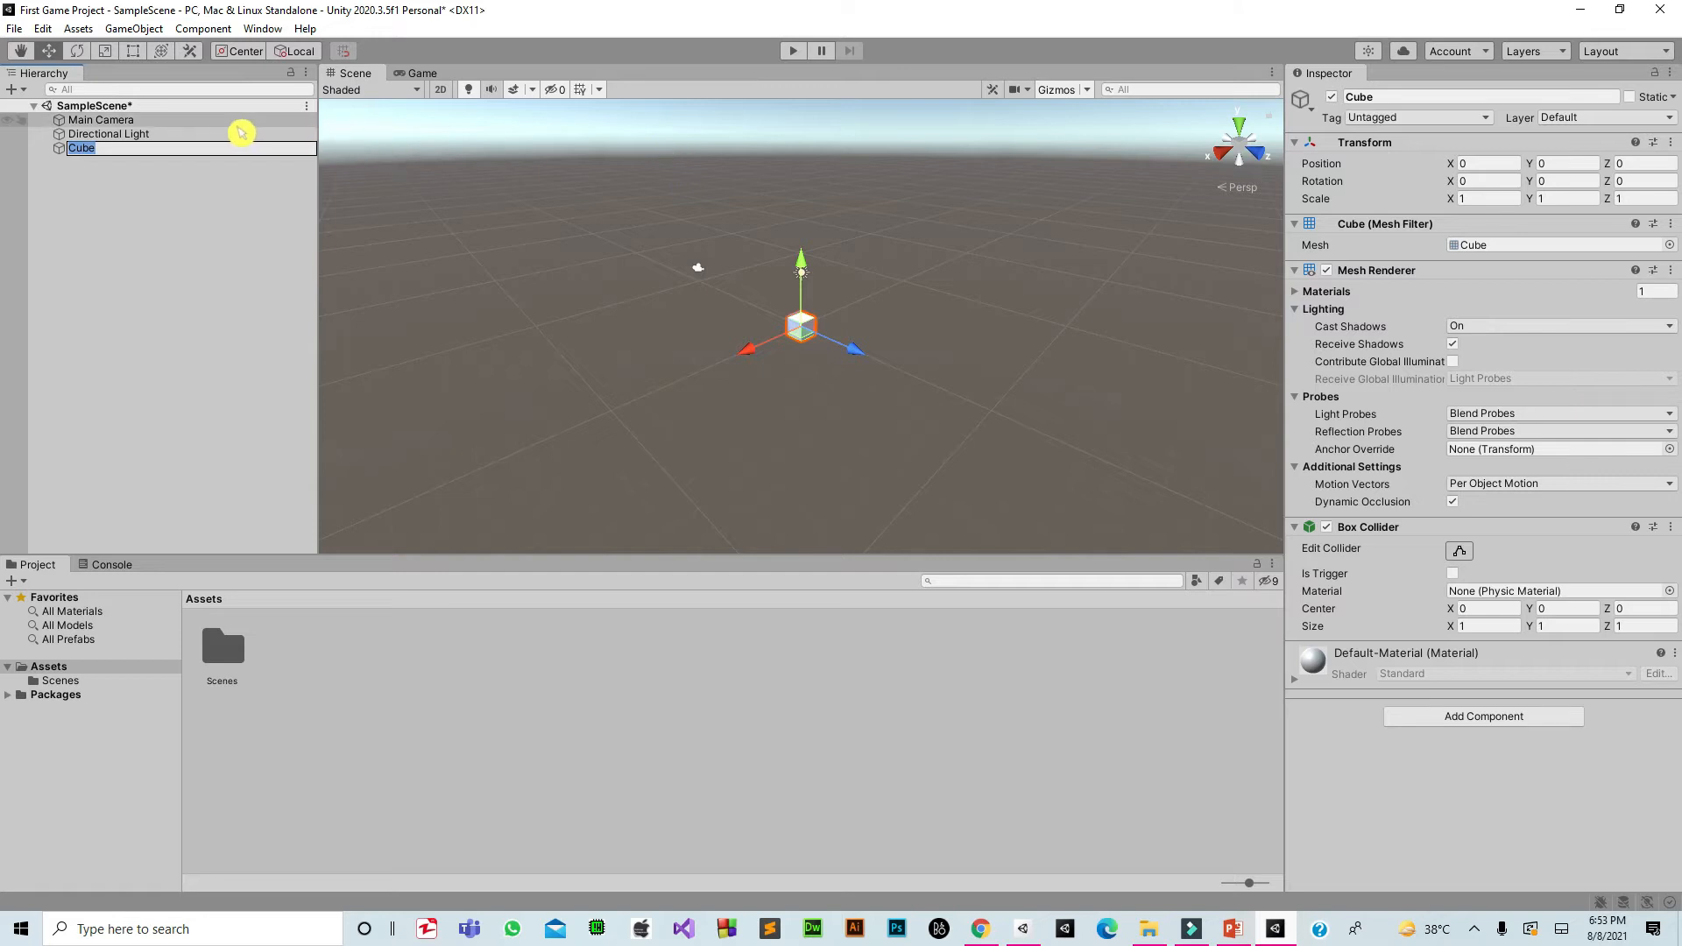
Compare the components of the Main Camera and Directional Light with the cube's, including the Transform they share
left_click(114, 120)
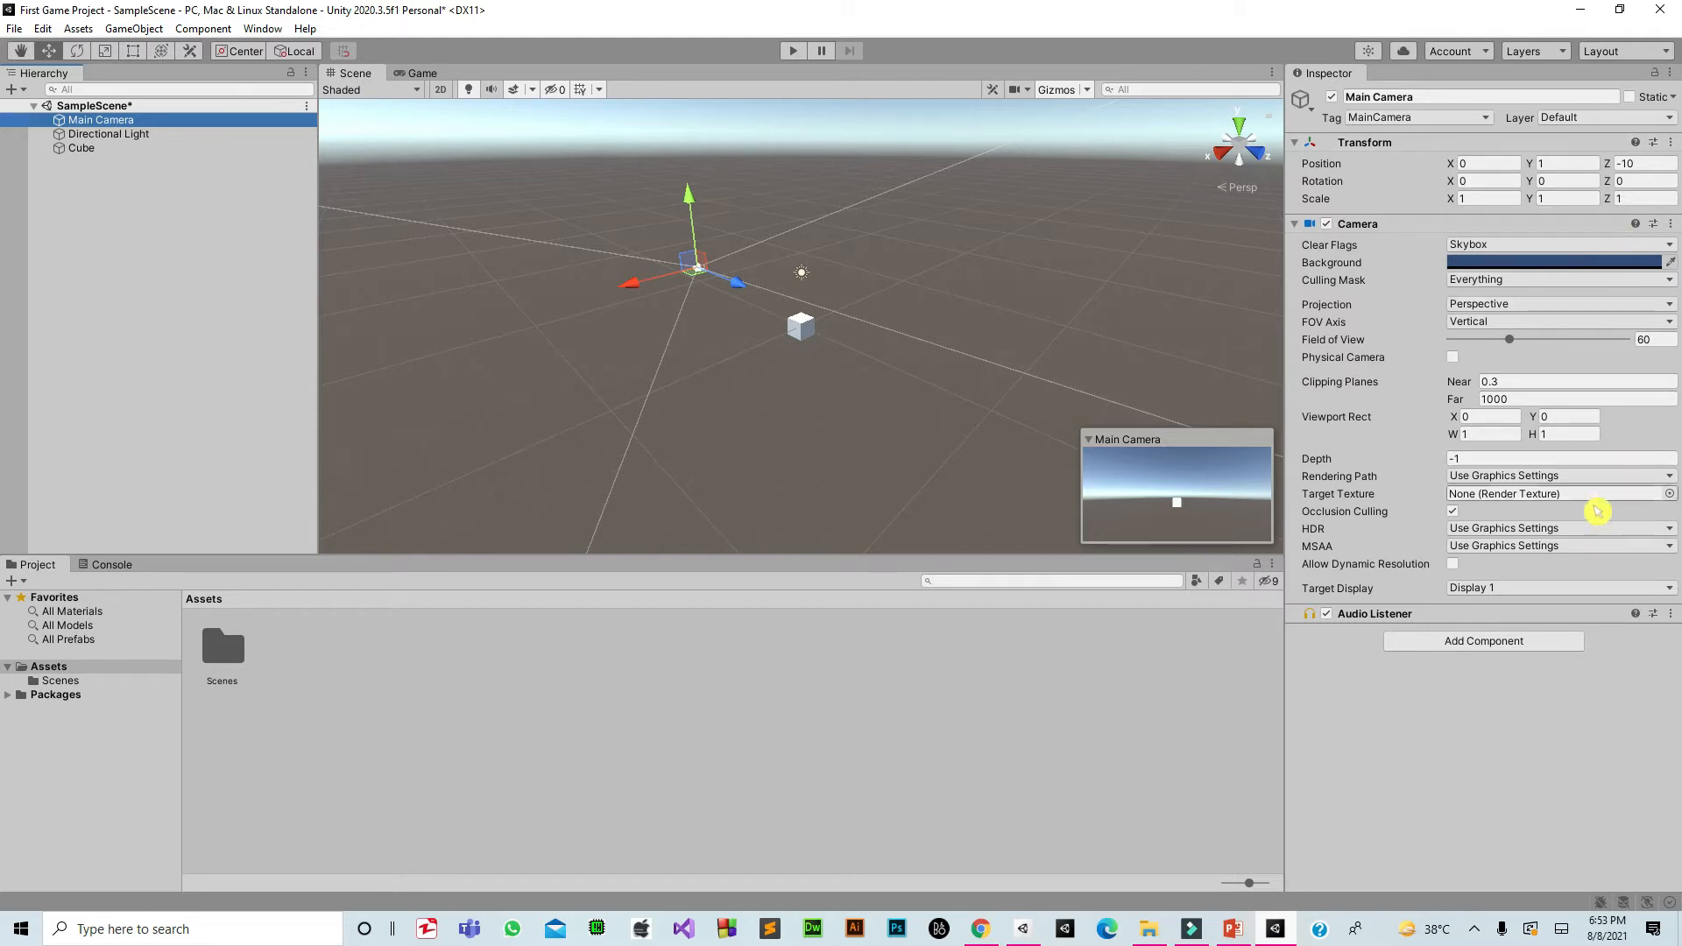
left_click(205, 144)
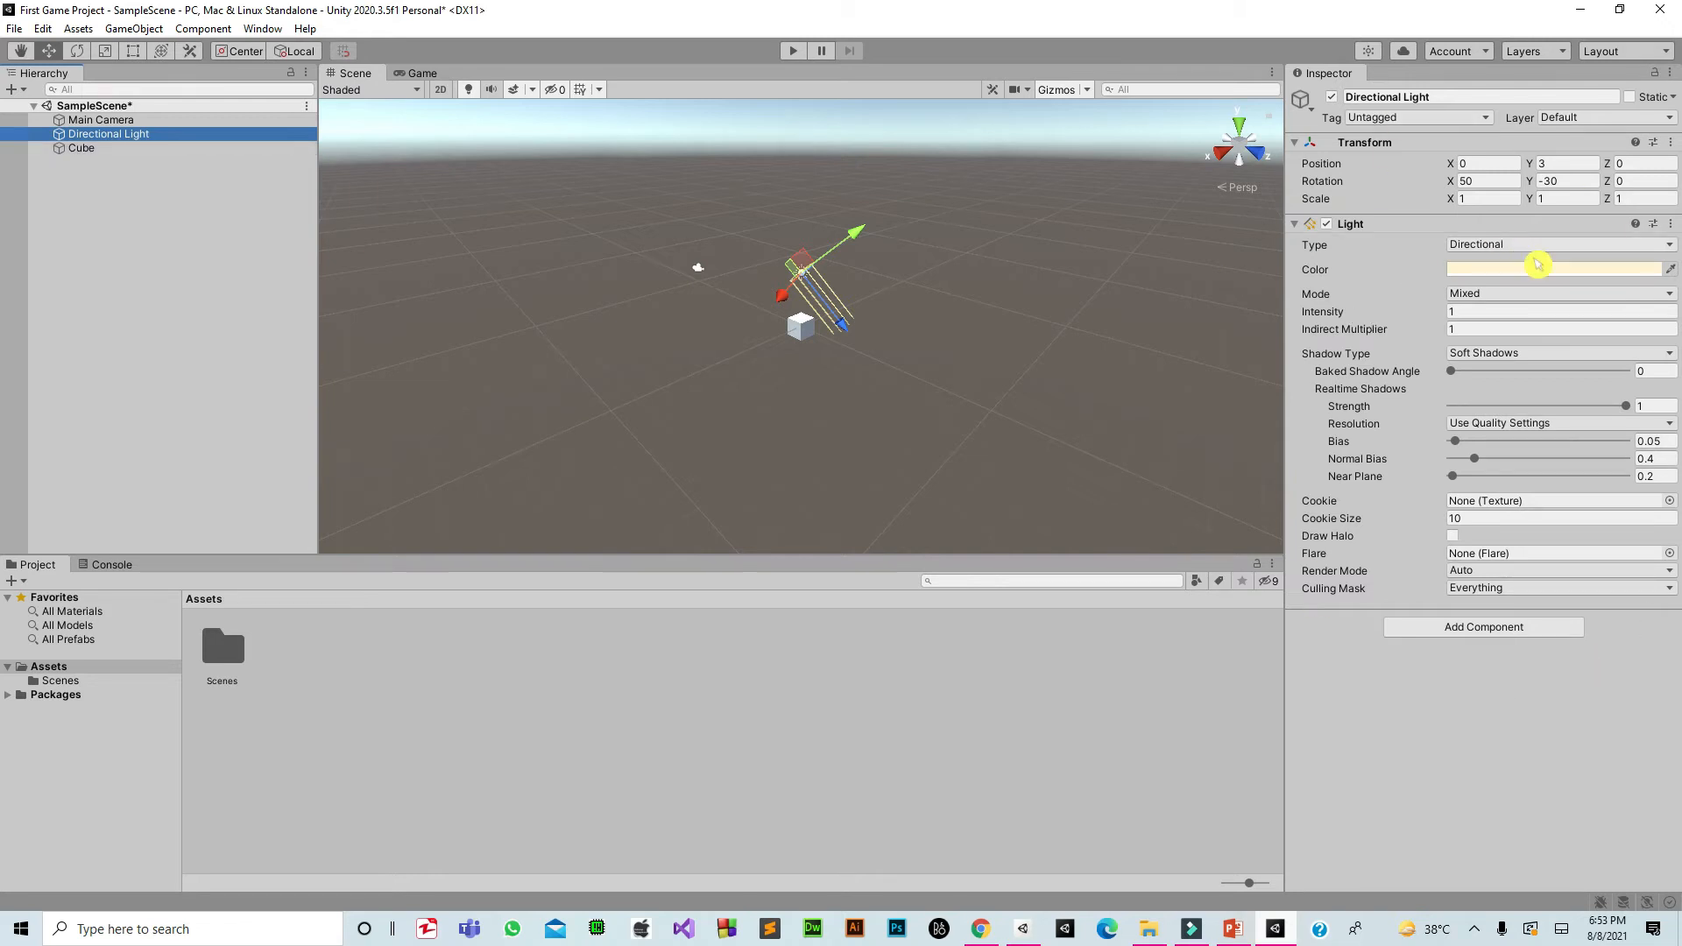
left_click(163, 151)
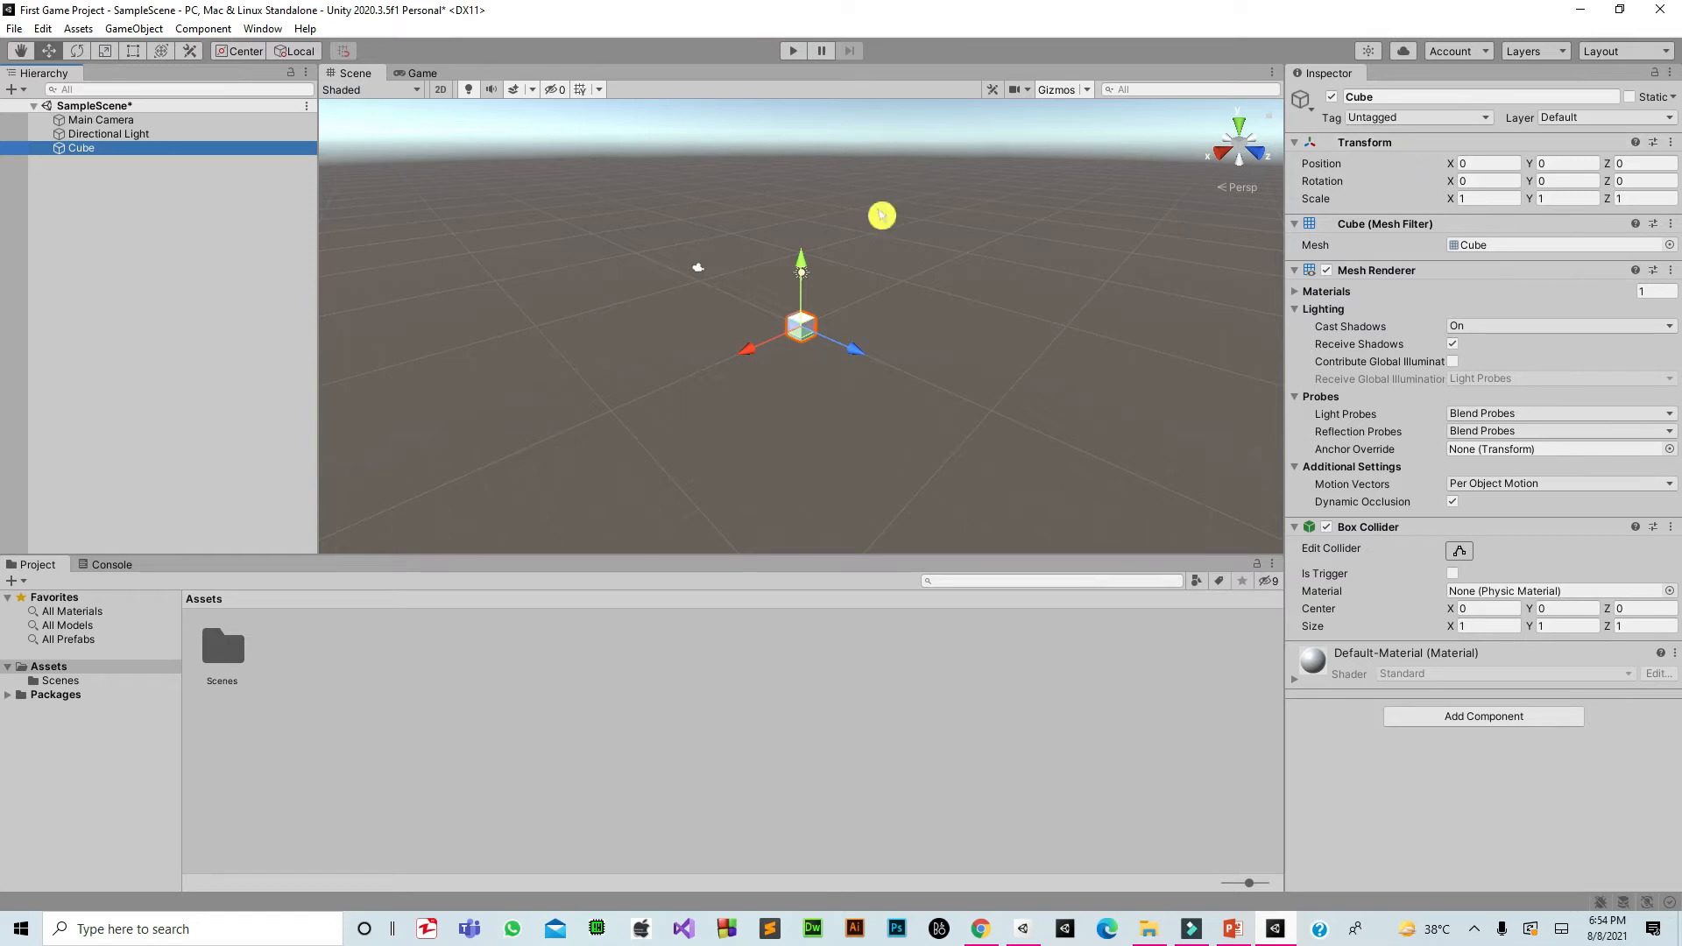
left_click(263, 126)
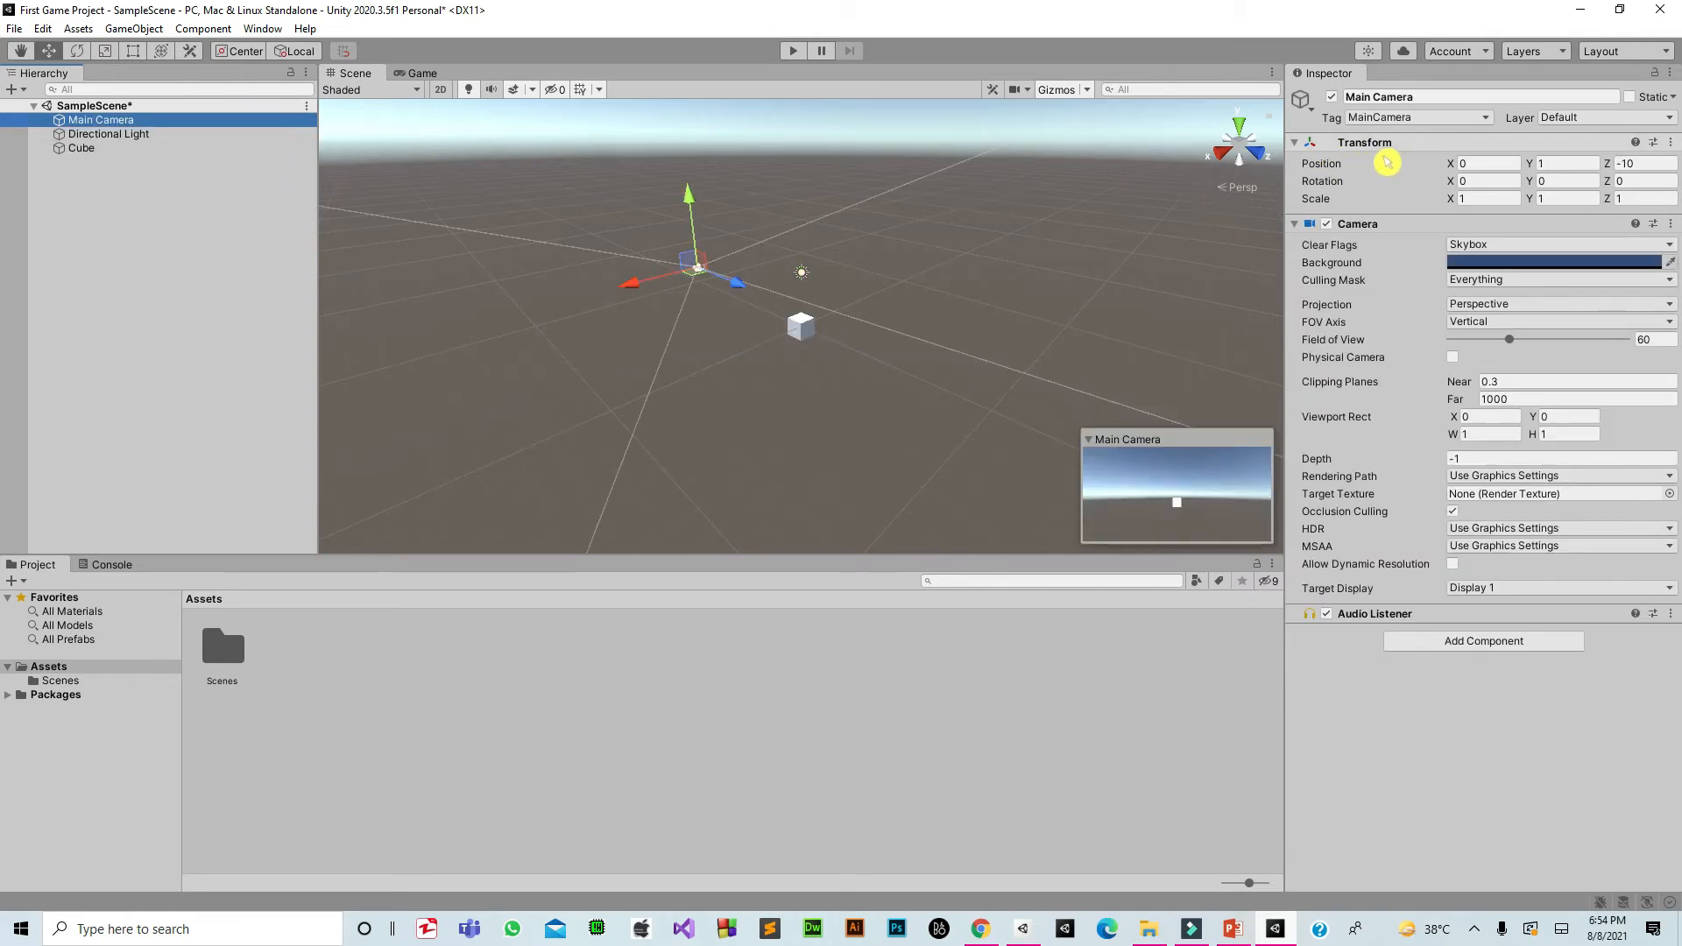
left_click(263, 136)
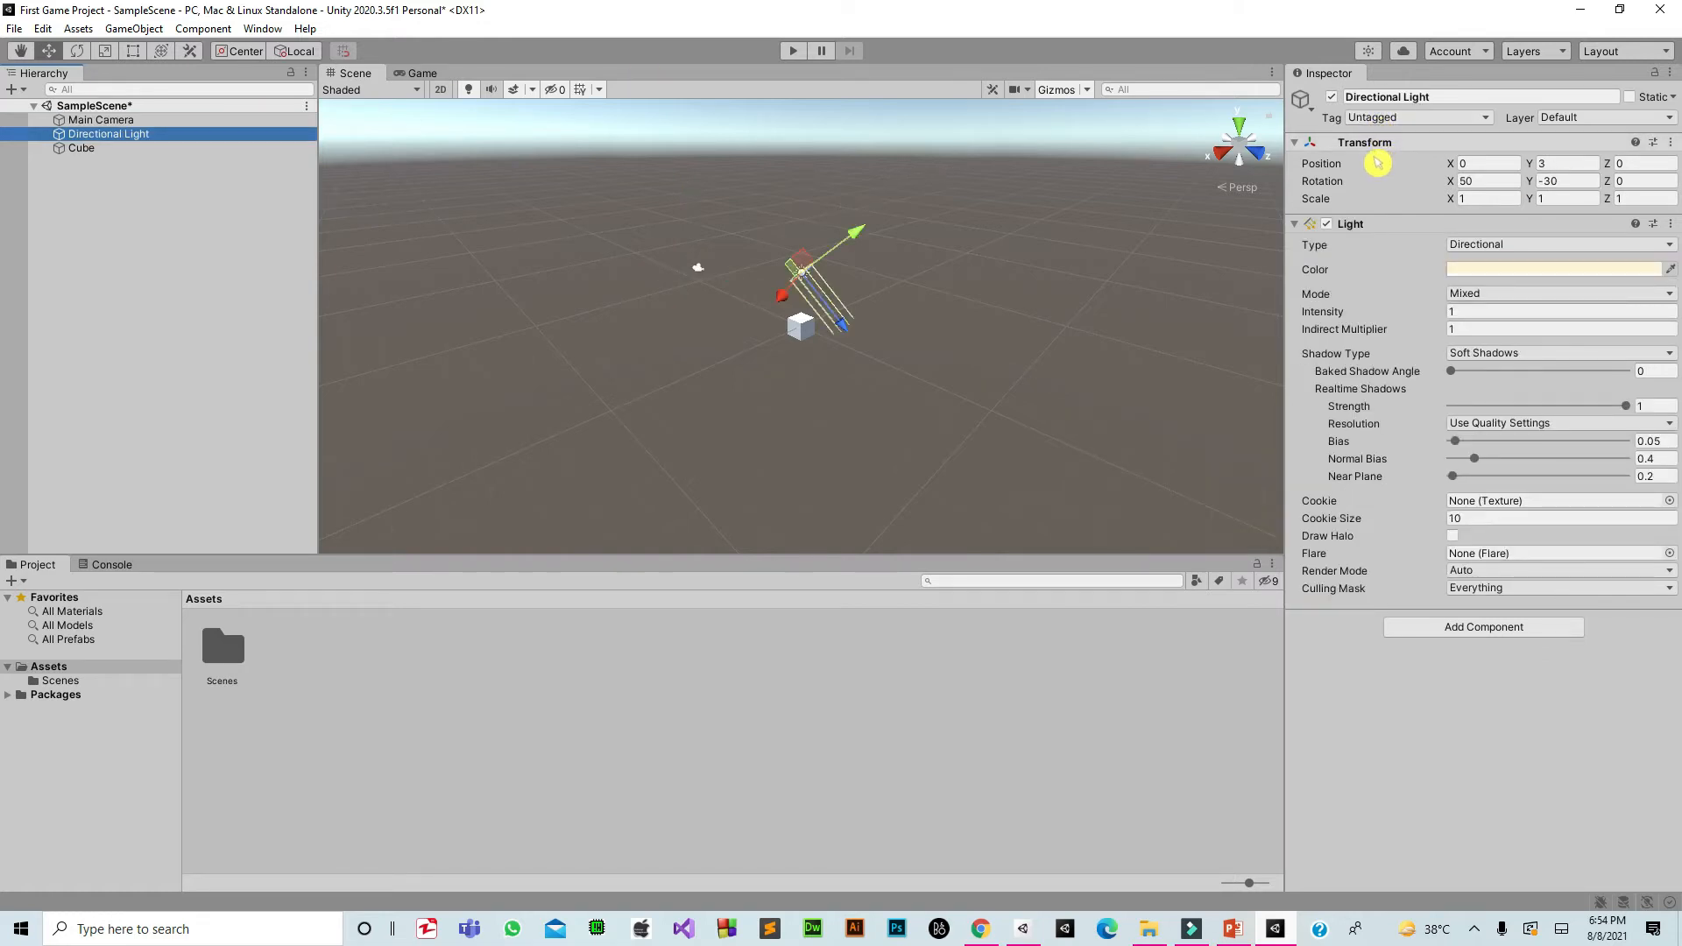
Move the cube to a Transform position of about X 0.51, Y 0.1, Z -0.14
left_click(154, 152)
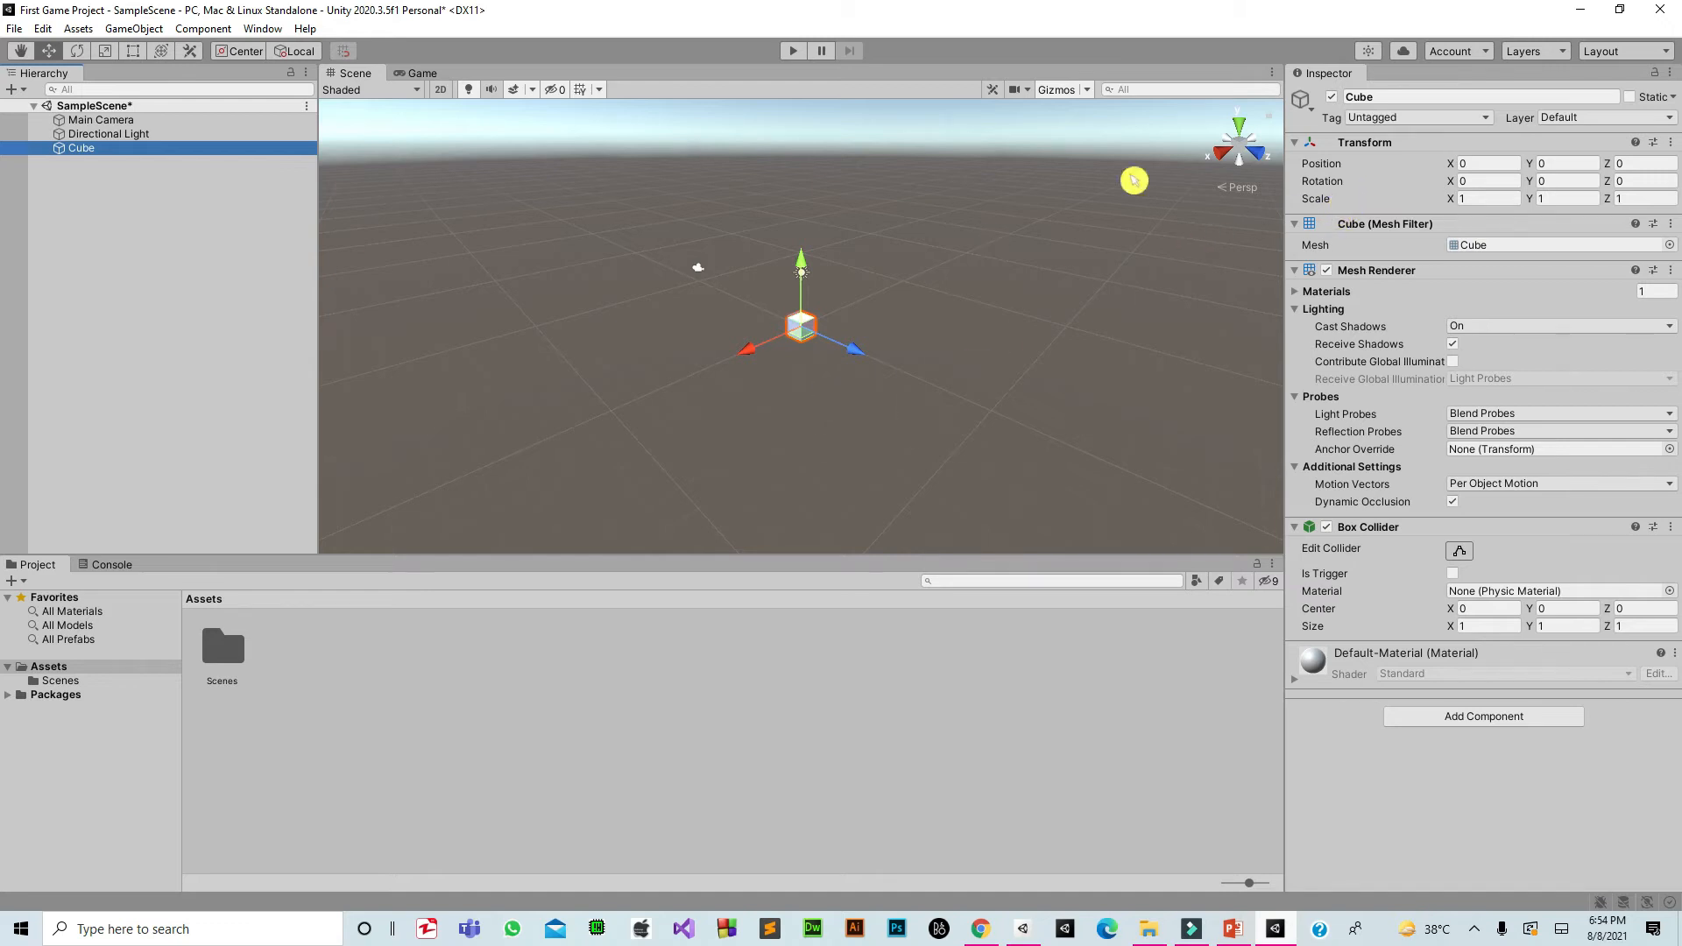
left_click(1349, 85)
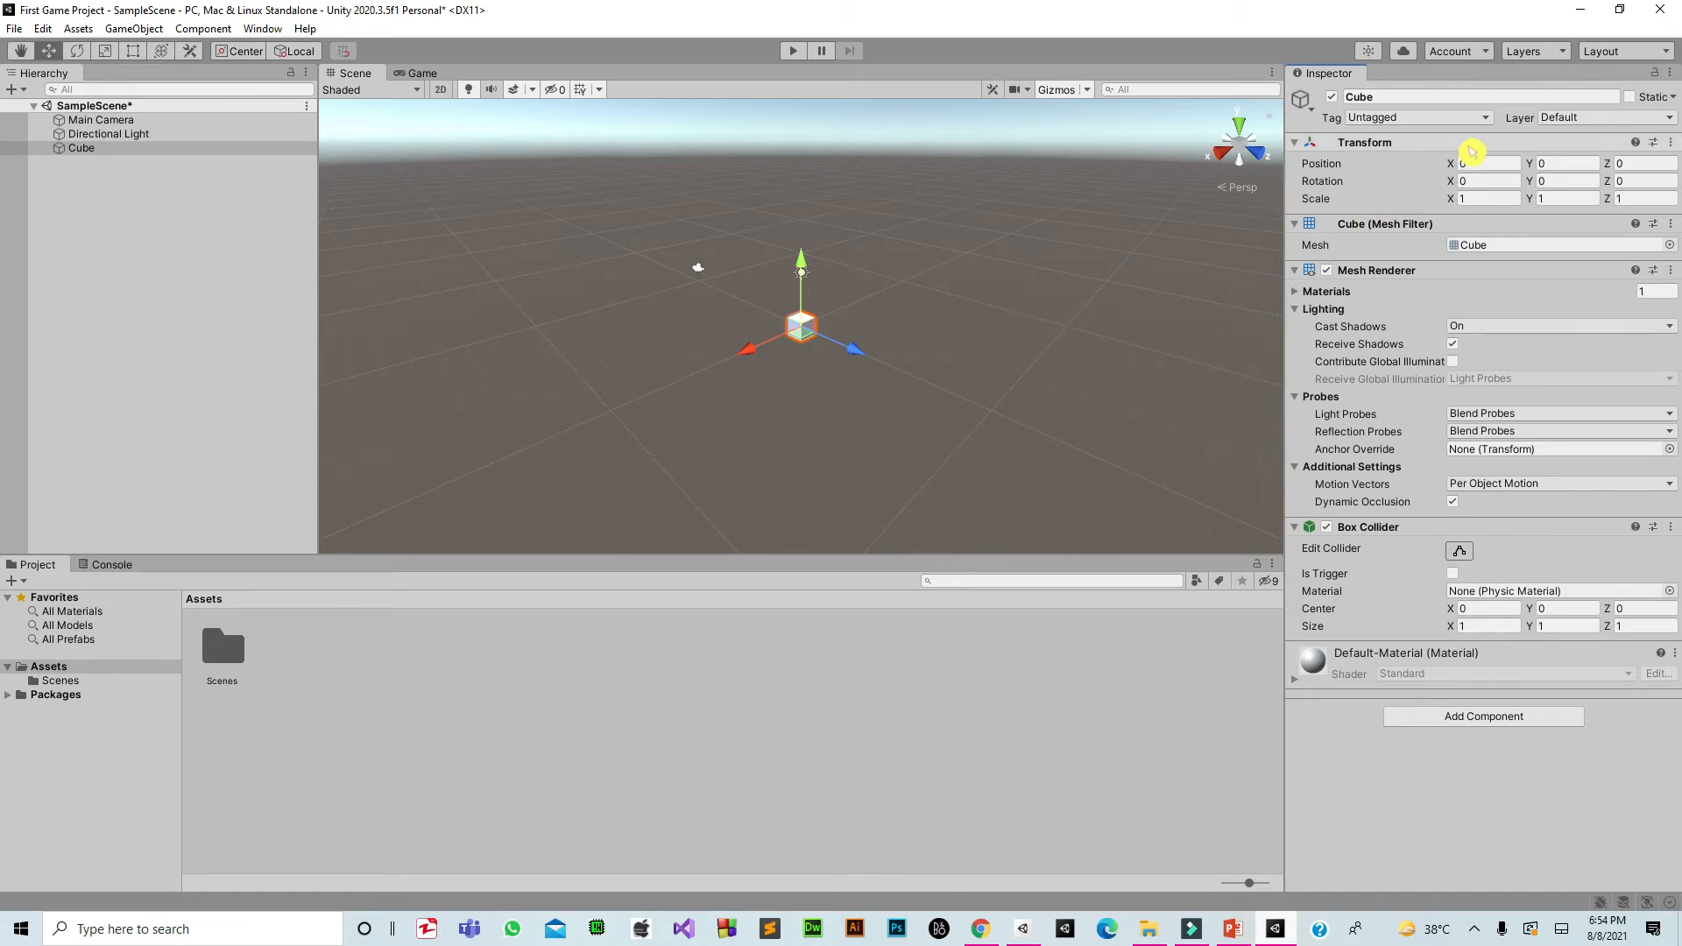
left_click_drag(1450, 164, 1629, 253)
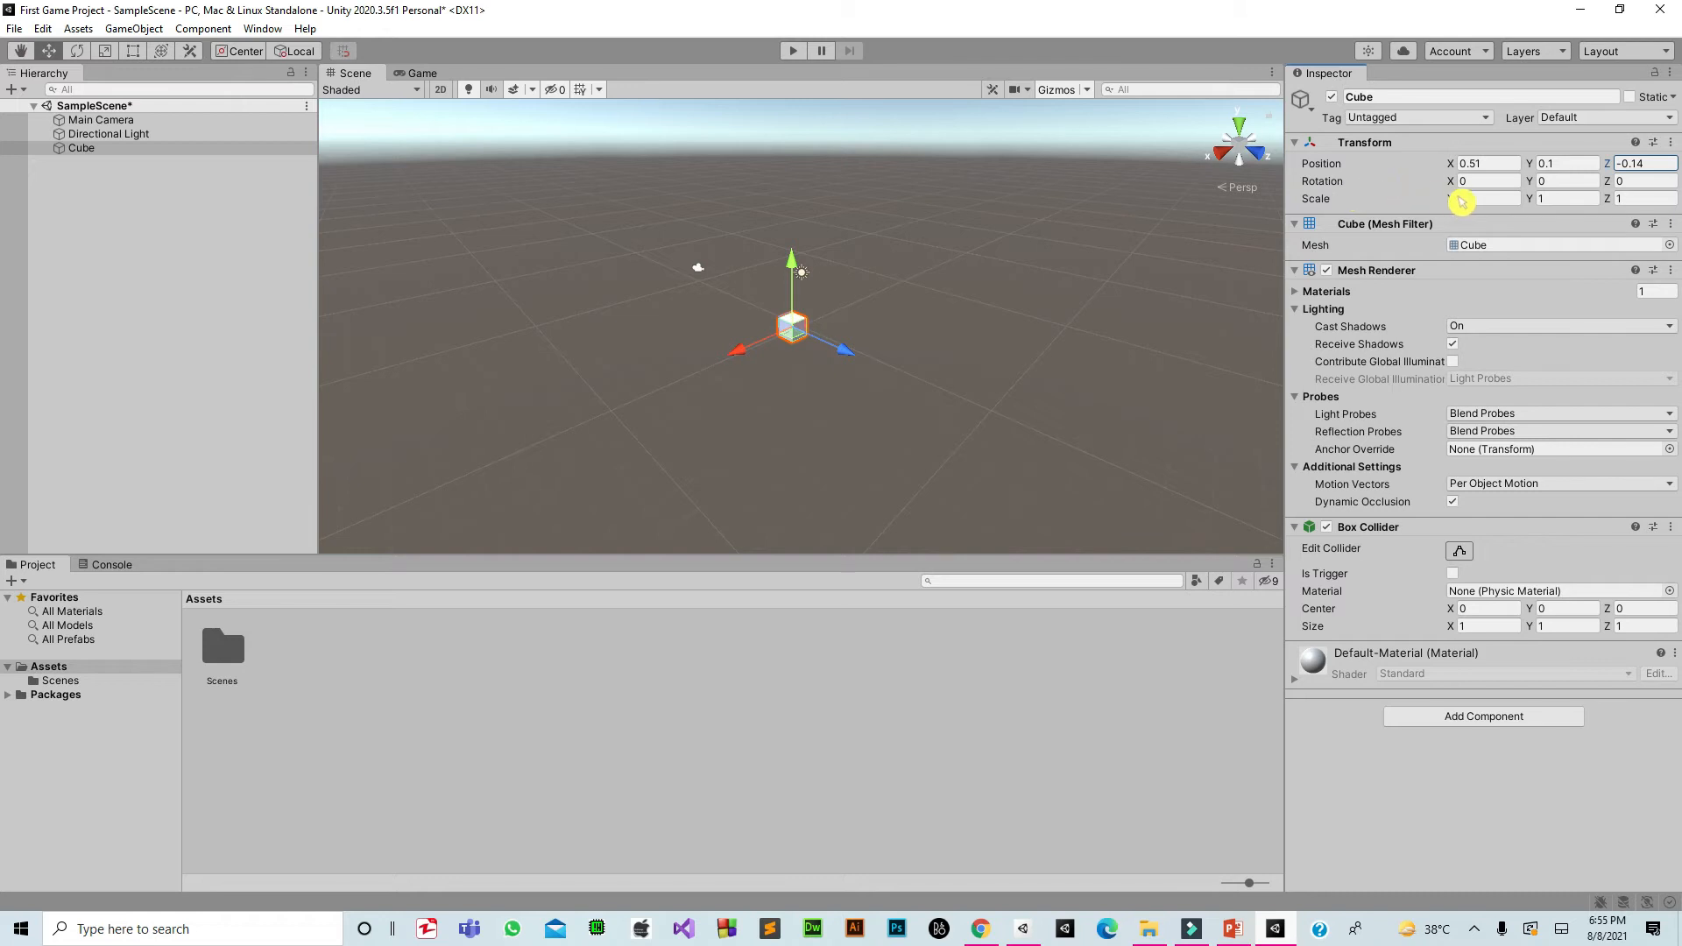
Set the cube's X rotation to about 6.06 and its X scale to -3
left_click_drag(1454, 184, 1316, 239)
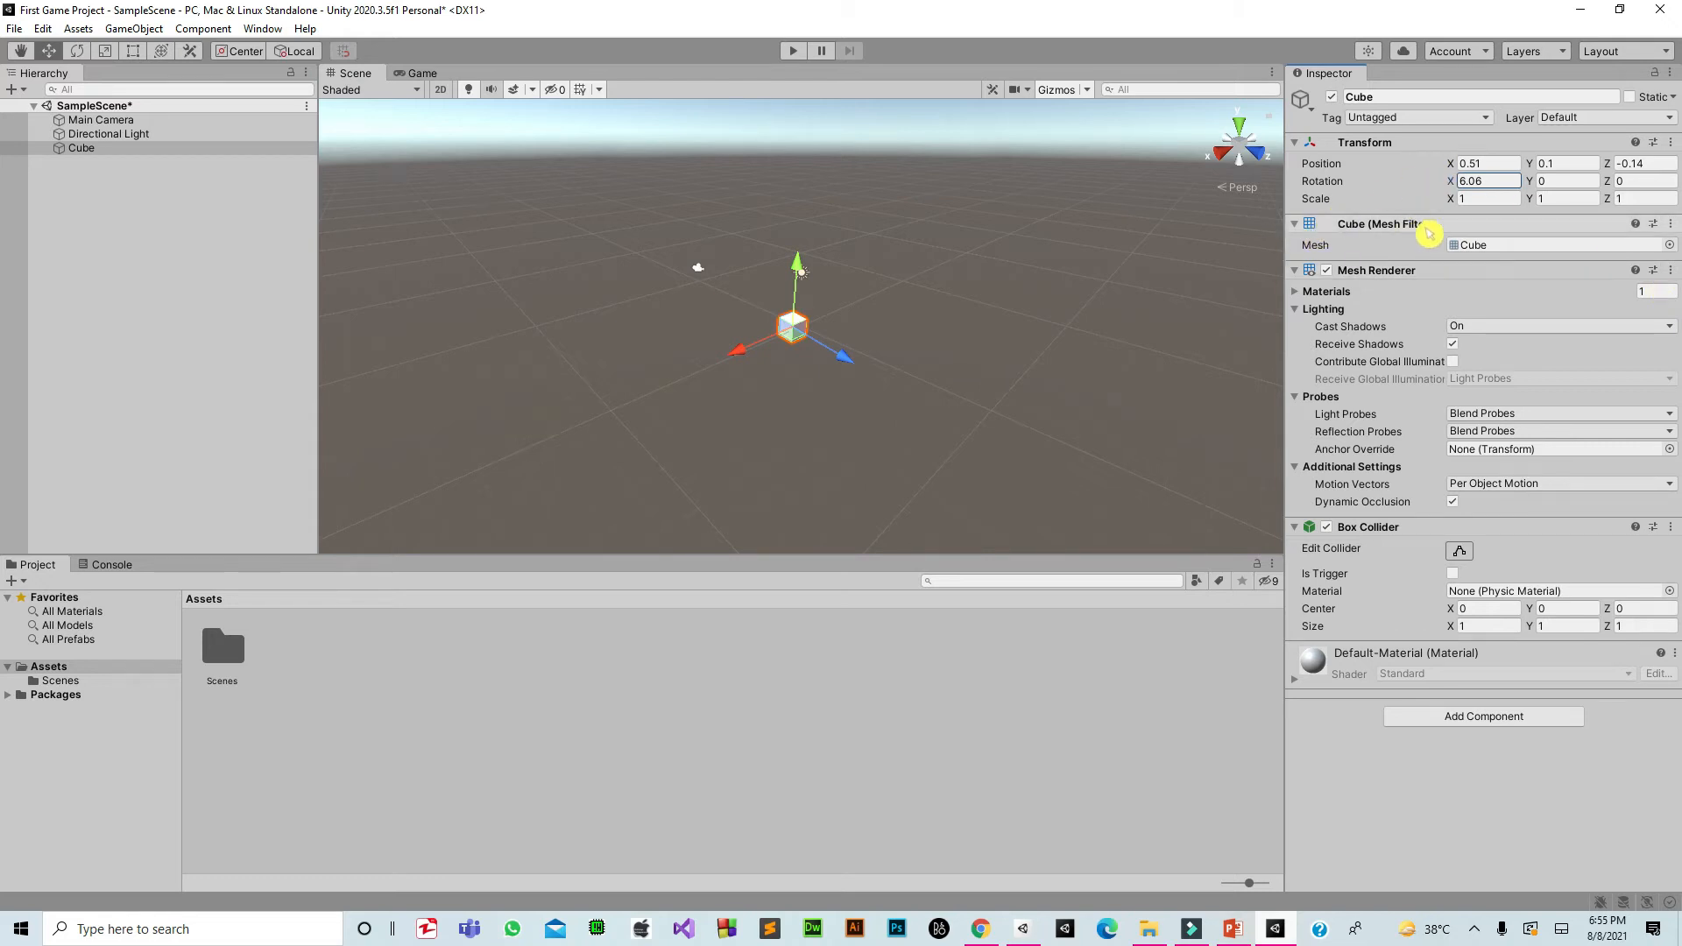
left_click(1449, 196)
type("-3")
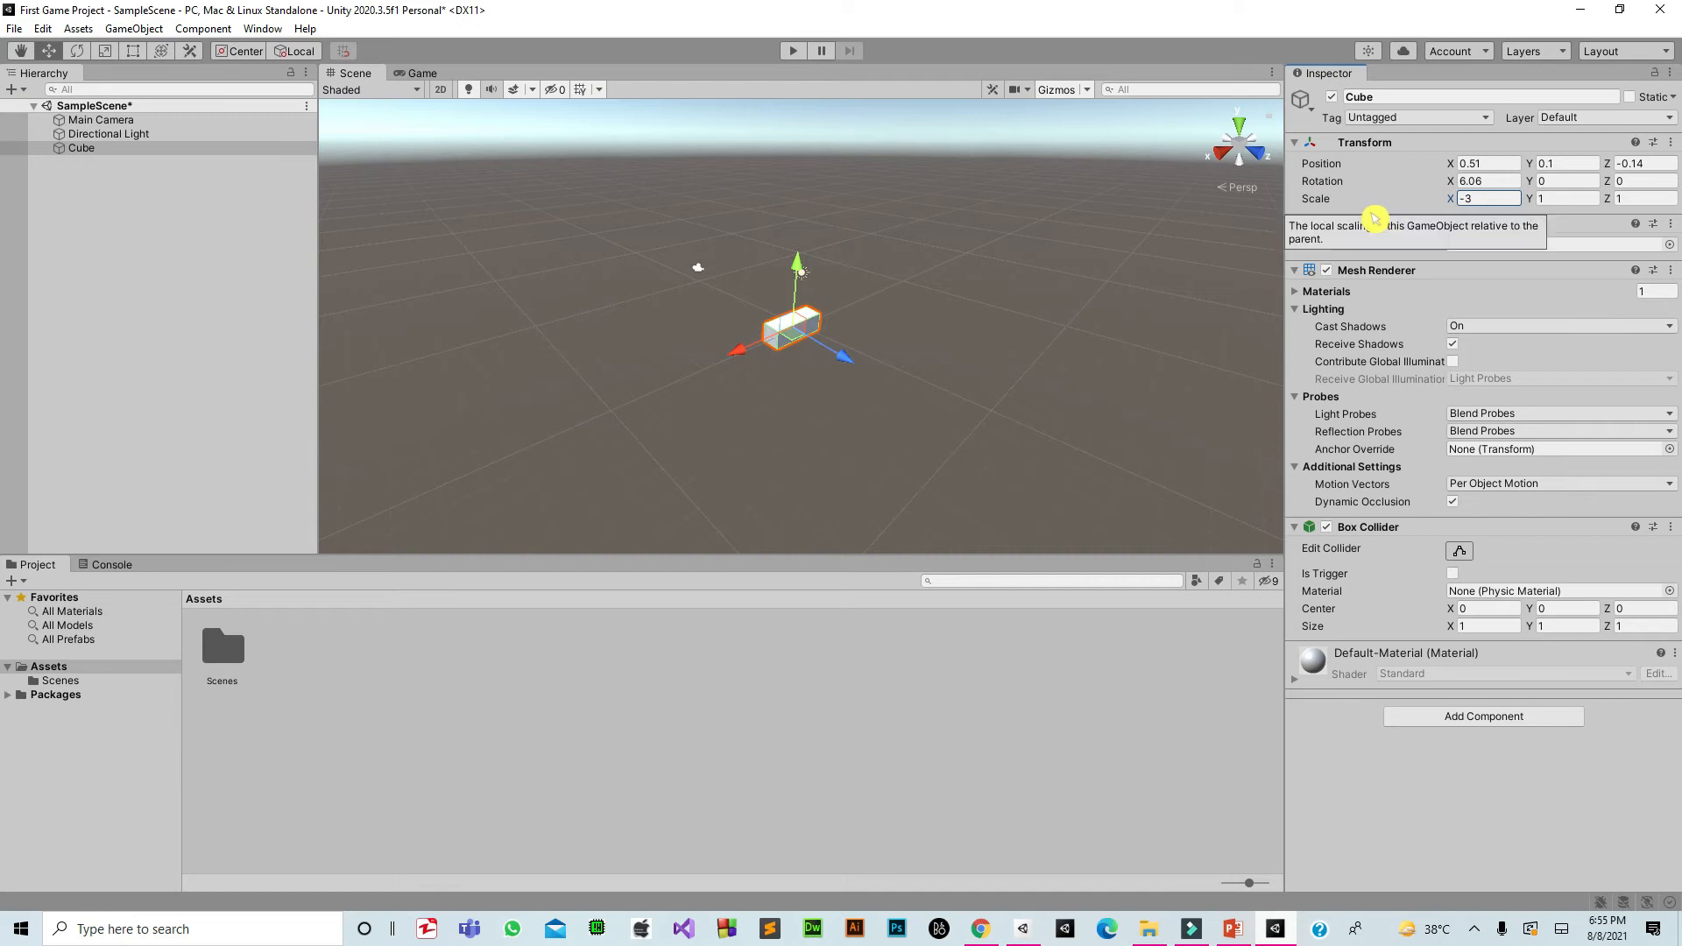
Reset the cube's whole Transform to its default position, rotation and scale
left_click(1669, 145)
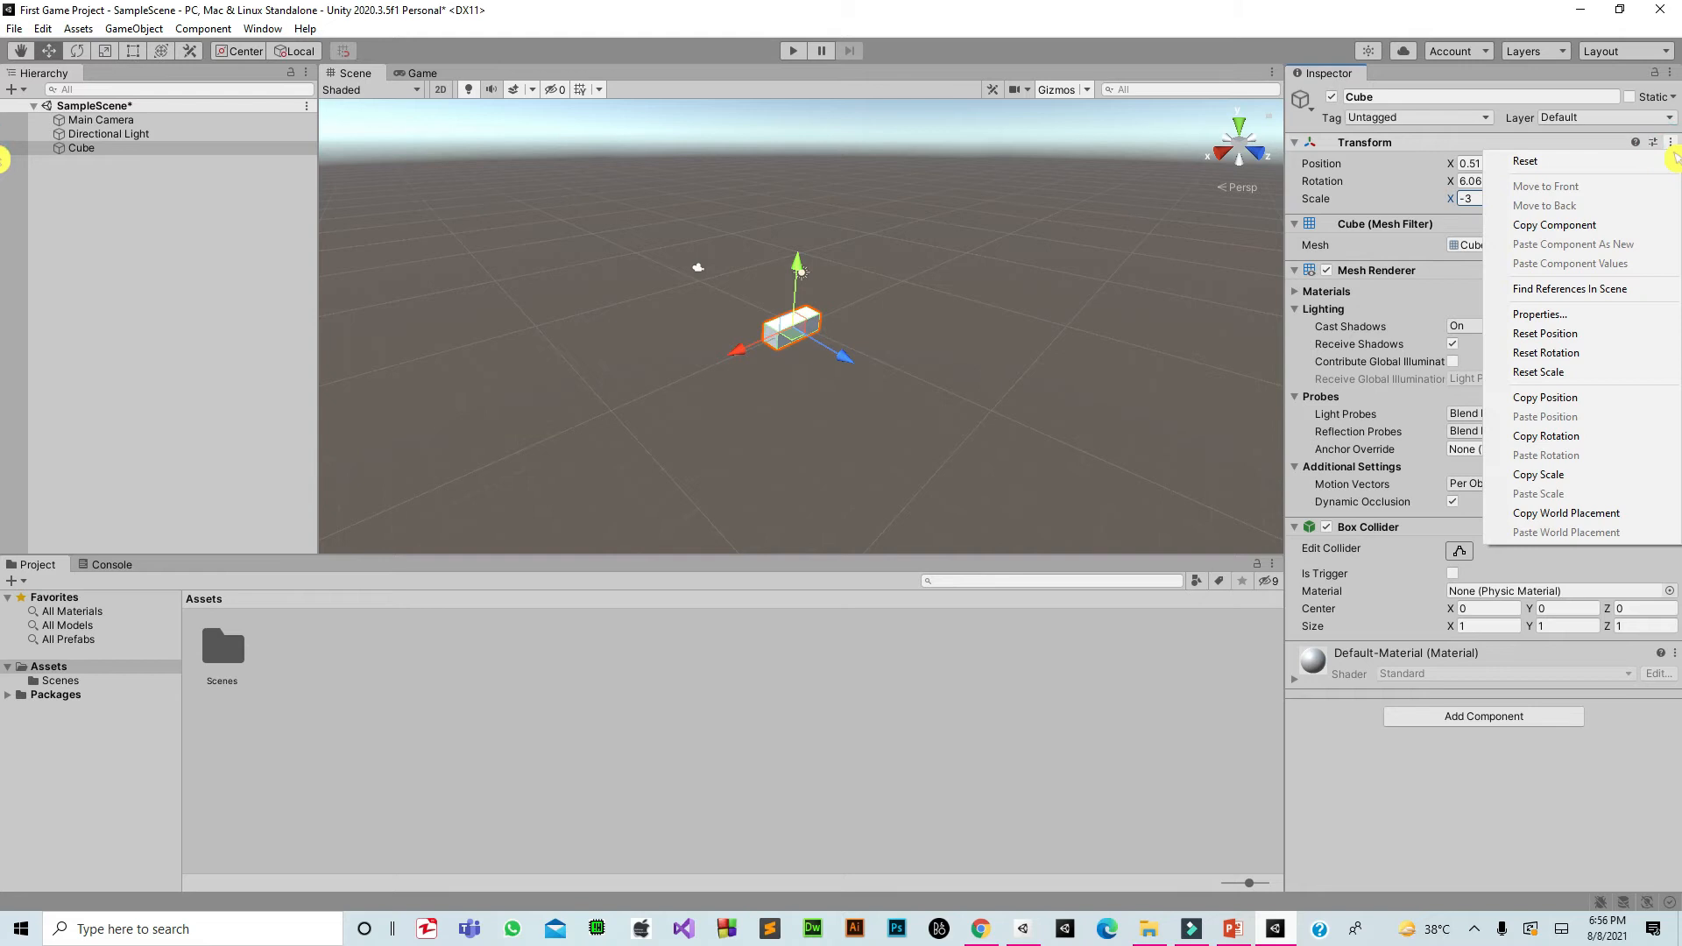
left_click(1542, 164)
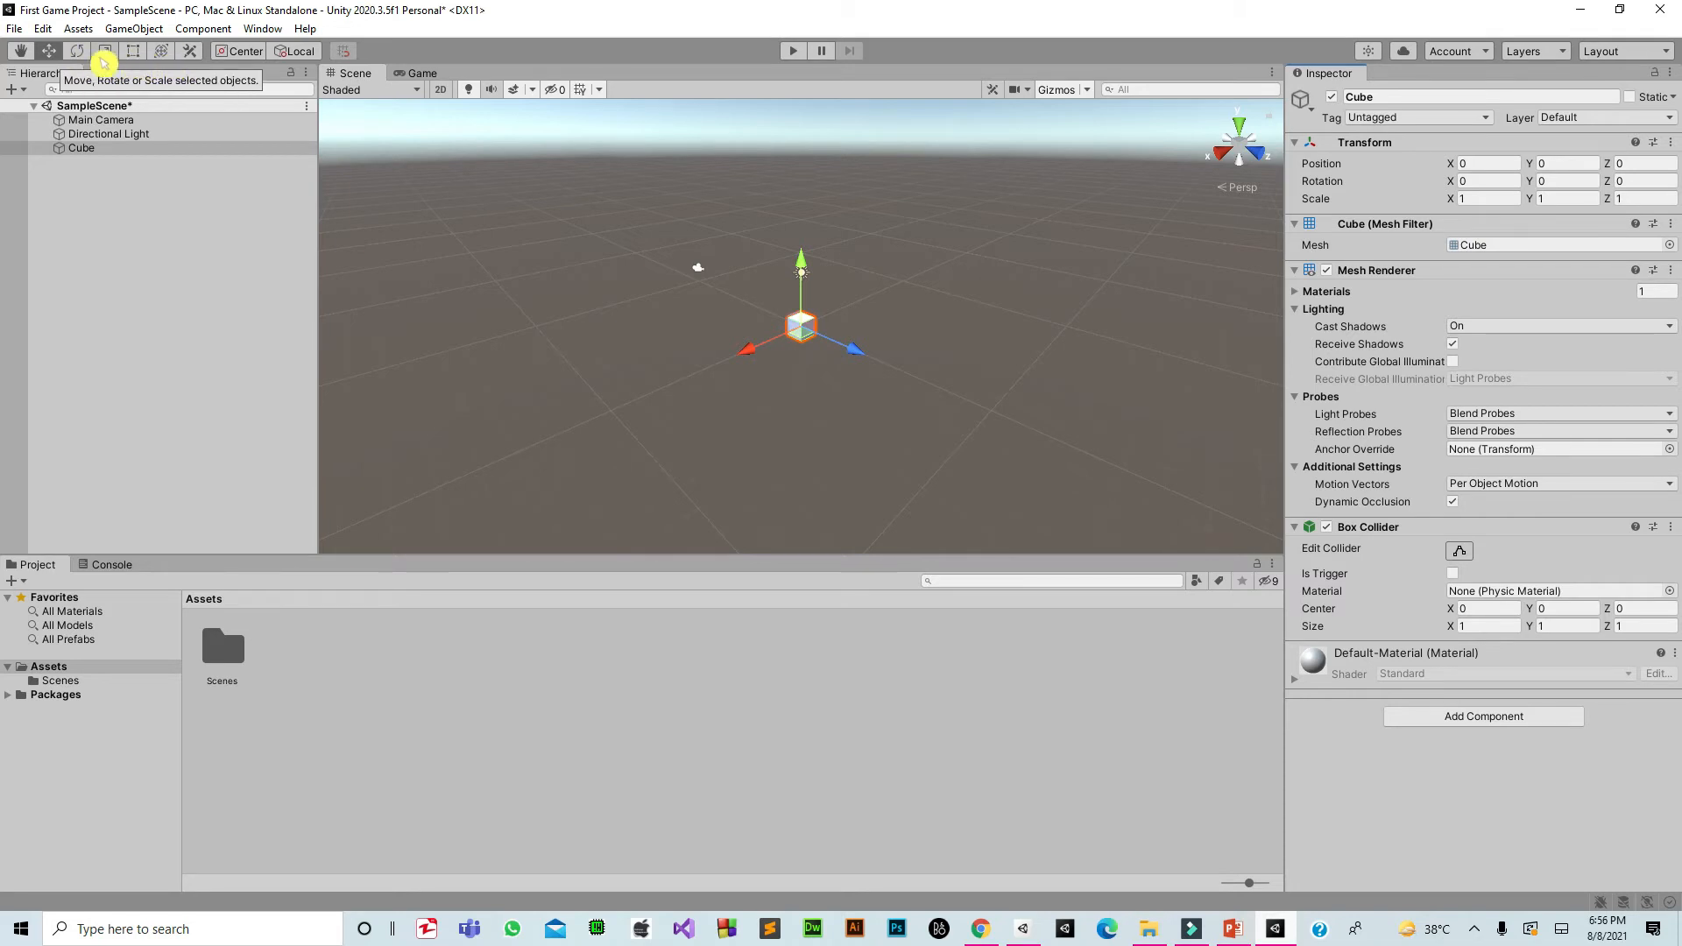
Shift the cube along its axes with the Move tool to about X -0.78, Y 0.12, Z -0.67, and reset its Transform
left_click(58, 54)
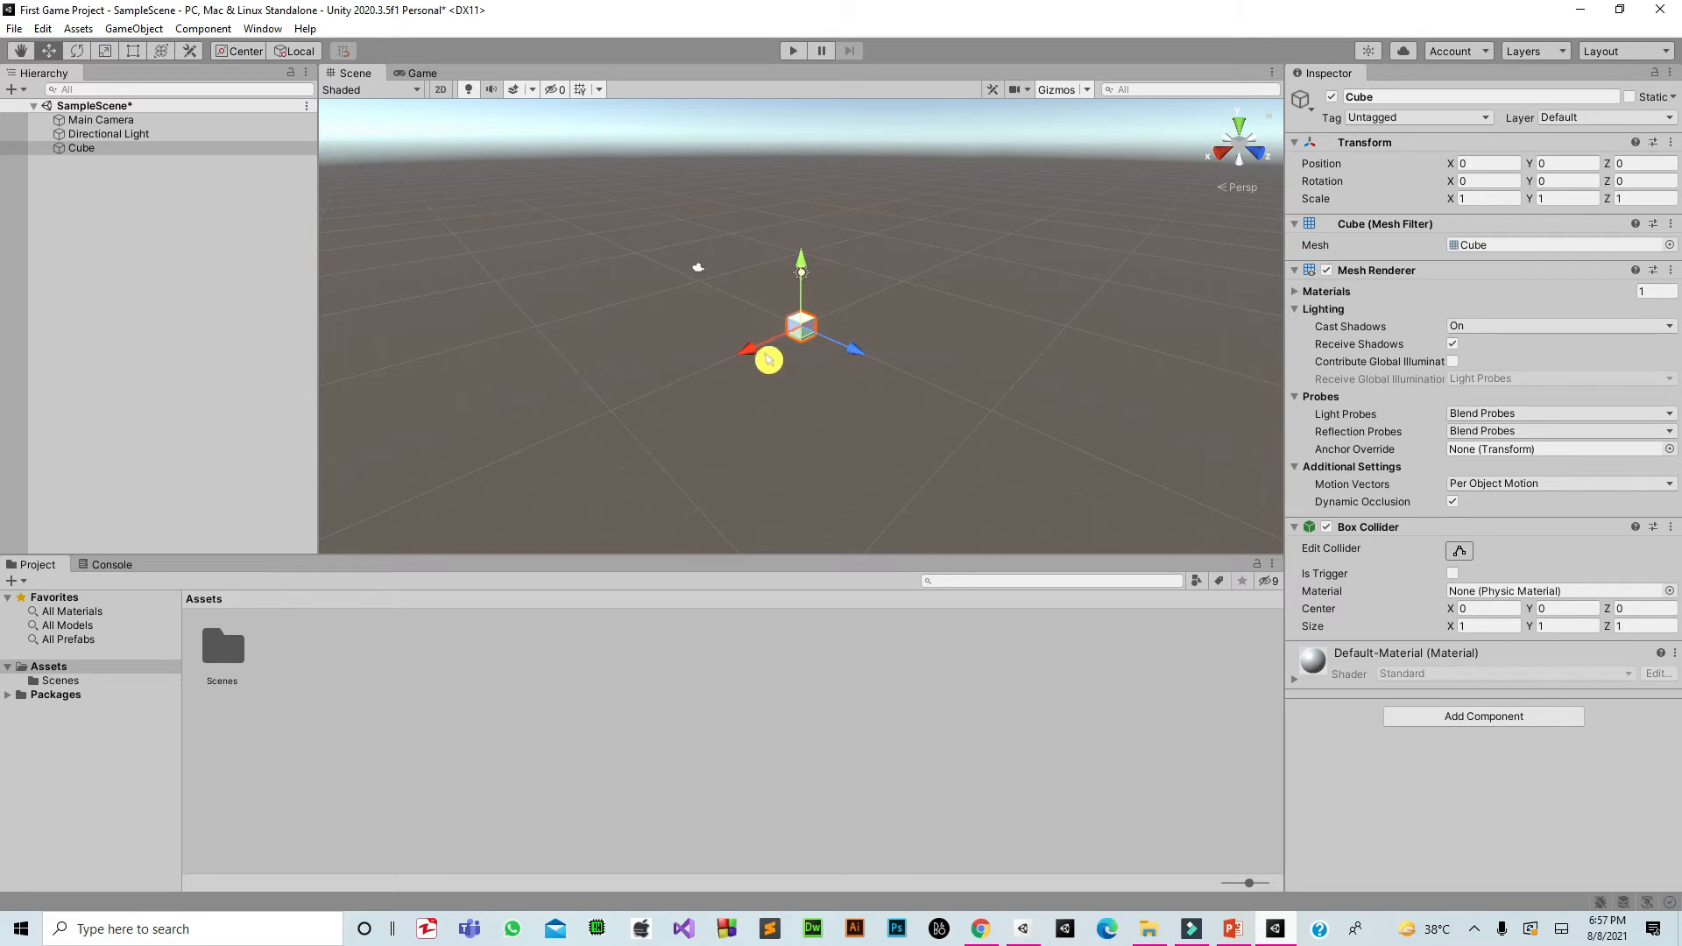
mouse_move(767, 362)
left_mouse_down()
mouse_move(642, 435)
mouse_move(619, 406)
mouse_move(918, 287)
mouse_move(781, 353)
left_mouse_up()
mouse_move(834, 269)
left_mouse_down()
mouse_move(833, 165)
mouse_move(852, 357)
mouse_move(834, 263)
left_mouse_up()
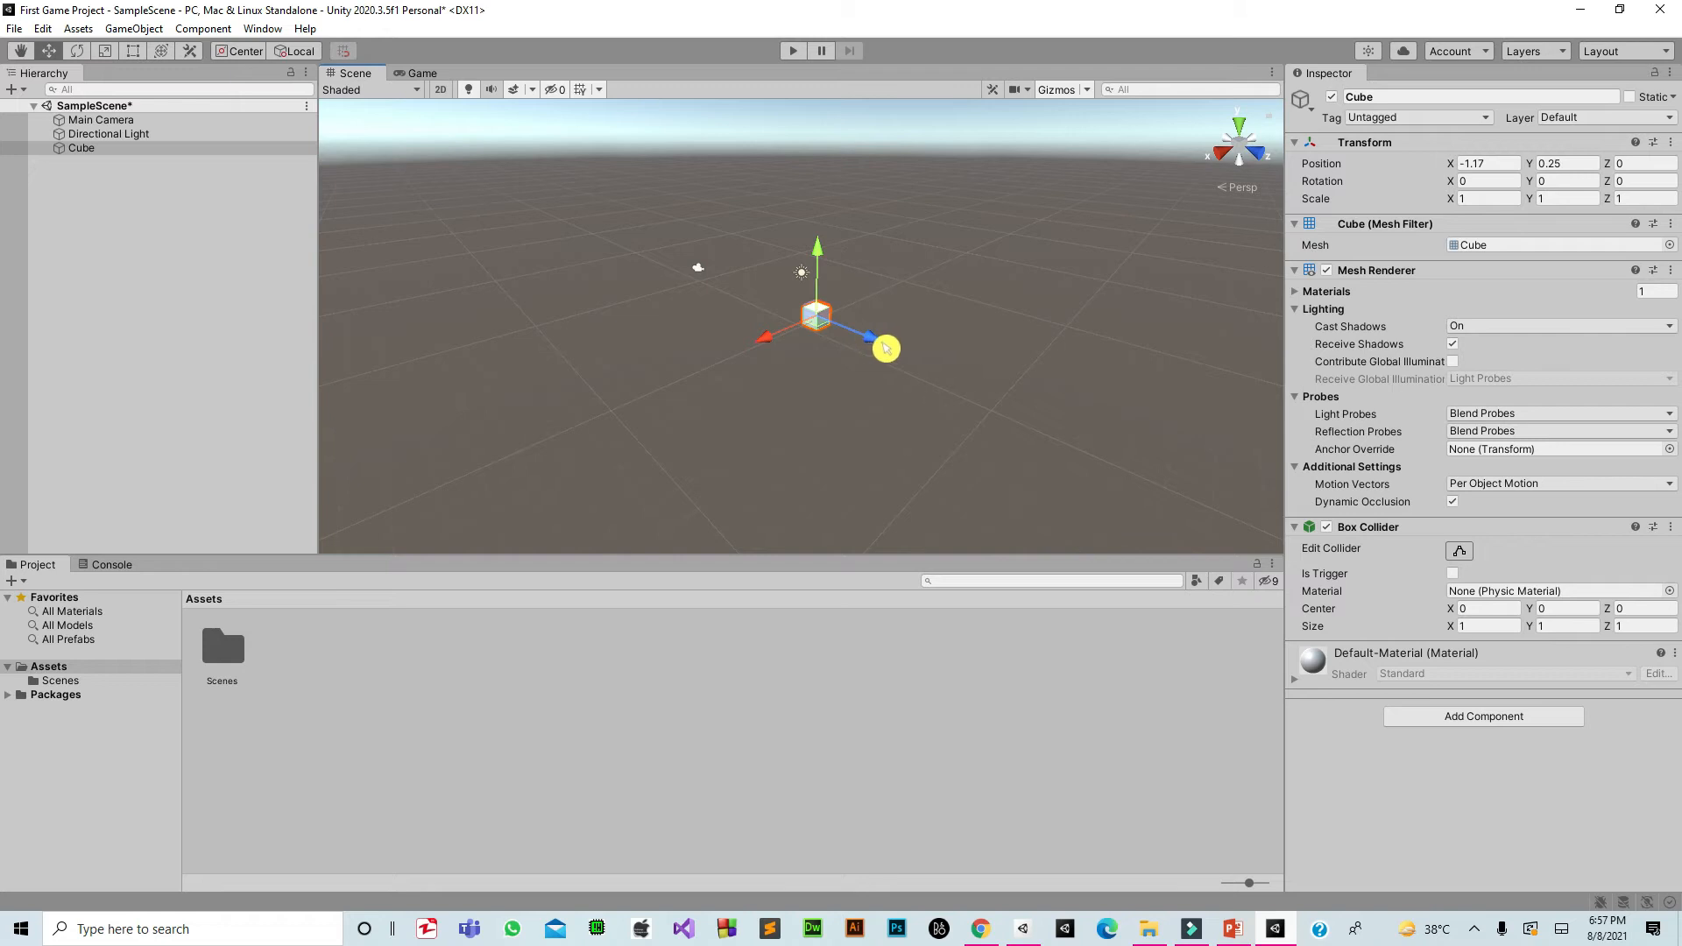
mouse_move(886, 348)
left_mouse_down()
mouse_move(1063, 424)
mouse_move(736, 278)
mouse_move(870, 358)
left_mouse_up()
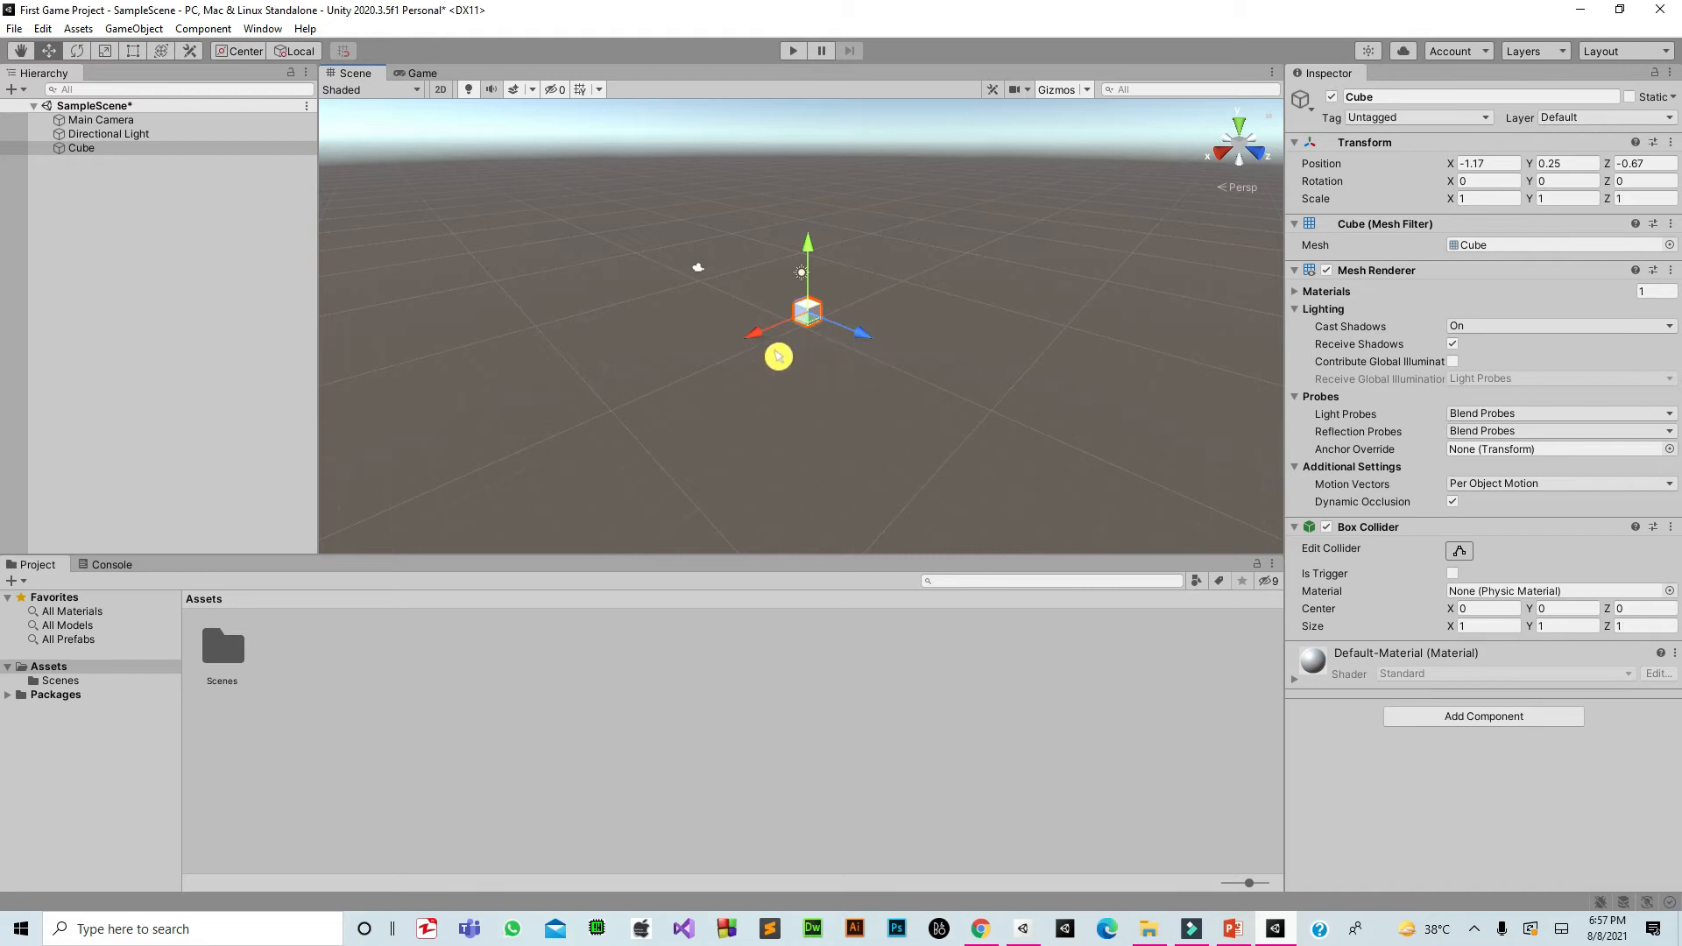
left_click_drag(770, 344, 769, 379)
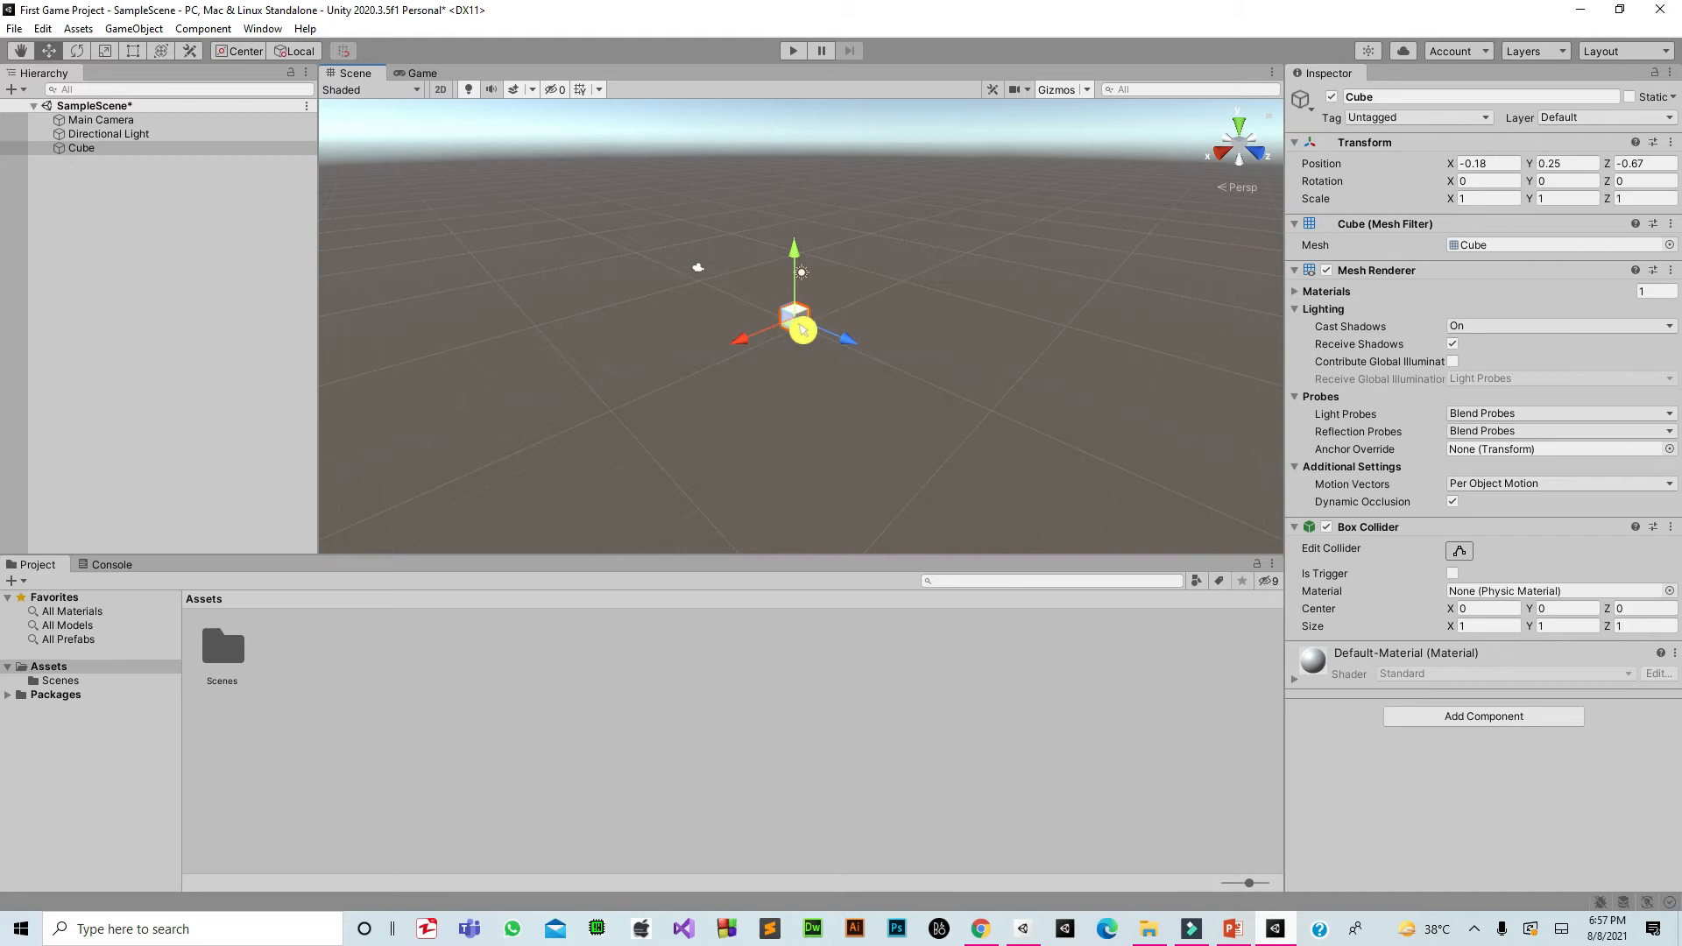
mouse_move(810, 261)
left_mouse_down()
mouse_move(807, 169)
mouse_move(824, 266)
left_mouse_up()
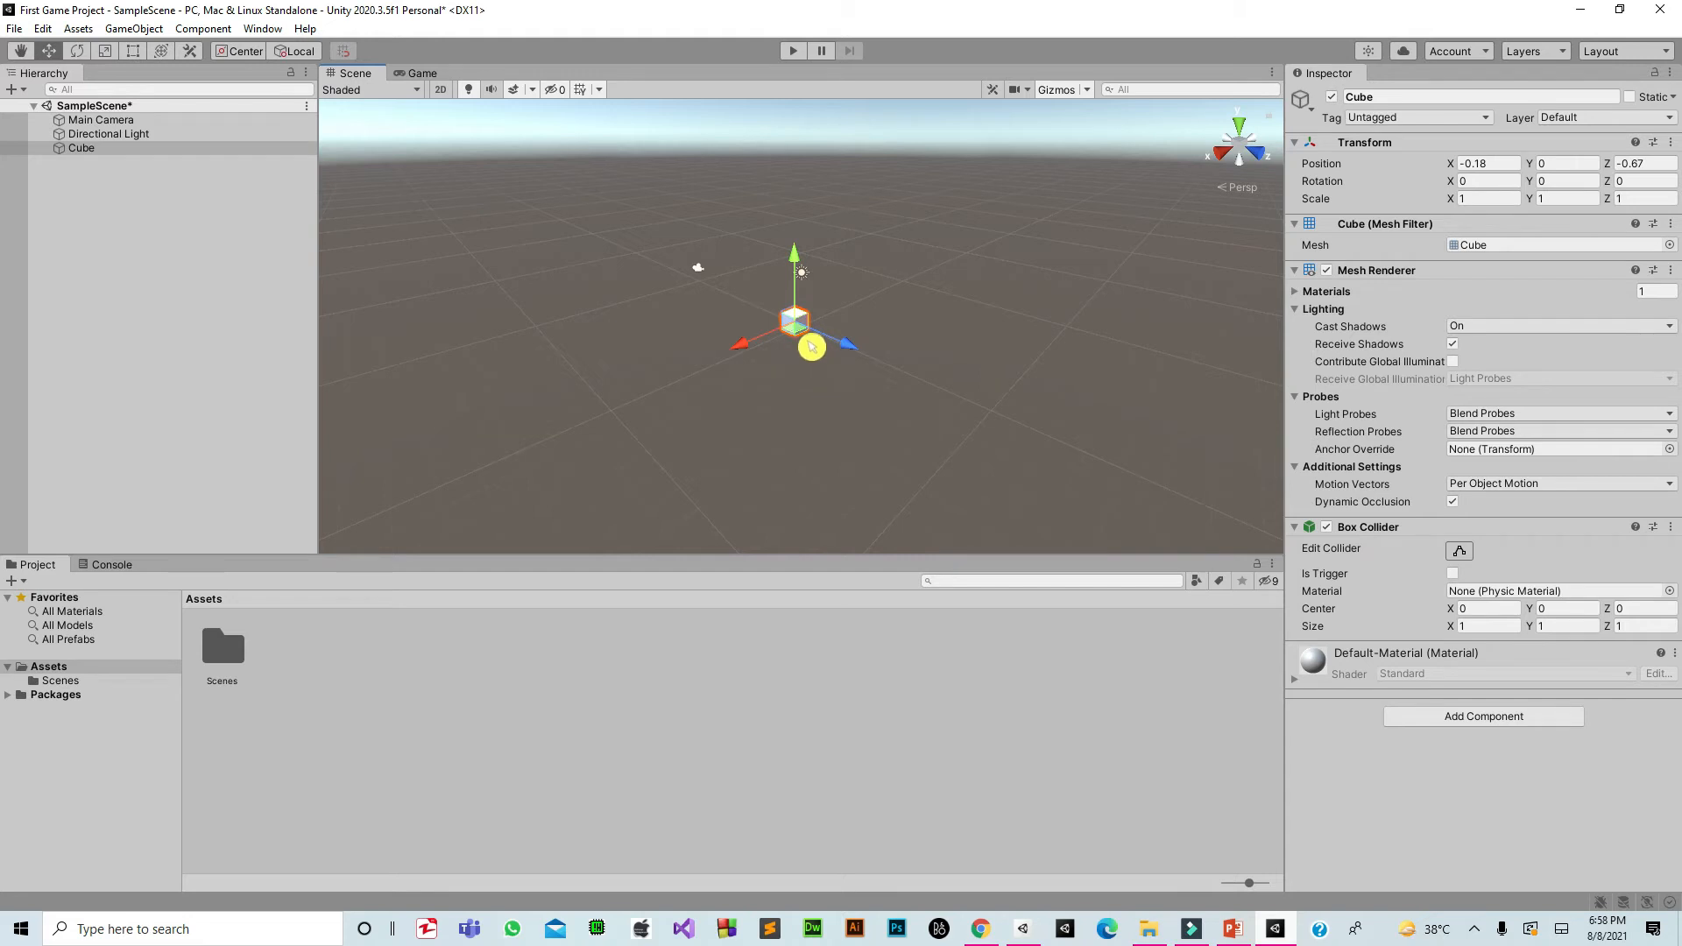
mouse_move(805, 333)
left_mouse_down()
mouse_move(775, 338)
mouse_move(768, 293)
mouse_move(856, 238)
mouse_move(1060, 229)
mouse_move(1096, 315)
mouse_move(973, 394)
mouse_move(747, 361)
mouse_move(524, 285)
mouse_move(548, 310)
mouse_move(784, 204)
mouse_move(909, 182)
mouse_move(999, 202)
mouse_move(961, 289)
mouse_move(618, 411)
mouse_move(826, 336)
mouse_move(802, 317)
left_mouse_up()
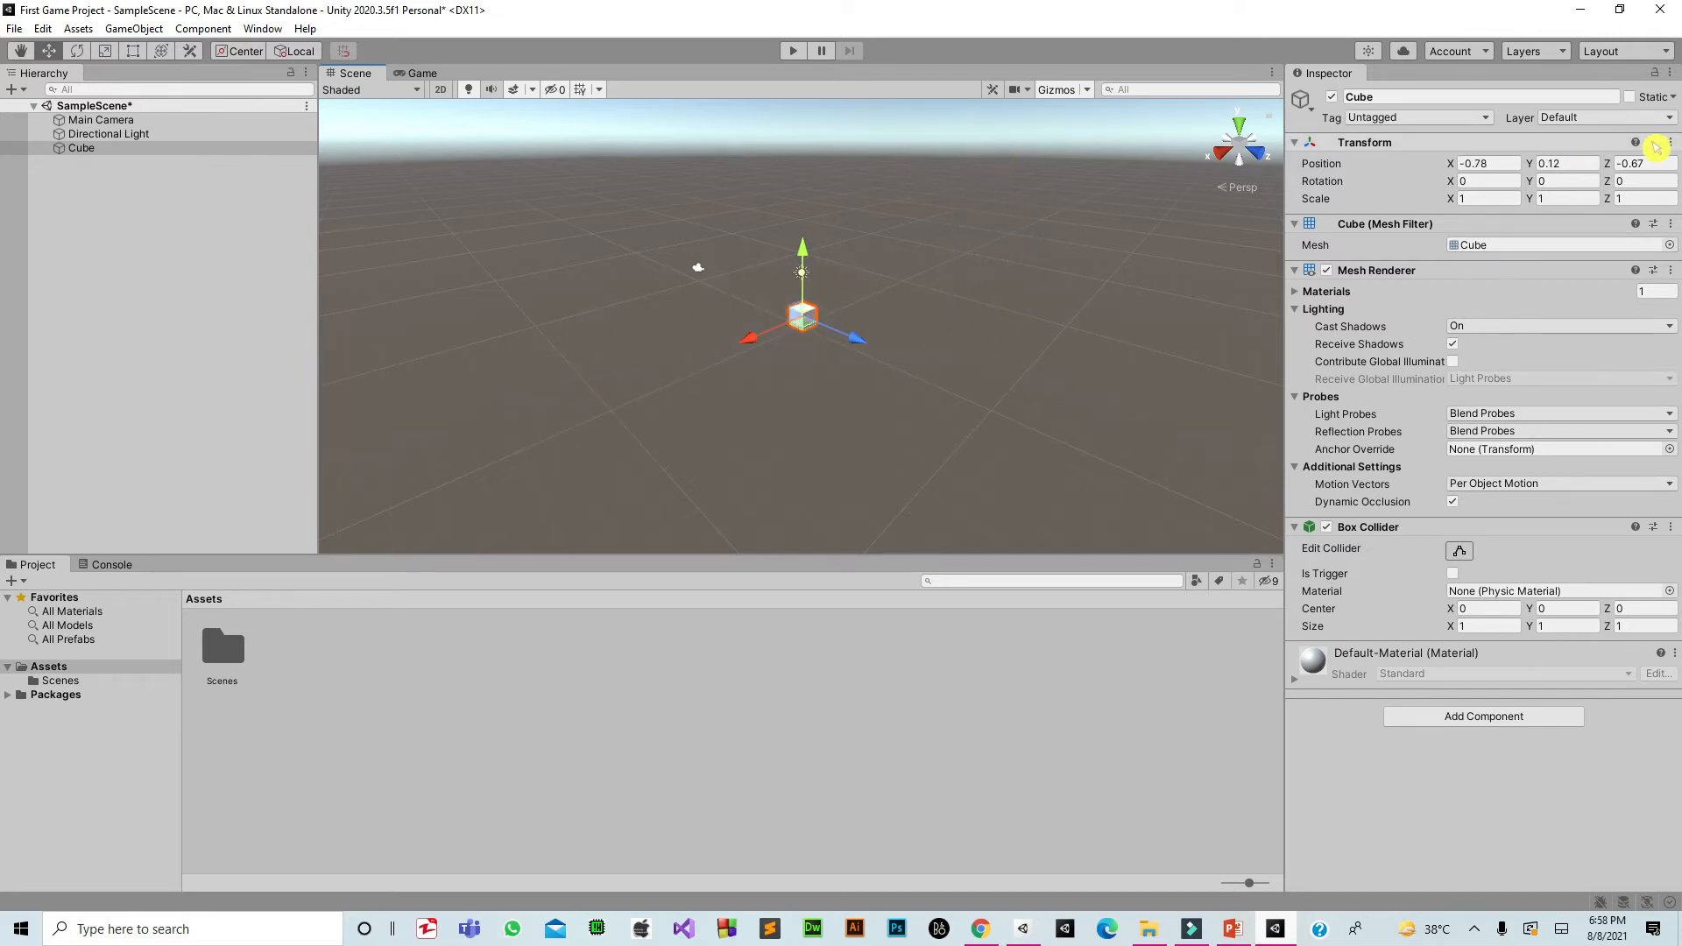
left_click(1670, 142)
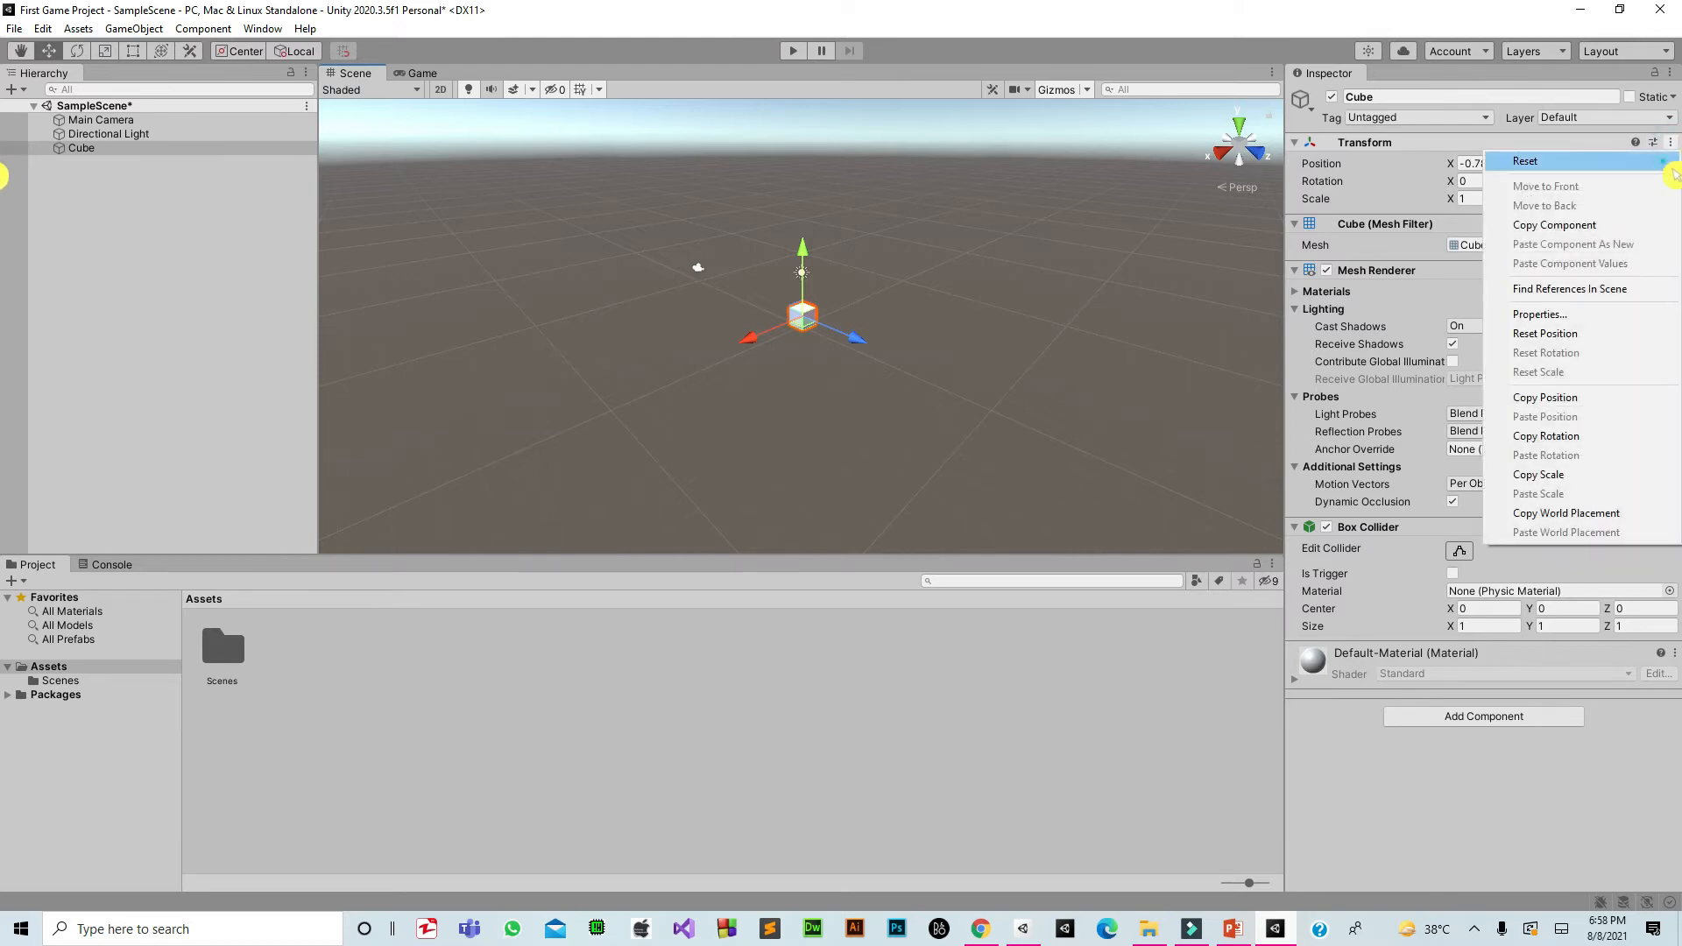
left_click(1669, 162)
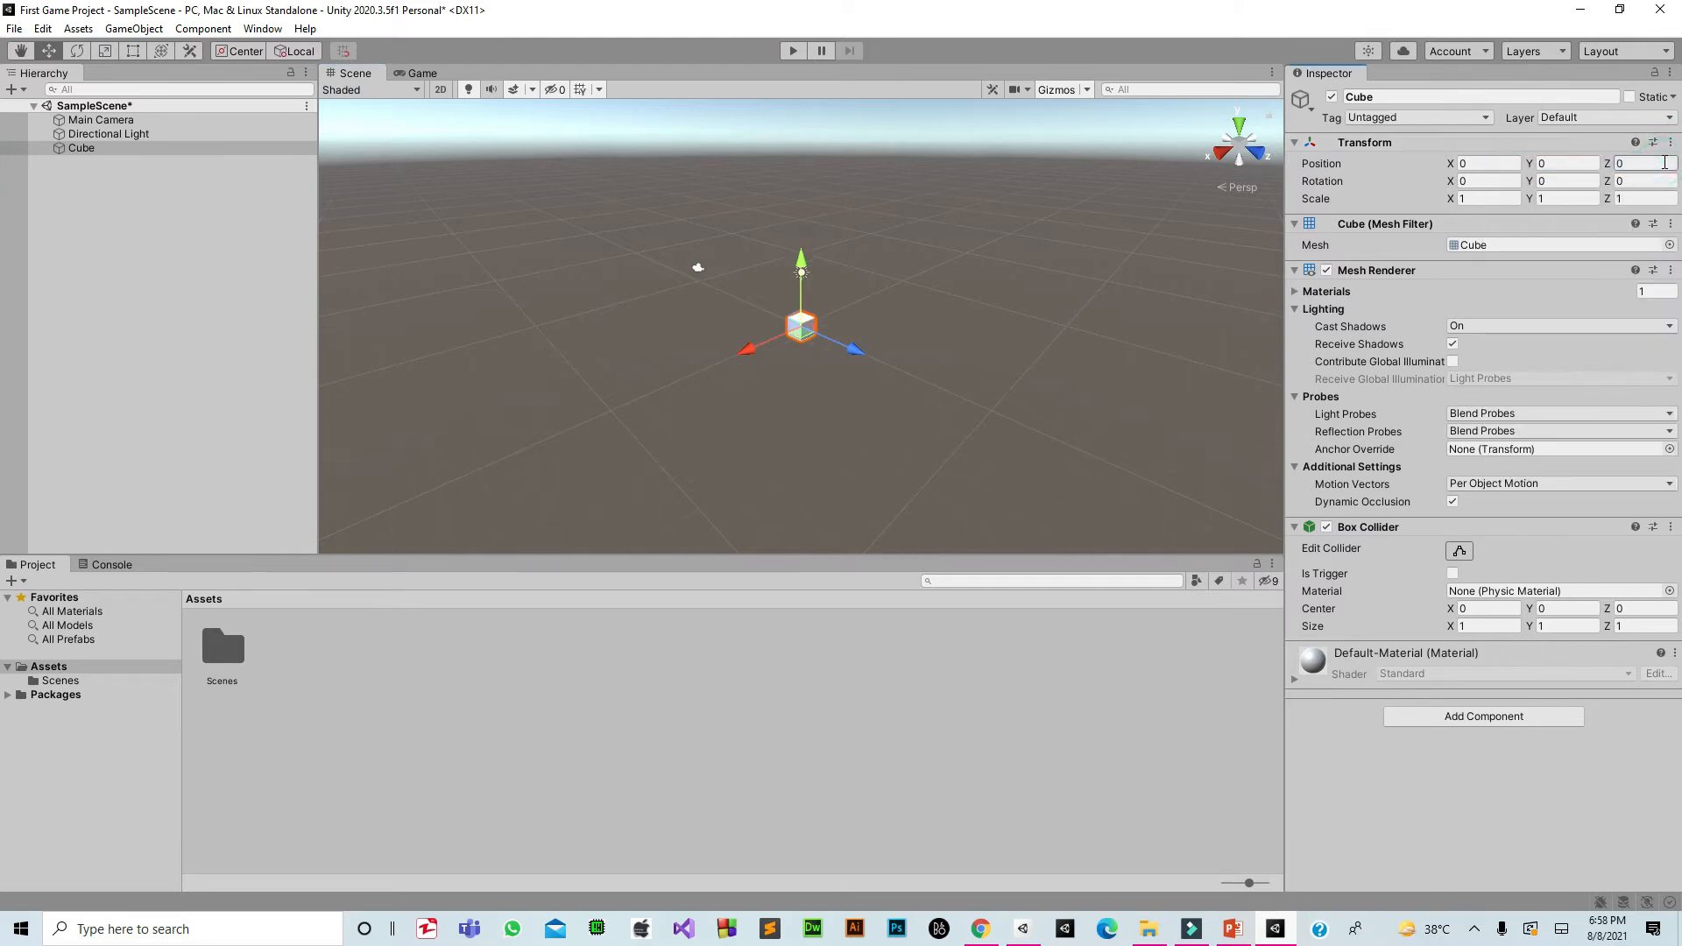
Turn the cube with the Rotate tool to about X -63.98, Y -79.99, Z 49.56, and reset its Transform
left_click(88, 61)
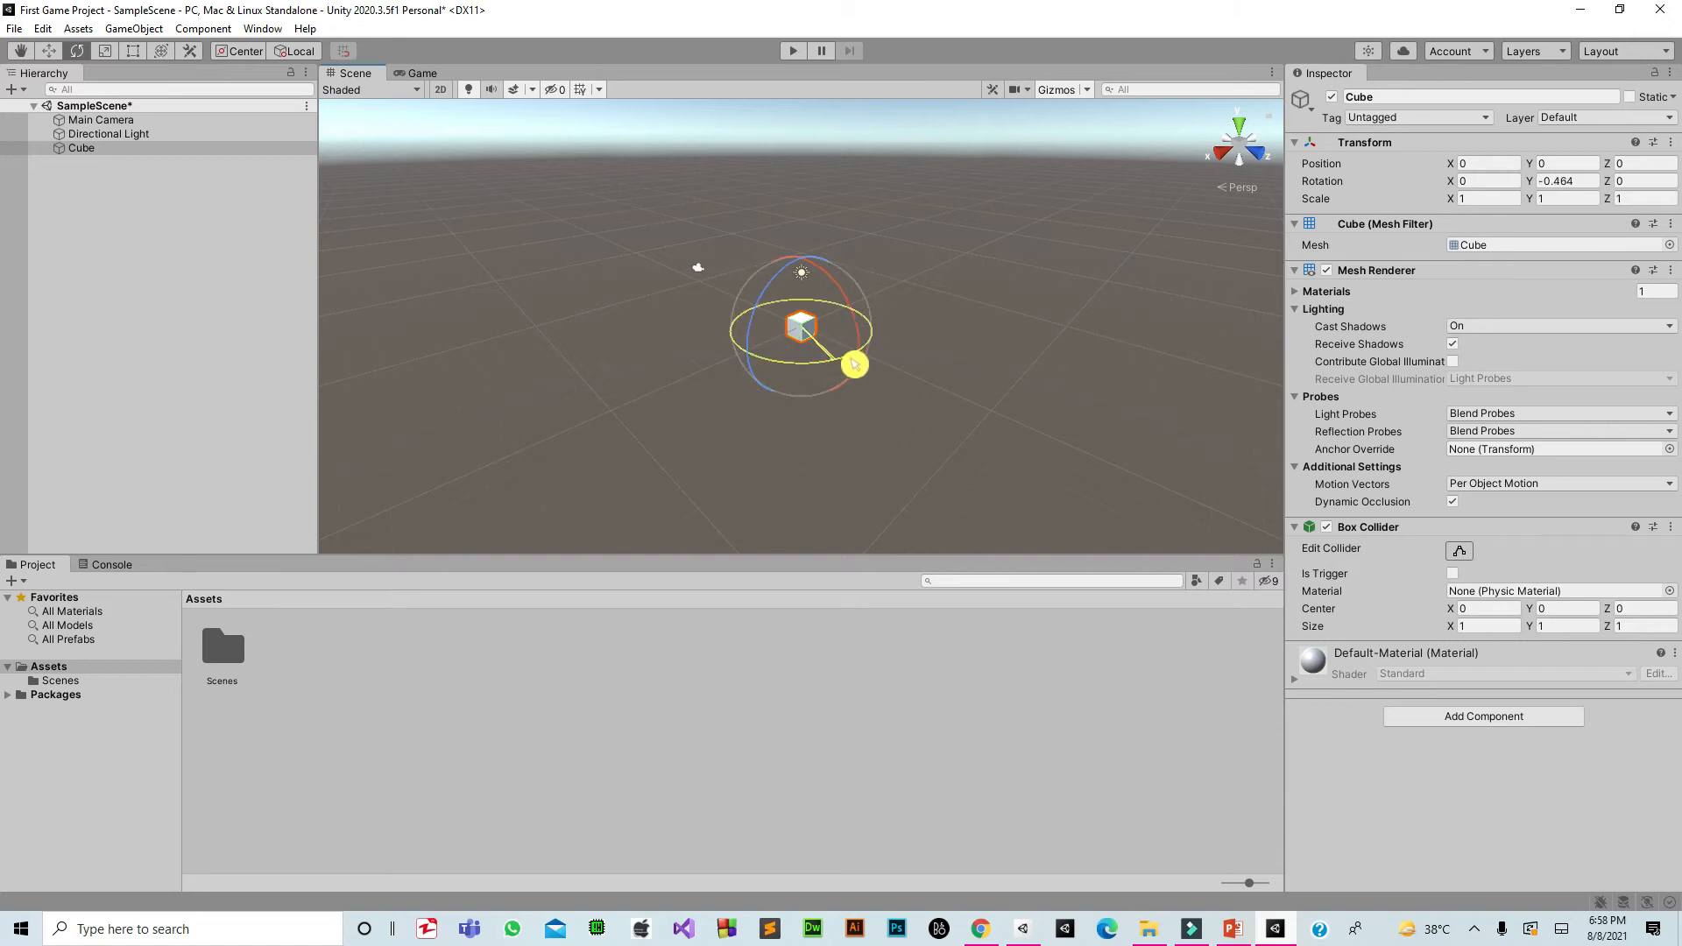
left_click_drag(938, 304, 1007, 342)
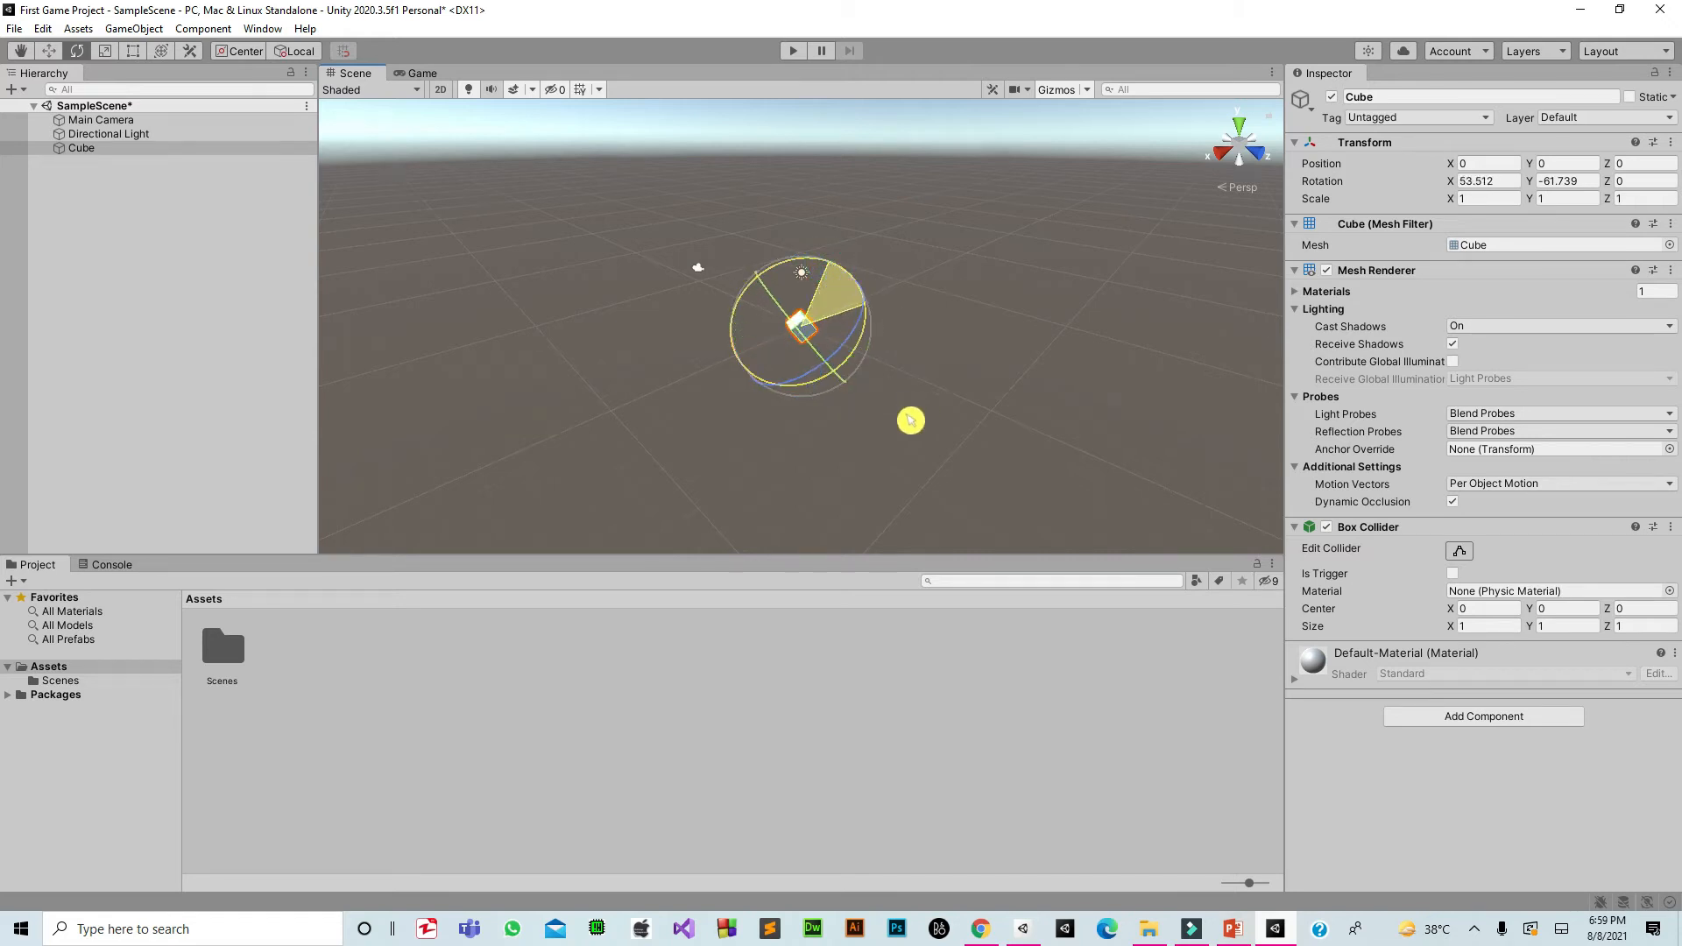
left_click_drag(830, 311, 709, 407)
left_click_drag(958, 261, 945, 256)
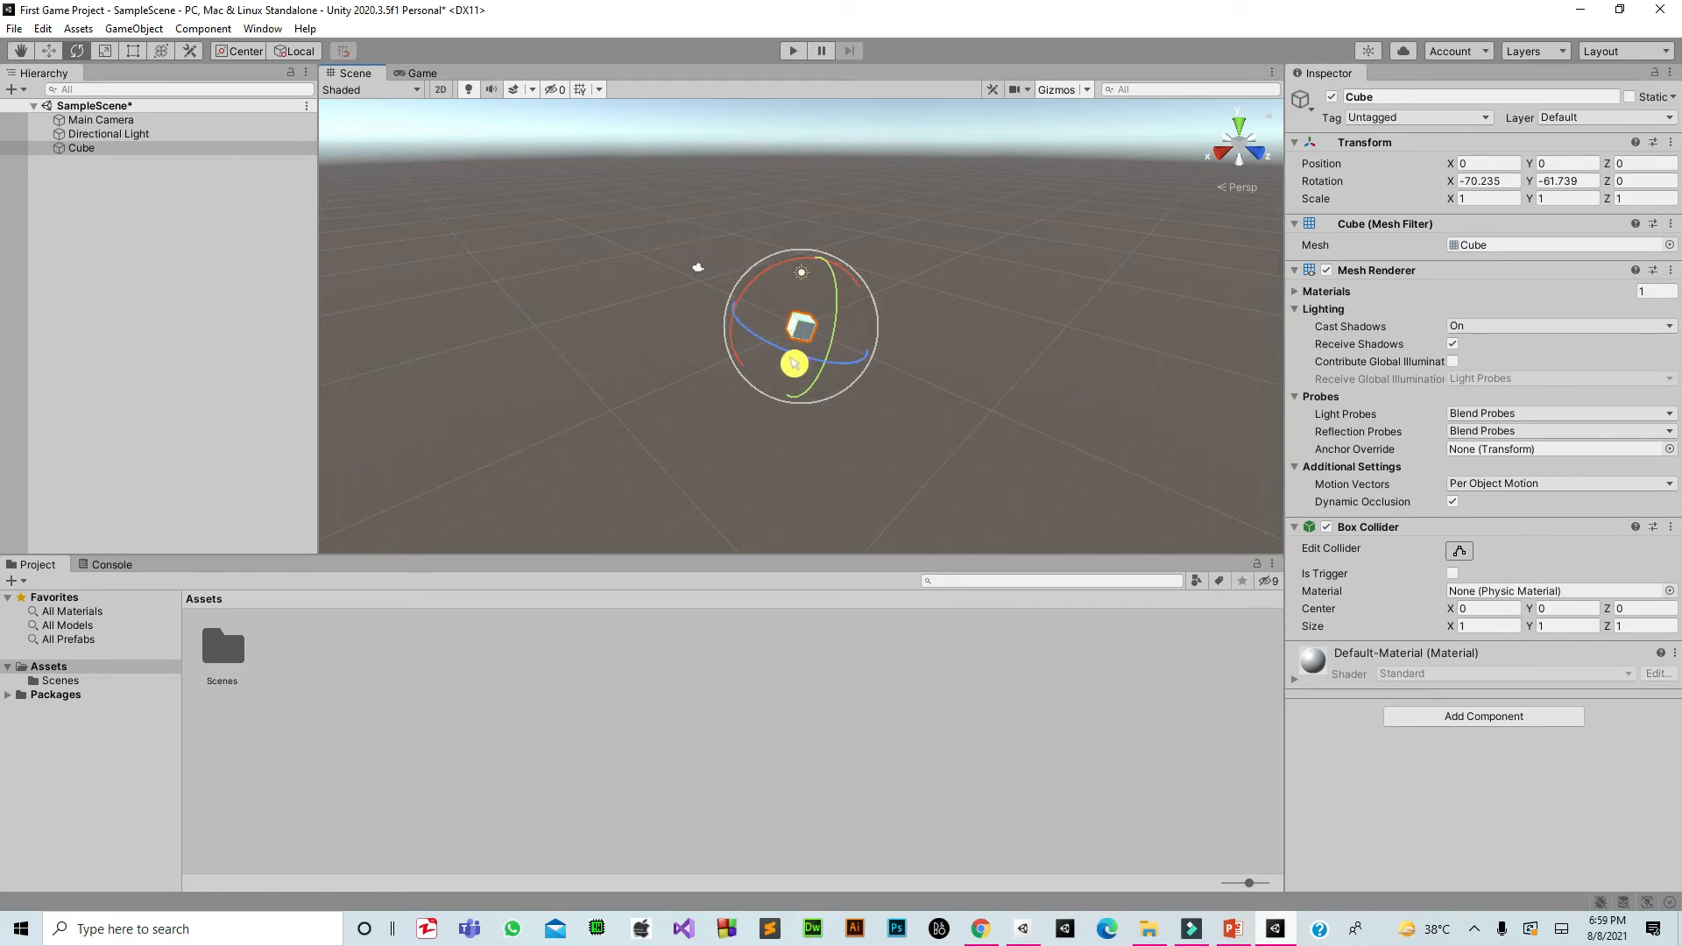
left_click_drag(1044, 336, 682, 395)
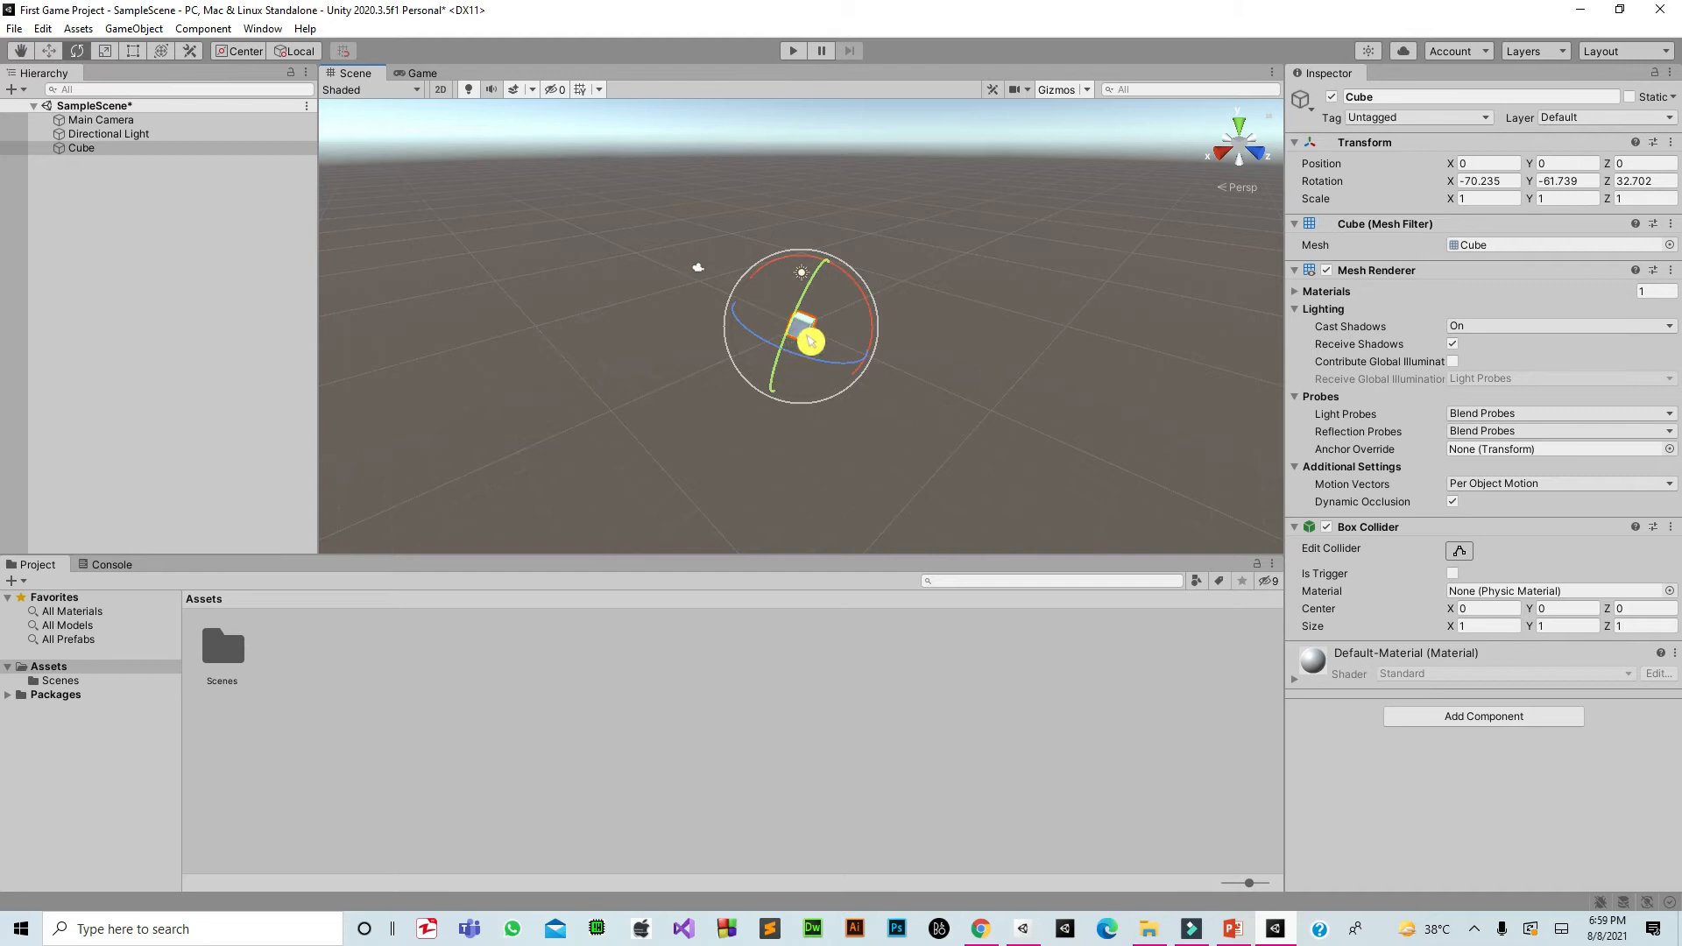
left_click_drag(809, 333, 1164, 454)
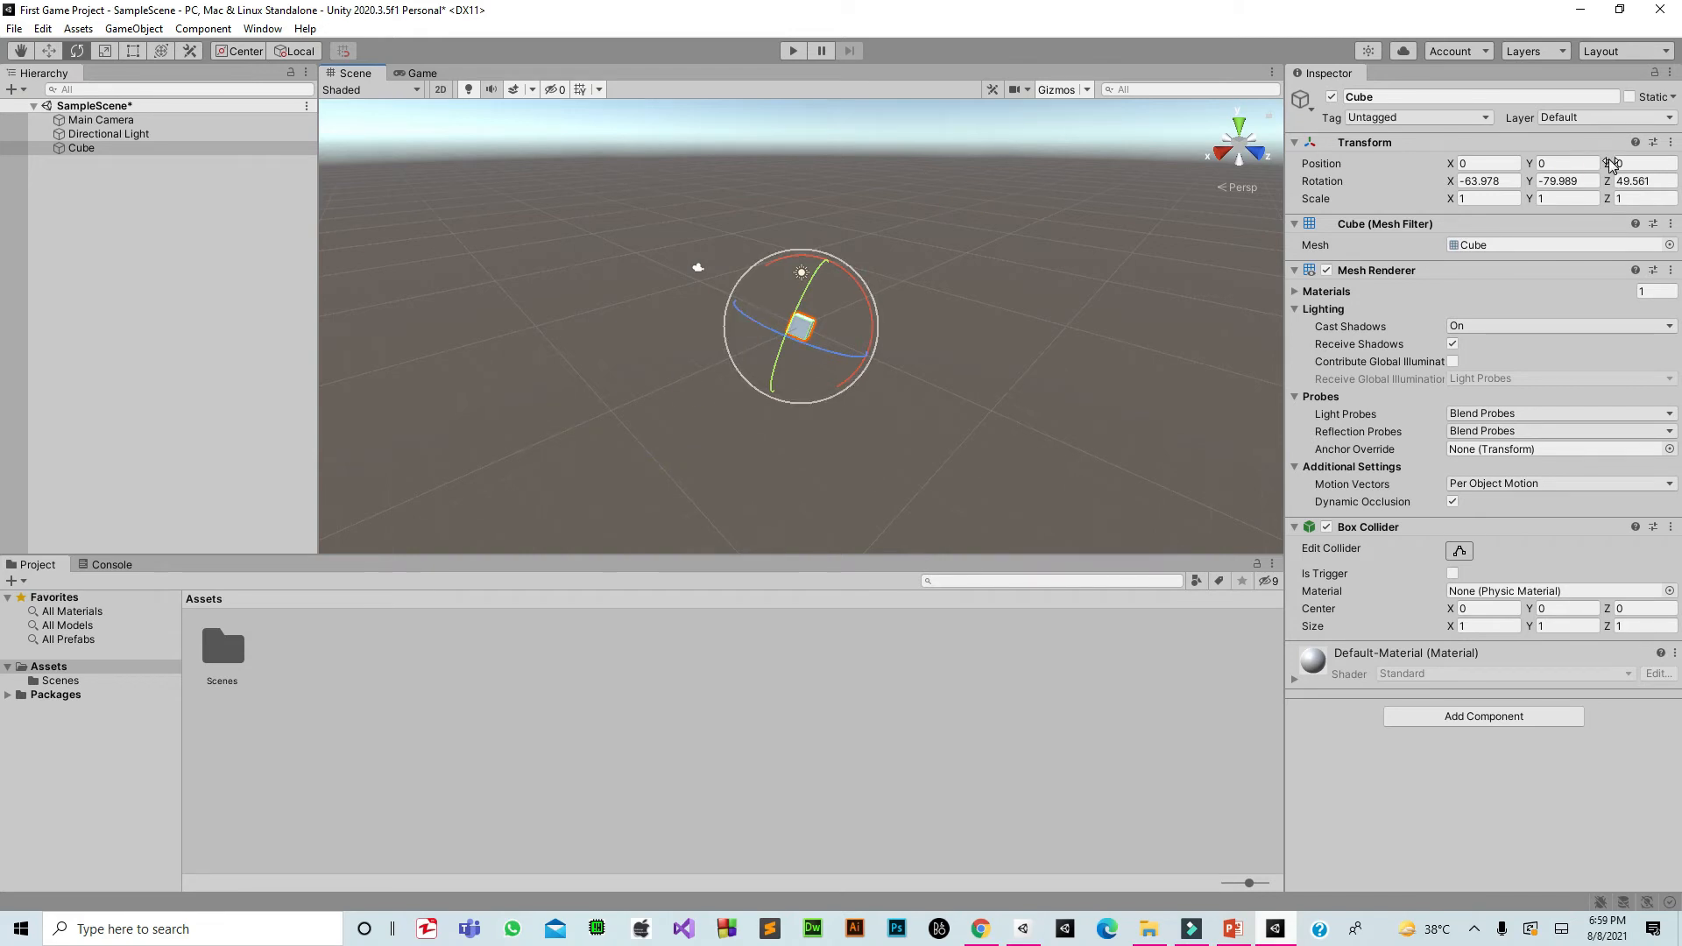
left_click(1671, 142)
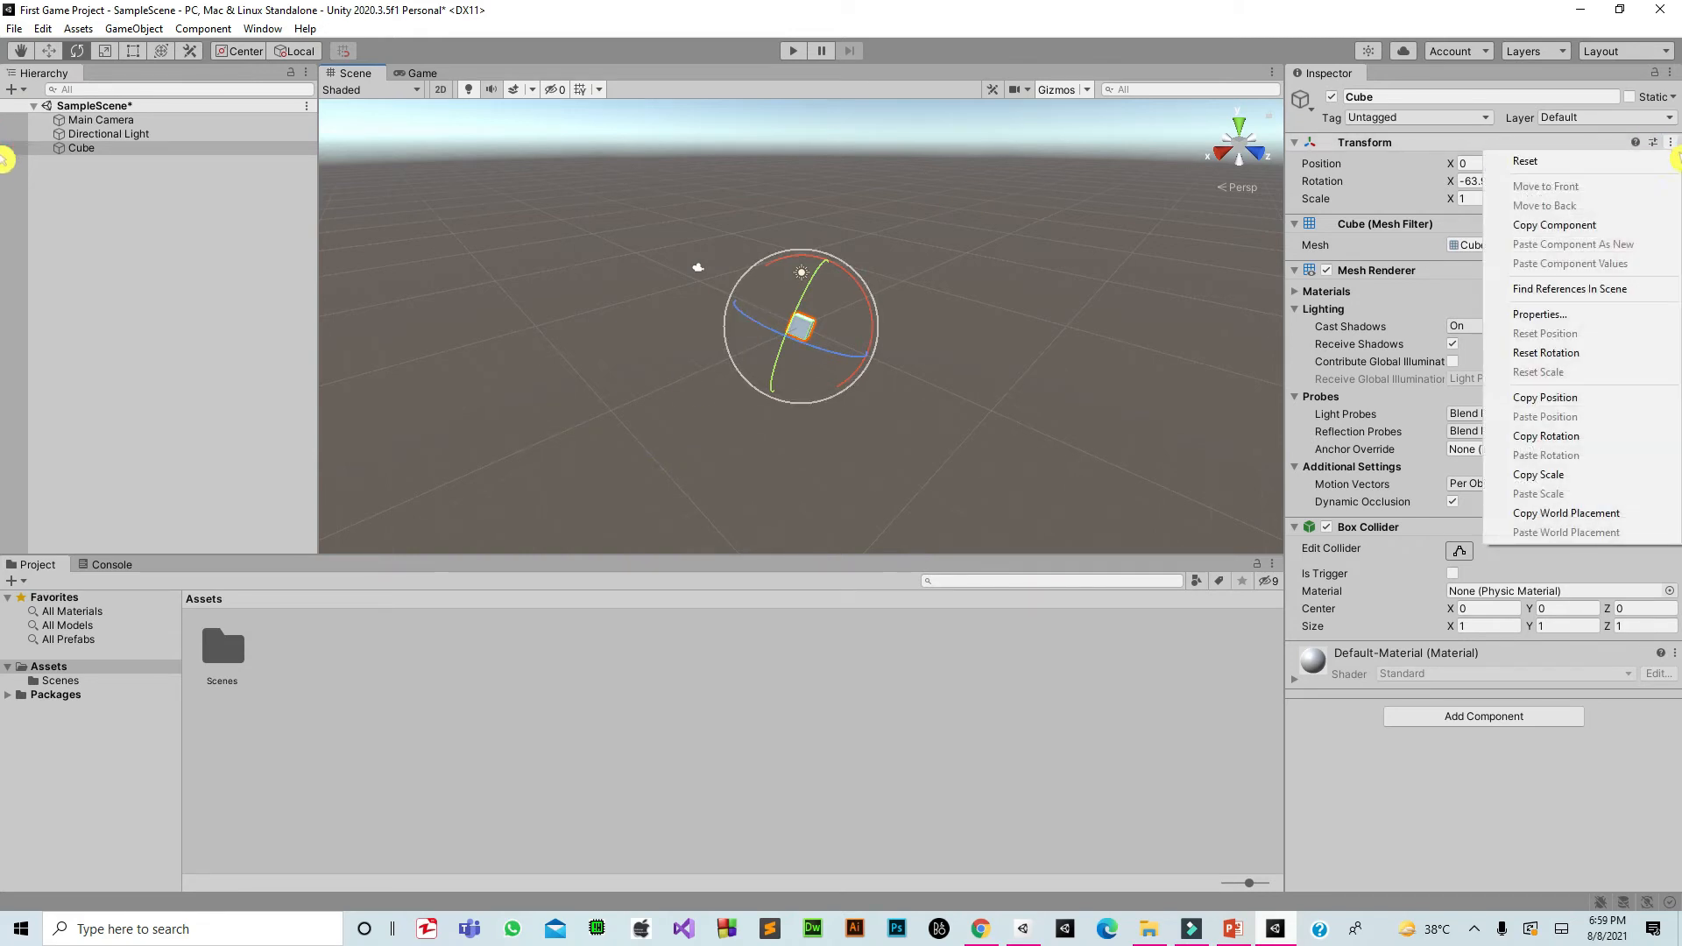
left_click(1524, 158)
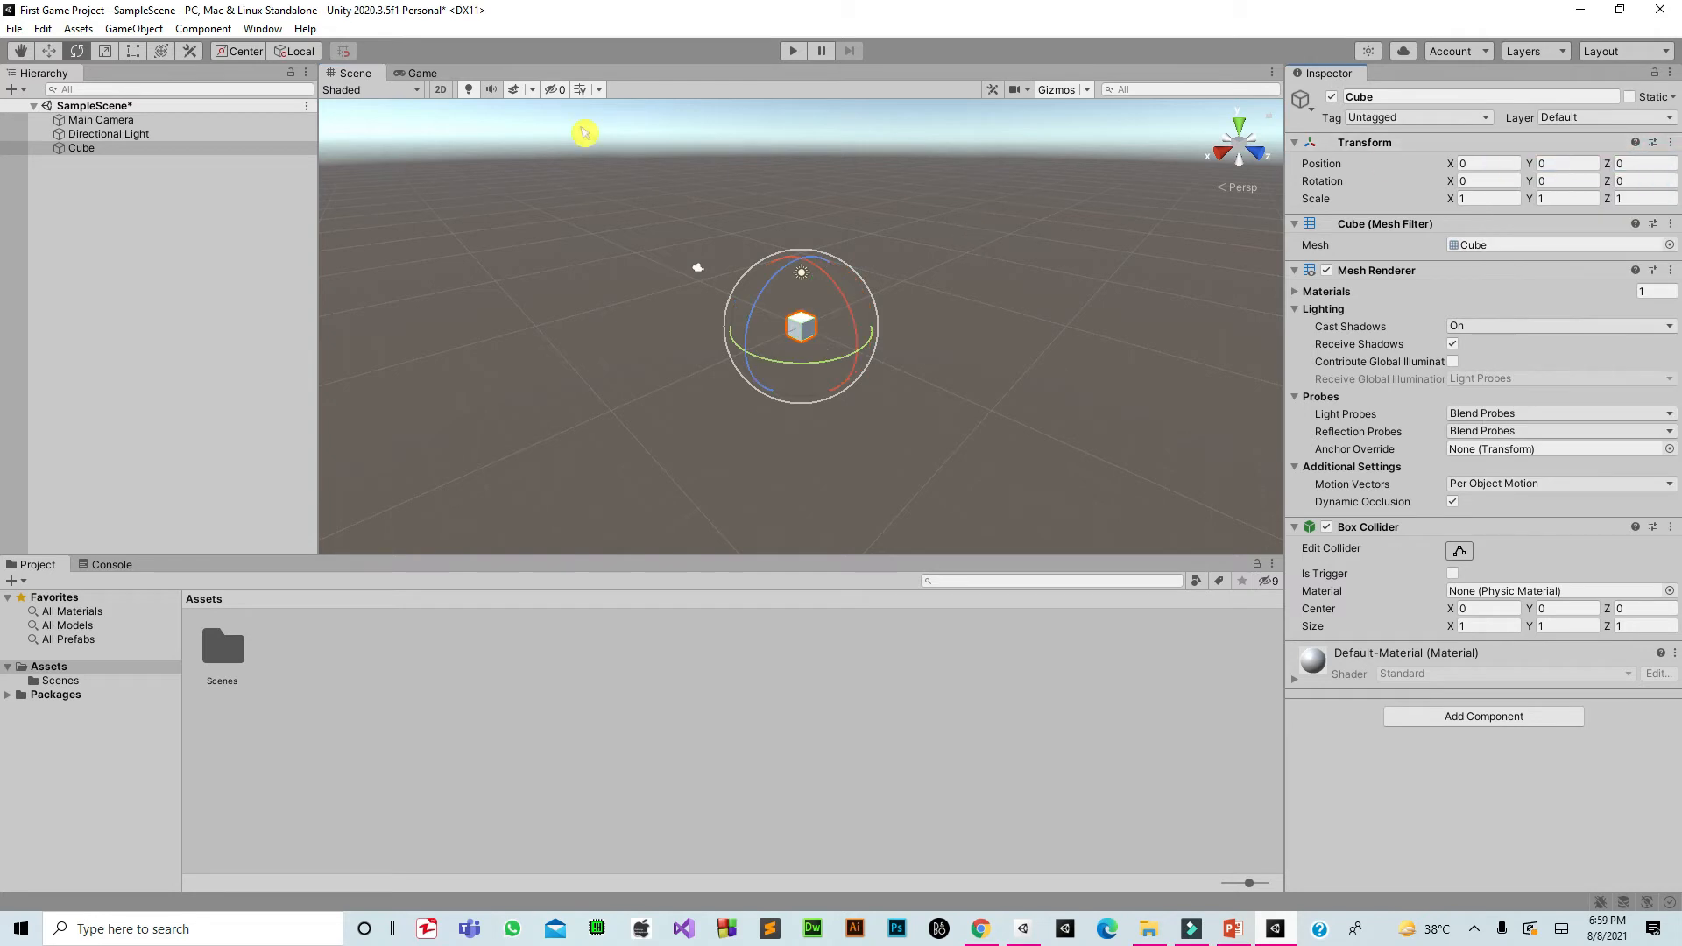
Enlarge the cube per axis and uniformly with the Scale tool to about X 7.86, Y 4.15, Z 5.60, and reset its Transform
left_click(105, 52)
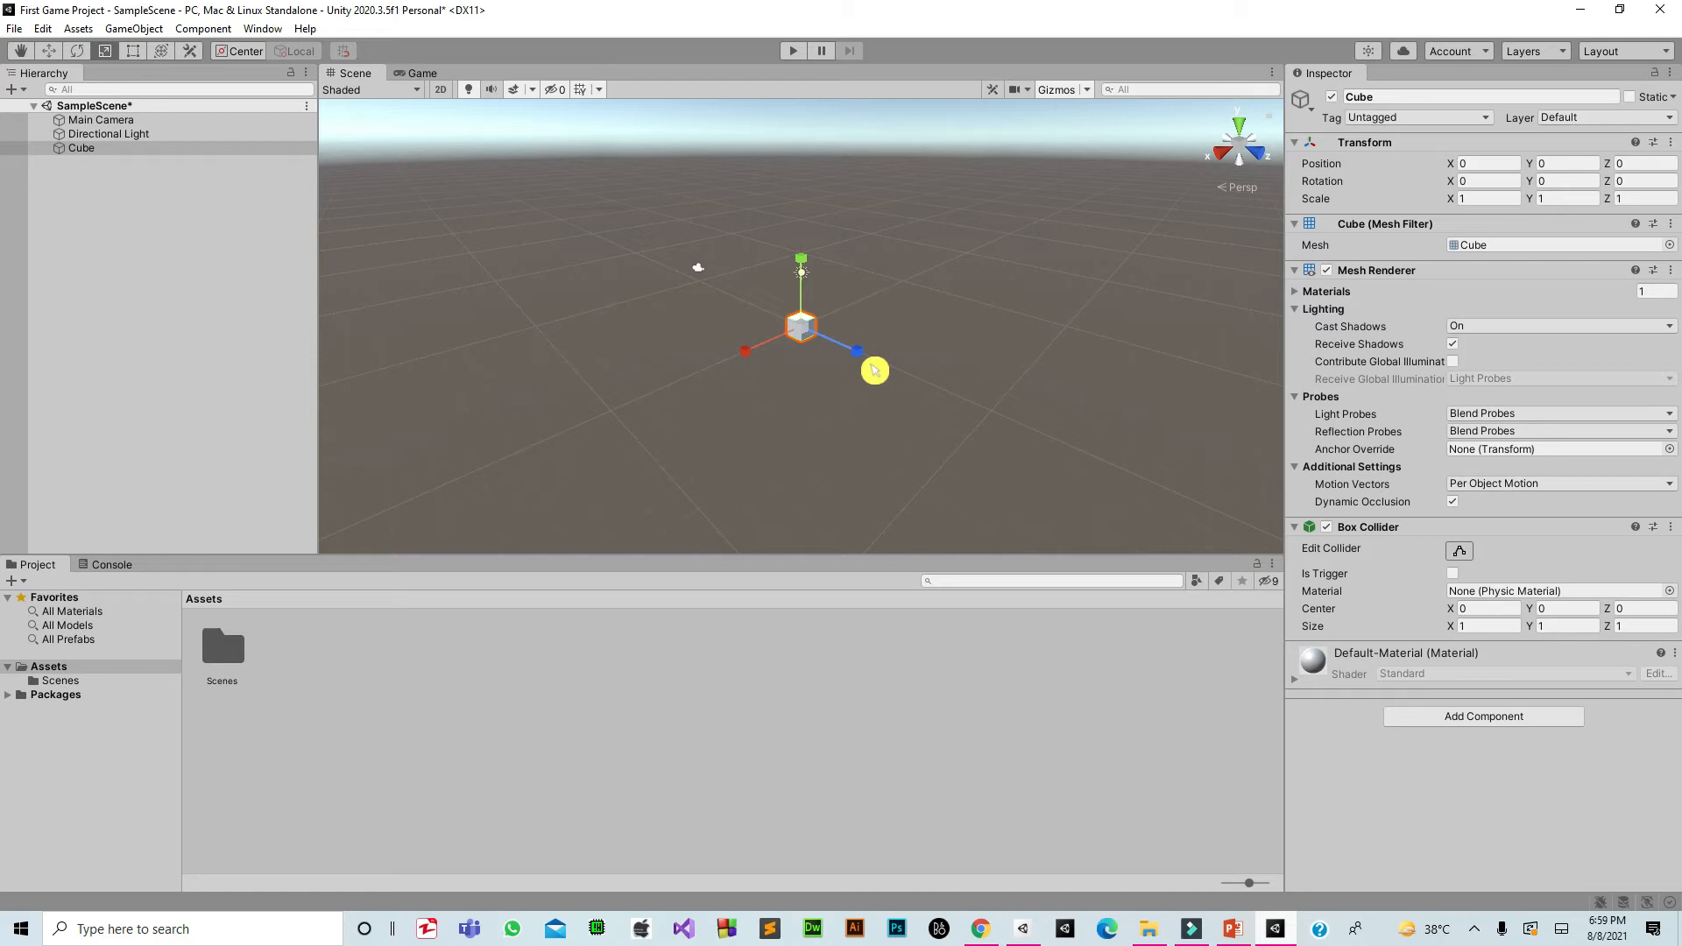
left_click_drag(759, 361, 545, 446)
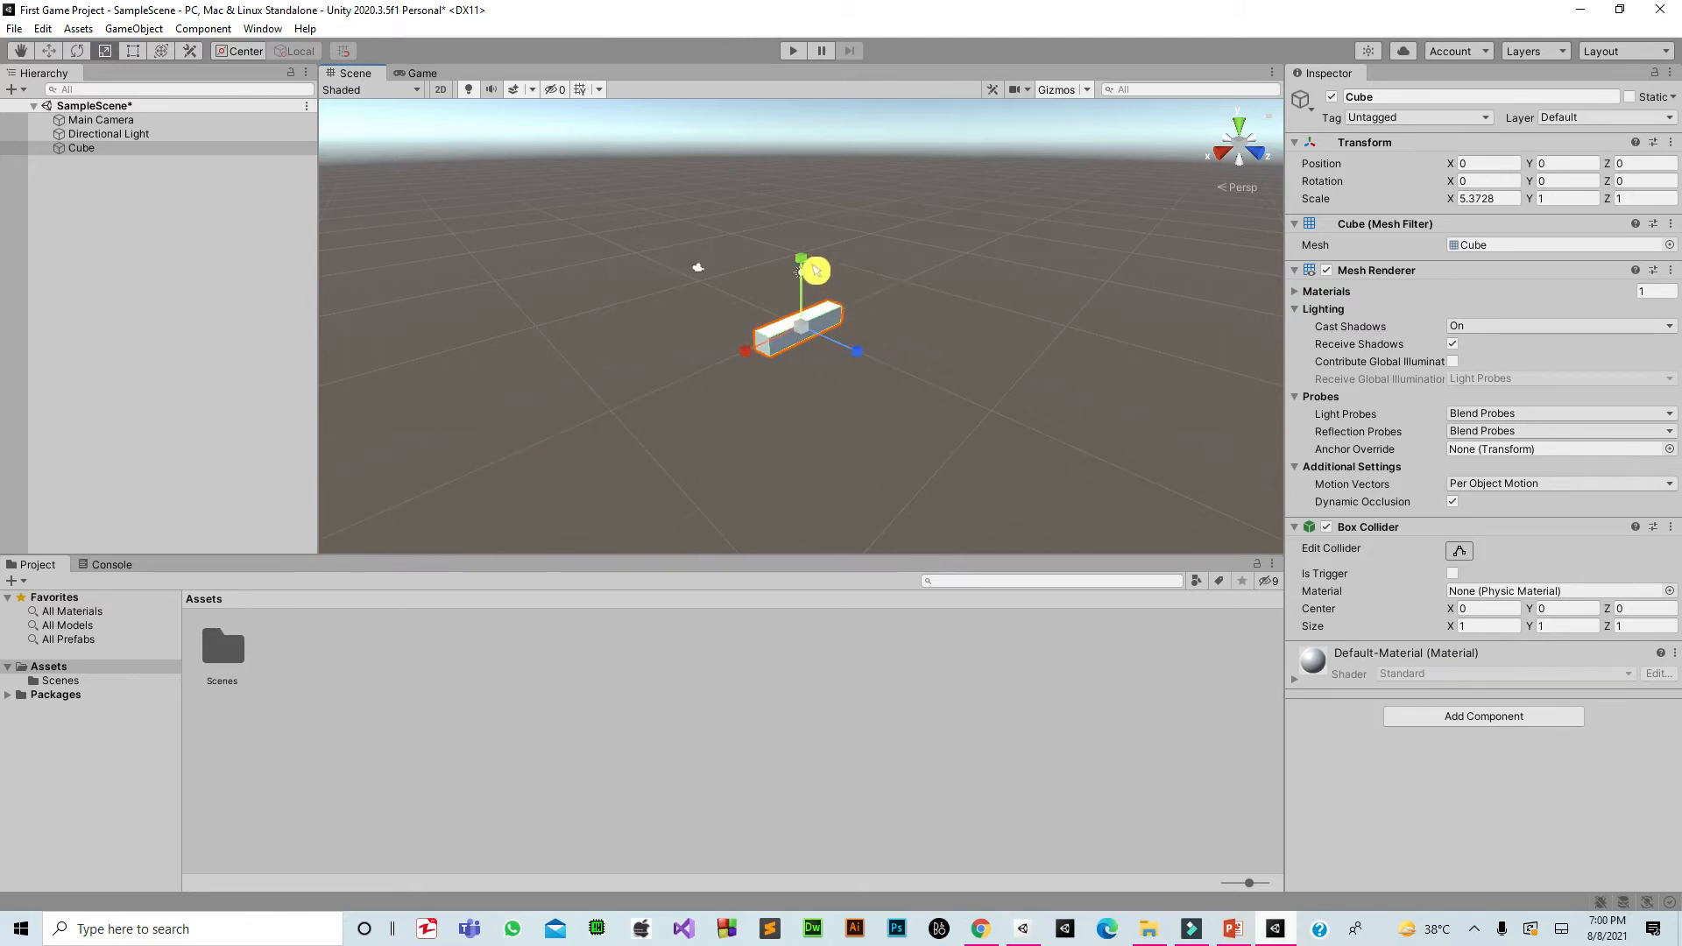
left_click_drag(812, 265, 802, 156)
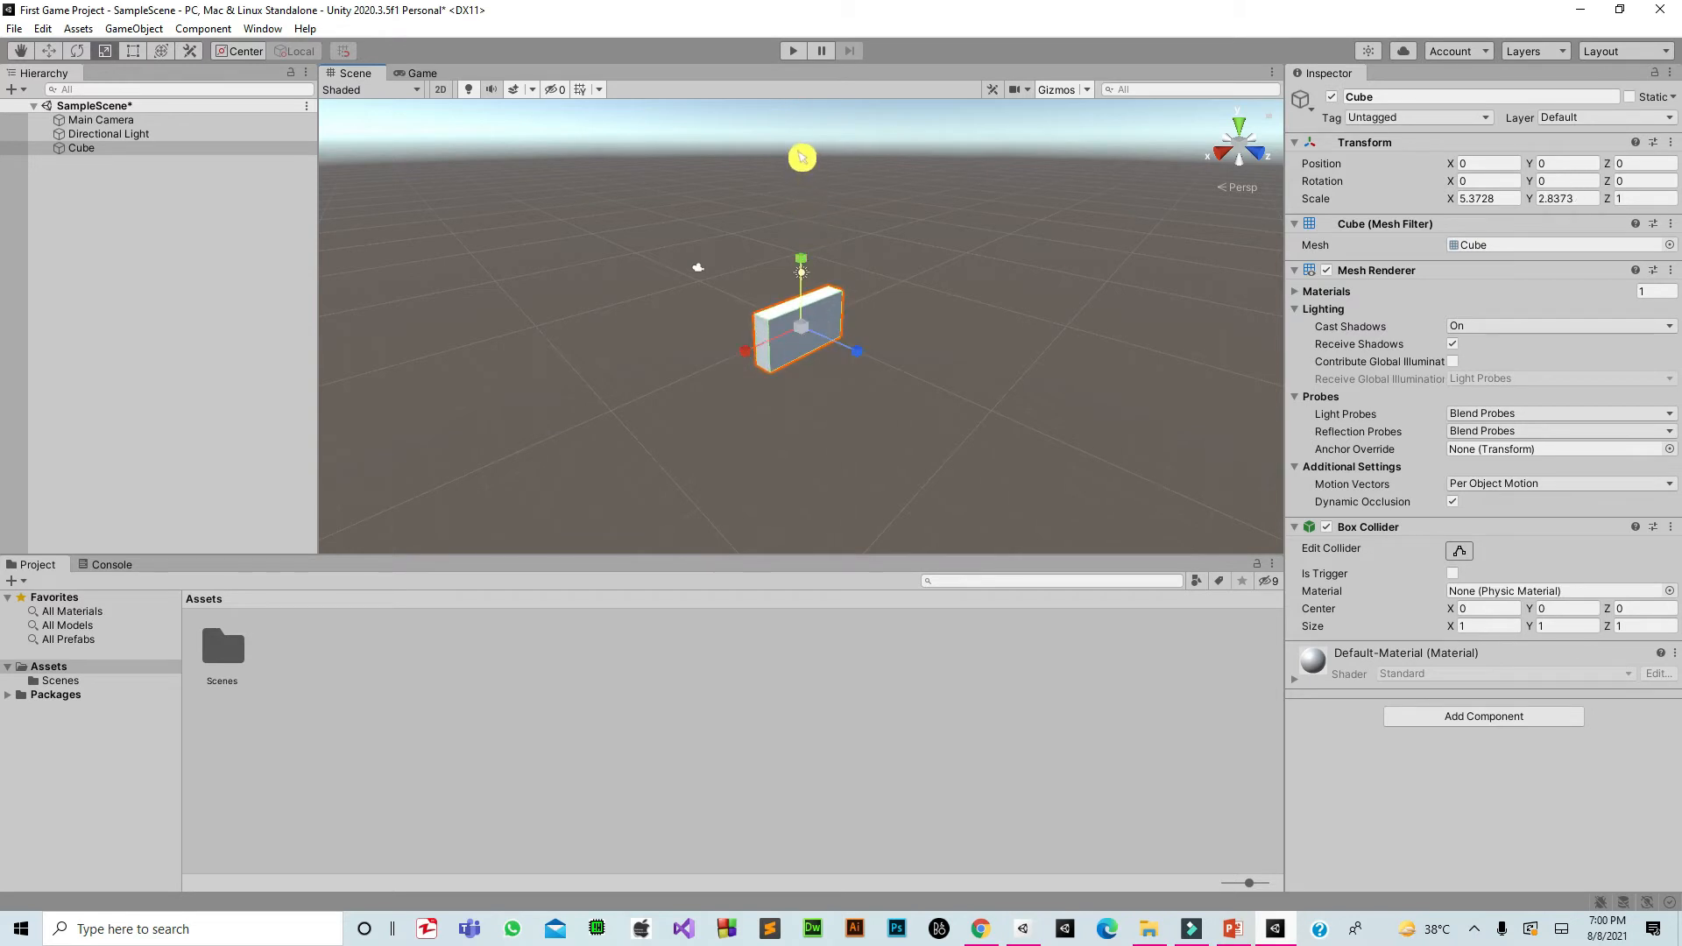
left_click_drag(865, 366, 1007, 406)
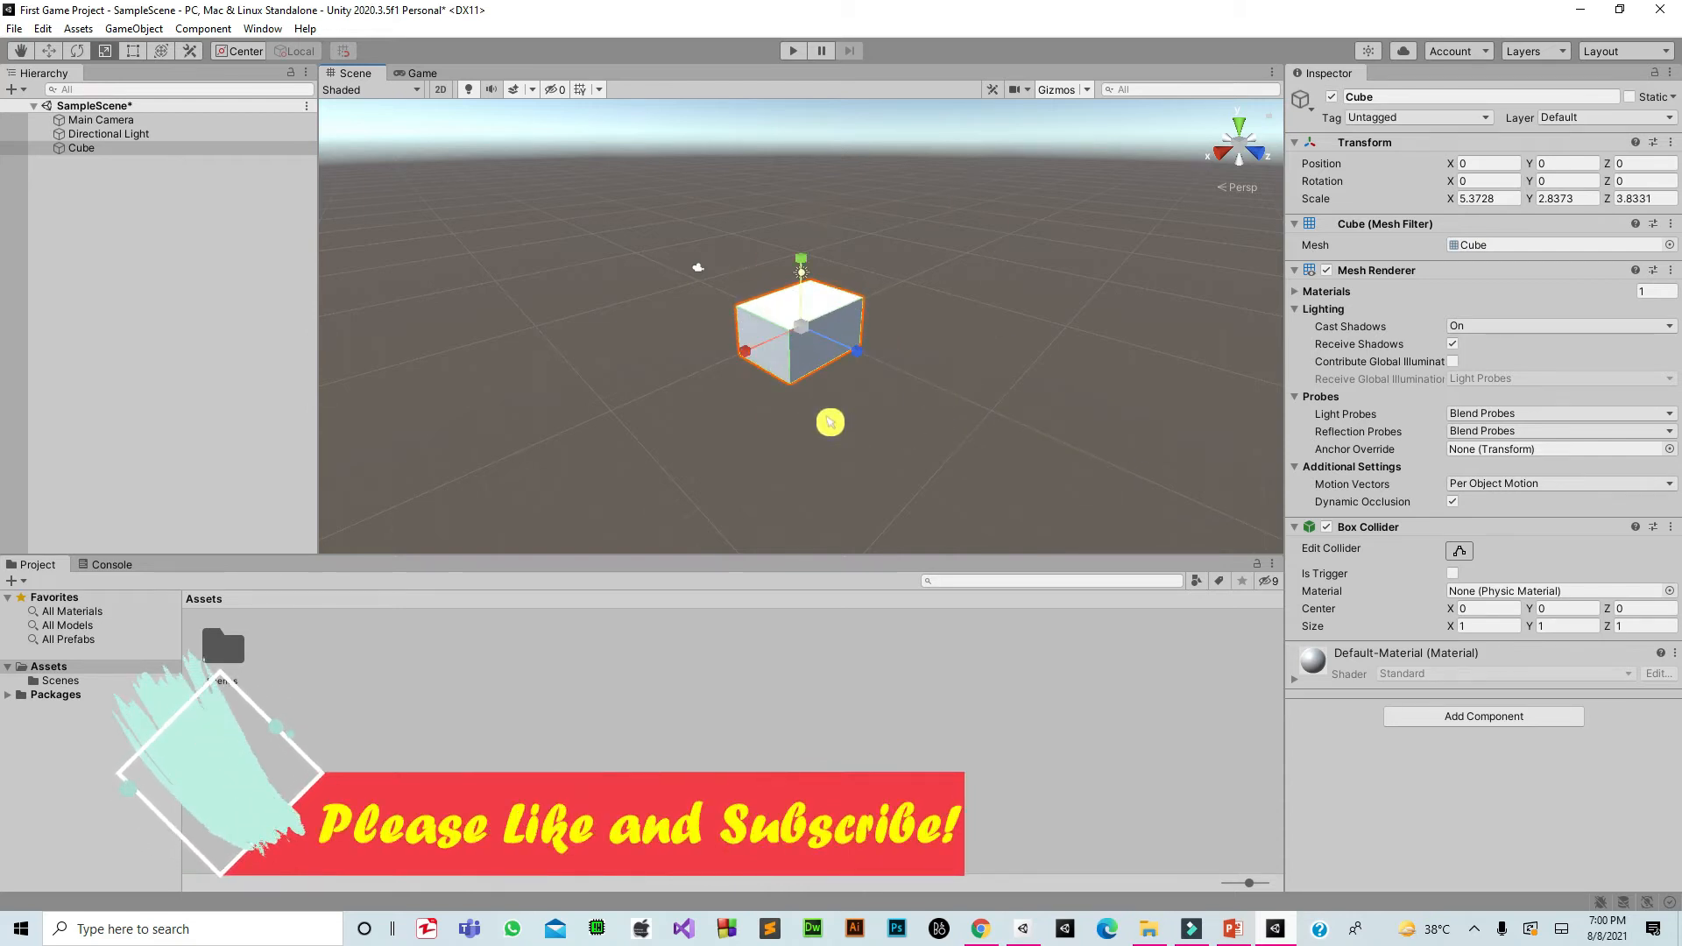
left_click_drag(812, 338, 845, 376)
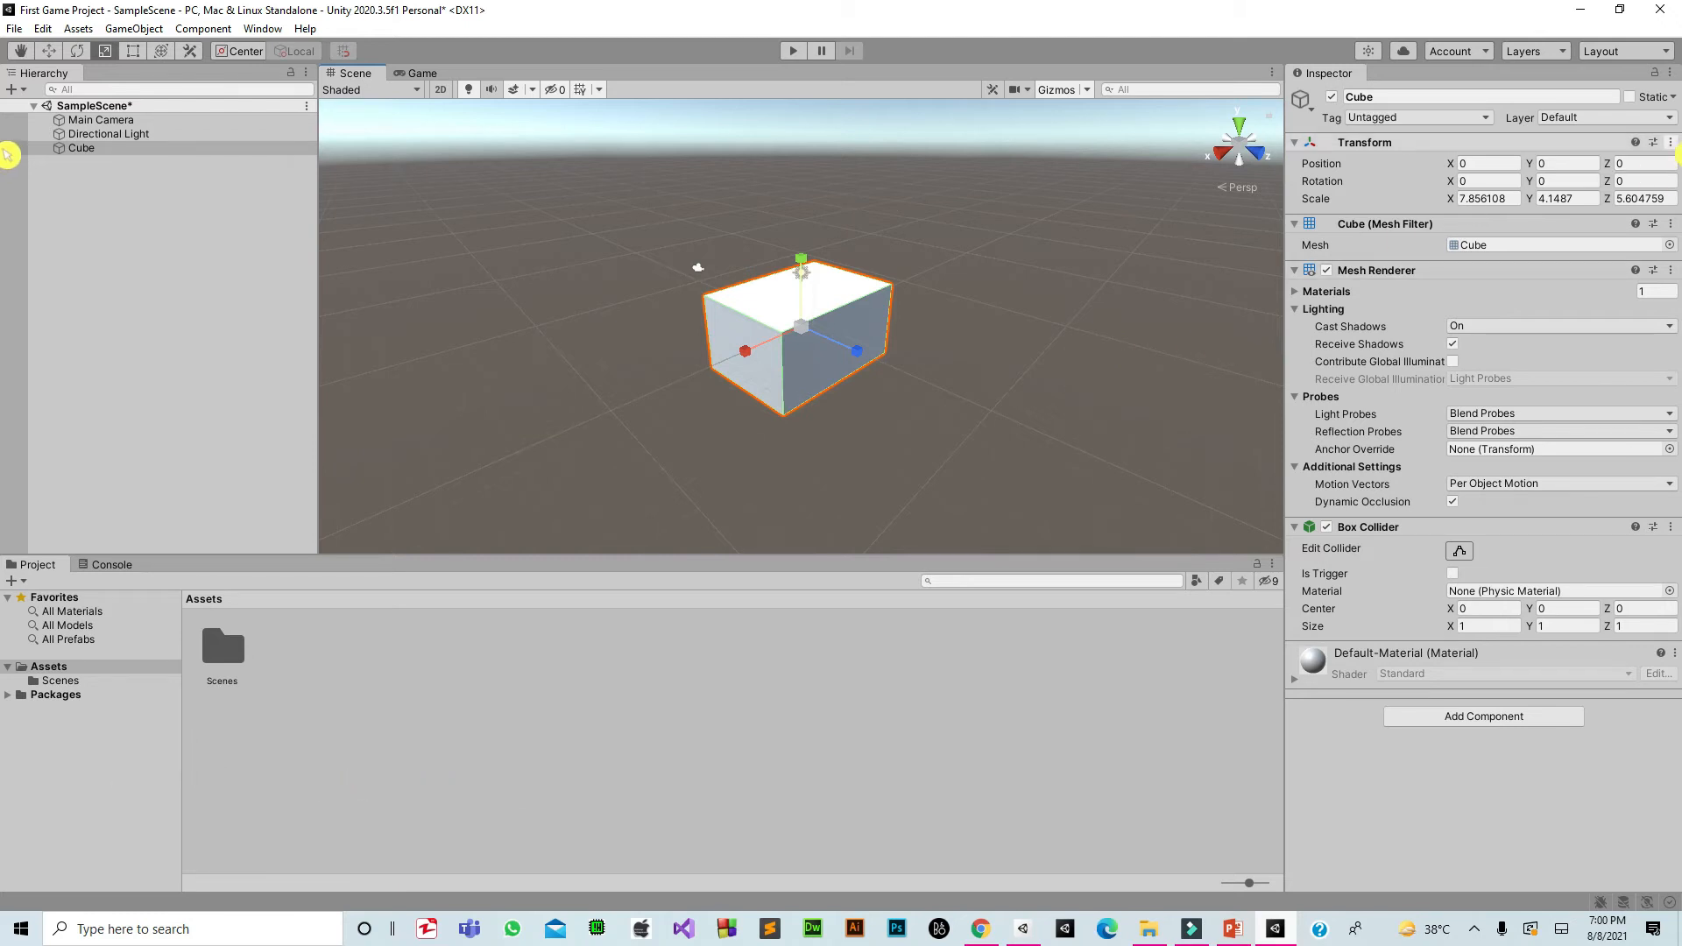
left_click(1669, 142)
left_click(1656, 161)
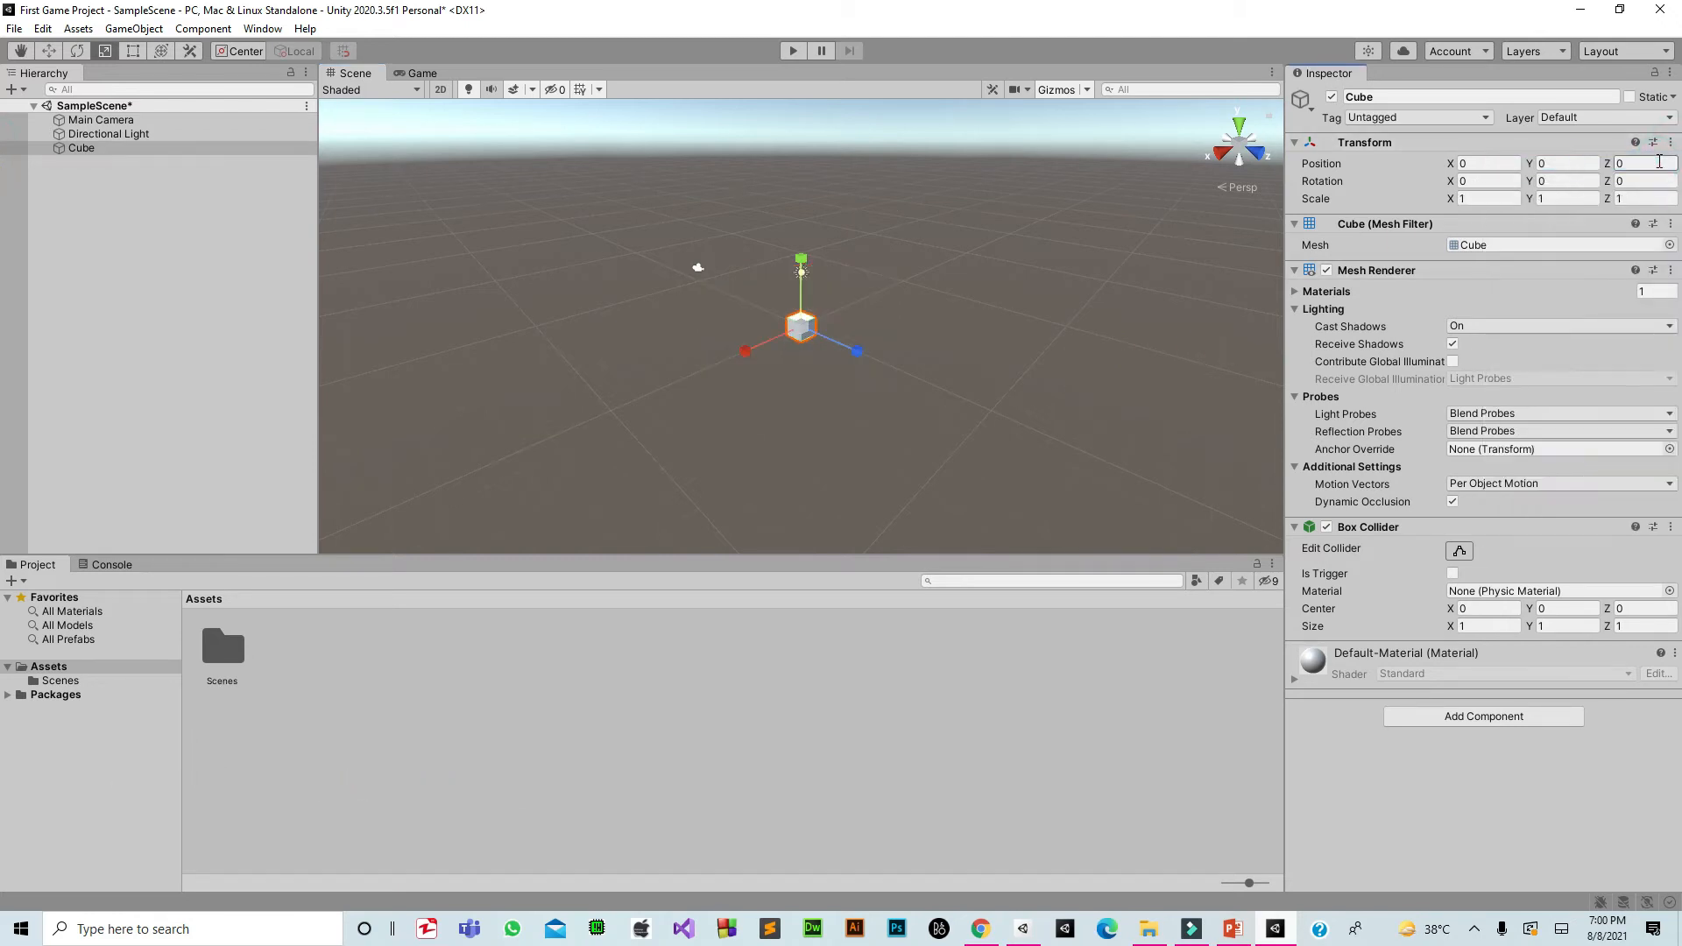
Resize the cube with the Rect tool into a slab scaled about X 11.29, Y 0.33, Z 7.37, shrink it, and reset its Transform
left_click(133, 50)
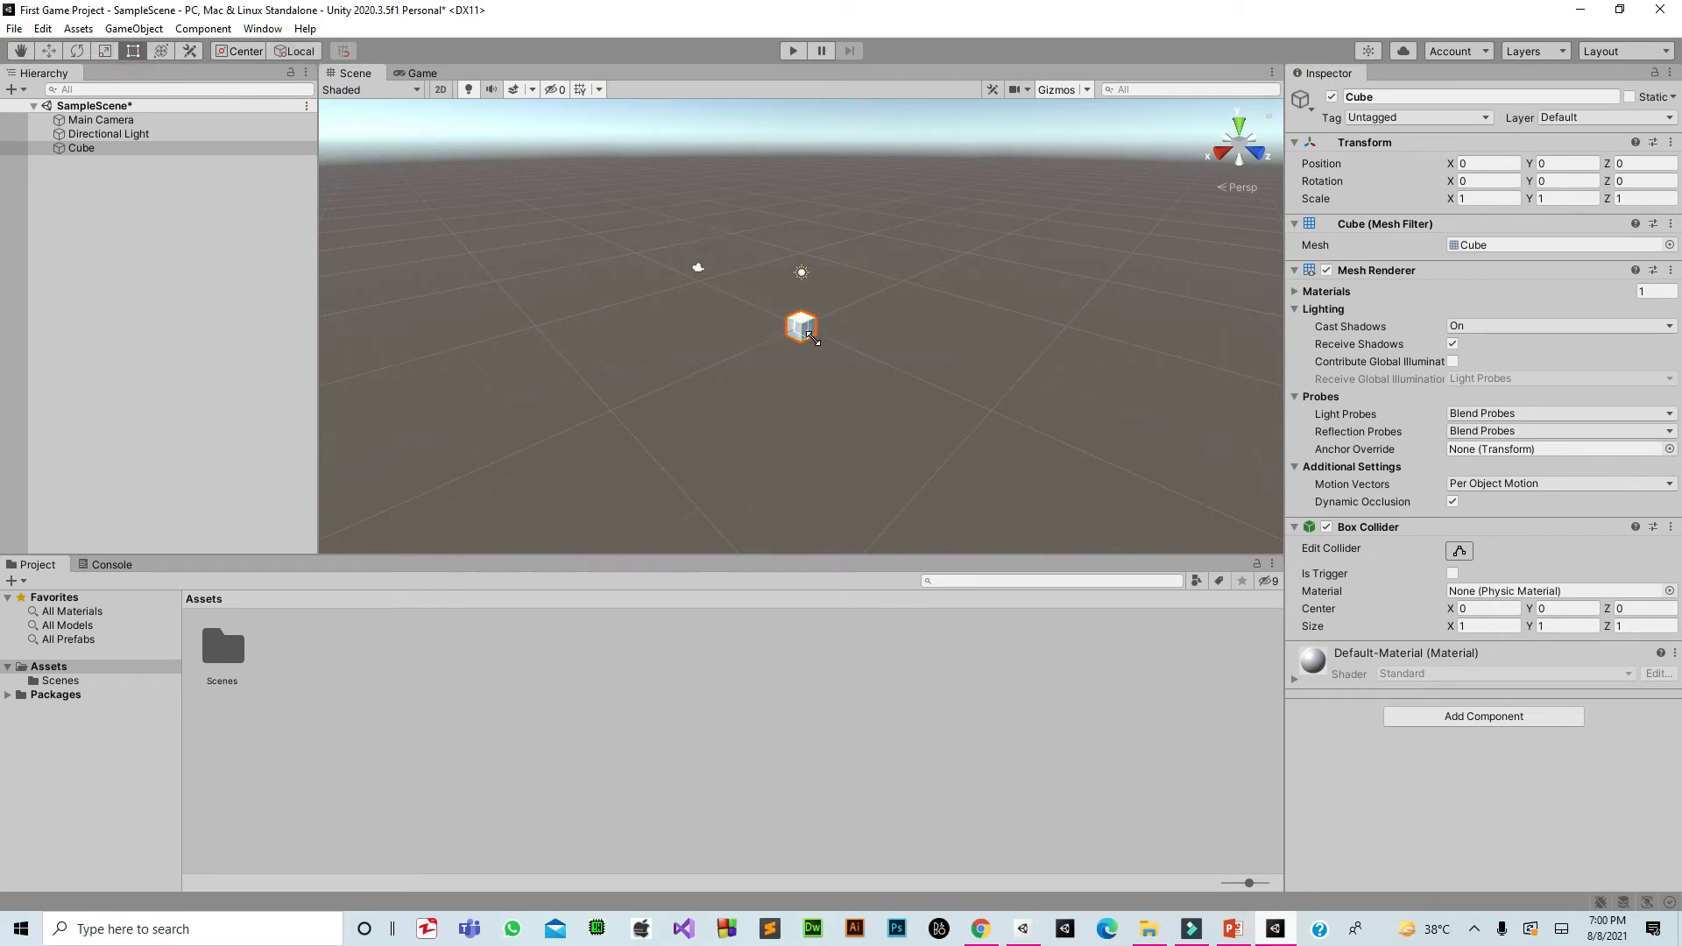
left_click_drag(810, 337, 938, 388)
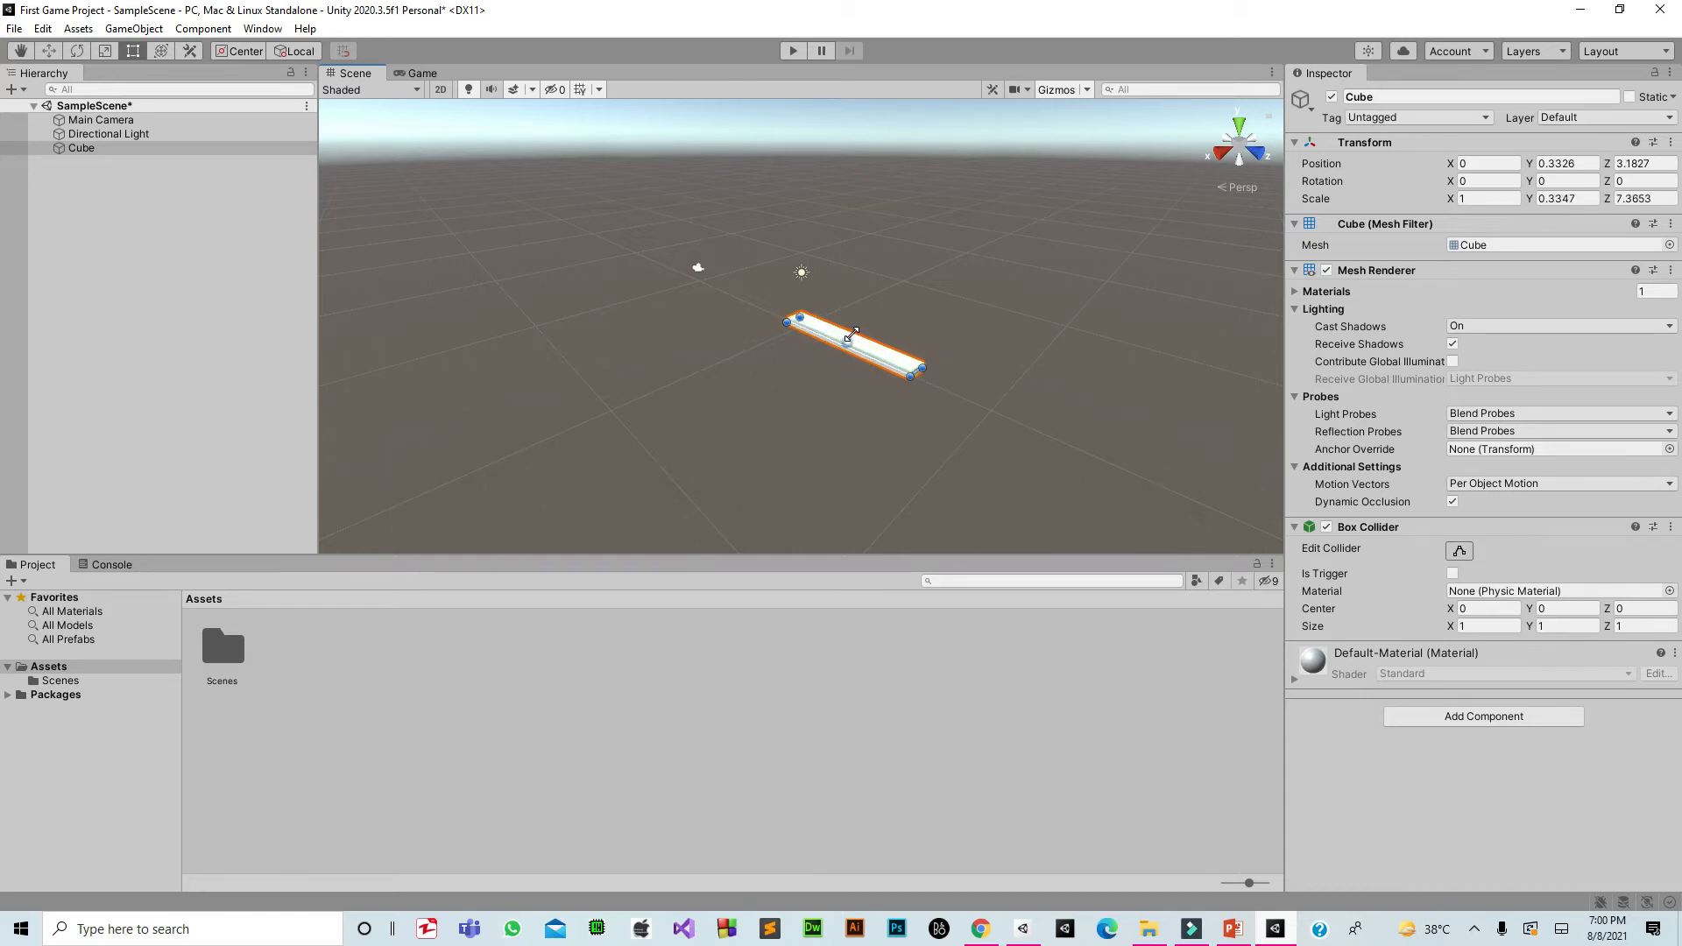
left_click_drag(851, 334, 933, 280)
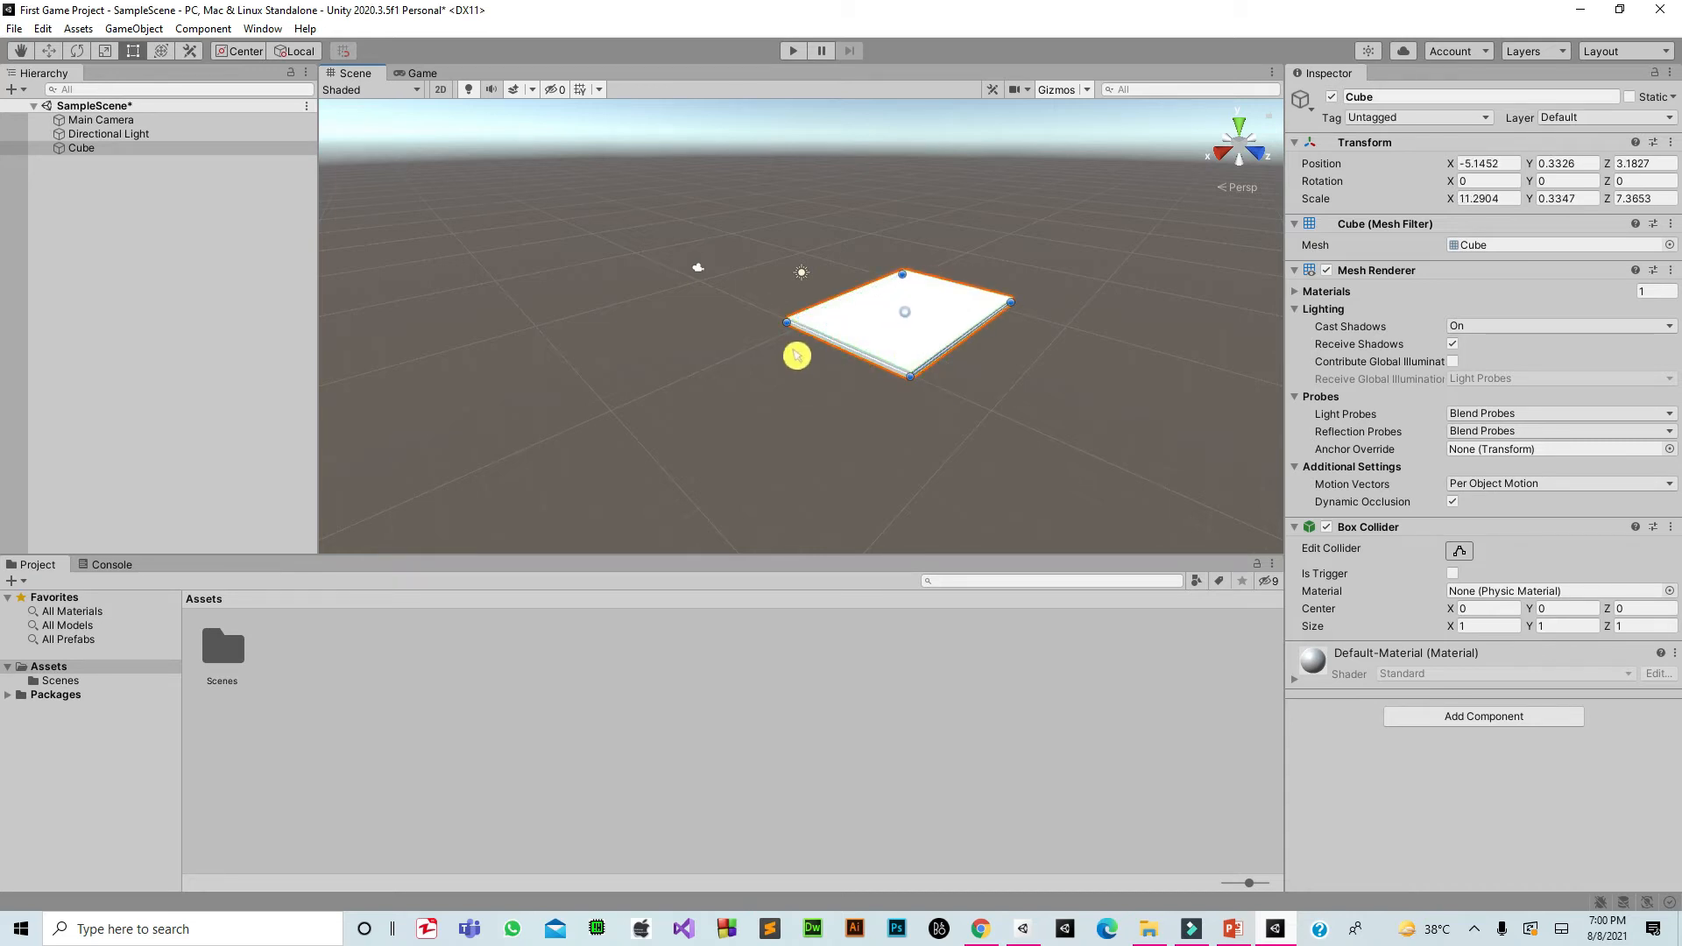
left_click_drag(785, 323, 921, 352)
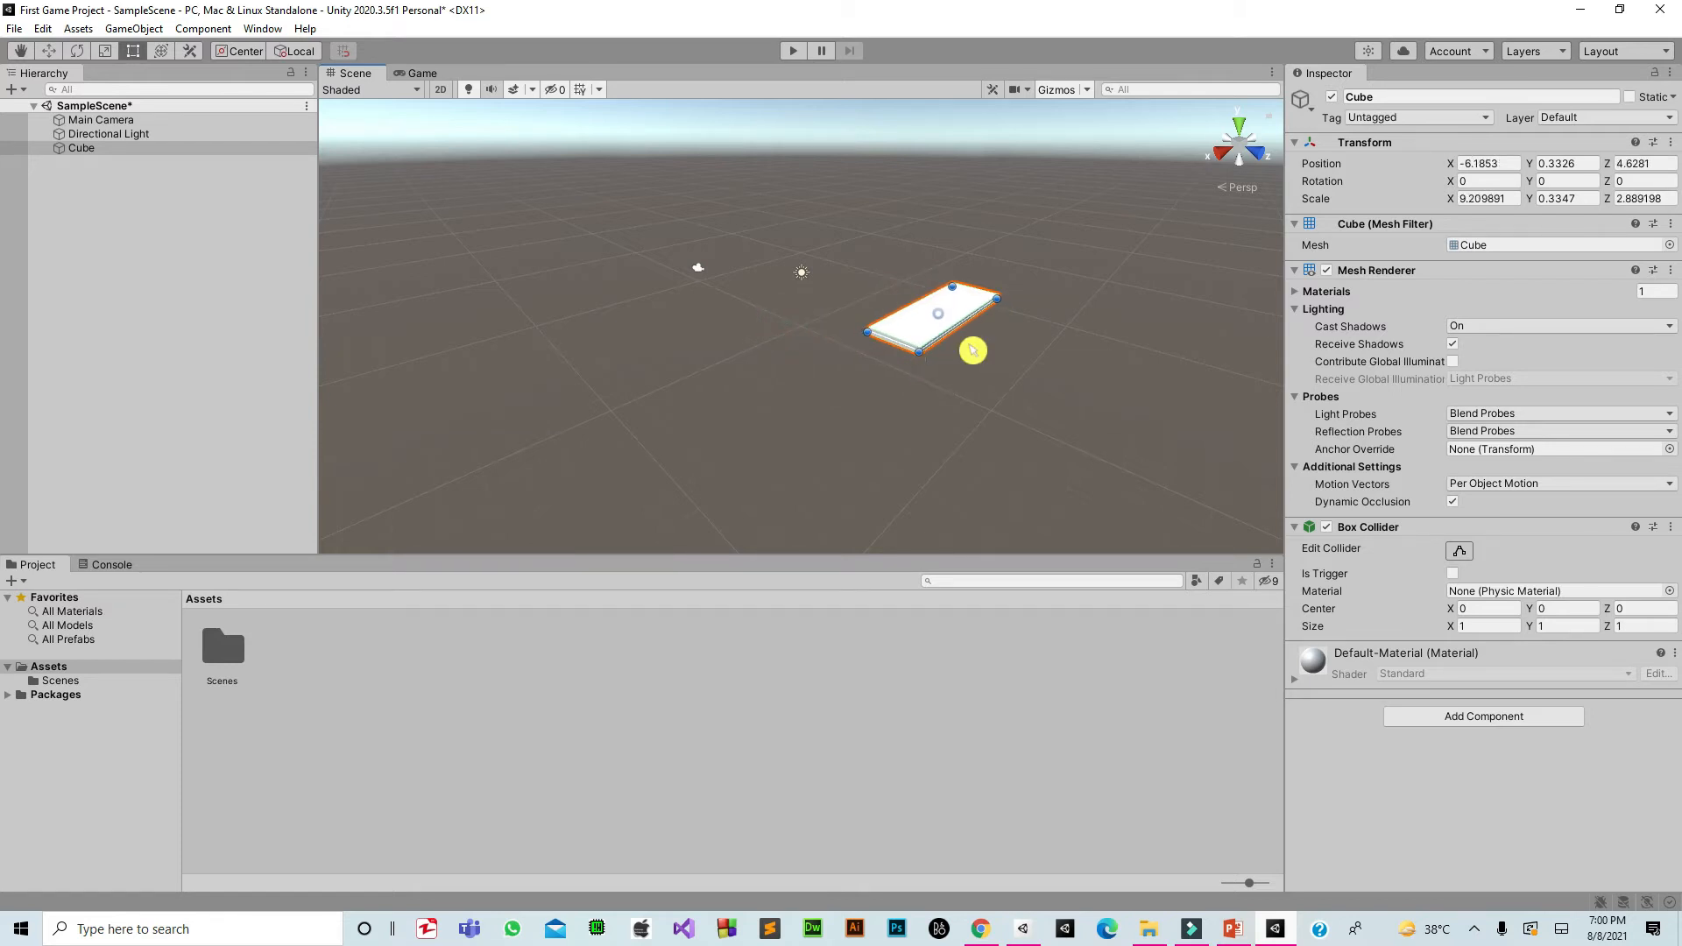
left_click_drag(999, 299, 970, 333)
left_click(1670, 142)
left_click(1660, 162)
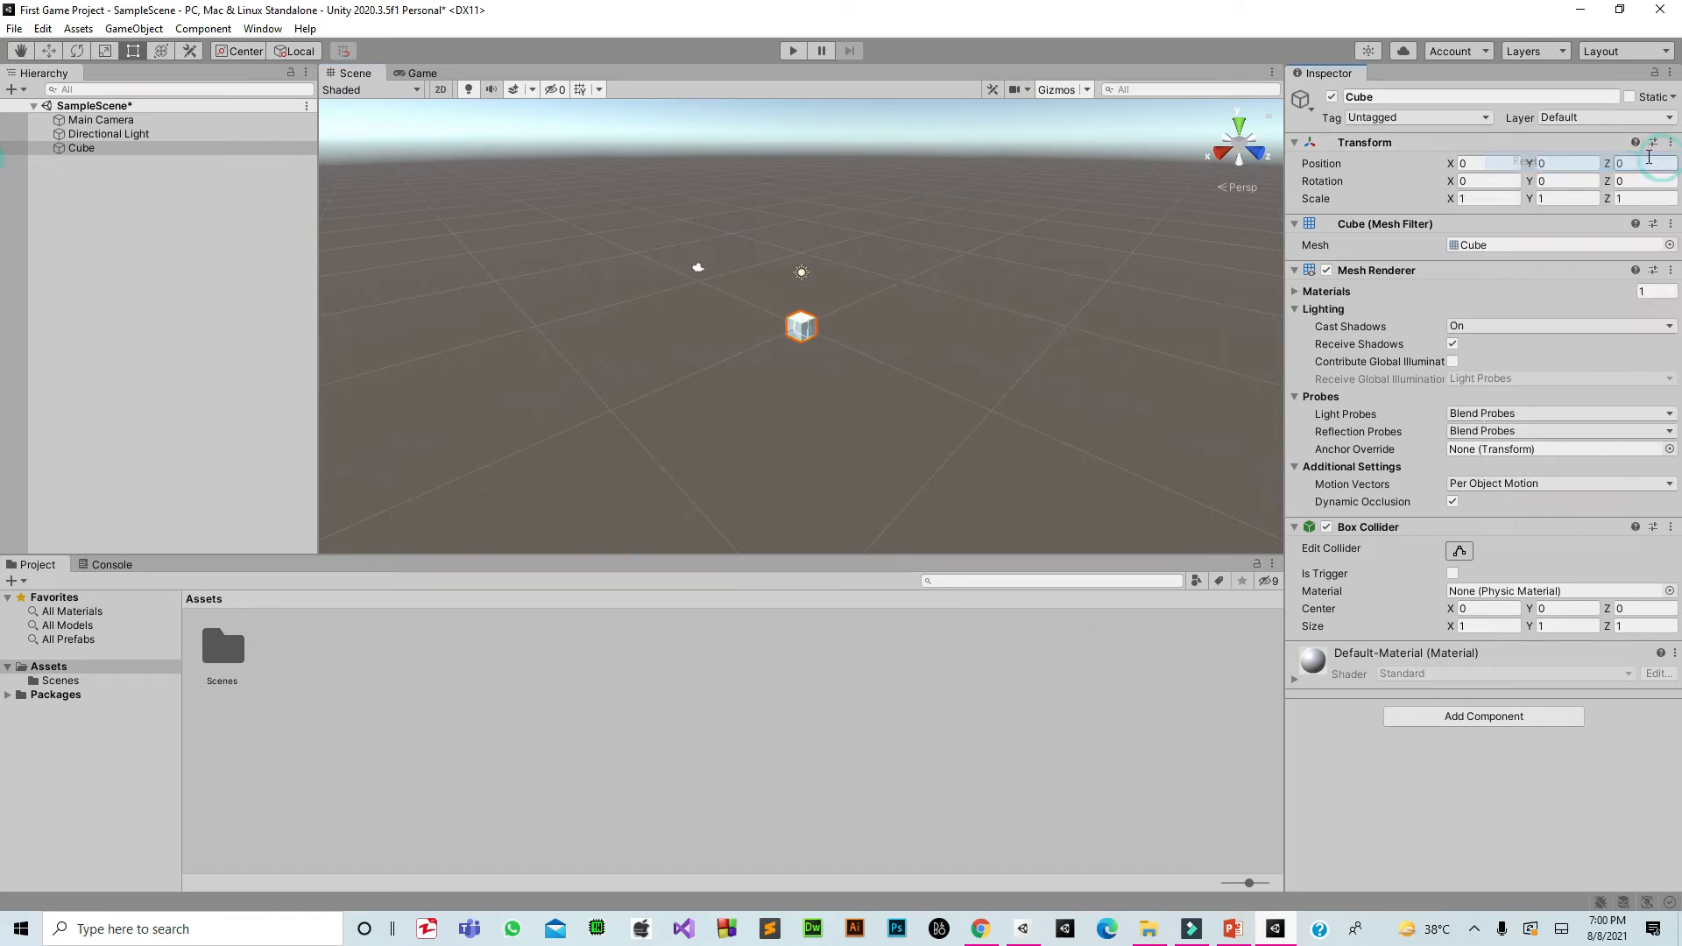
Use the combined Transform tool to give the cube about X position -2.09, Y rotation -28.23 and Z scale 3.46
left_click(161, 51)
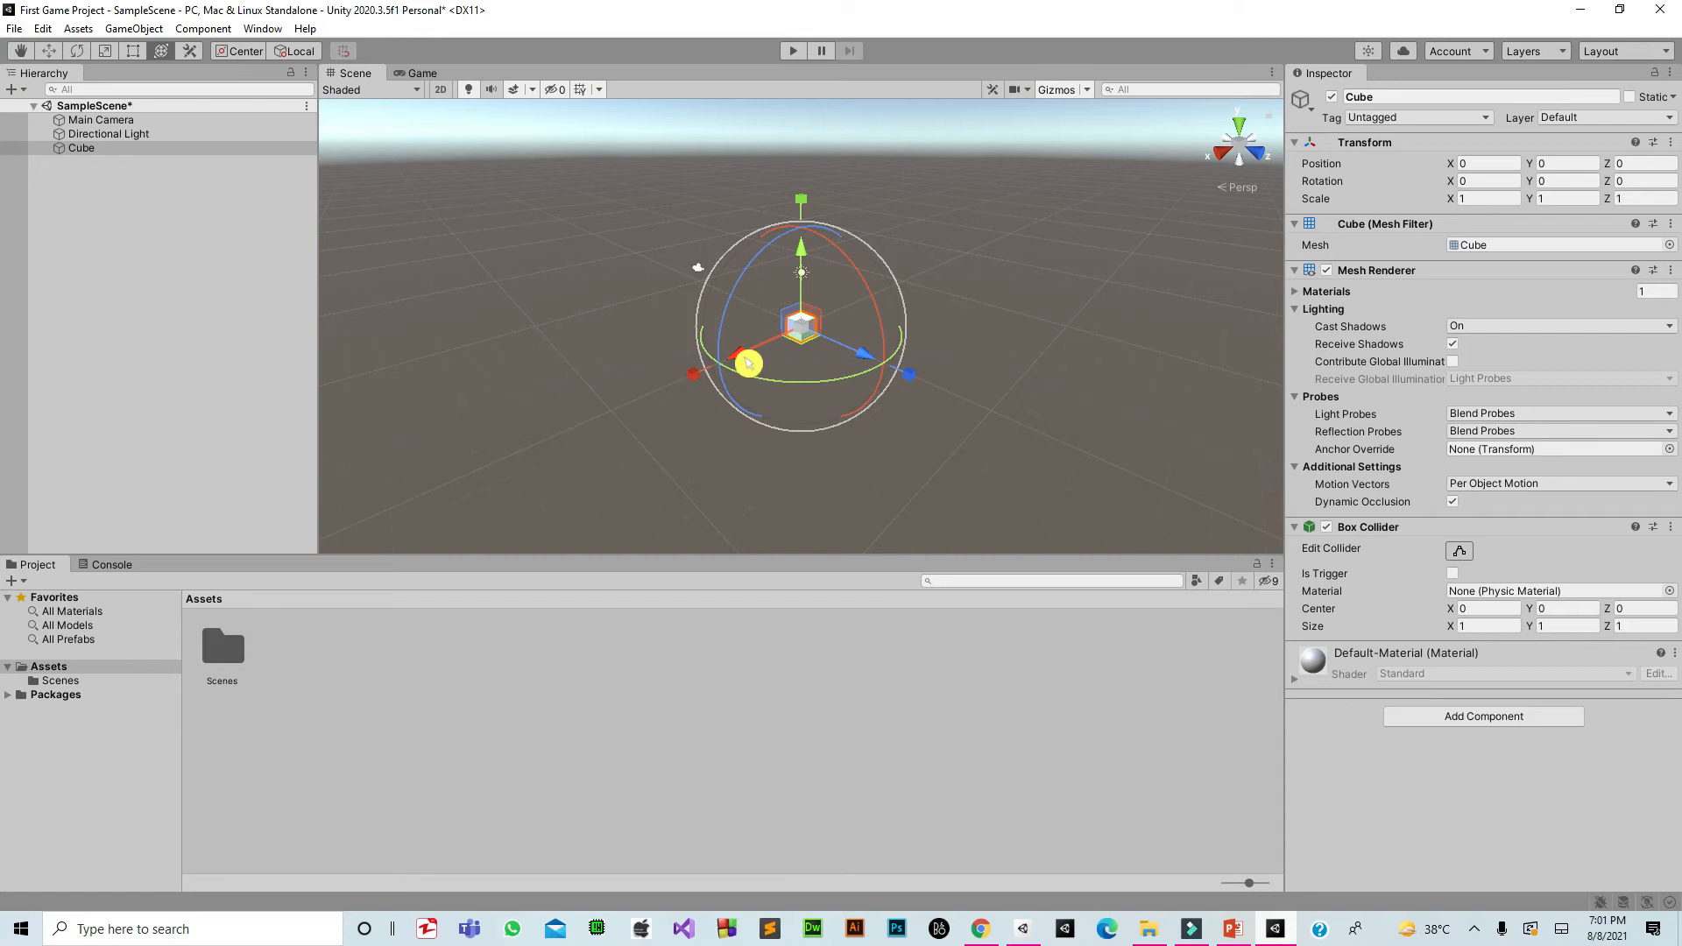
left_click_drag(747, 363, 785, 364)
left_click_drag(894, 374, 1001, 389)
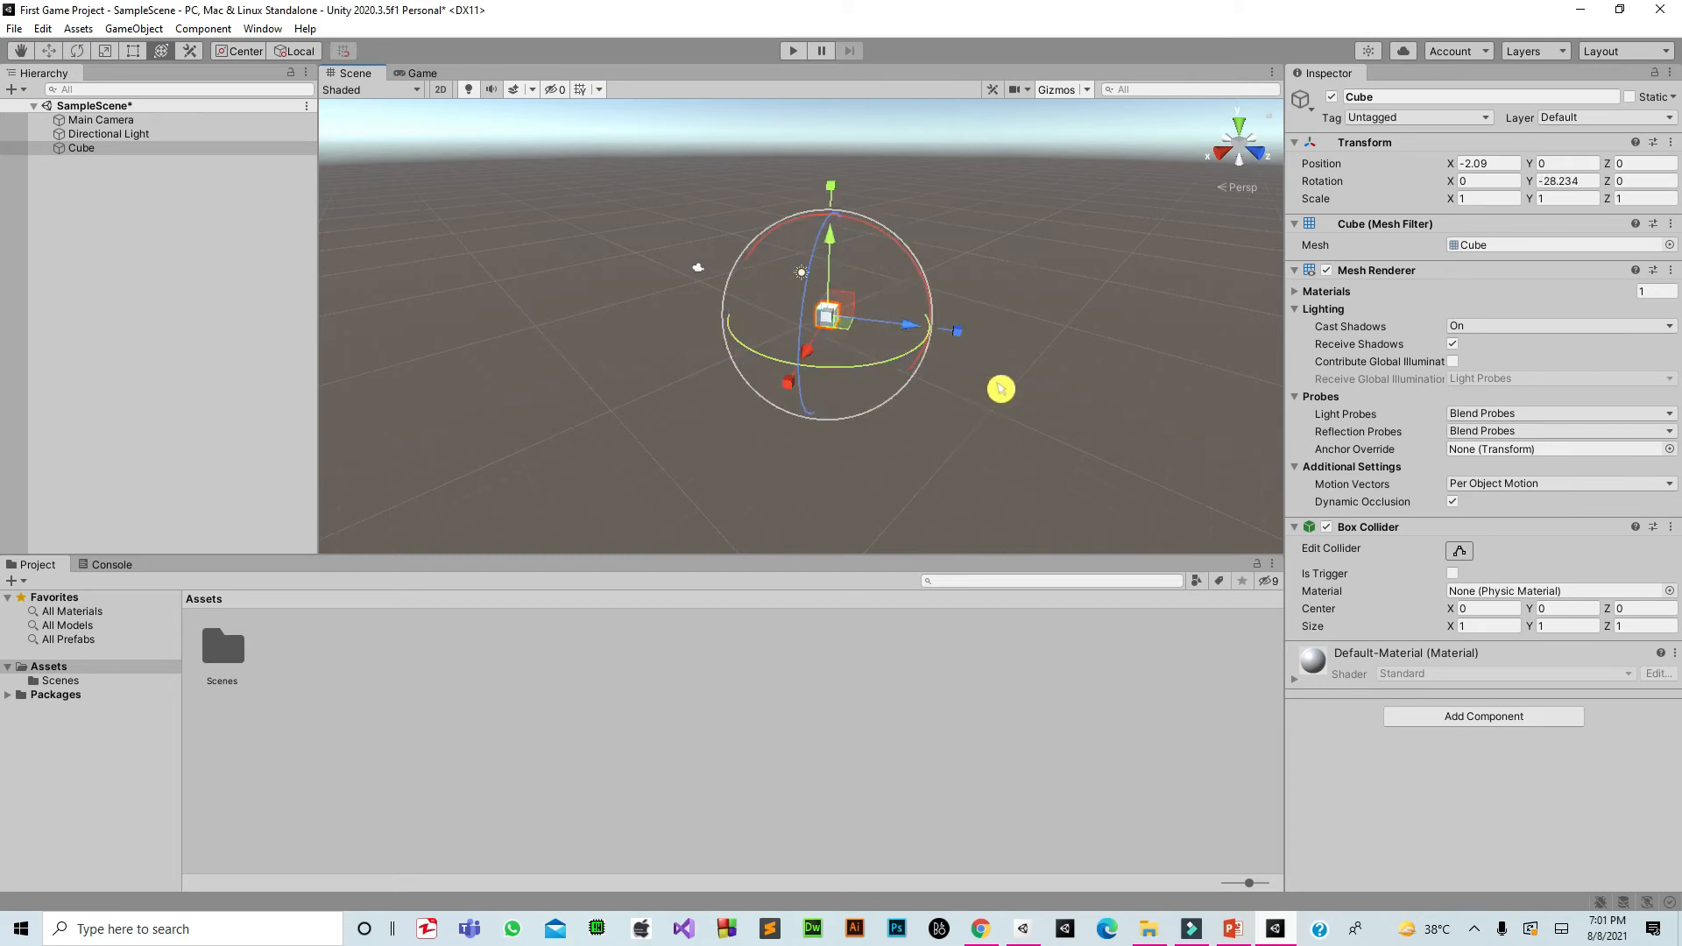
left_click_drag(957, 331, 1137, 365)
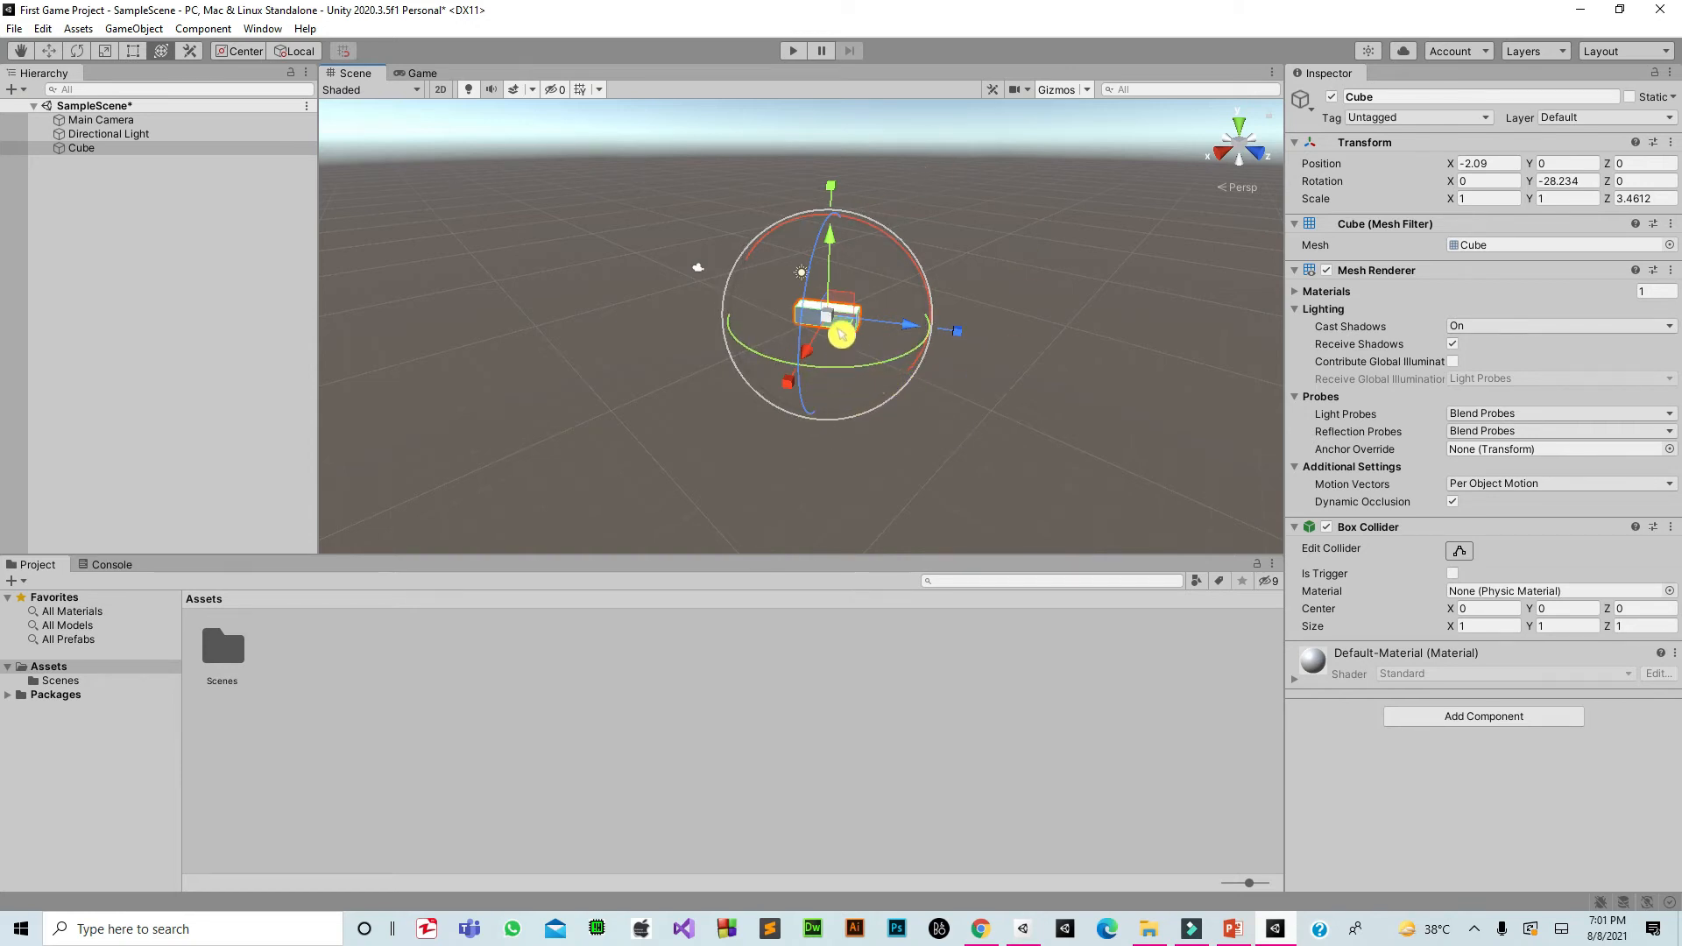
Transform the cube further to about position (-1.97, 1.51, 9.06), rotation (17.9, -106.9, -41.8) and scale (3.65, 5.99, 3.51)
left_click_drag(837, 327, 1231, 169)
left_click_drag(821, 282, 1091, 444)
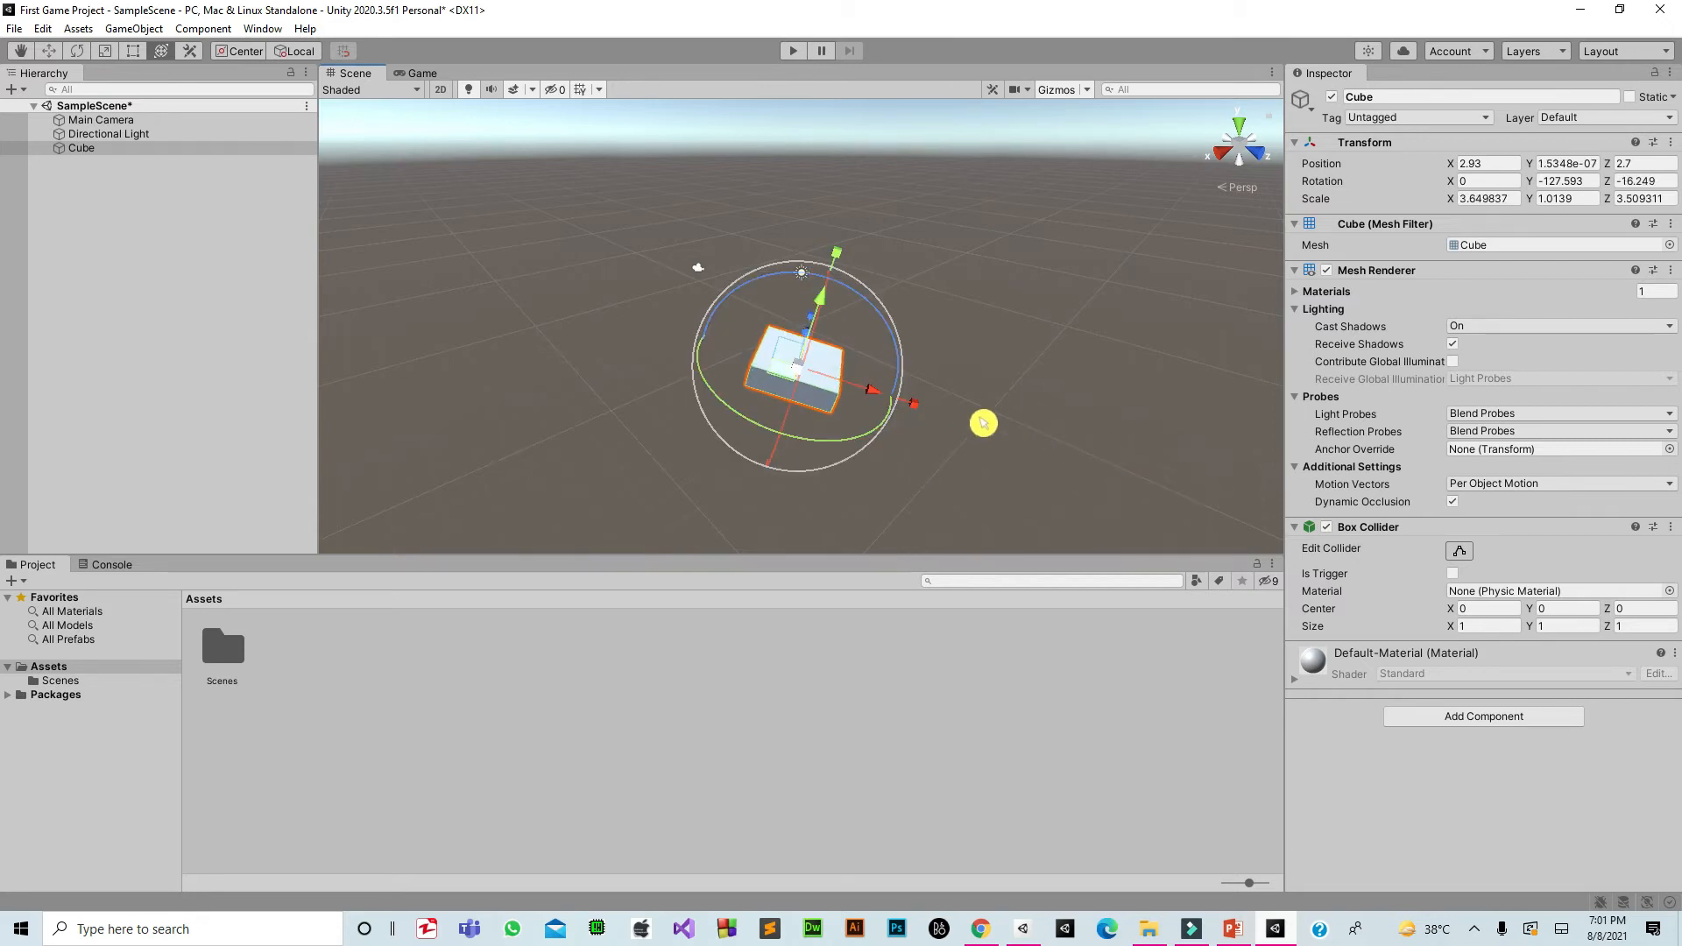
left_click_drag(838, 254, 911, 185)
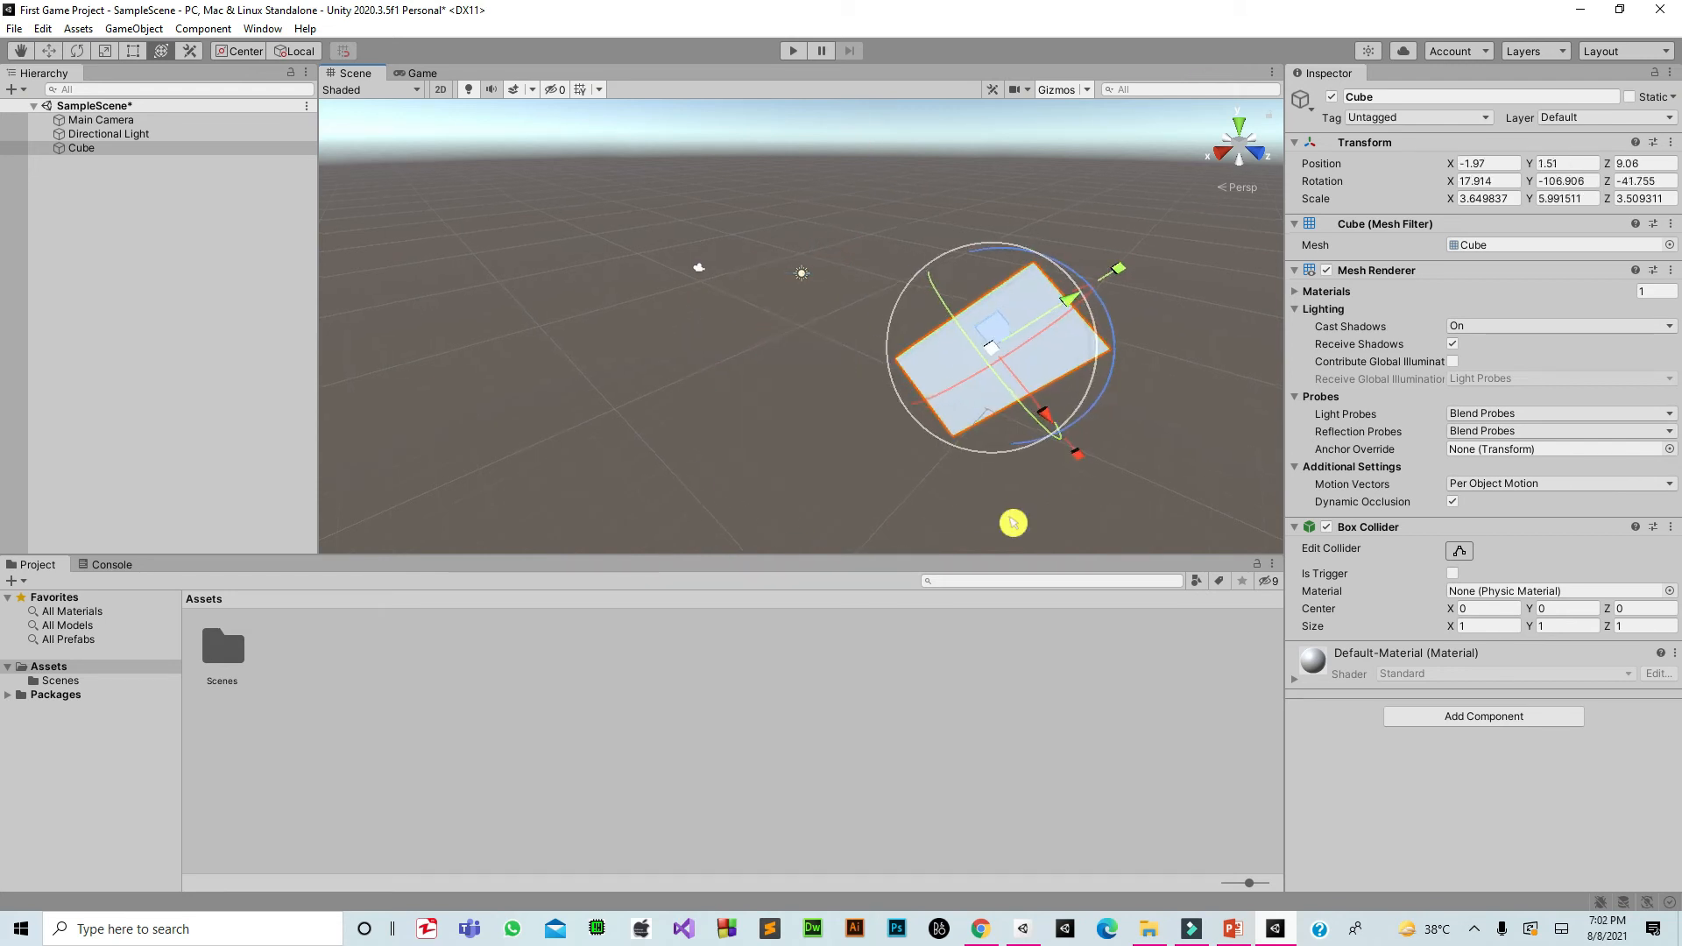
Reset the cube's Transform to its default position, rotation and scale
left_click_drag(1011, 522, 1000, 508, "alt")
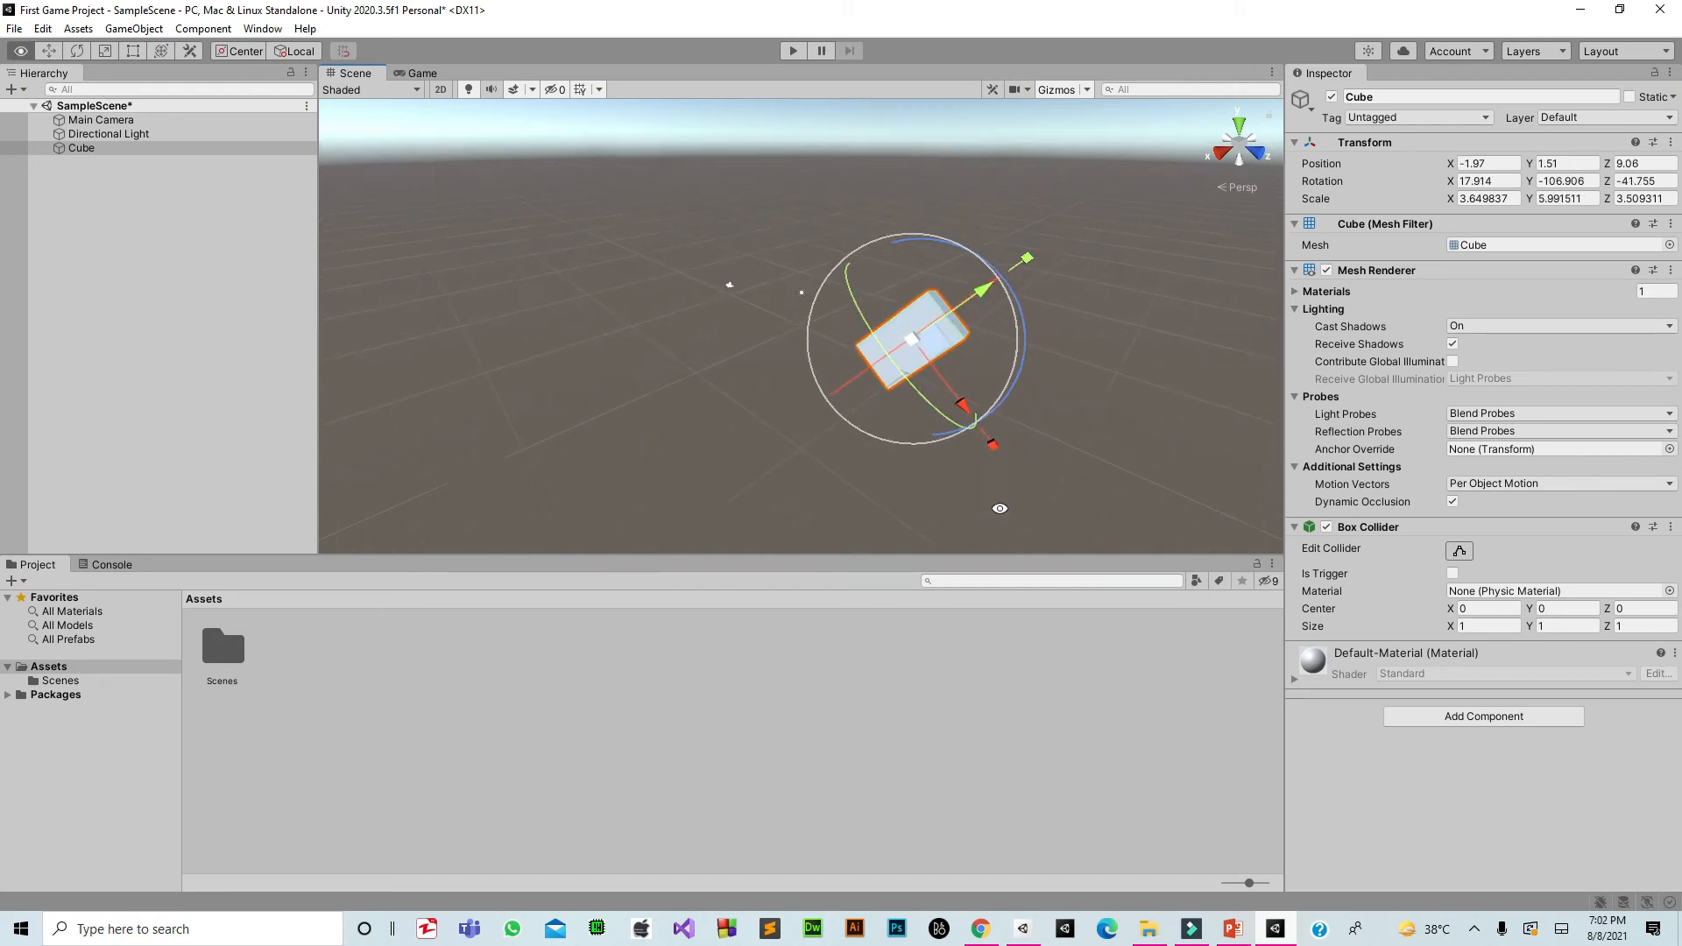
scroll(1014, 523, "down", 7)
scroll(1014, 523, "down", 2)
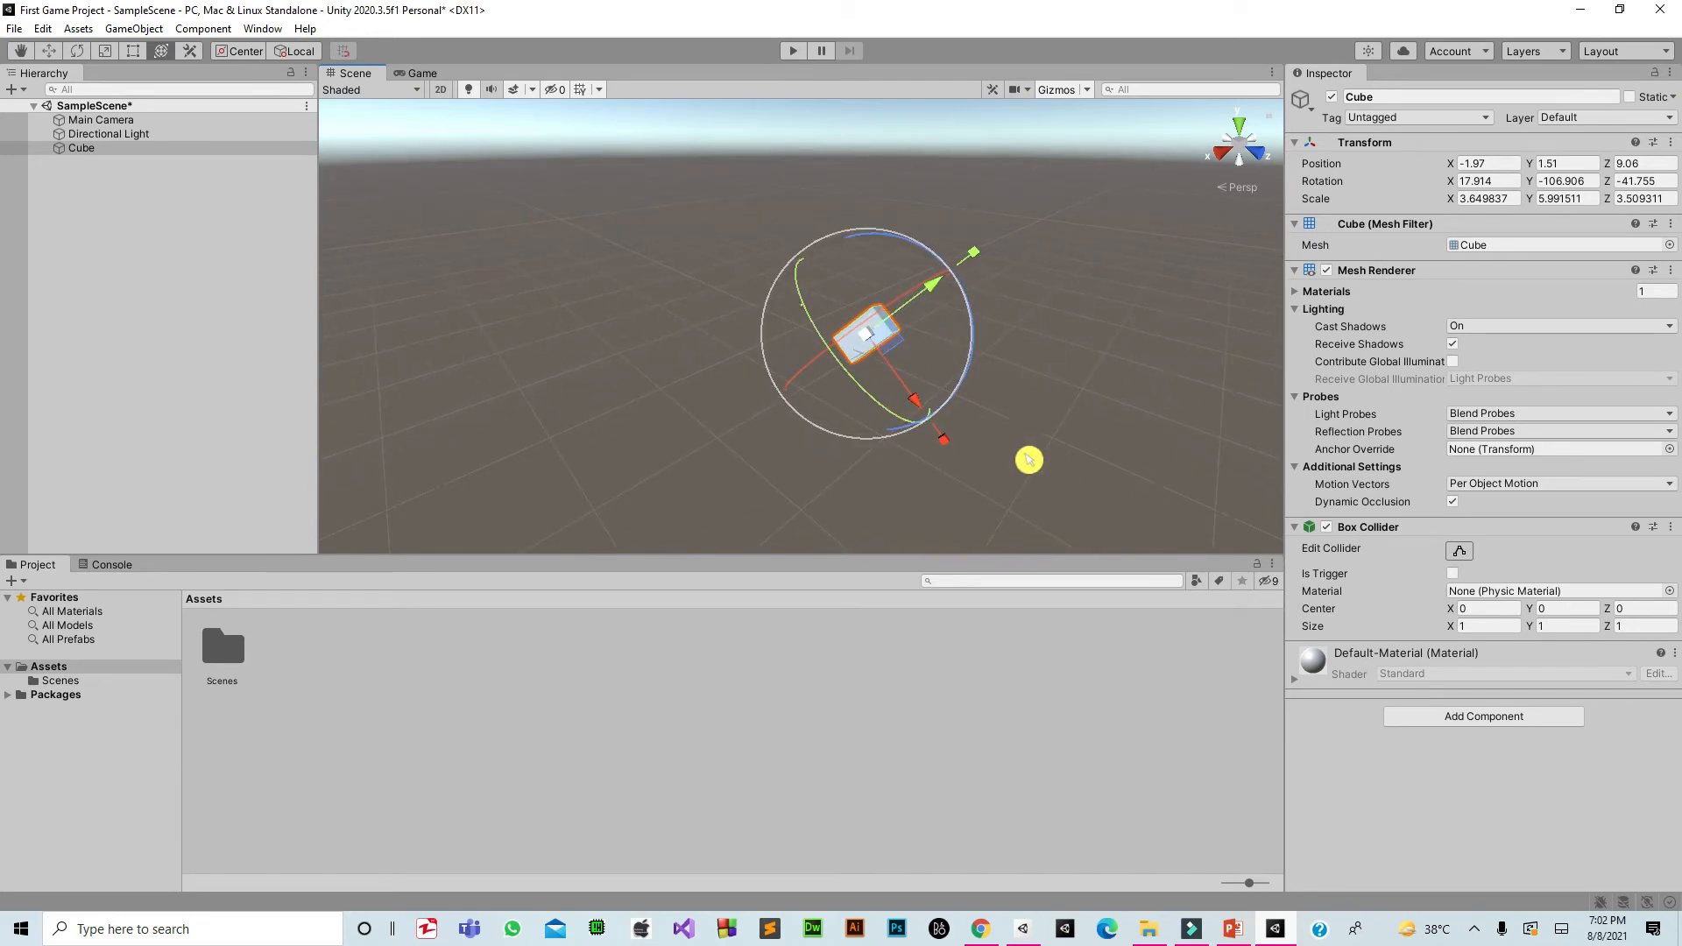
left_click(1670, 142)
left_click(1643, 163)
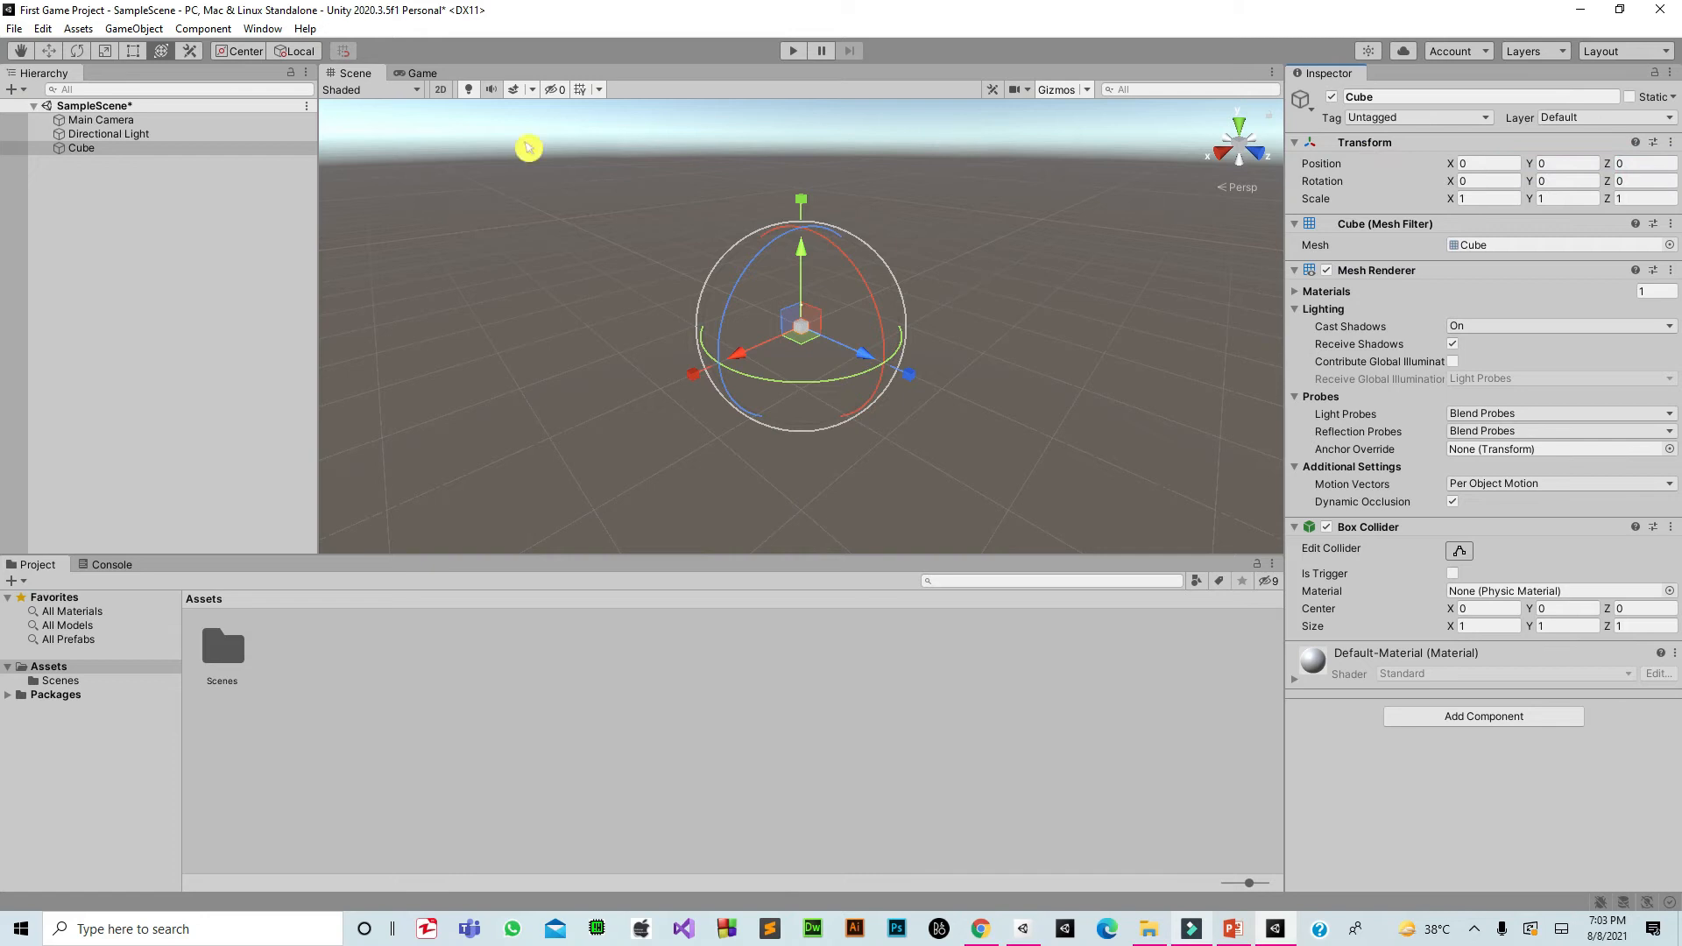
Explore the scene around the cube with the Hand tool by panning and turning the view
left_click(24, 53)
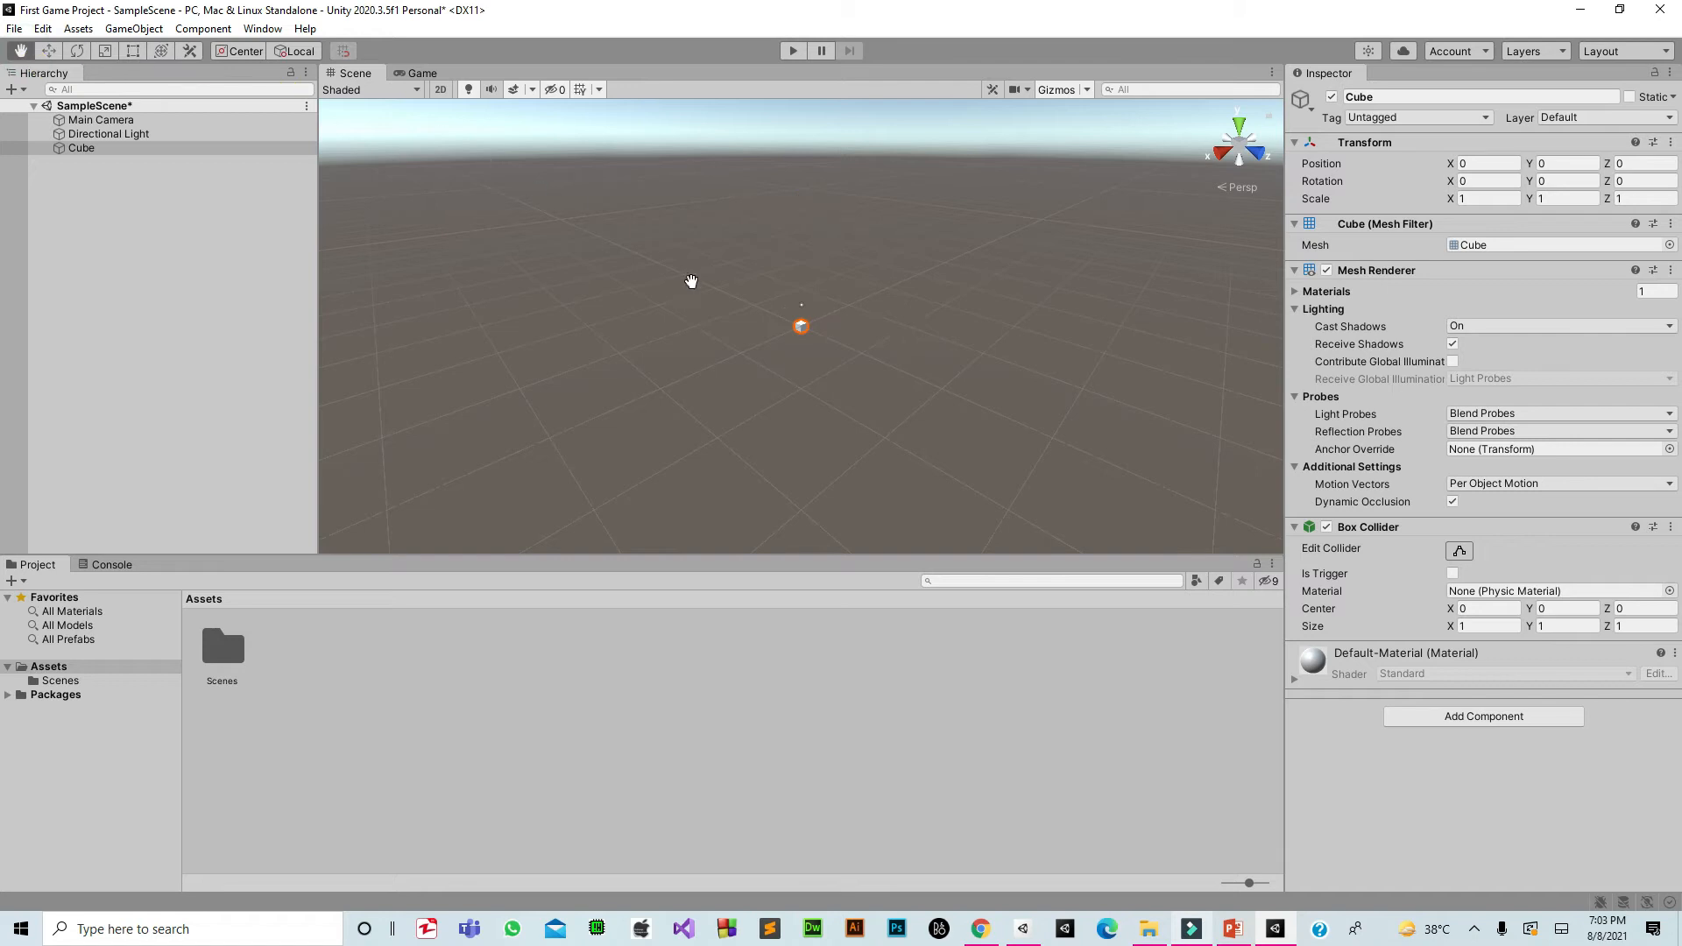
left_click_drag(691, 282, 1042, 320)
right_click_drag(846, 437, 807, 287)
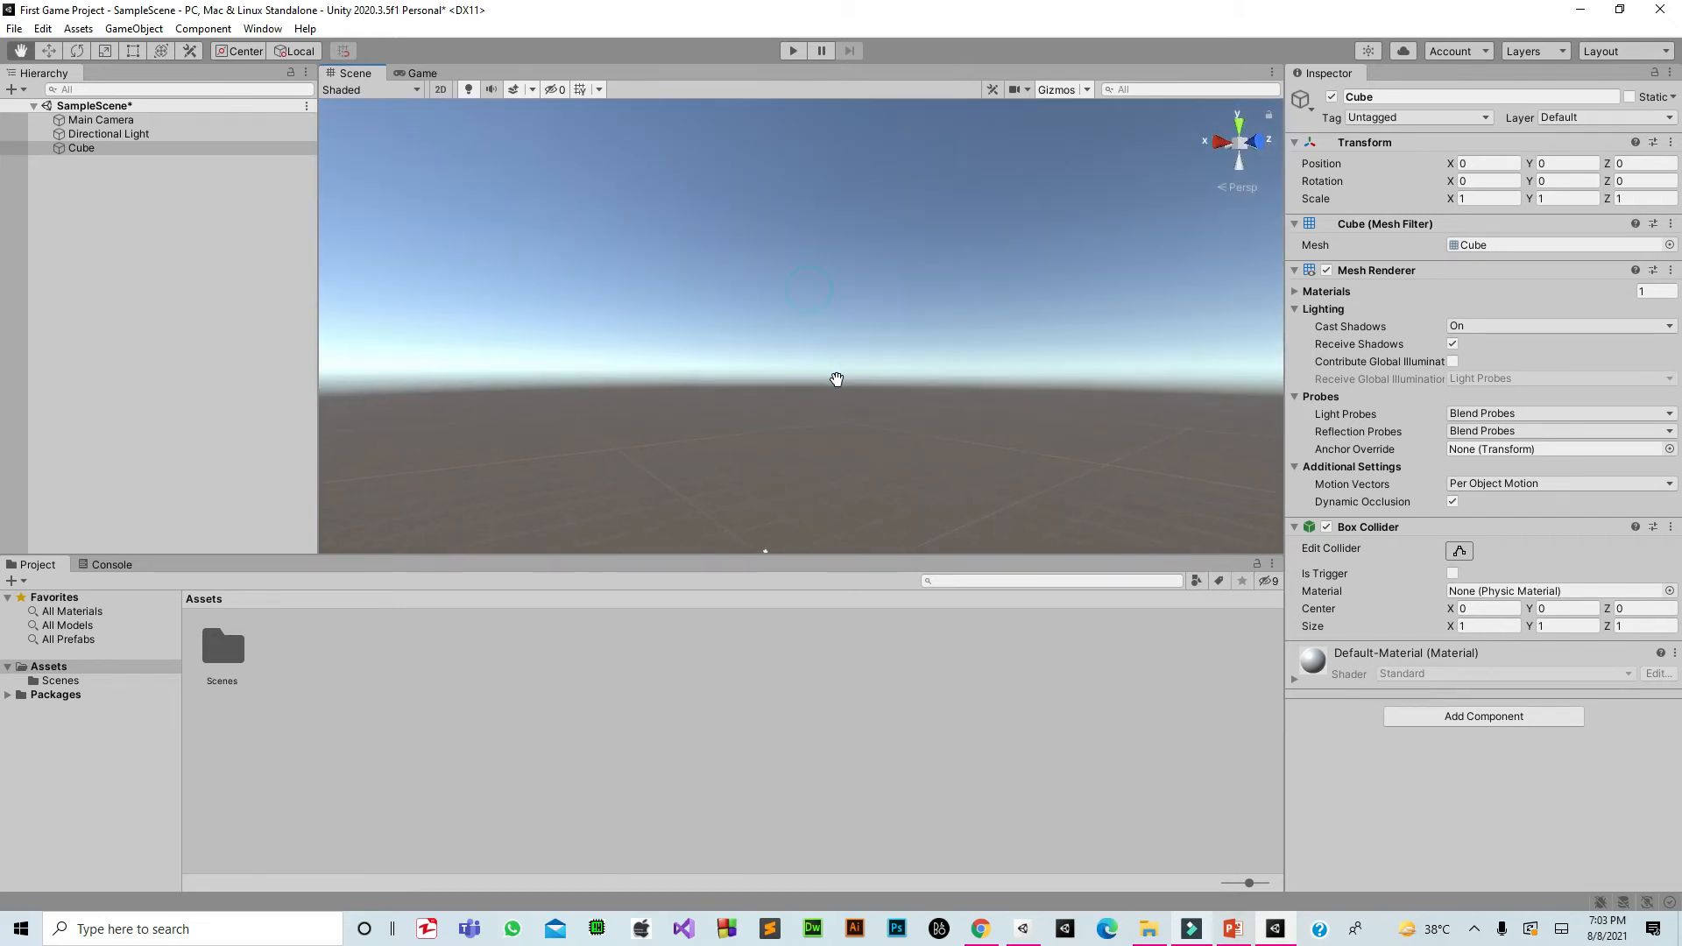
mouse_move(859, 513)
right_mouse_down()
mouse_move(858, 473)
mouse_move(855, 527)
right_mouse_up()
left_click_drag(522, 441, 870, 359)
left_click_drag(980, 488, 475, 405)
left_click_drag(958, 389, 1111, 398)
left_click_drag(569, 350, 932, 447)
left_click_drag(579, 348, 555, 438)
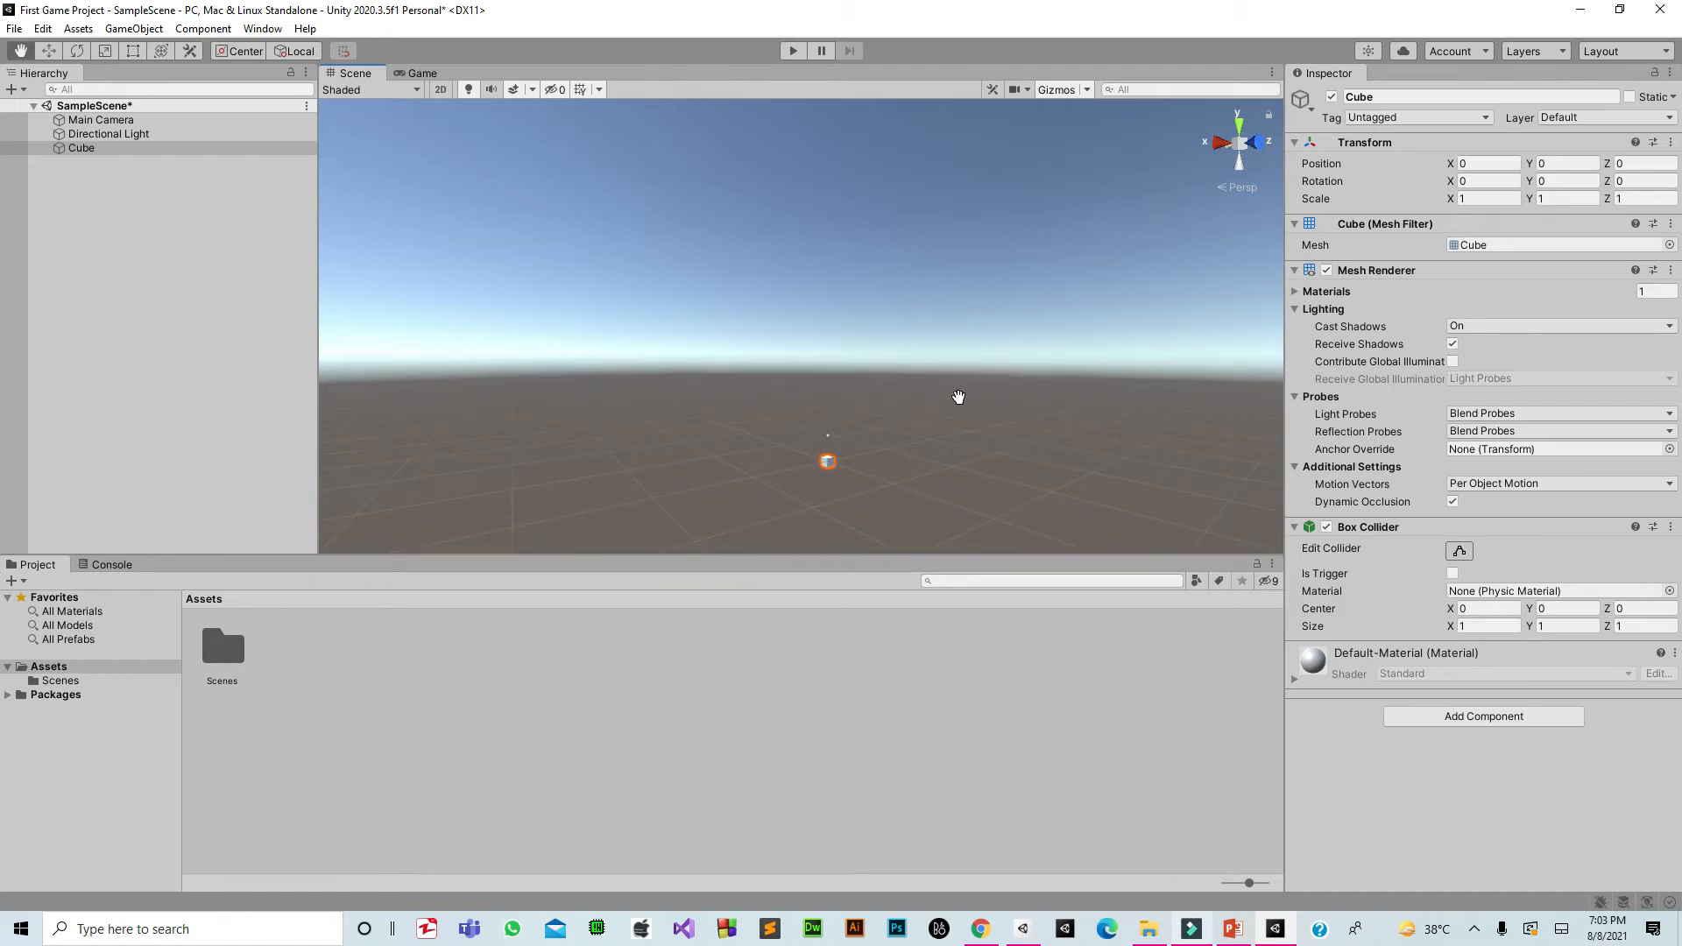
left_click_drag(996, 400, 779, 317)
left_click_drag(831, 462, 961, 427)
left_click_drag(783, 418, 835, 479)
Examine the cube from different distances and sides by zooming, travelling through and orbiting the scene
scroll(848, 494, "down", 10)
mouse_move(849, 494)
left_mouse_down("alt")
mouse_move(835, 479)
mouse_move(848, 494)
left_mouse_up("alt")
key("Up")
key("Right")
left_click_drag(753, 530, 790, 422)
left_click_drag(896, 359, 1040, 368, "alt")
left_click_drag(627, 334, 1163, 332, "alt")
left_click_drag(821, 367, 987, 371, "alt")
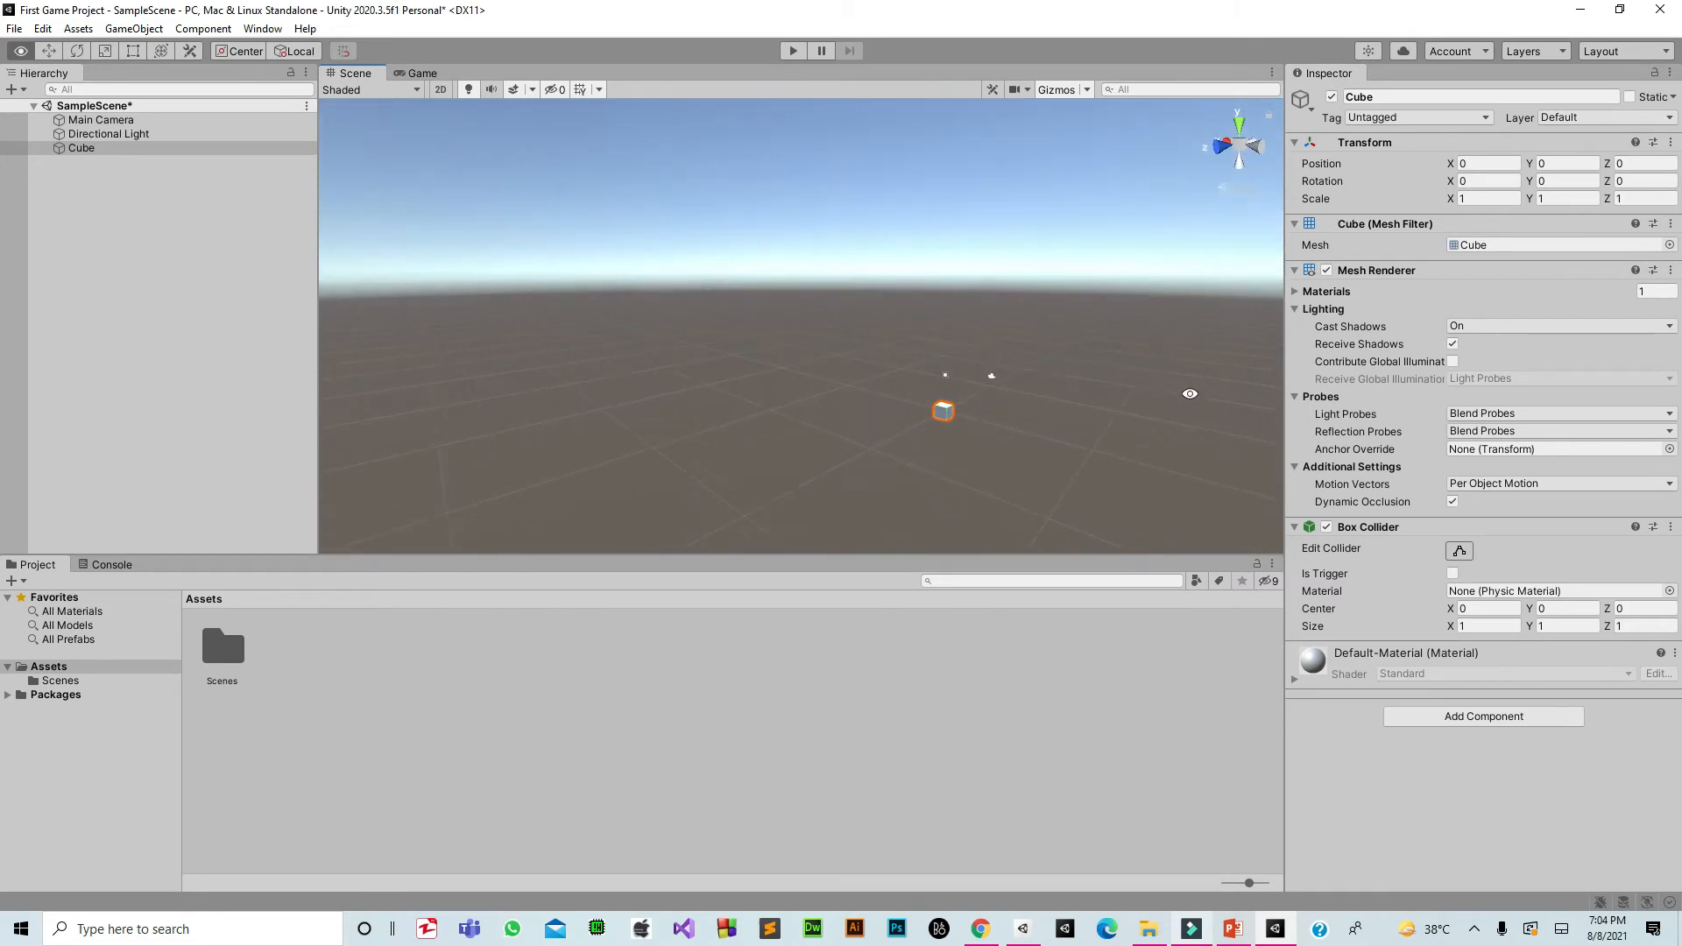
left_click_drag(745, 331, 1005, 374, "alt")
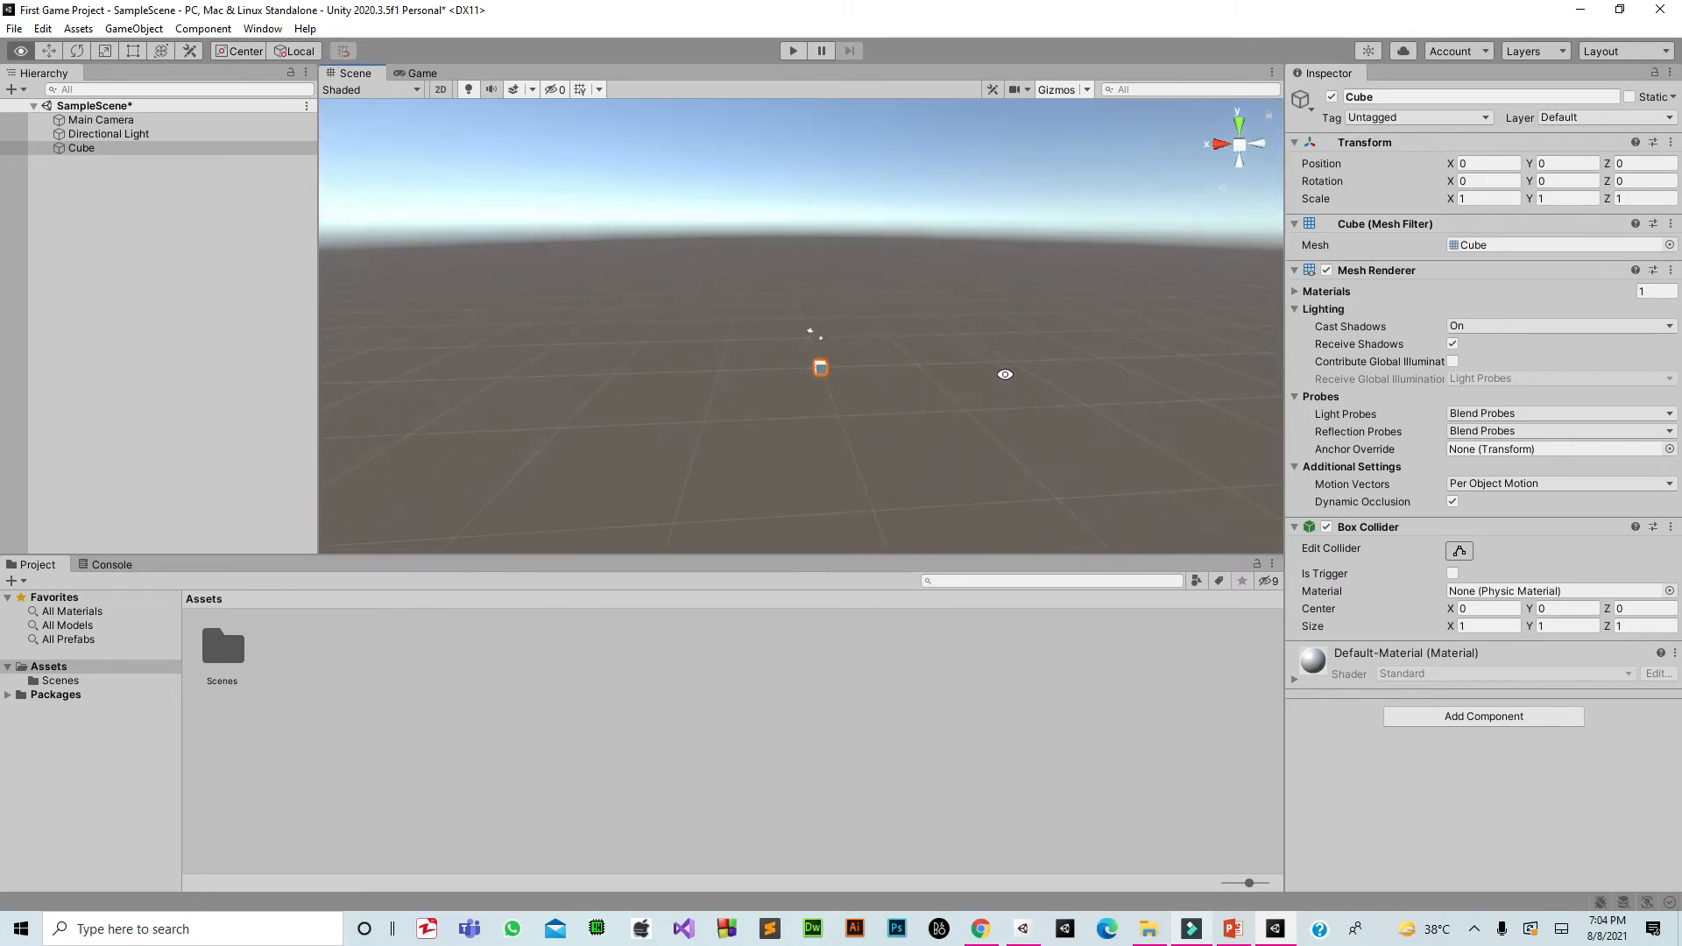
left_click_drag(656, 313, 801, 353, "alt")
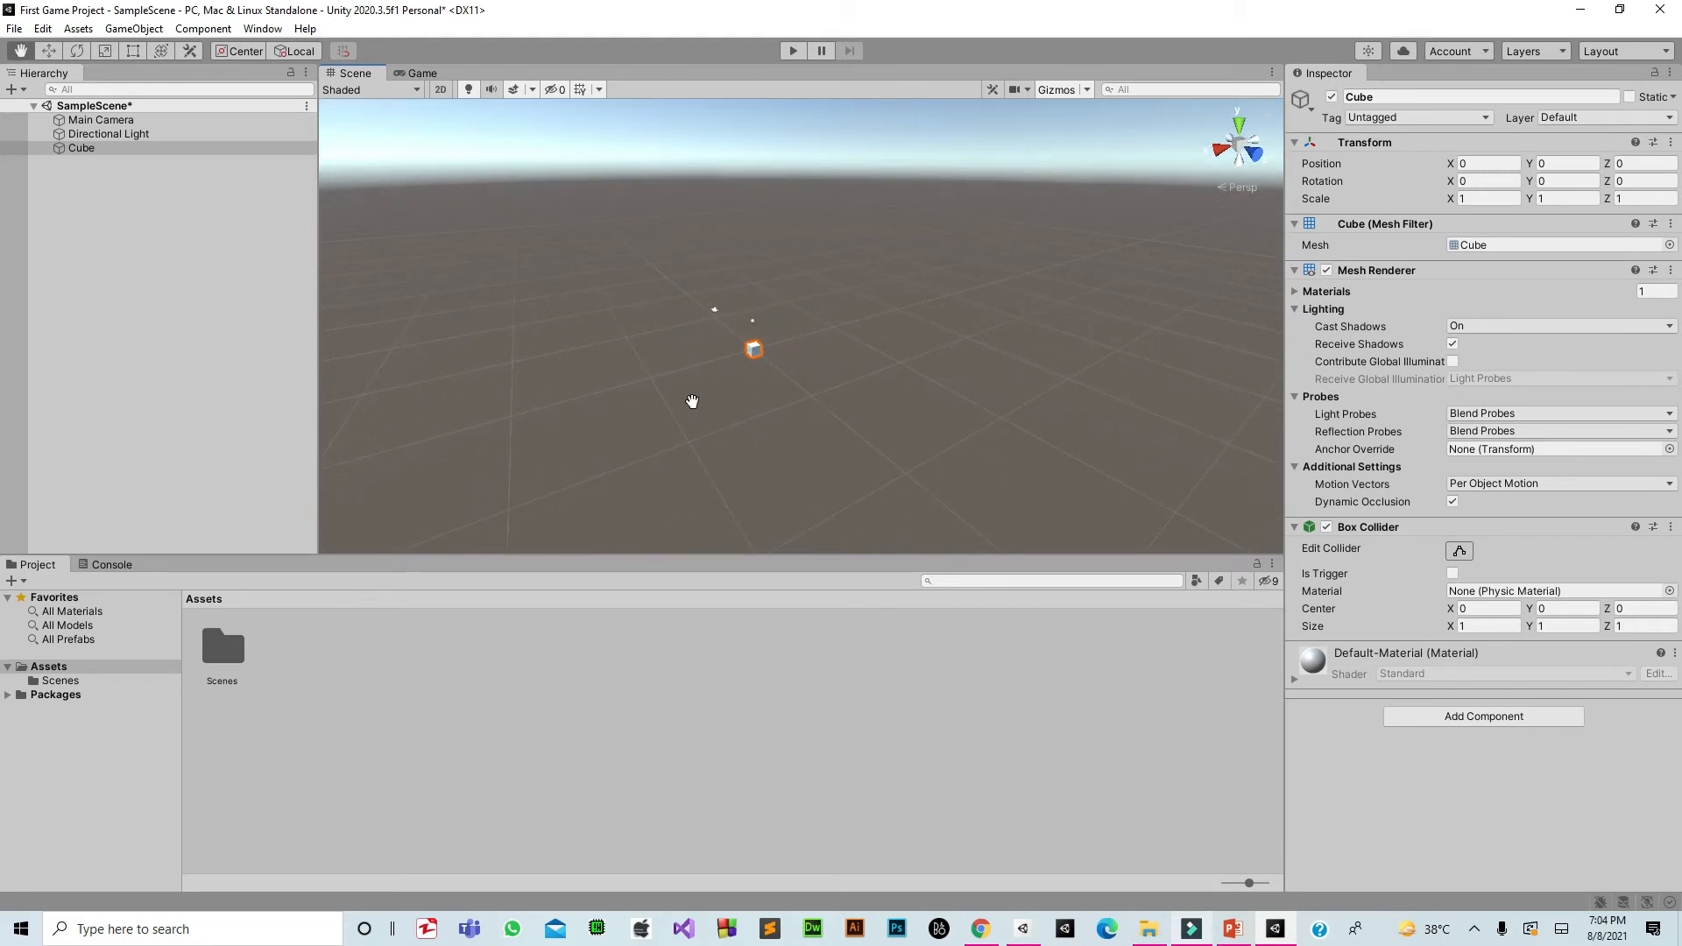
left_click_drag(692, 401, 709, 314, "alt")
right_click_drag(734, 476, 790, 386, "alt")
left_click_drag(797, 381, 884, 373, "alt")
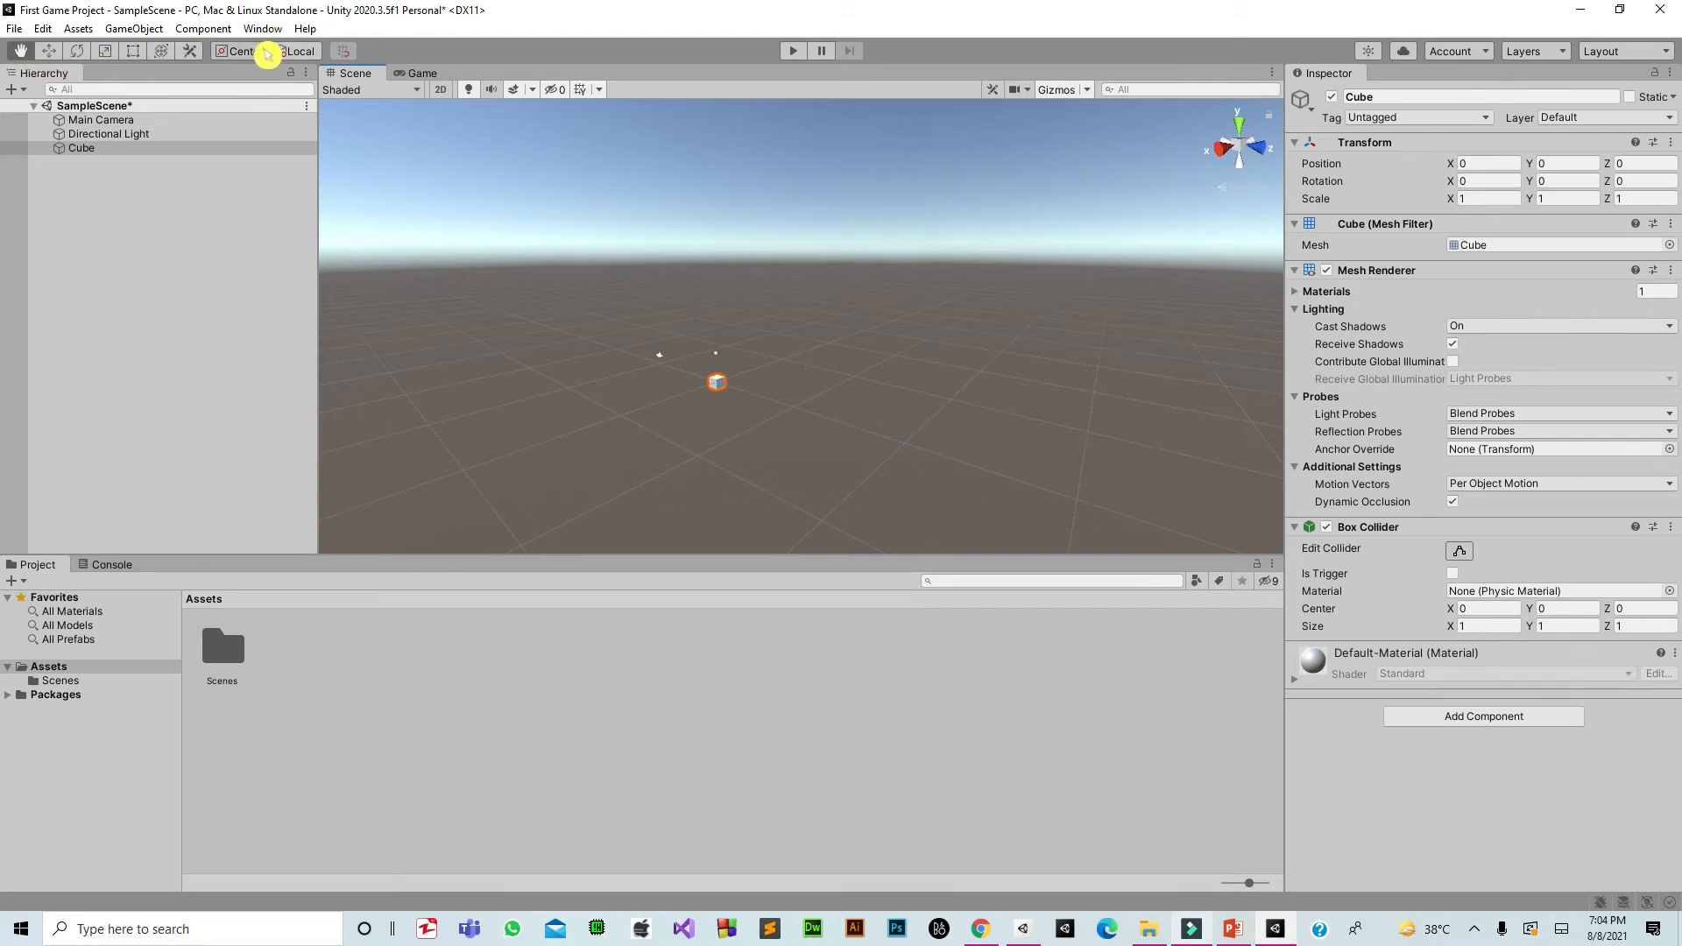
Reset the cube's Transform and scrub its scale to about X -6.12, Y -4.48, Z -2.87
left_click(1671, 143)
left_click(1655, 161)
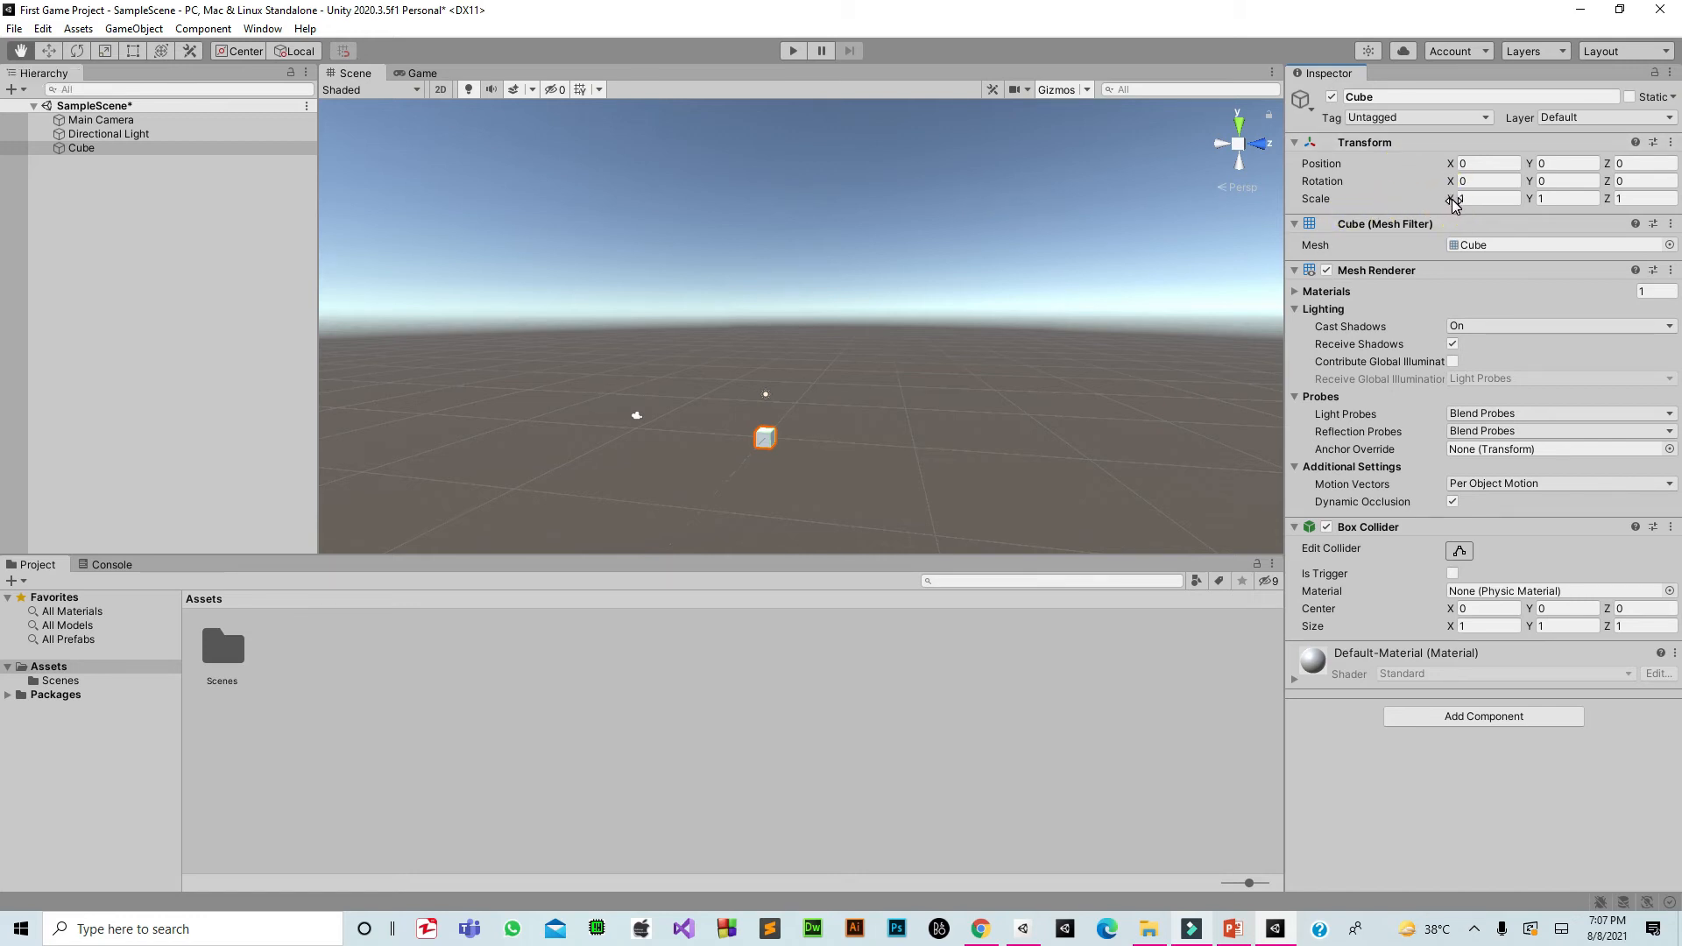
left_click_drag(1453, 202, 1256, 277)
left_click_drag(1529, 198, 1389, 266)
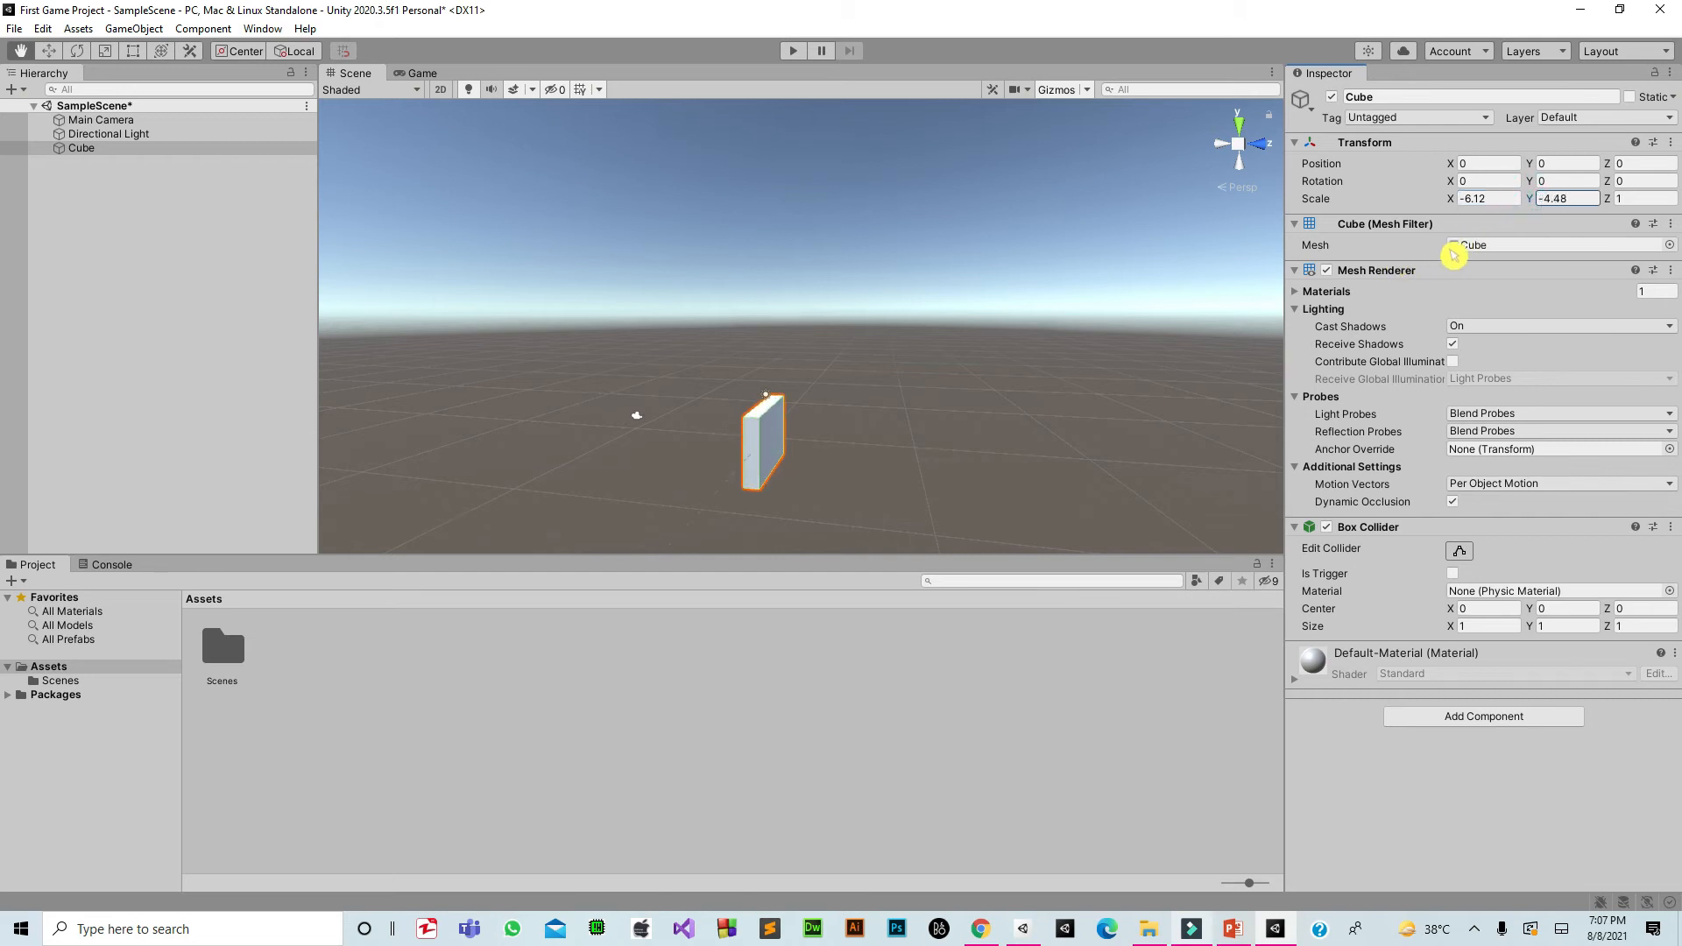
left_click_drag(1609, 202, 1511, 261)
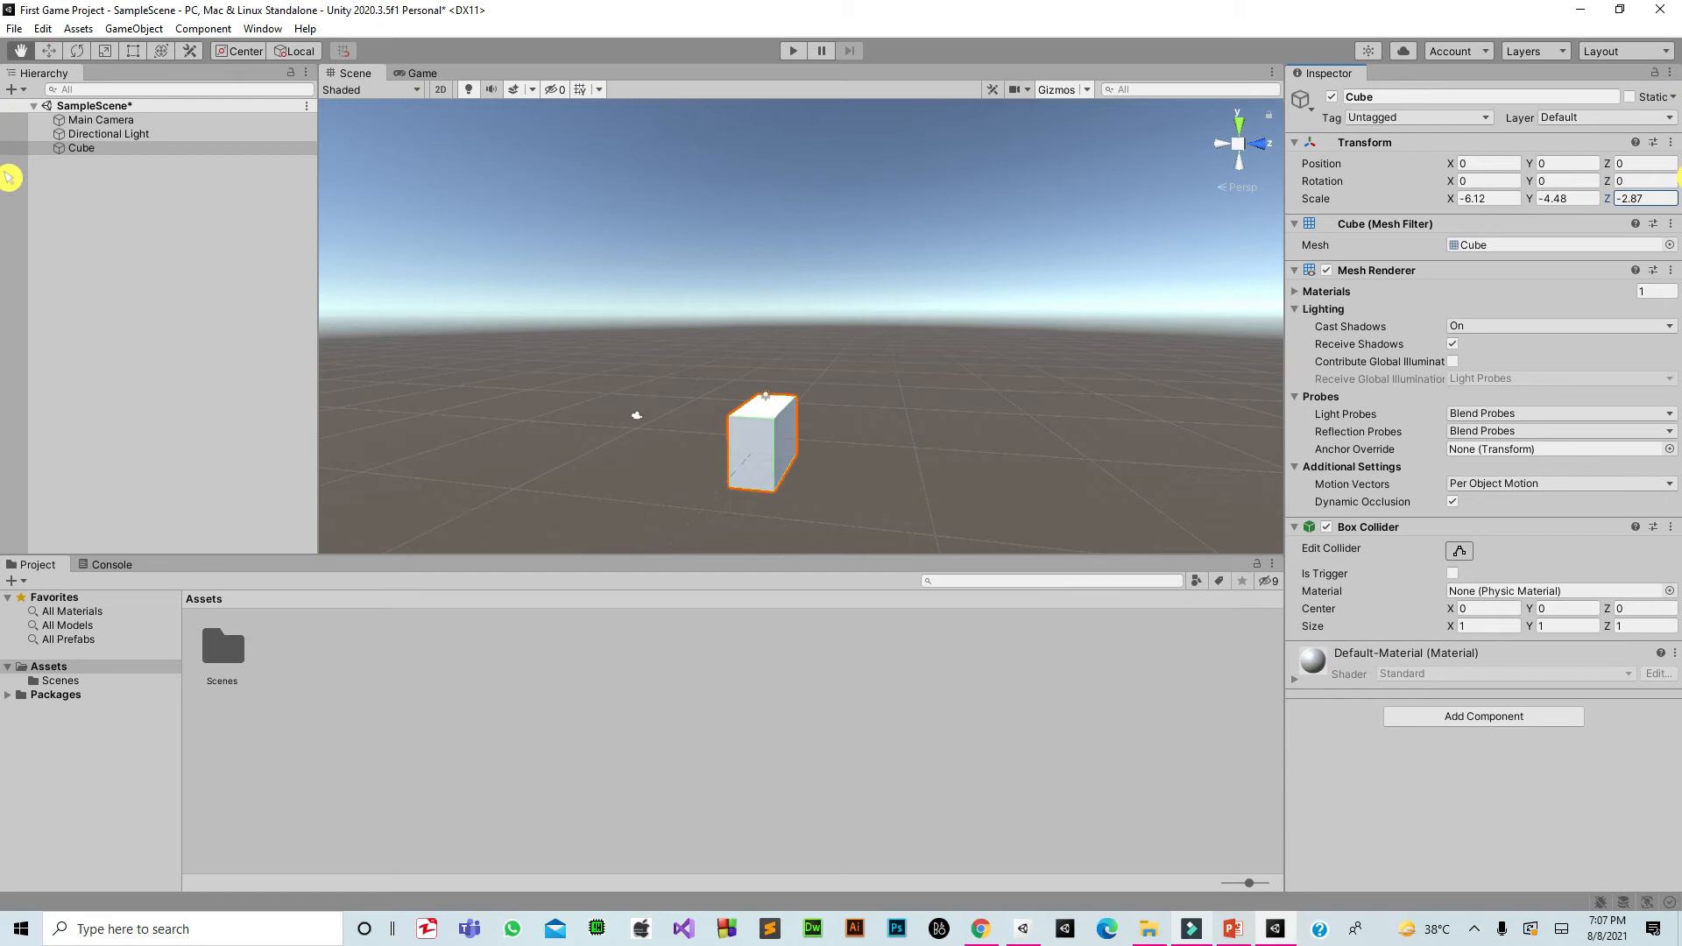
Set the cube's scale to X 10, Y 0.5 and Z 10 to form a flat slab
left_click(1499, 198)
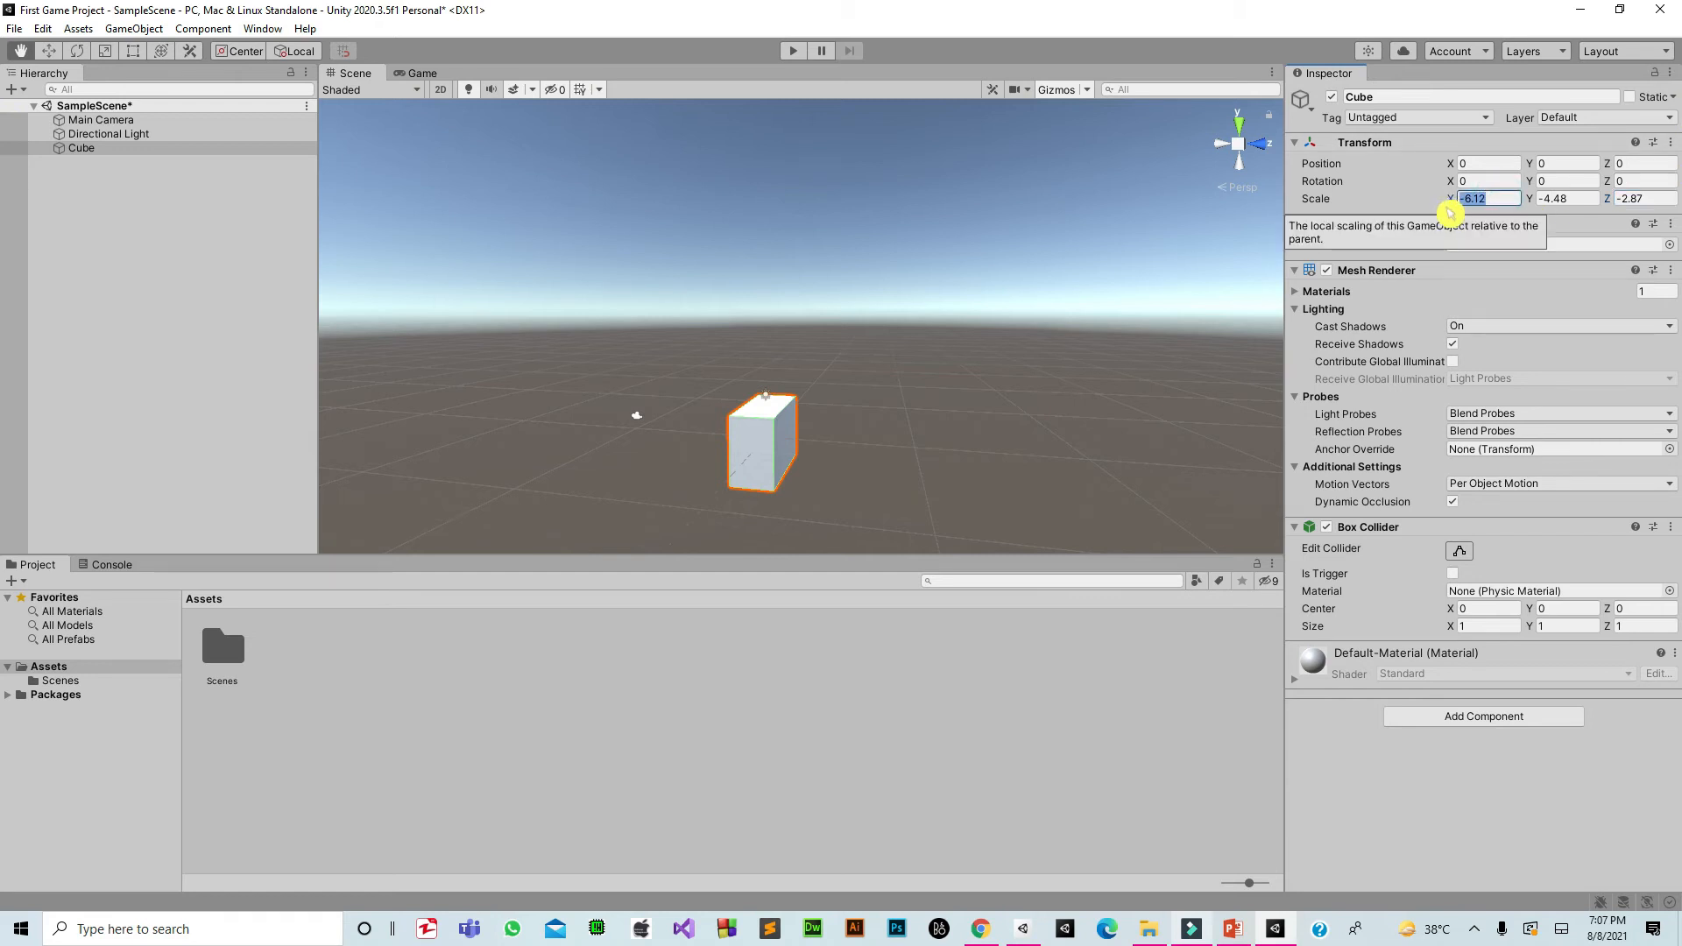
type("10")
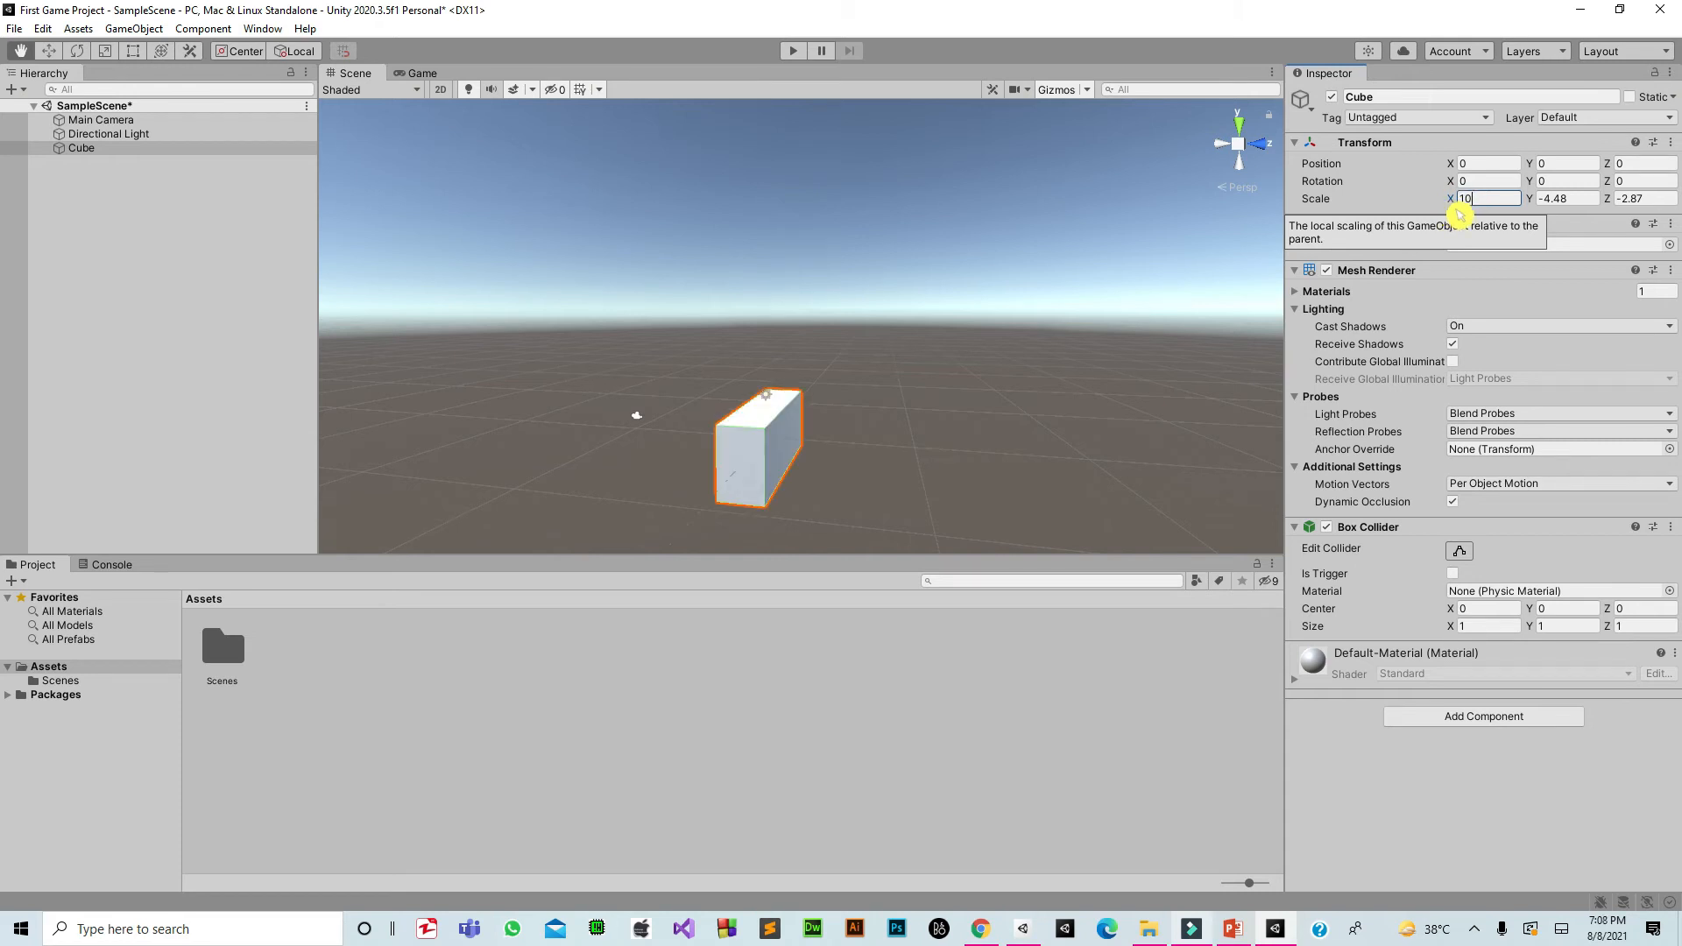
left_click(1647, 200)
type("10")
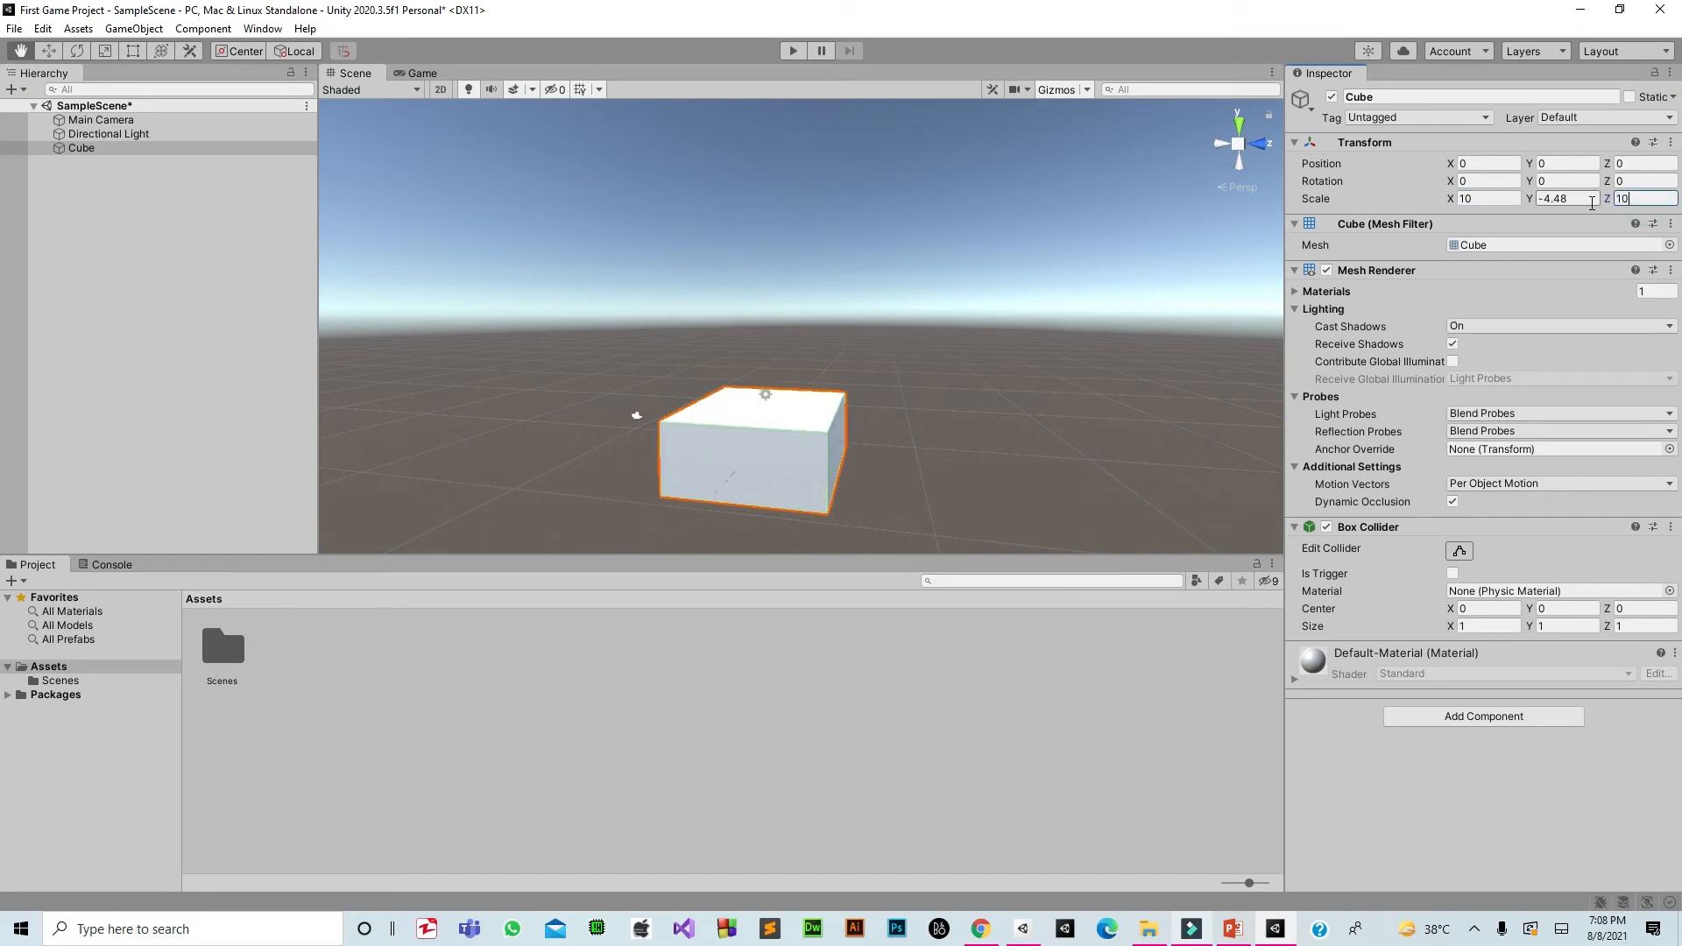
left_click(1536, 207)
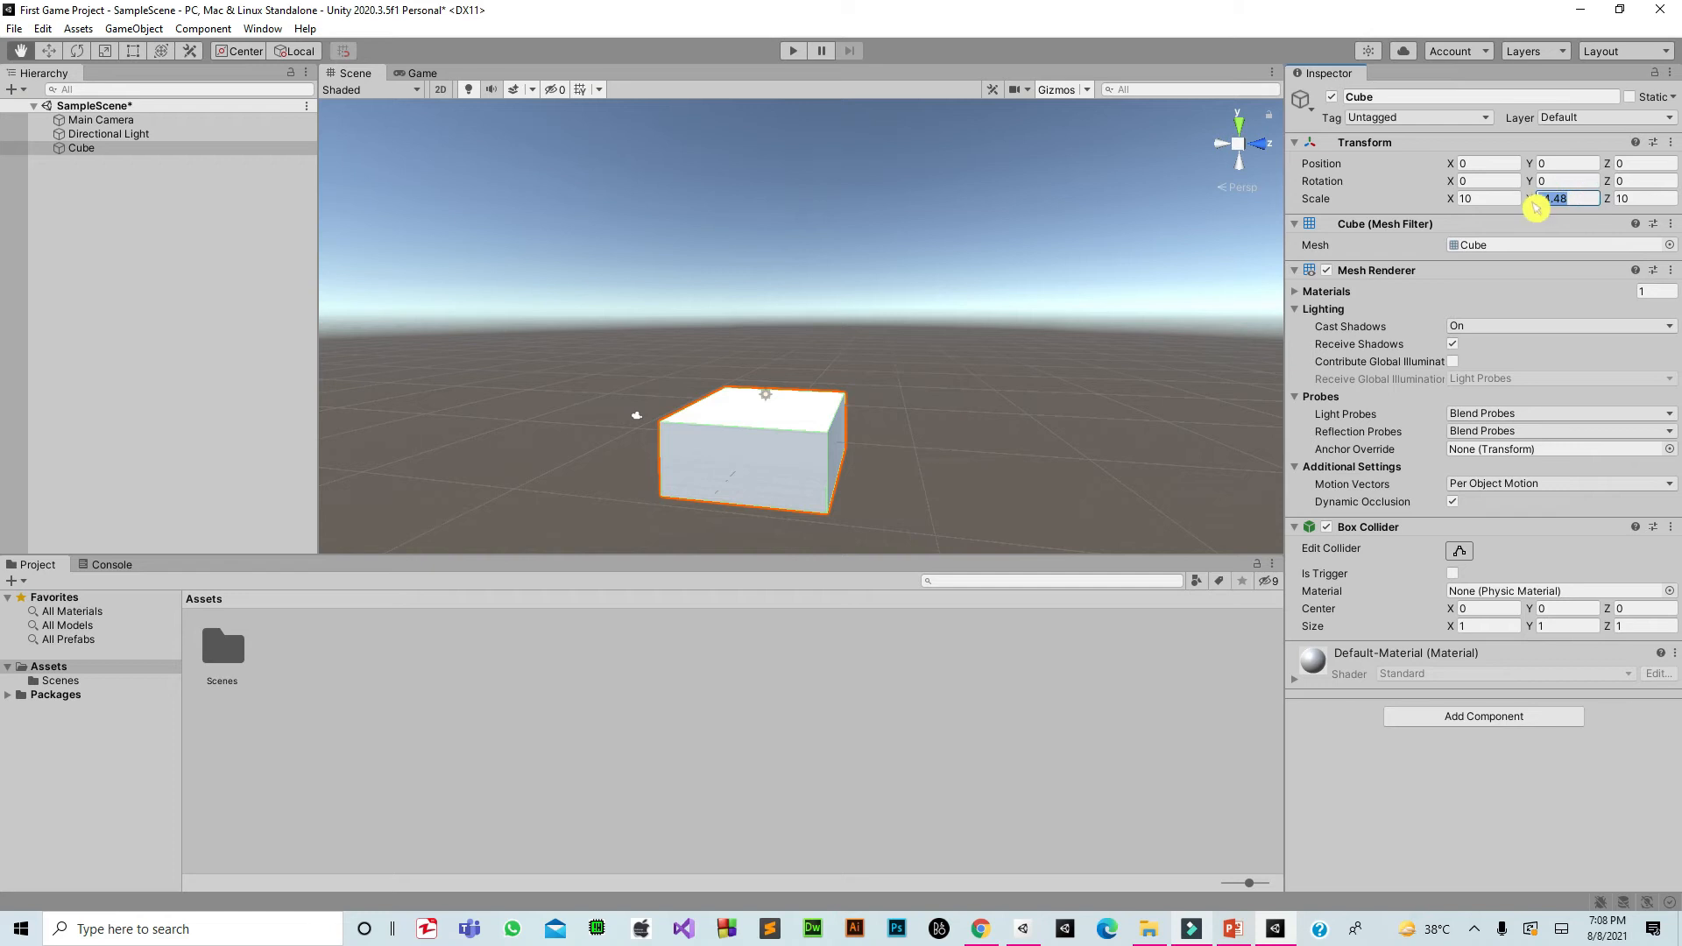
key("BackSpace")
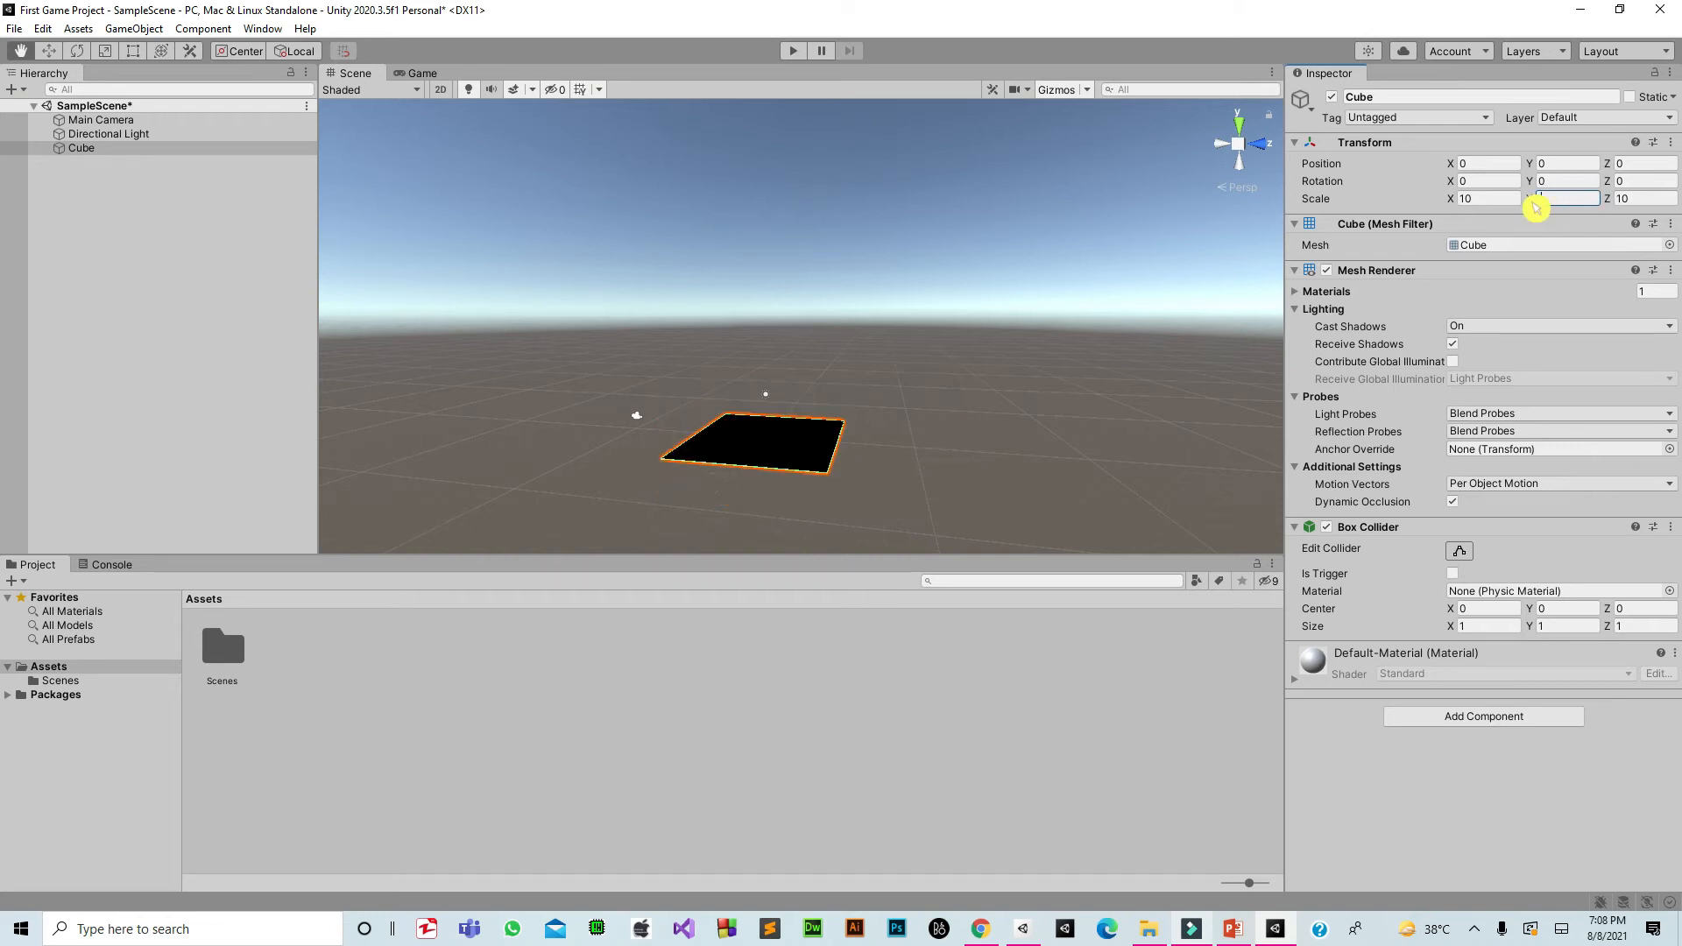
type("1")
key("BackSpace")
type(".5")
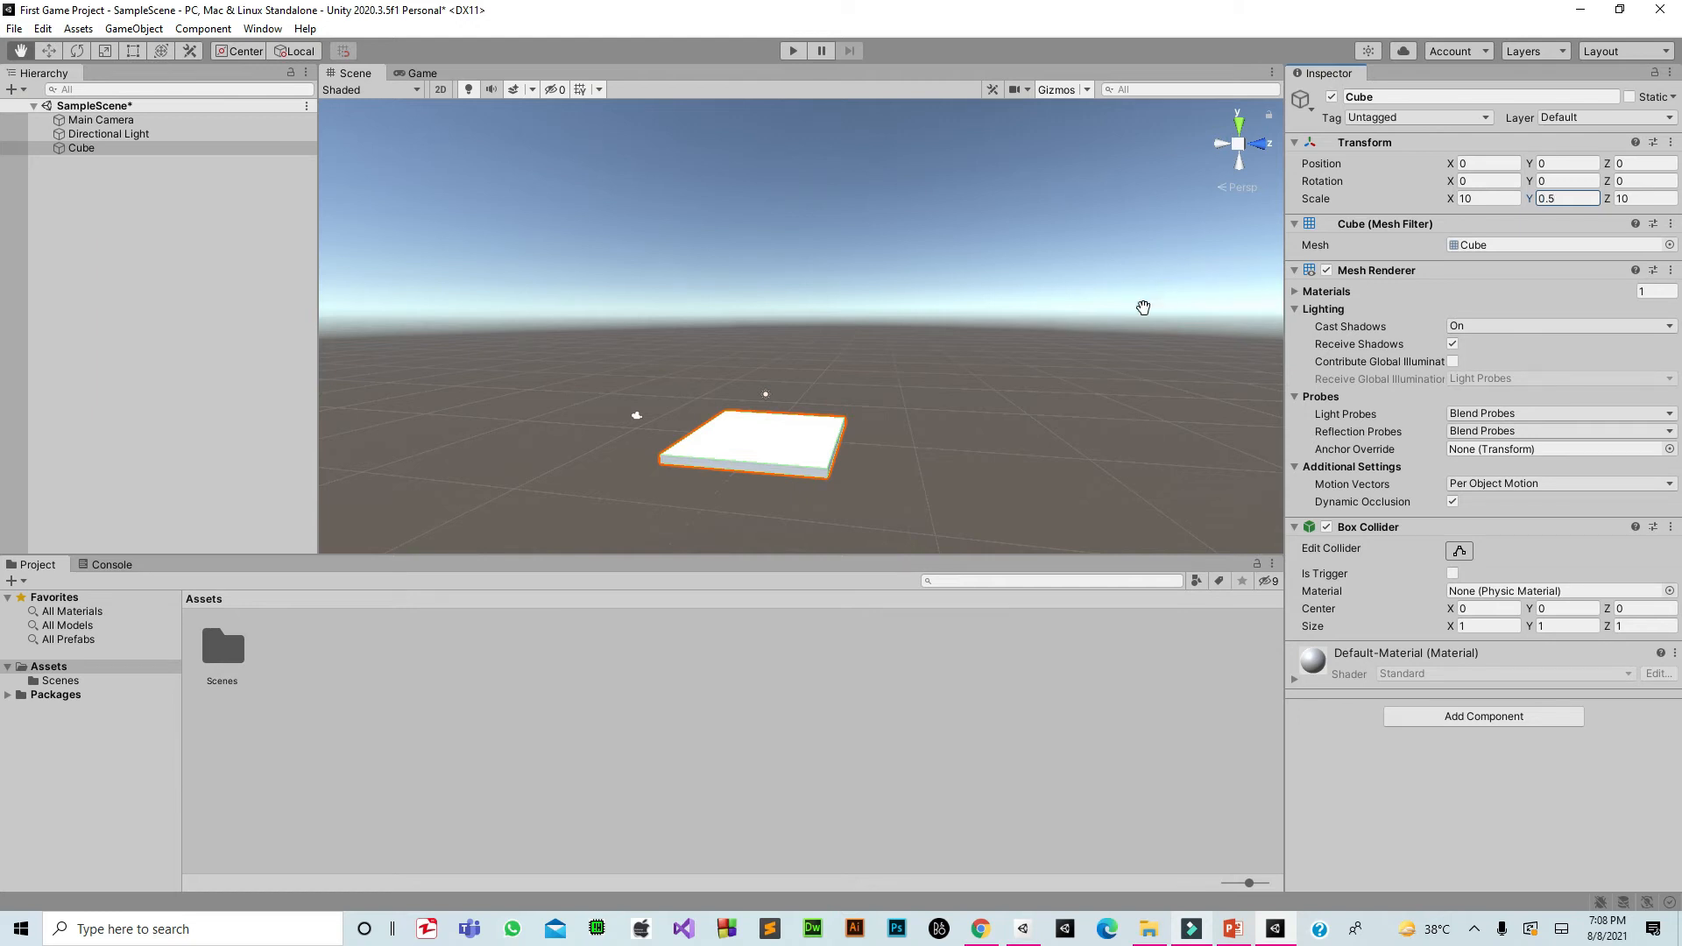
Inspect the flat slab in the scene from nearer, farther and sideways viewpoints
left_click_drag(742, 437, 764, 411)
scroll(764, 411, "up", 5)
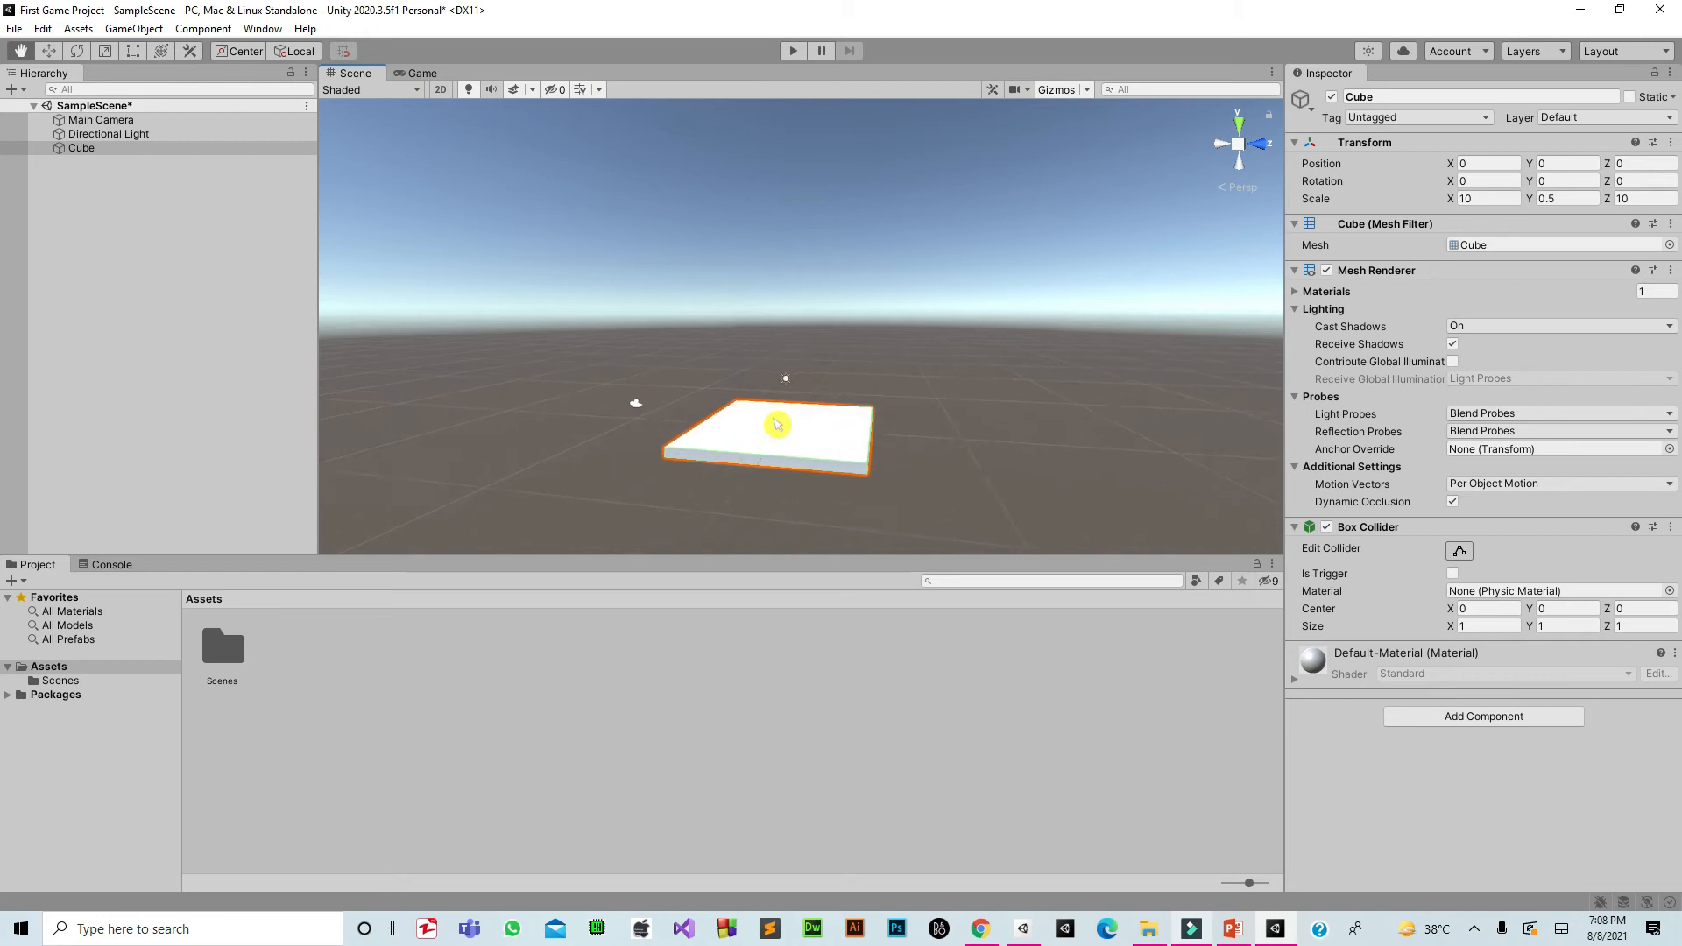
key("Down")
key("Right")
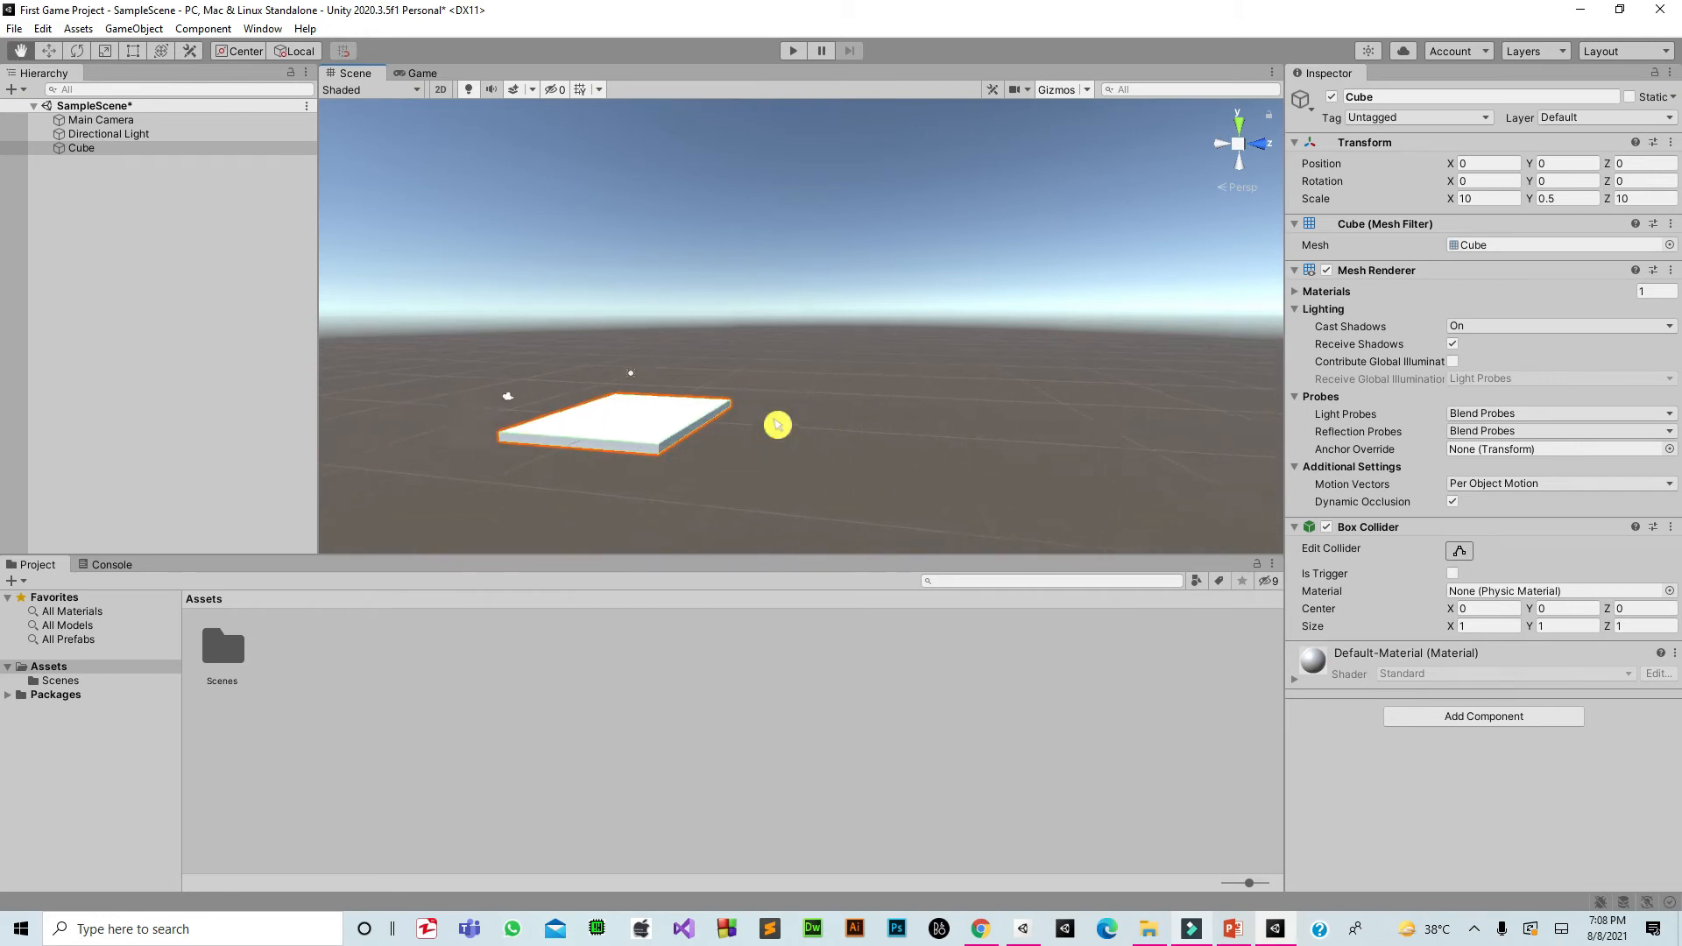
key("Left")
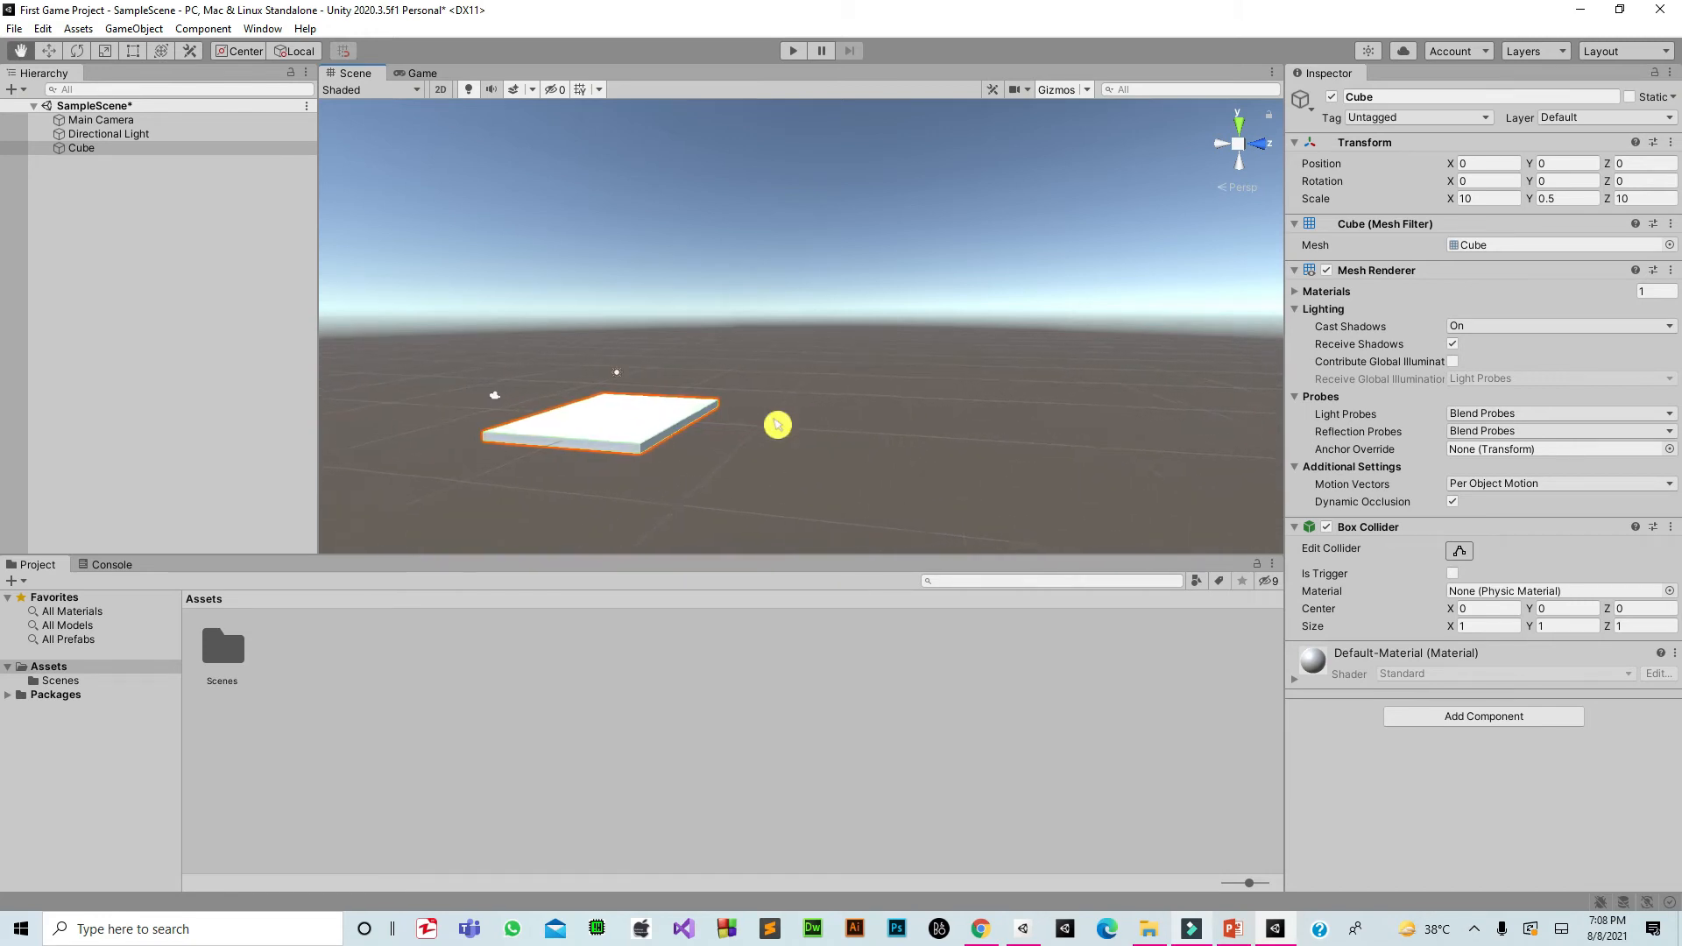
key("Left")
key("Up")
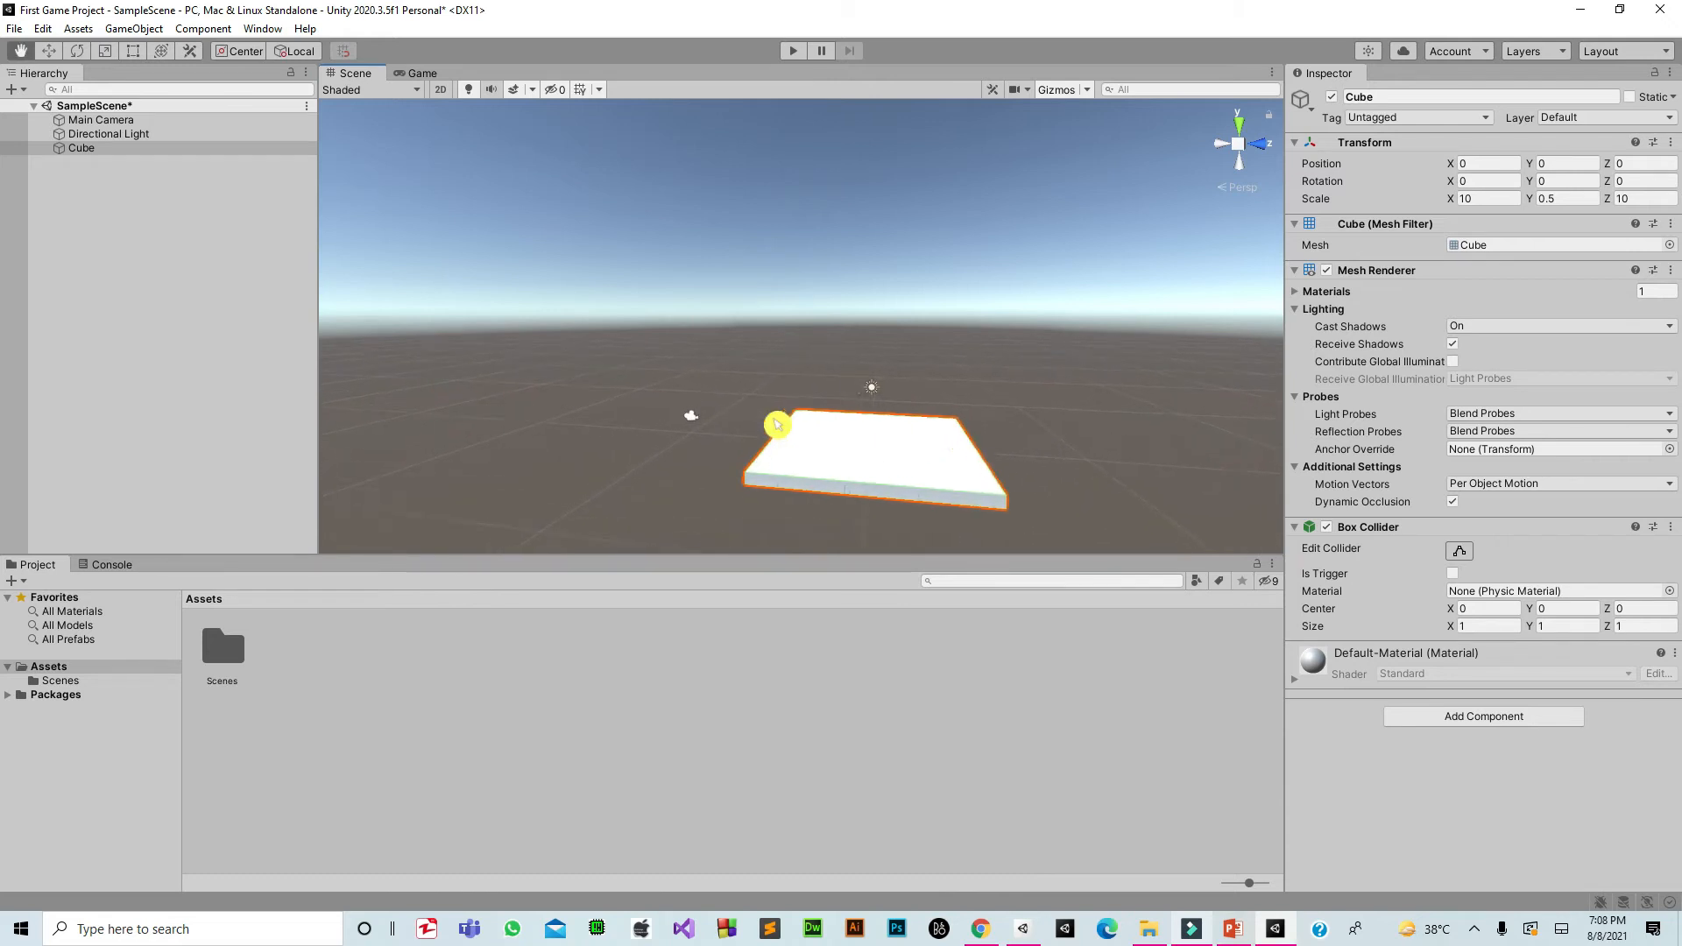
key("Down")
left_click_drag(953, 408, 843, 403)
left_click_drag(710, 457, 773, 463)
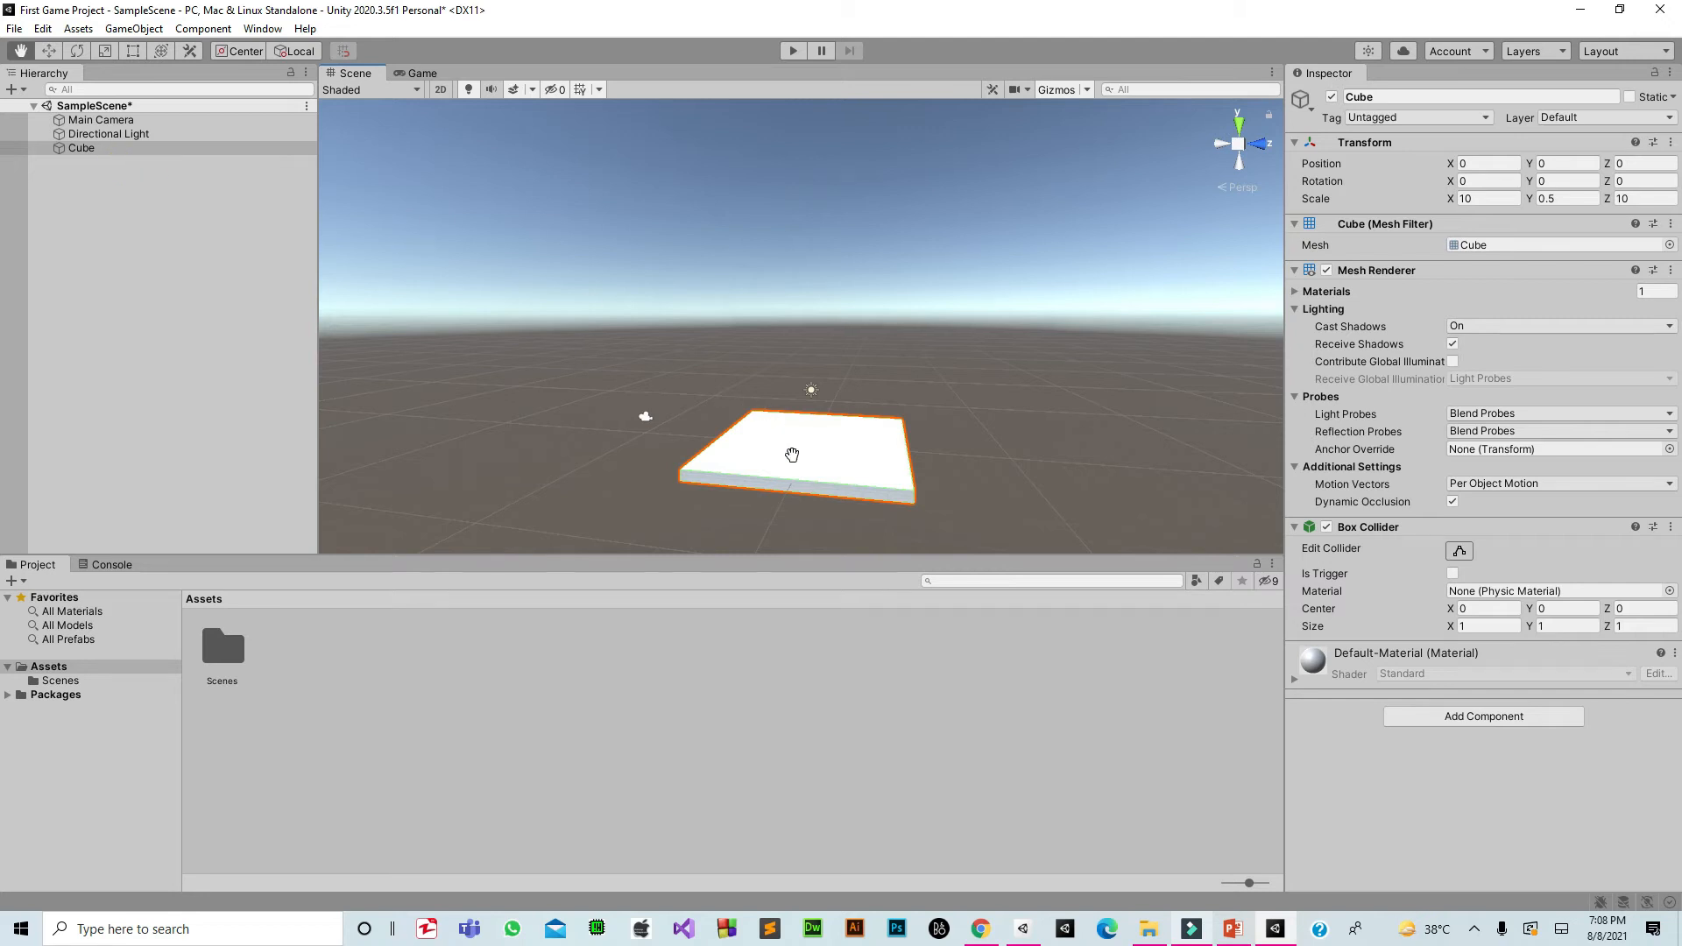
Frame the flattened cube in the scene and rename it Ground in the hierarchy
left_click(129, 151)
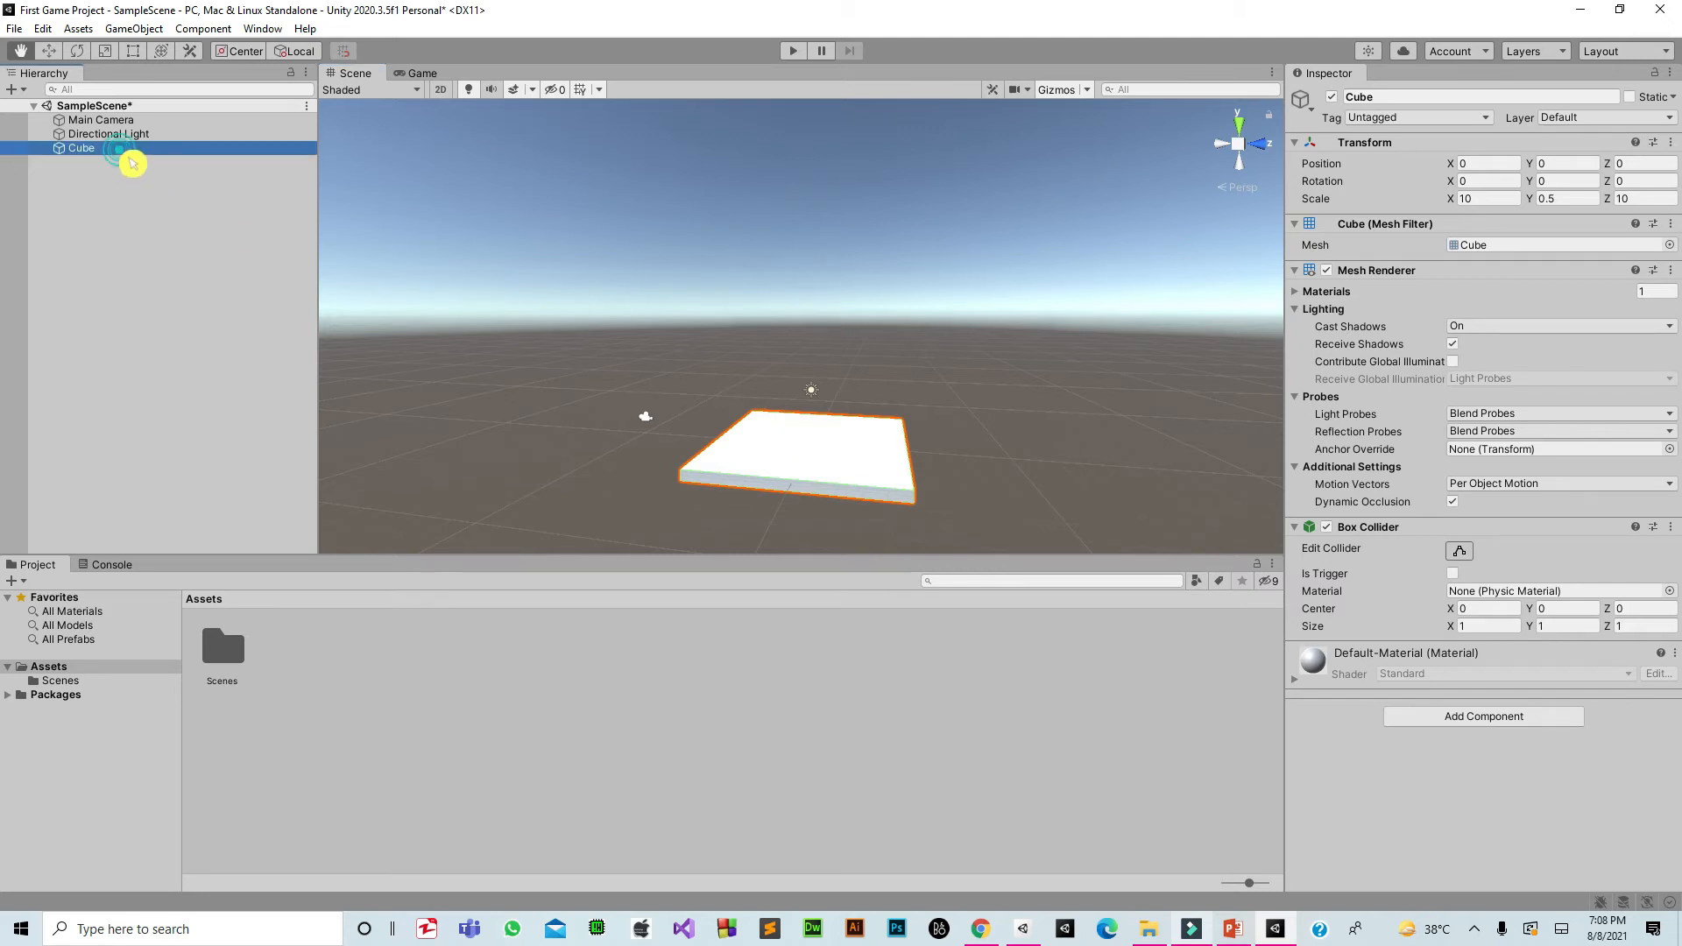
double_click(130, 158)
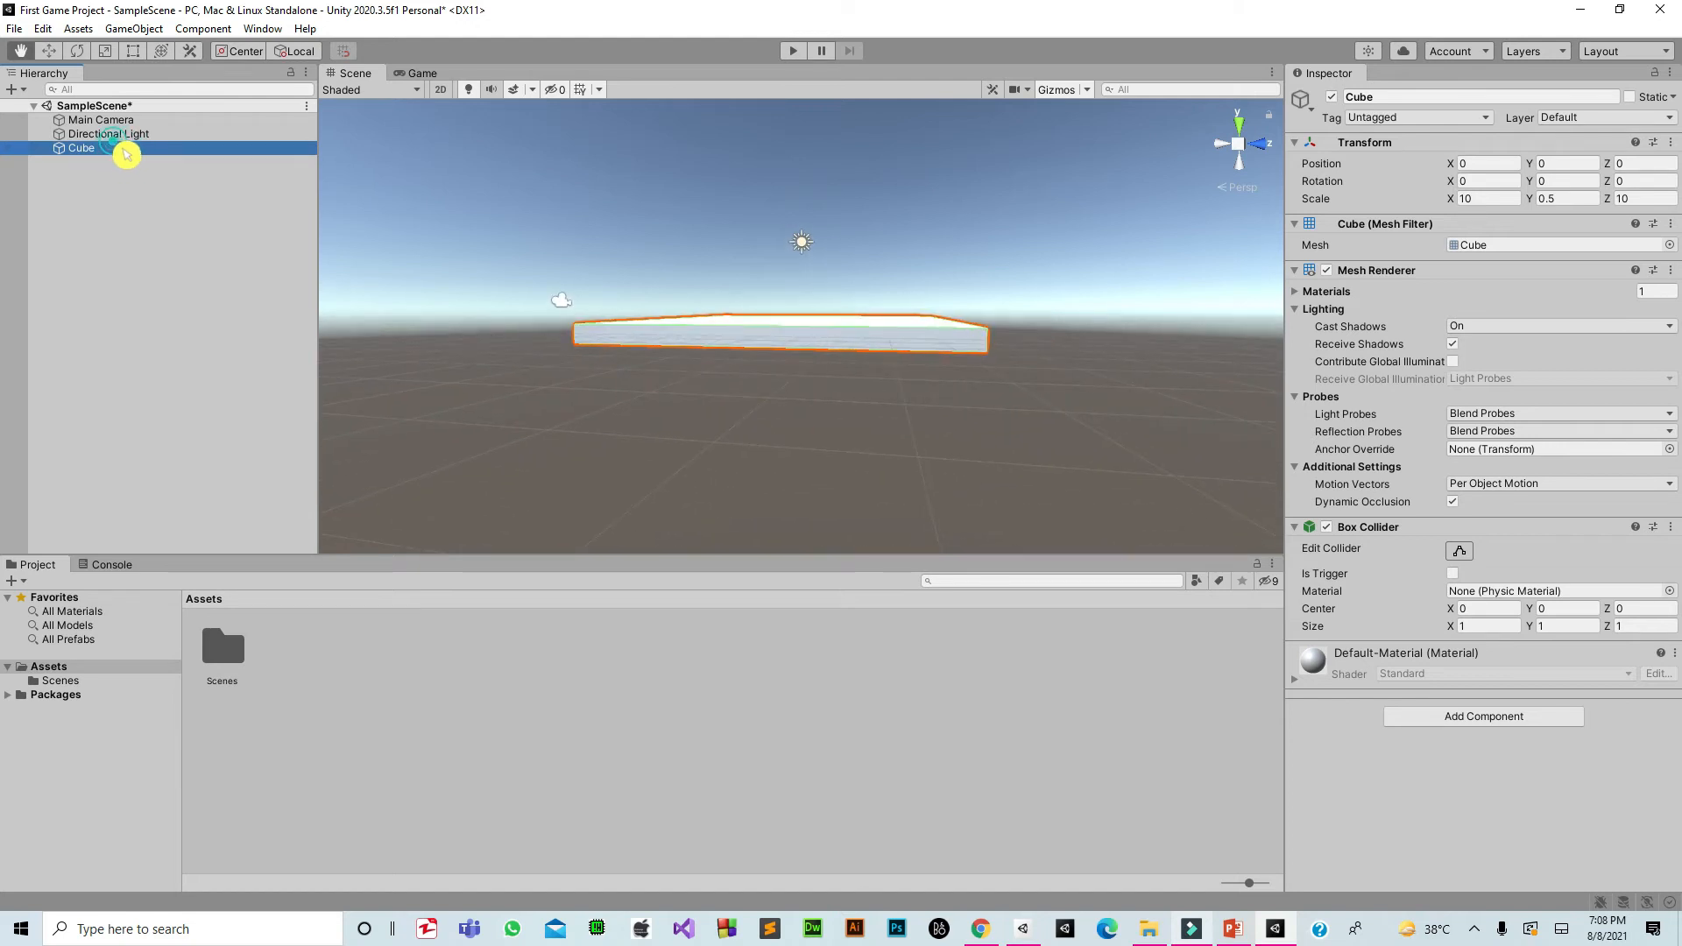
left_click(114, 145)
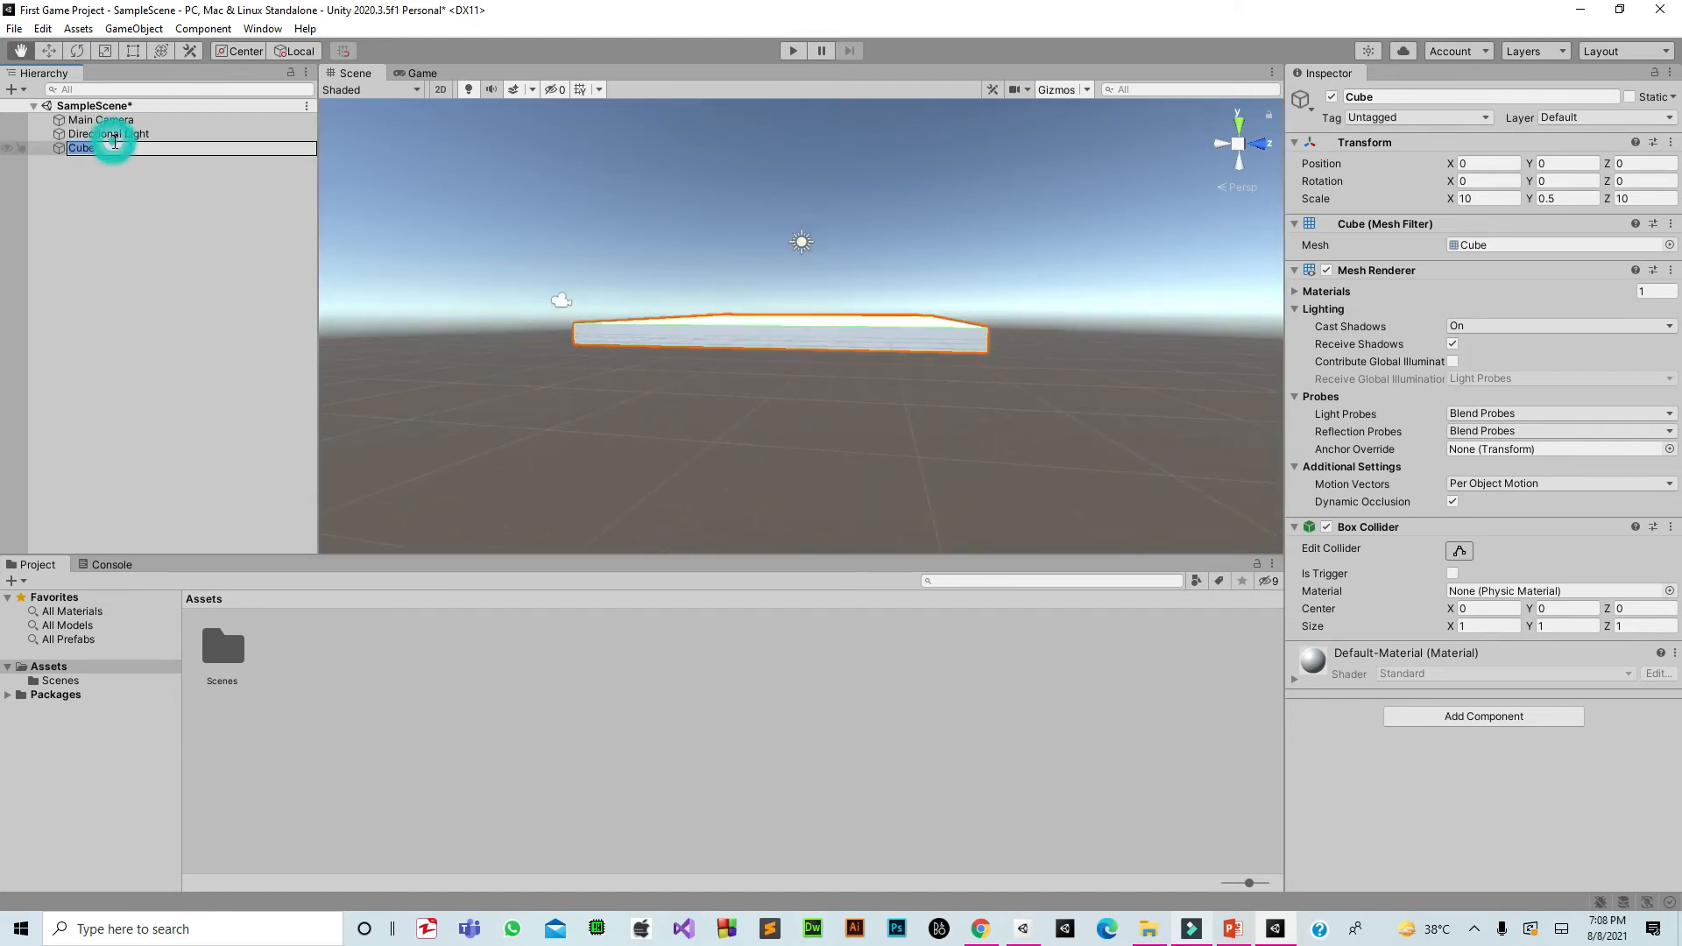
type("Ground")
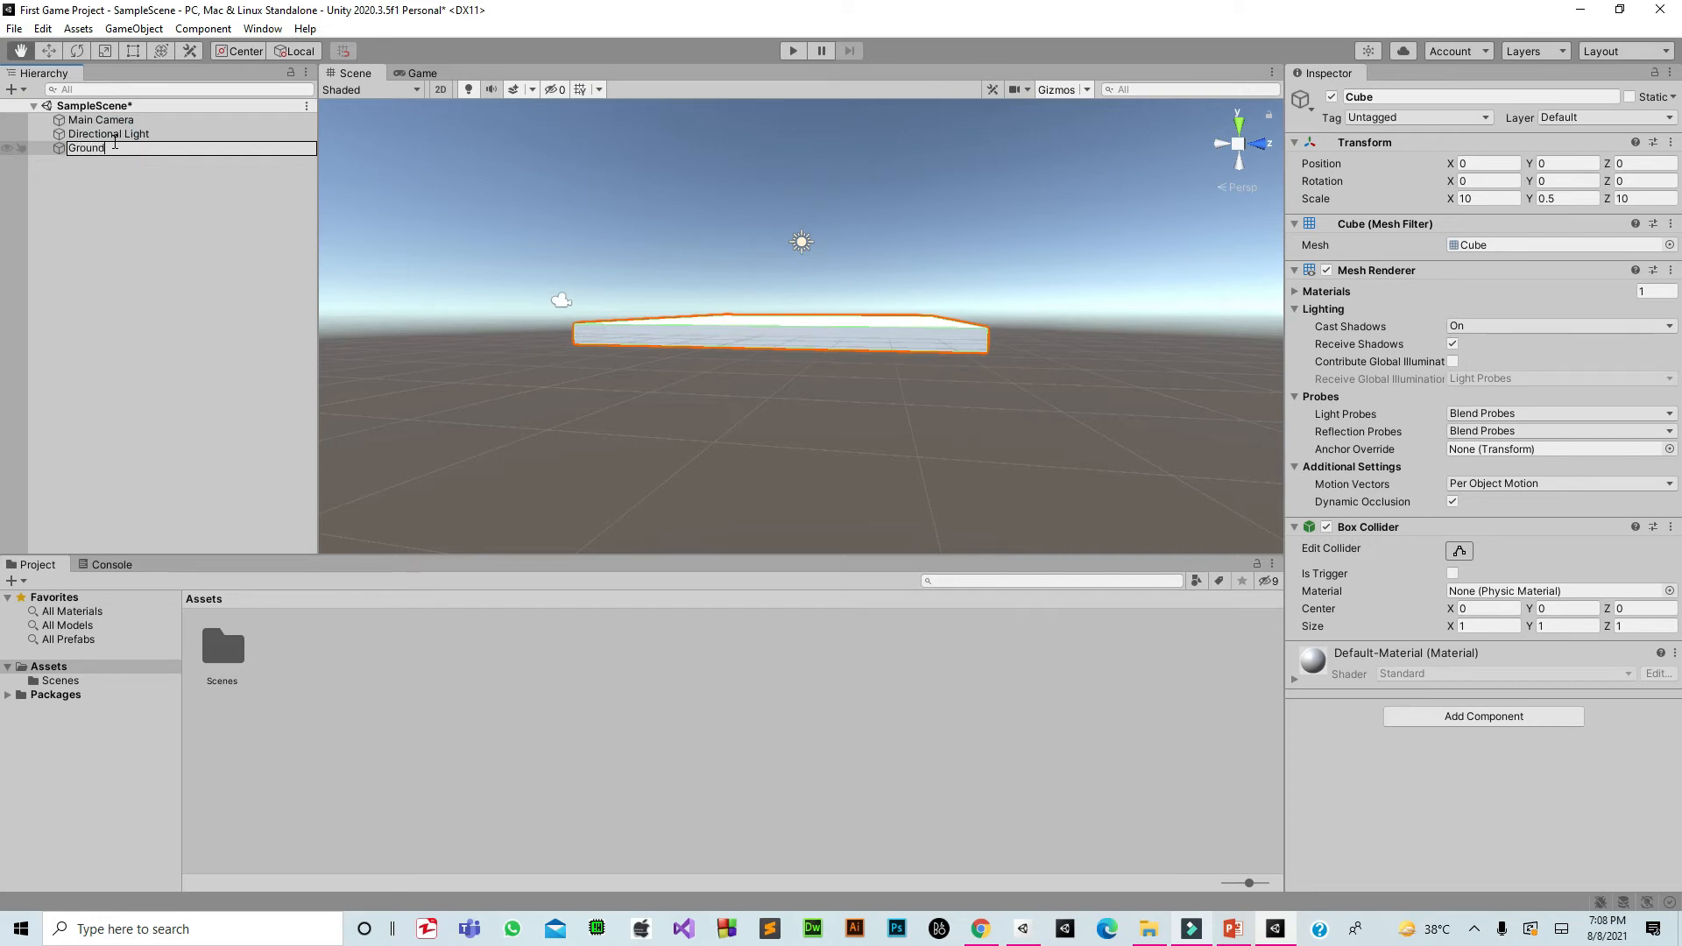
left_click(126, 154)
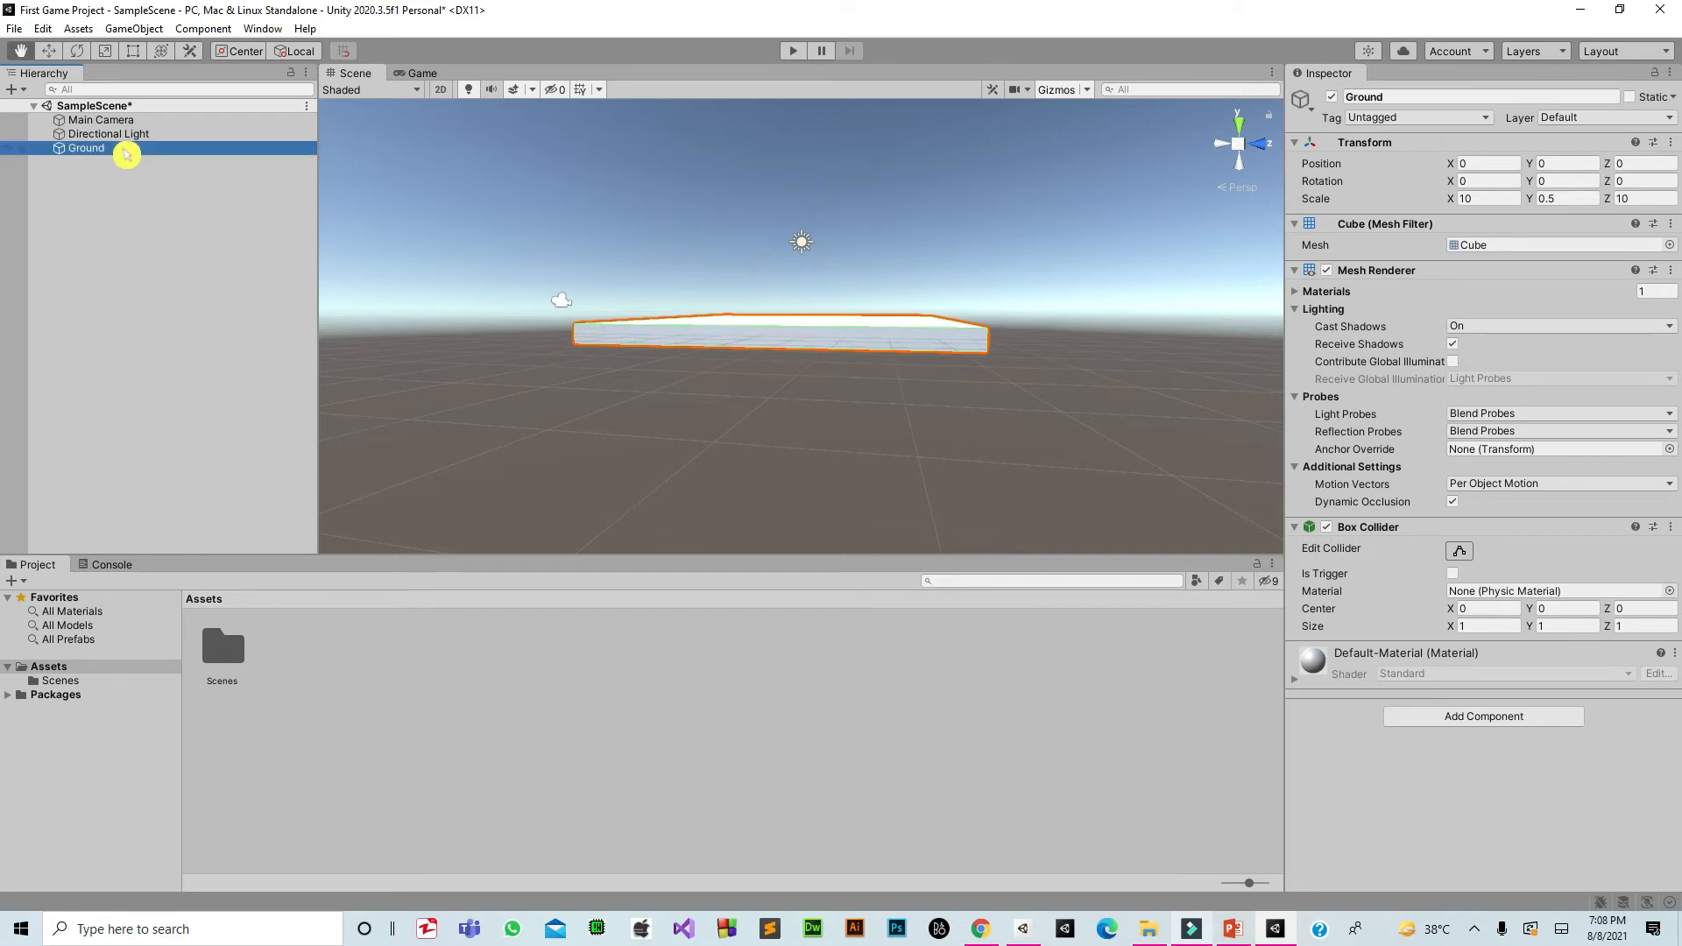
Add a new cube to the scene alongside the Ground slab and reset its Transform
left_click_drag(809, 362, 811, 432)
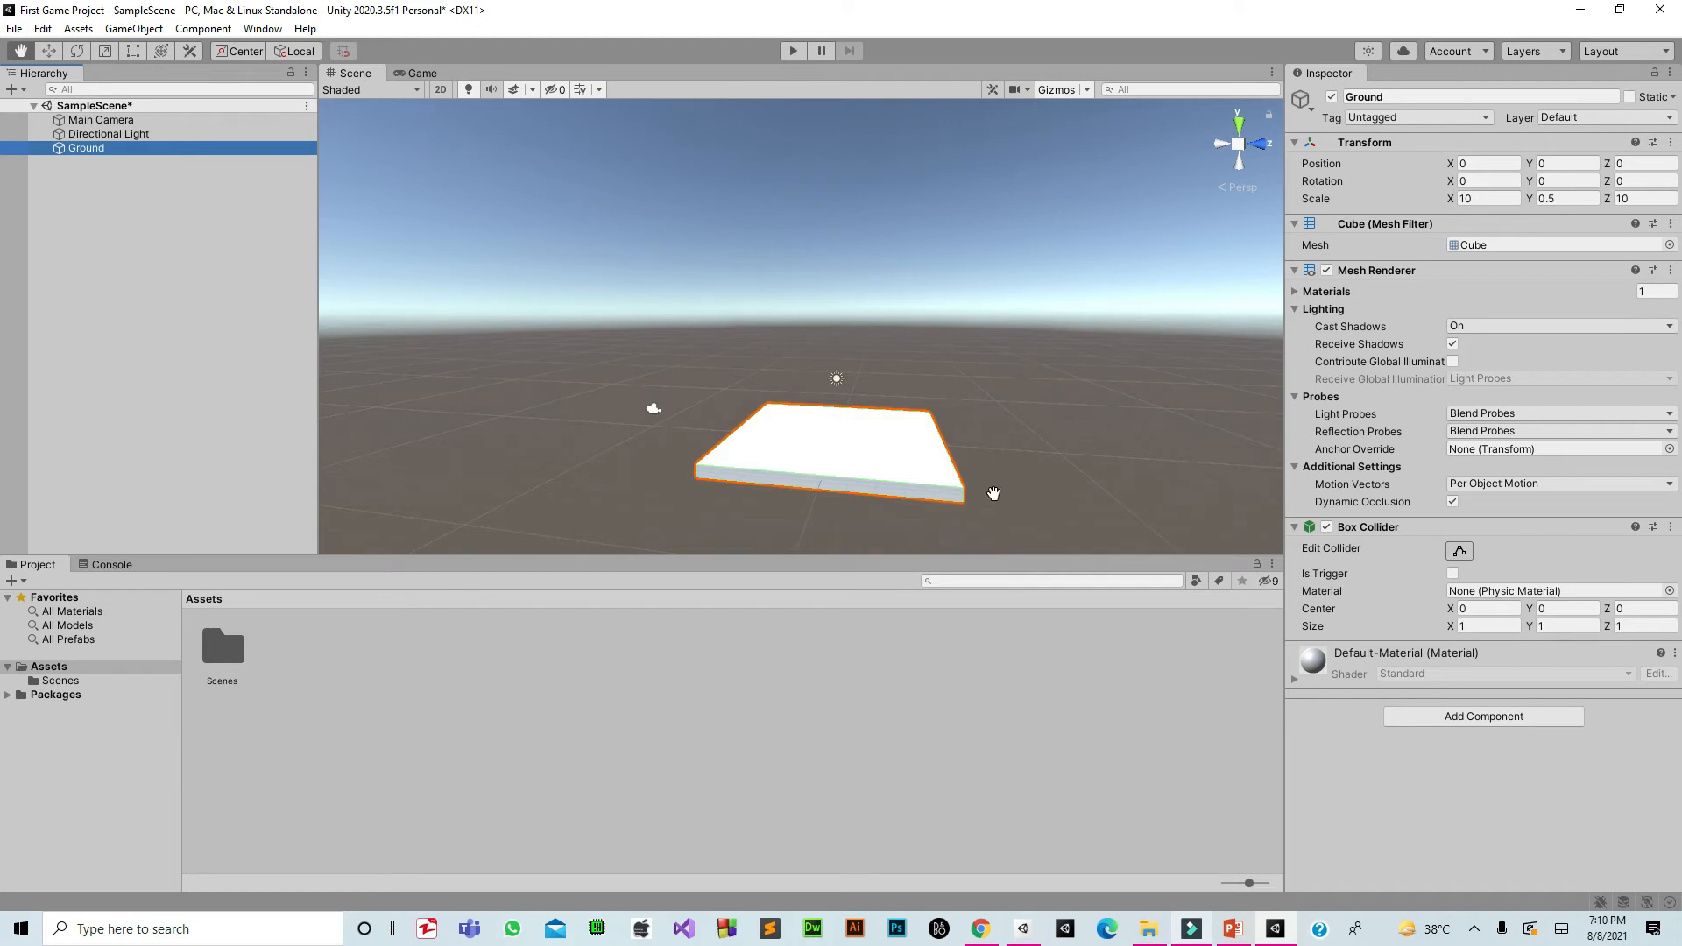
left_click_drag(994, 493, 900, 452)
left_click_drag(777, 444, 825, 426)
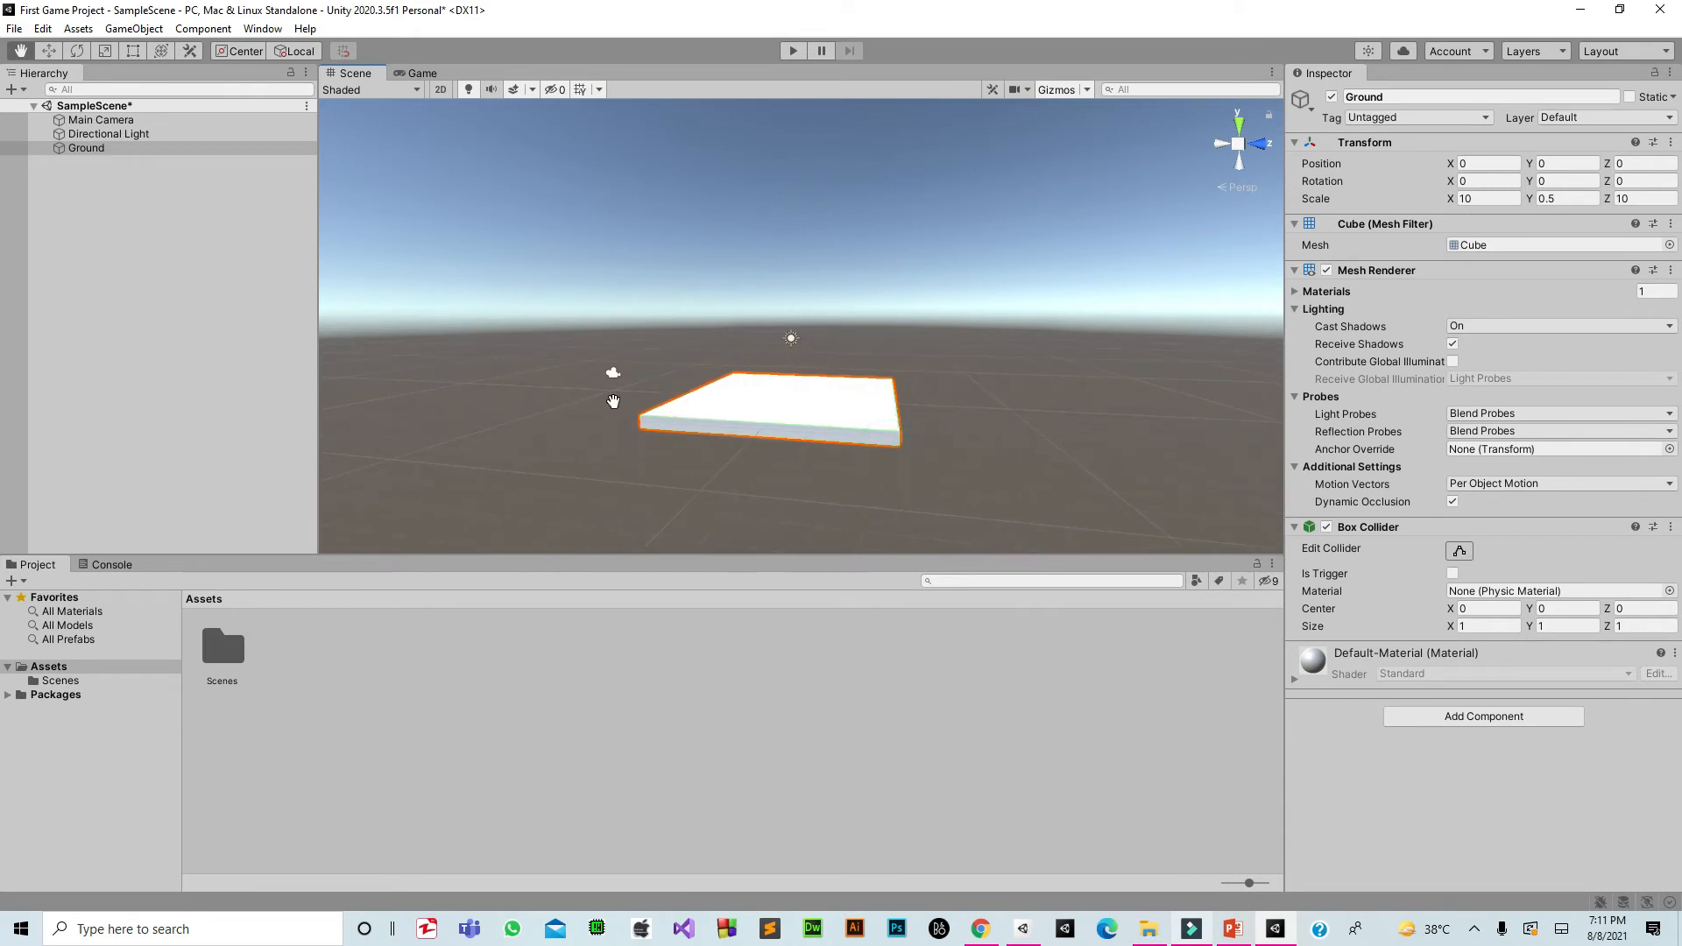
right_click(181, 291)
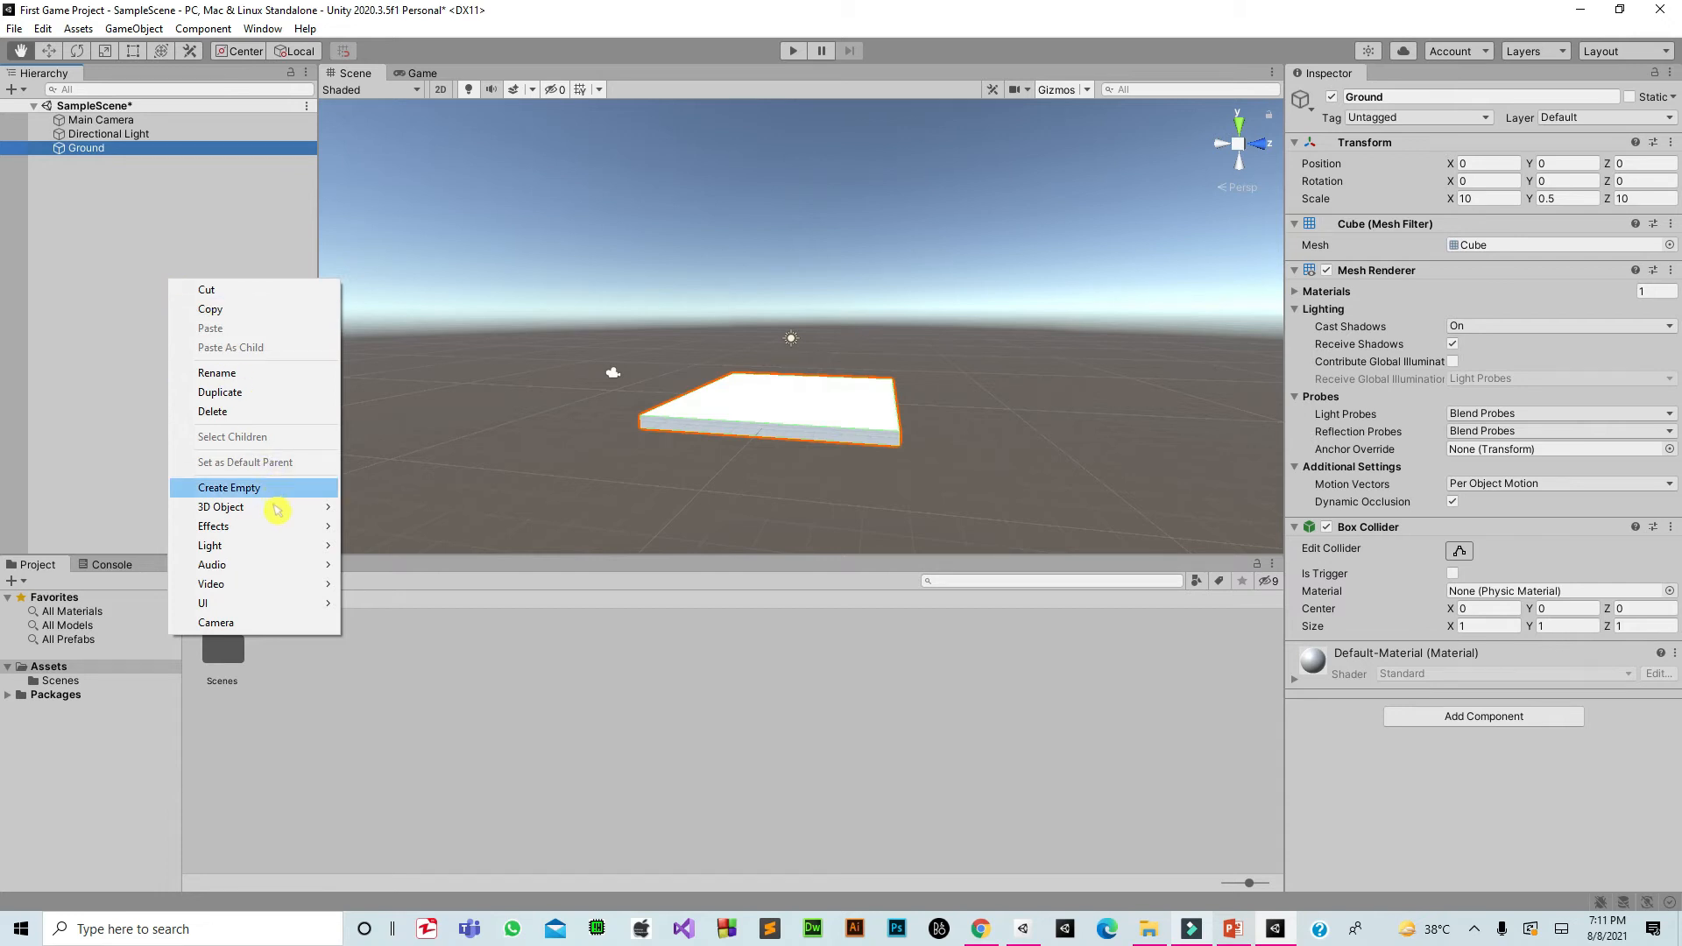
mouse_move(281, 507)
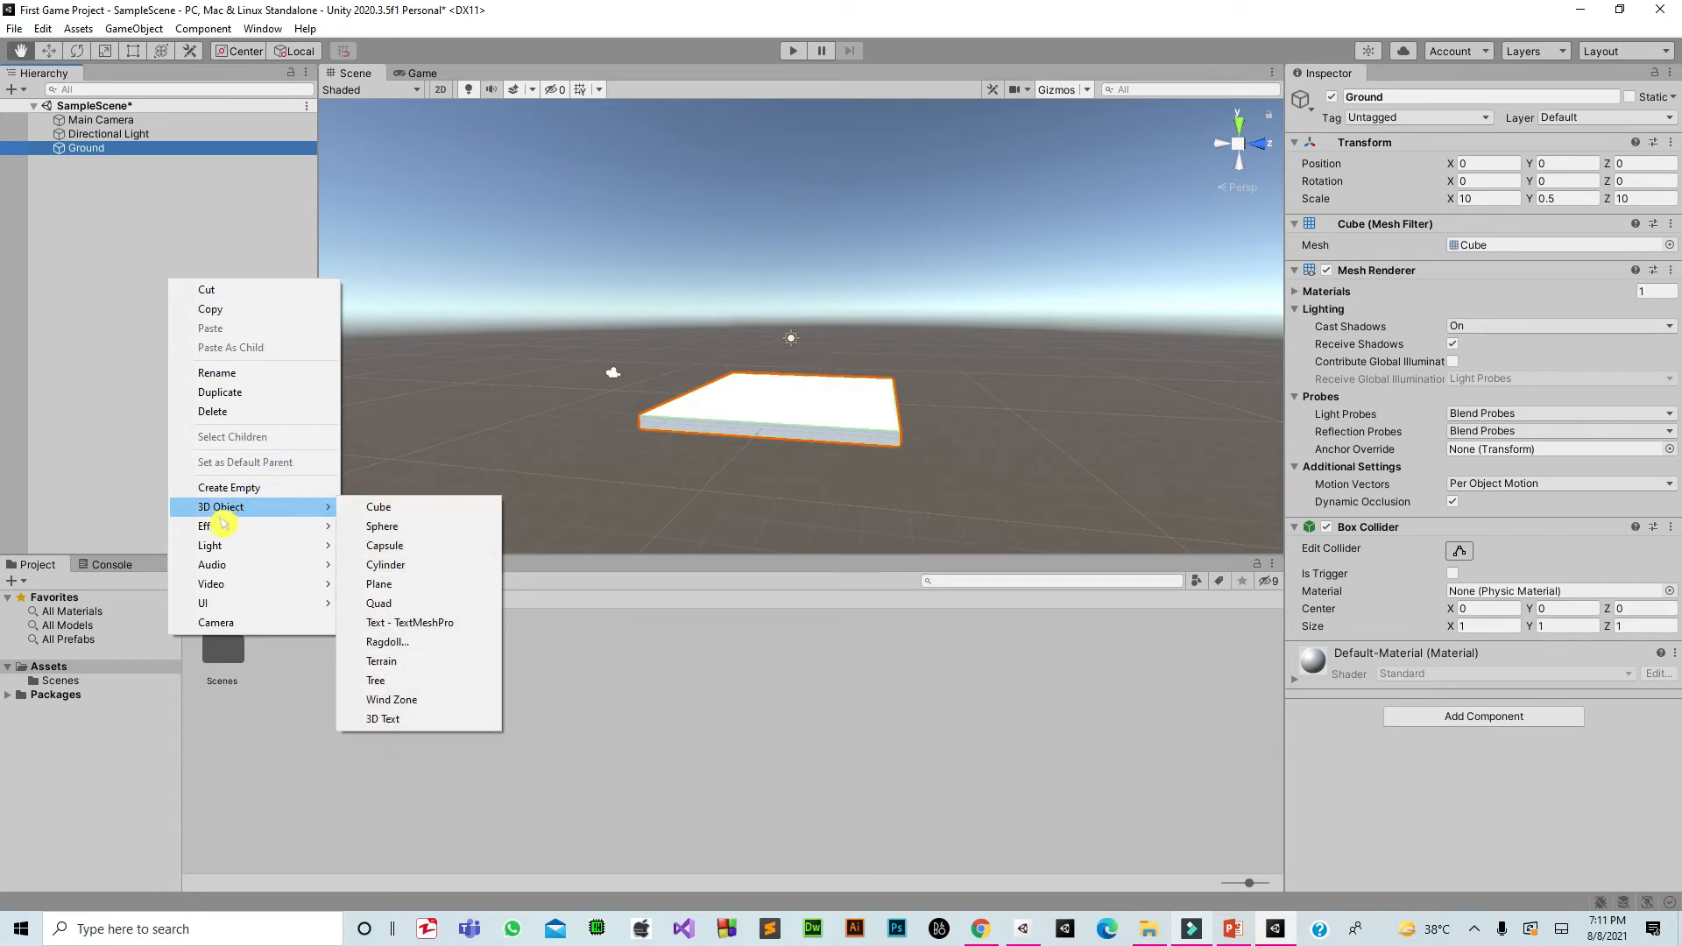
left_click(391, 508)
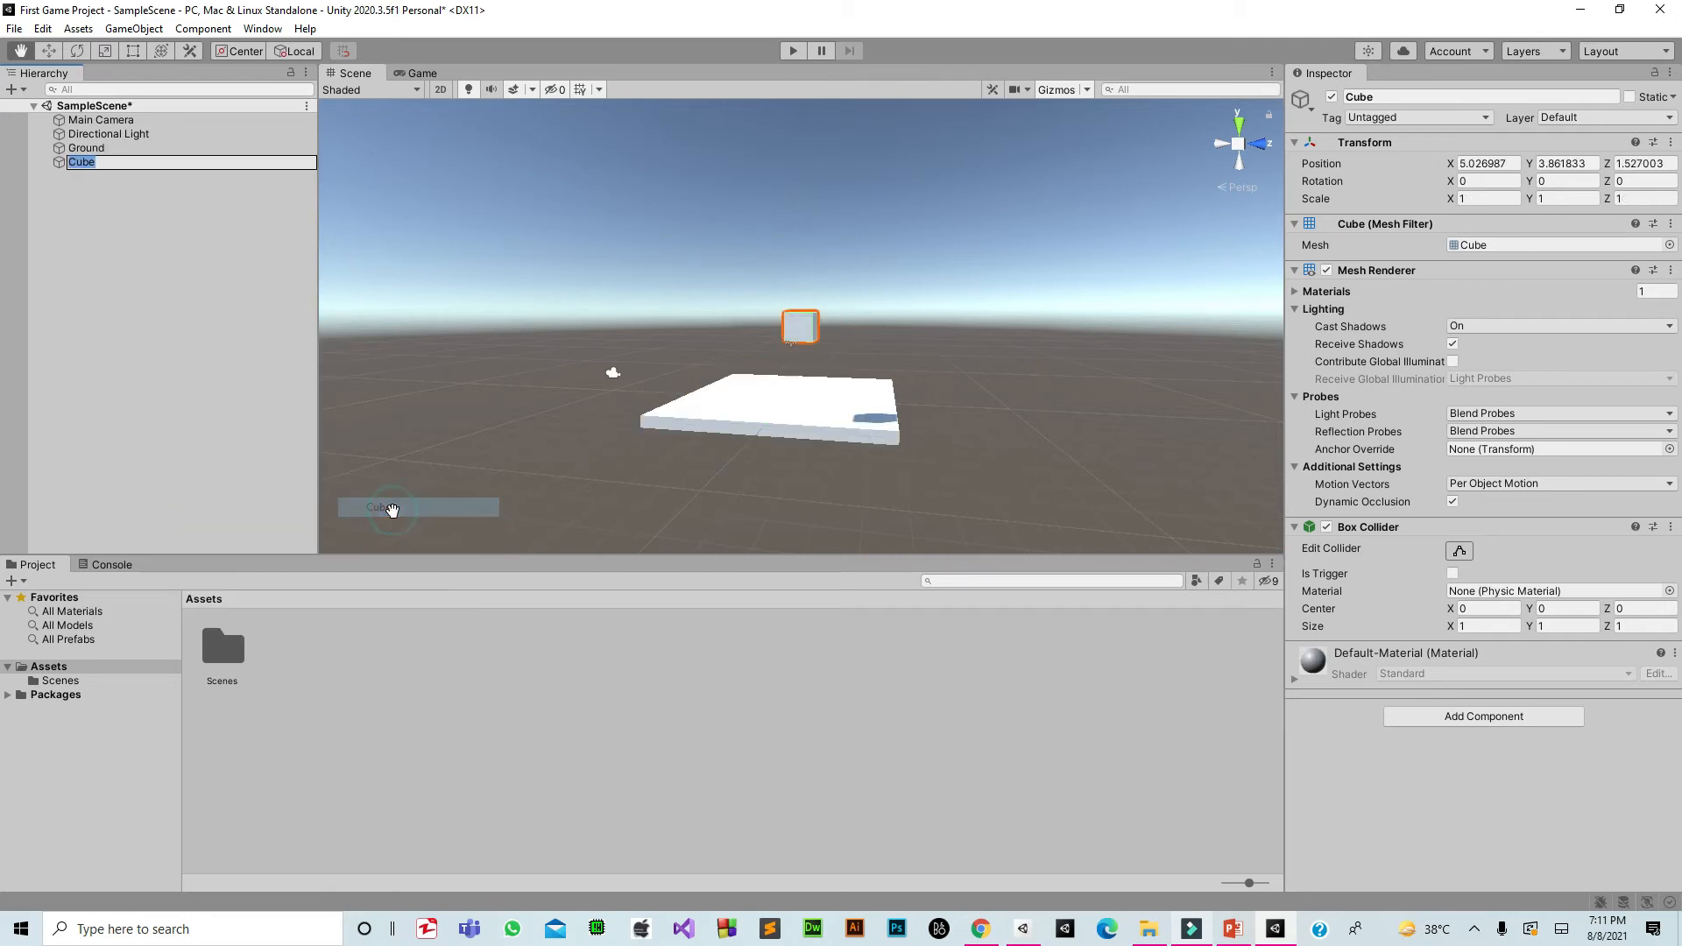
left_click(1670, 147)
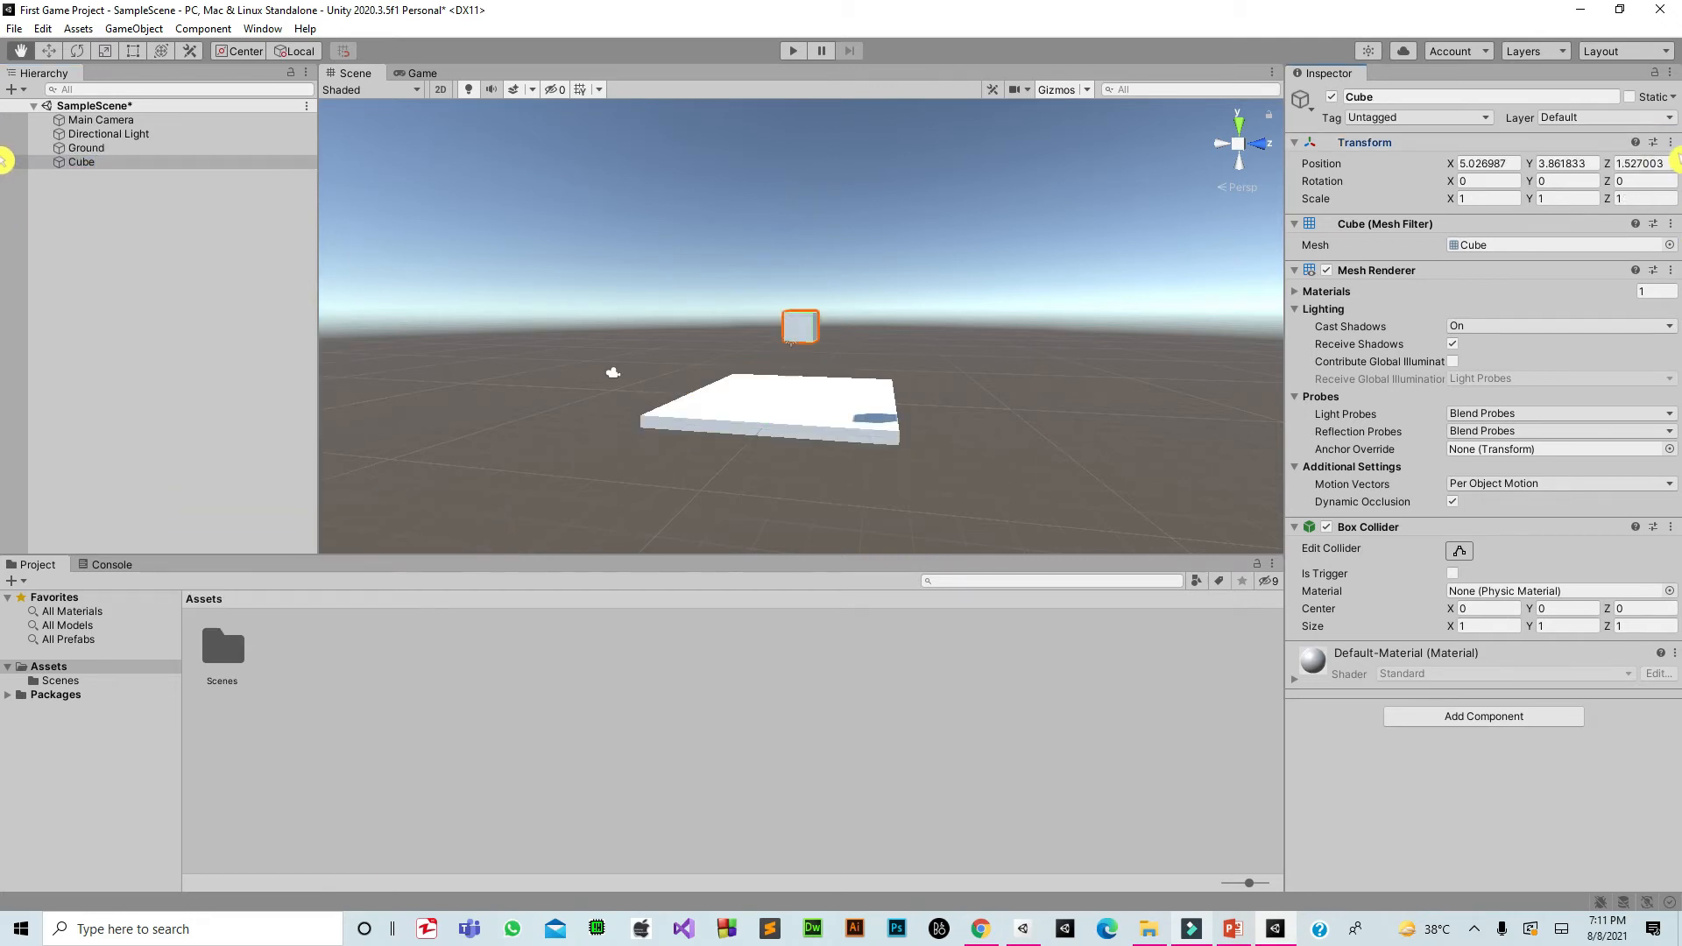
left_click(1670, 143)
left_click(1669, 170)
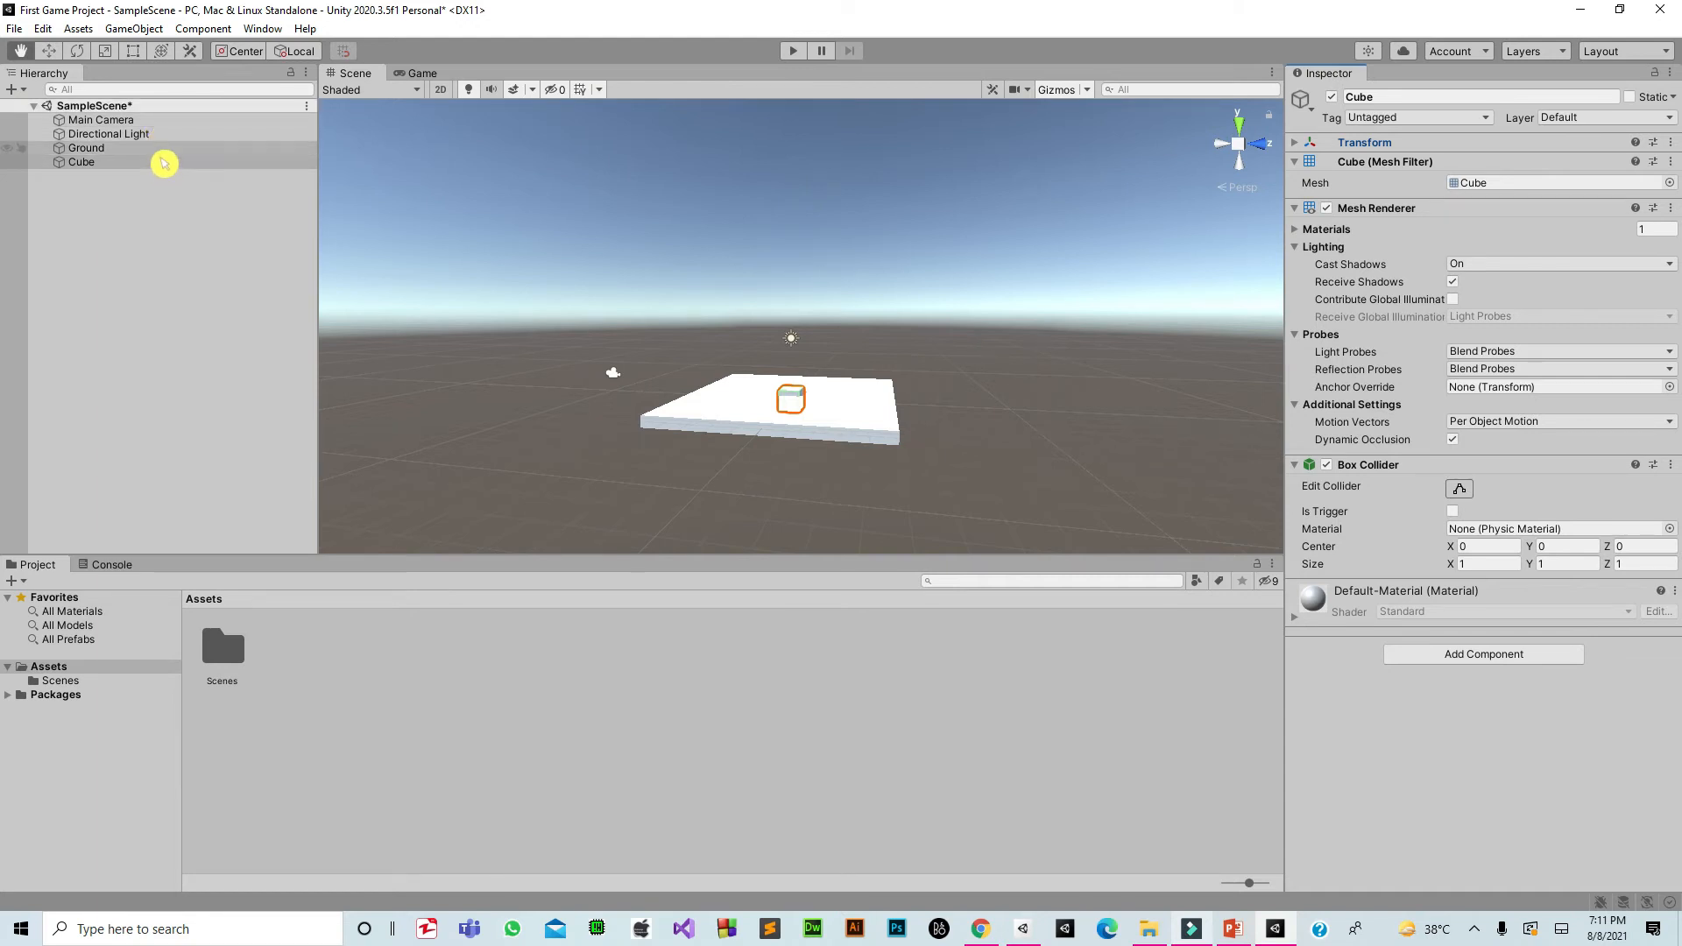
left_click(13, 89)
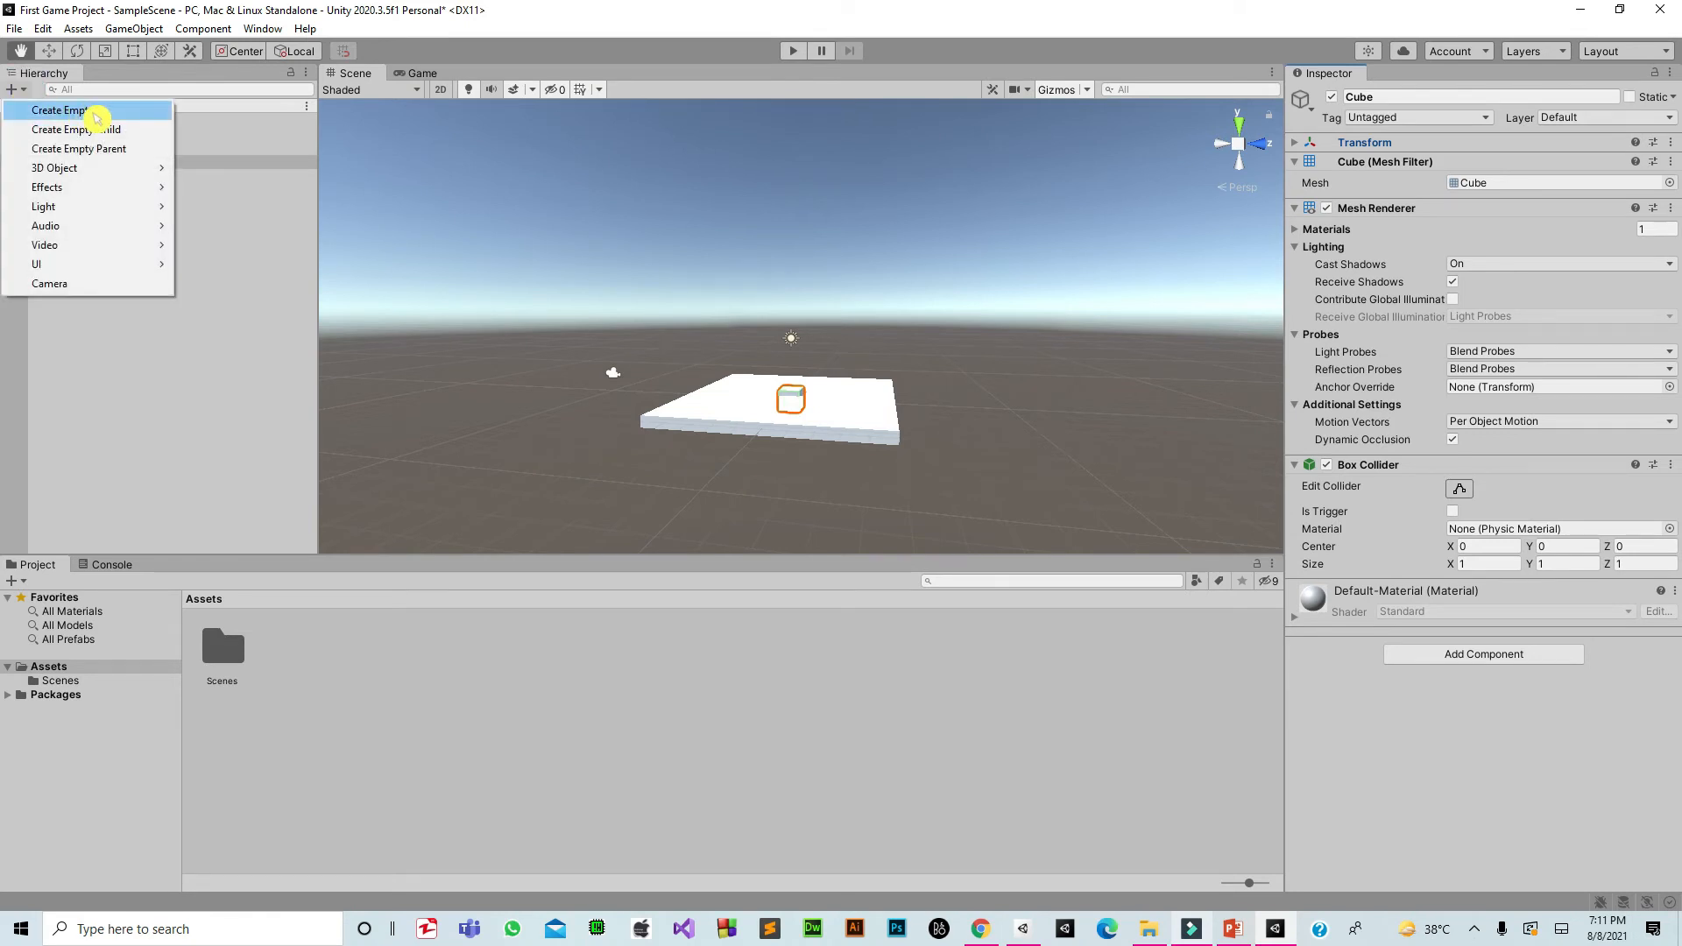
left_click(109, 312)
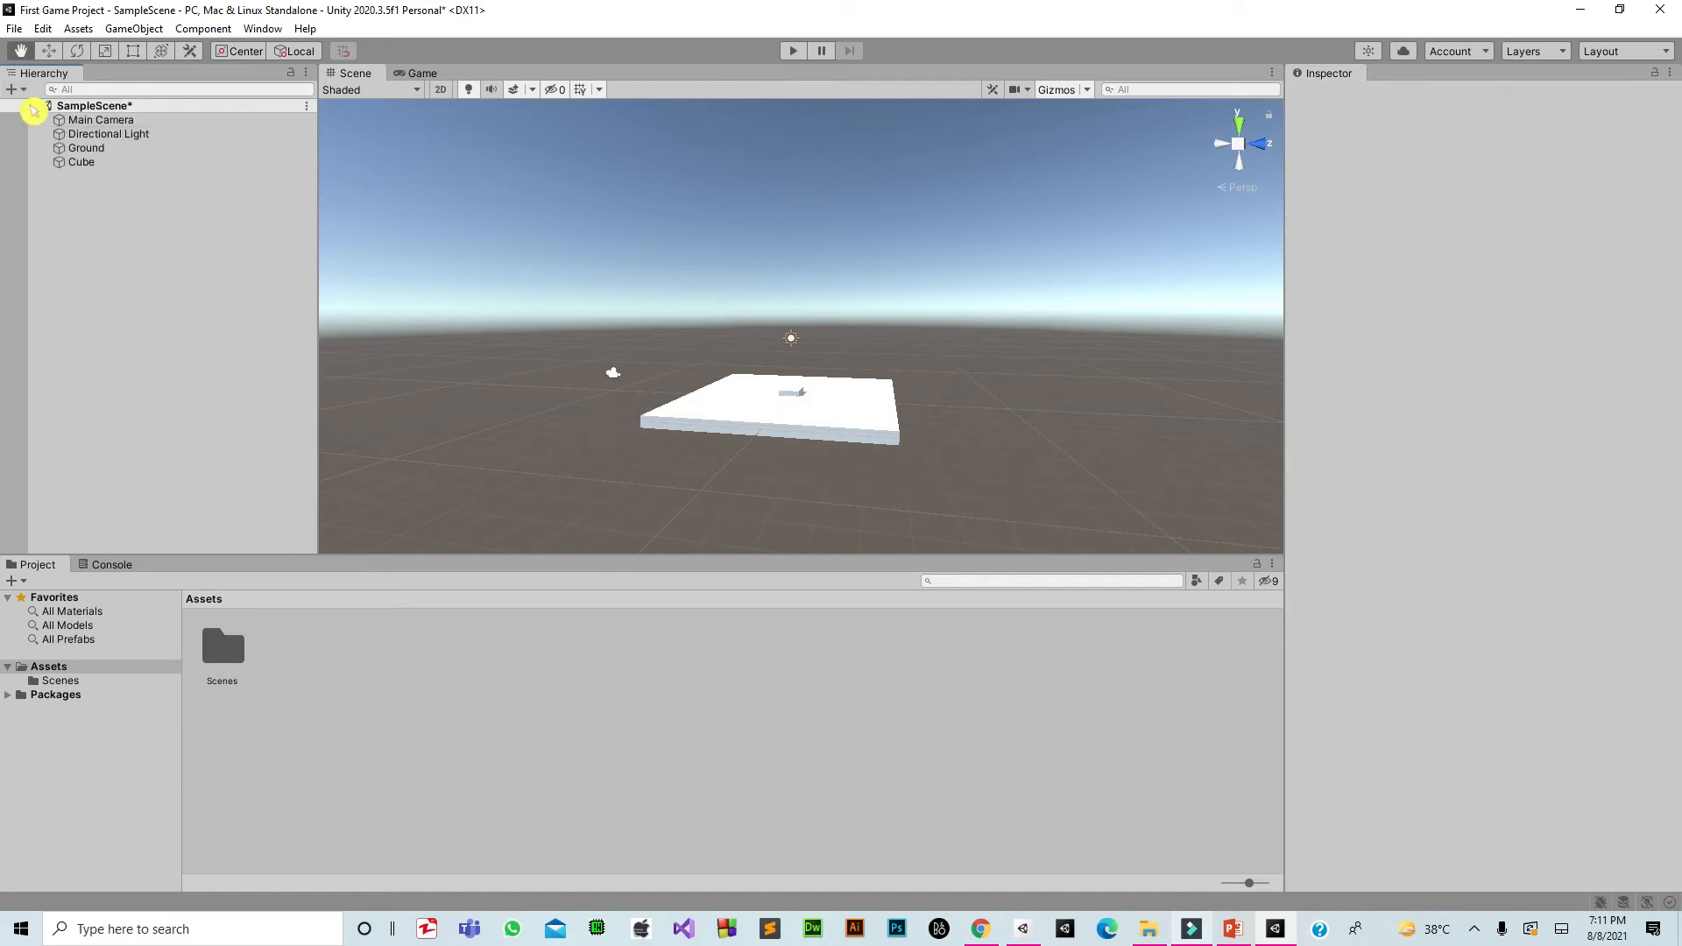
right_click(180, 342)
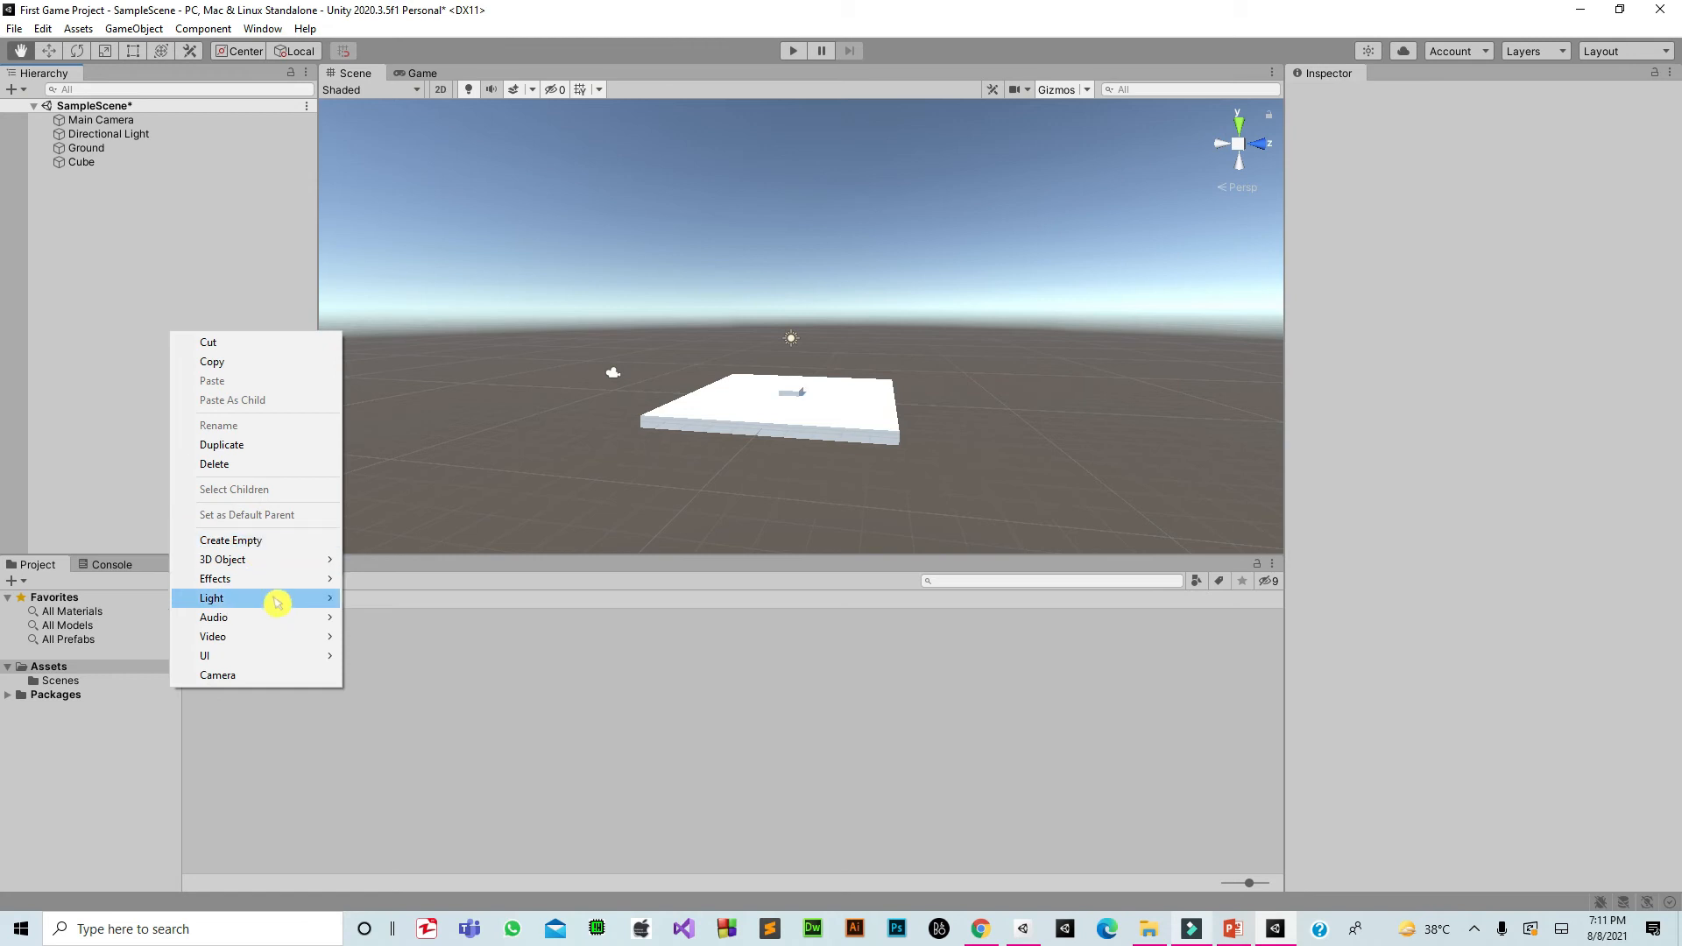
mouse_move(274, 563)
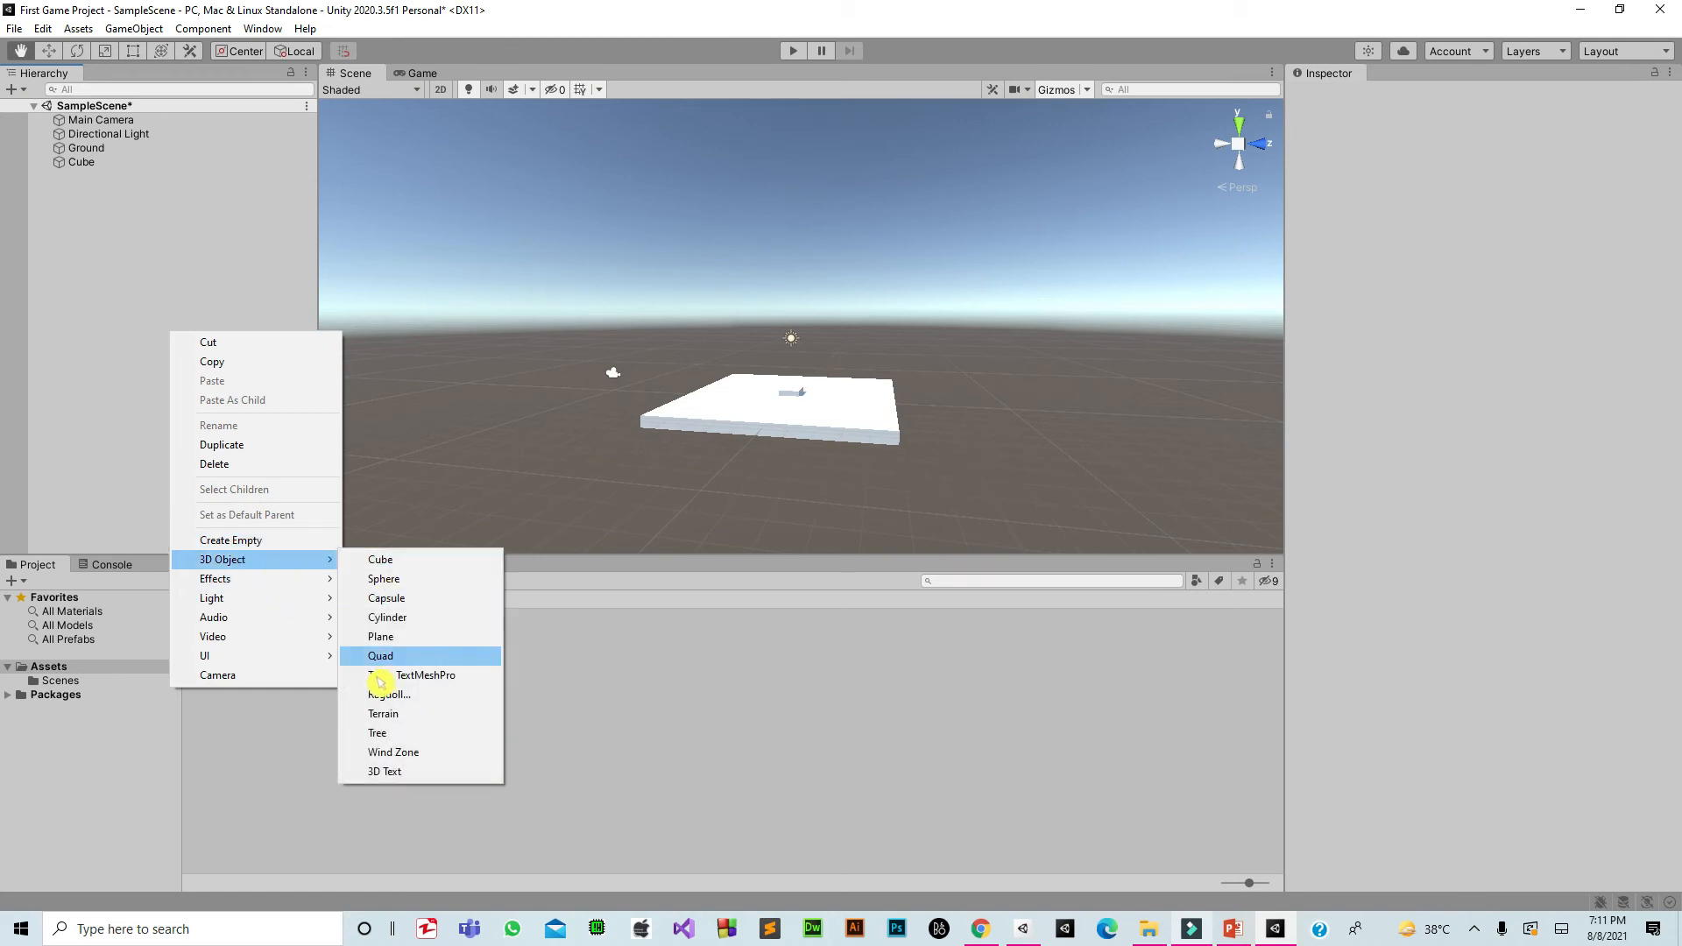
Set the cube's Y position to 0.5 so it sits above the Ground slab
left_click(140, 165)
left_click(112, 165)
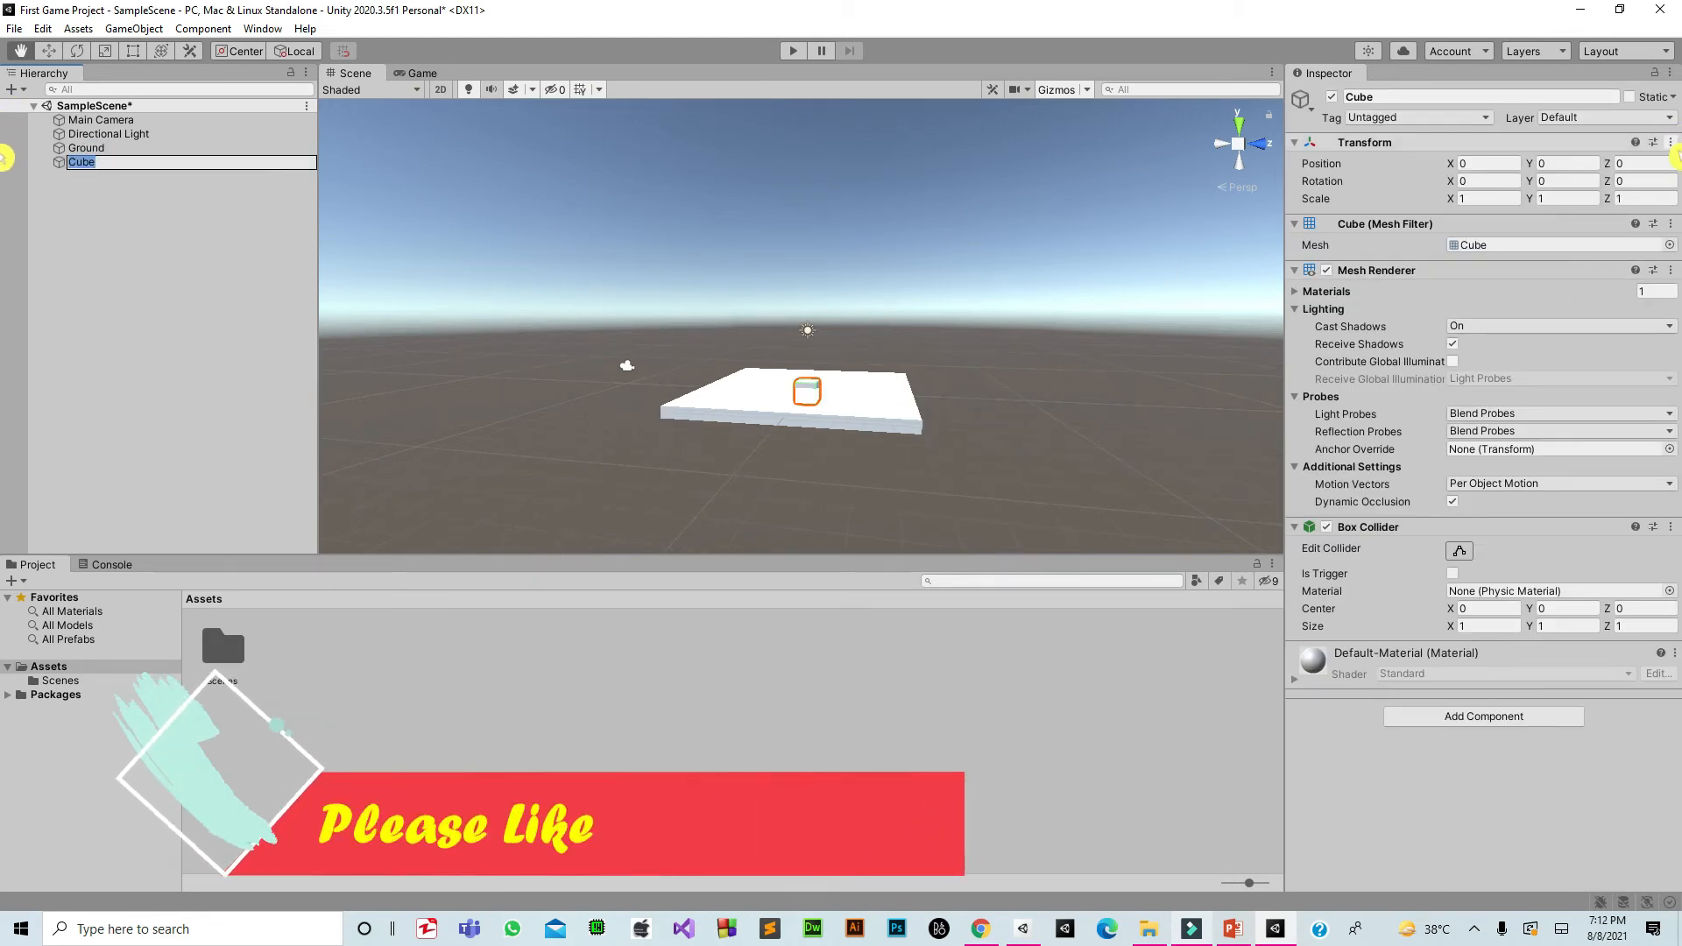
left_click(1671, 145)
left_click(1568, 161)
left_click(1566, 163)
key("BackSpace")
type(".5")
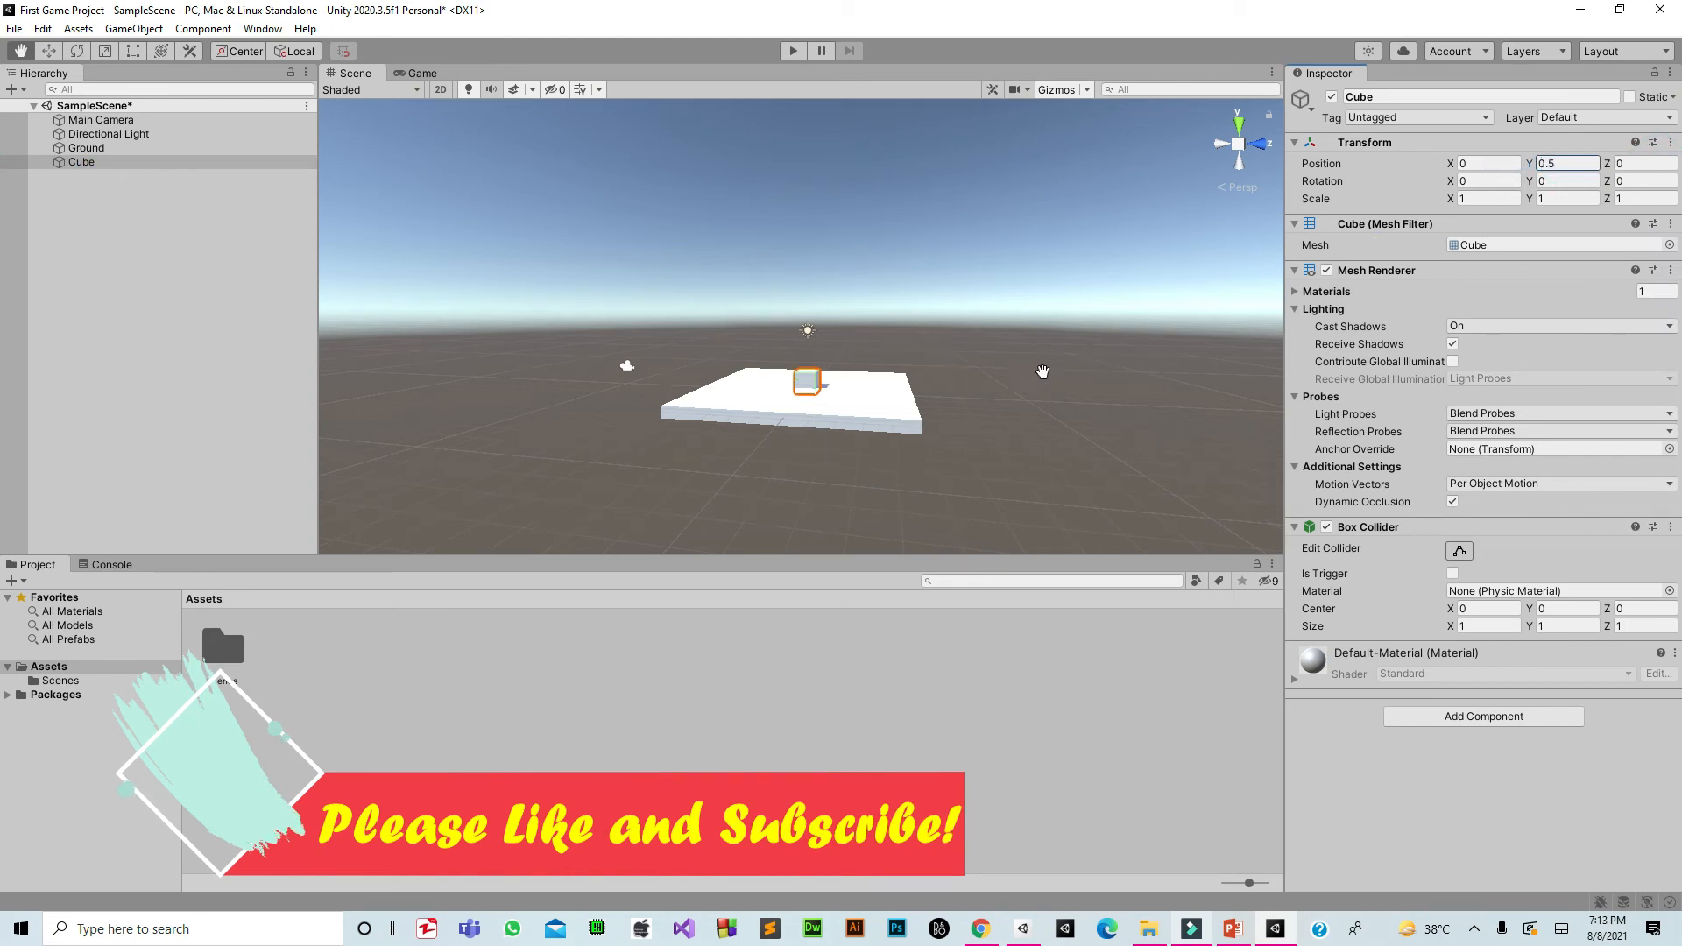
Move the cube with the Move tool toward the Ground's edge, to about Y -0.64 and Z -5.29
left_click_drag(856, 420, 849, 477)
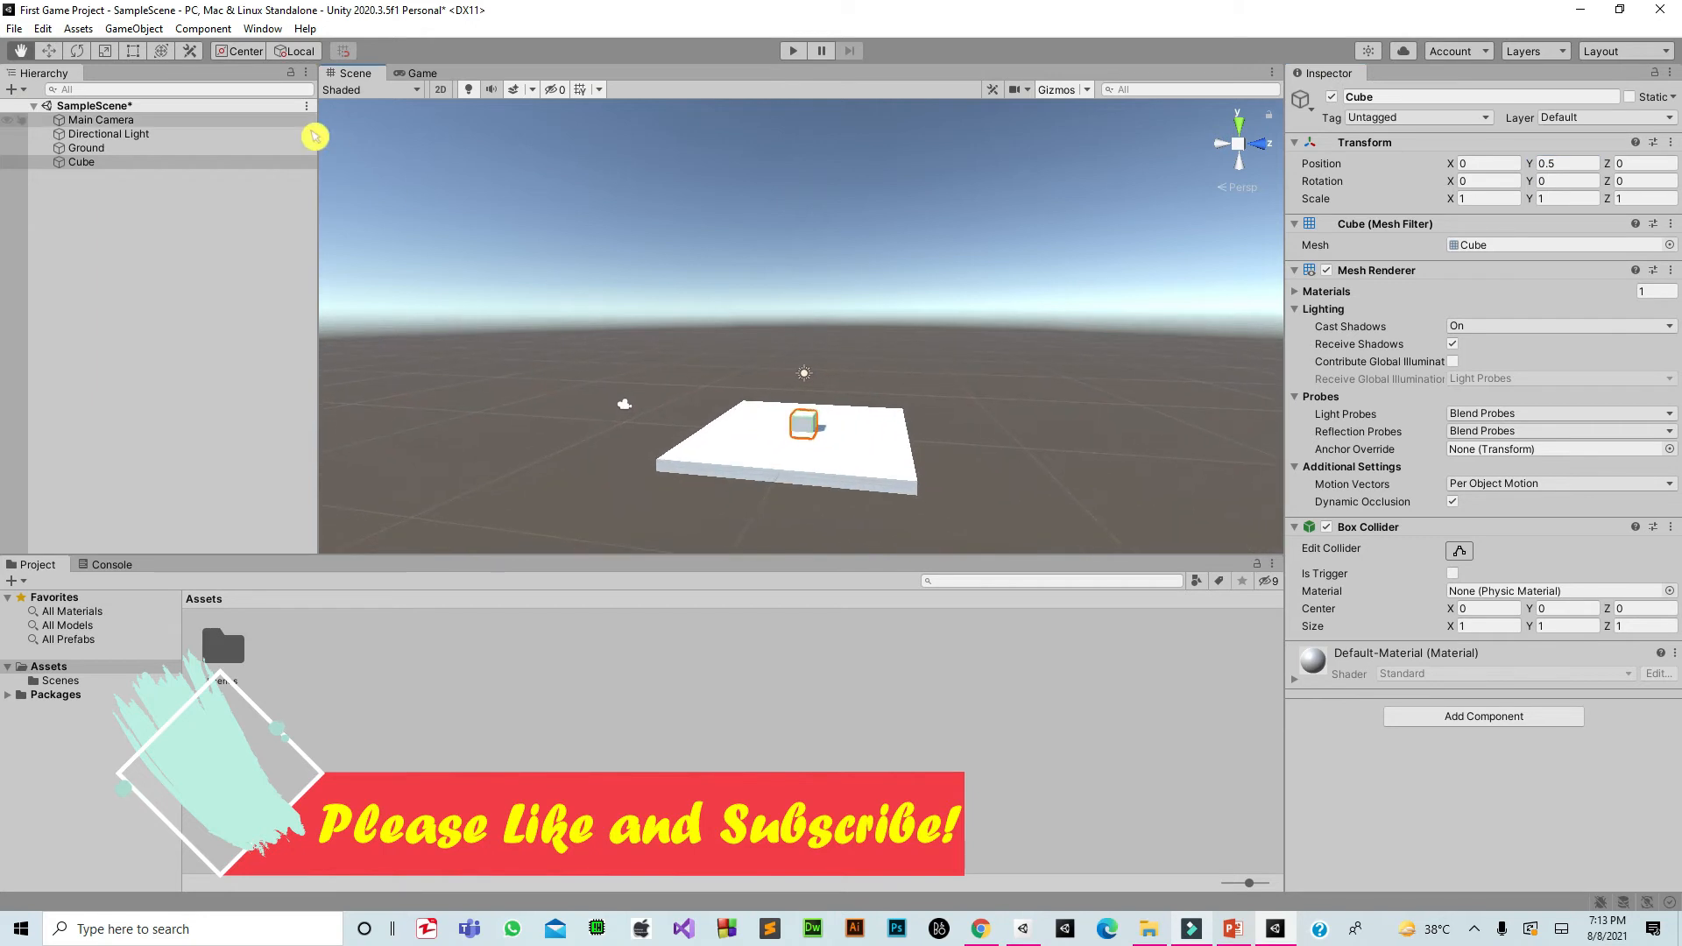
left_click(48, 51)
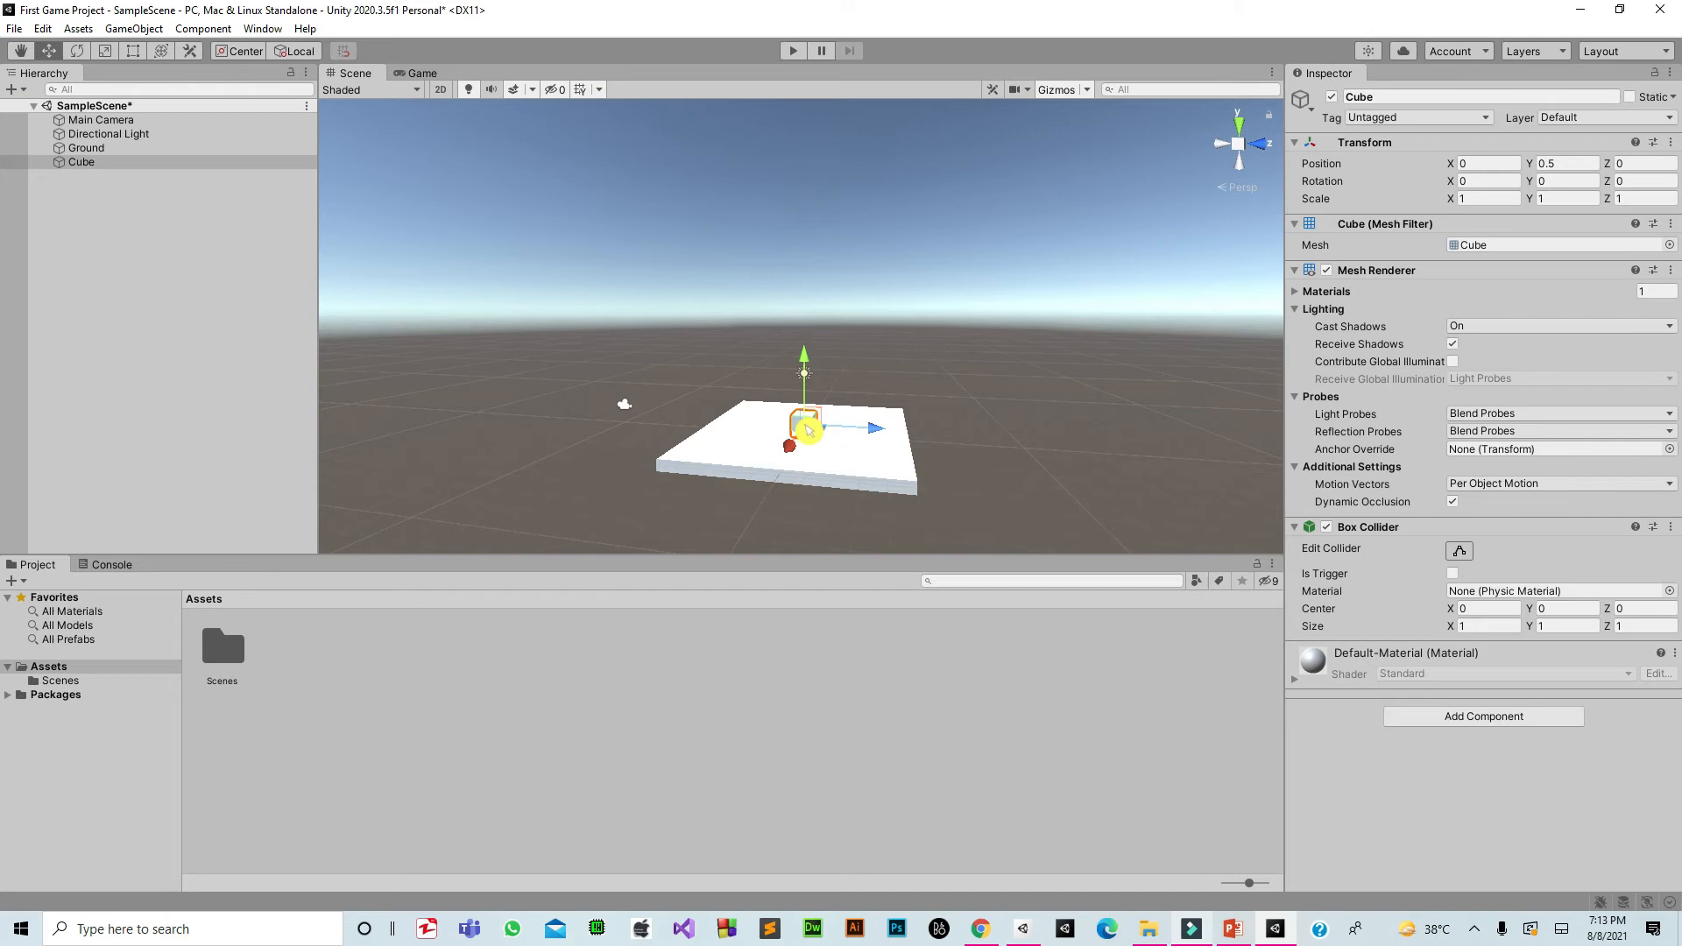
left_click_drag(817, 432, 720, 447)
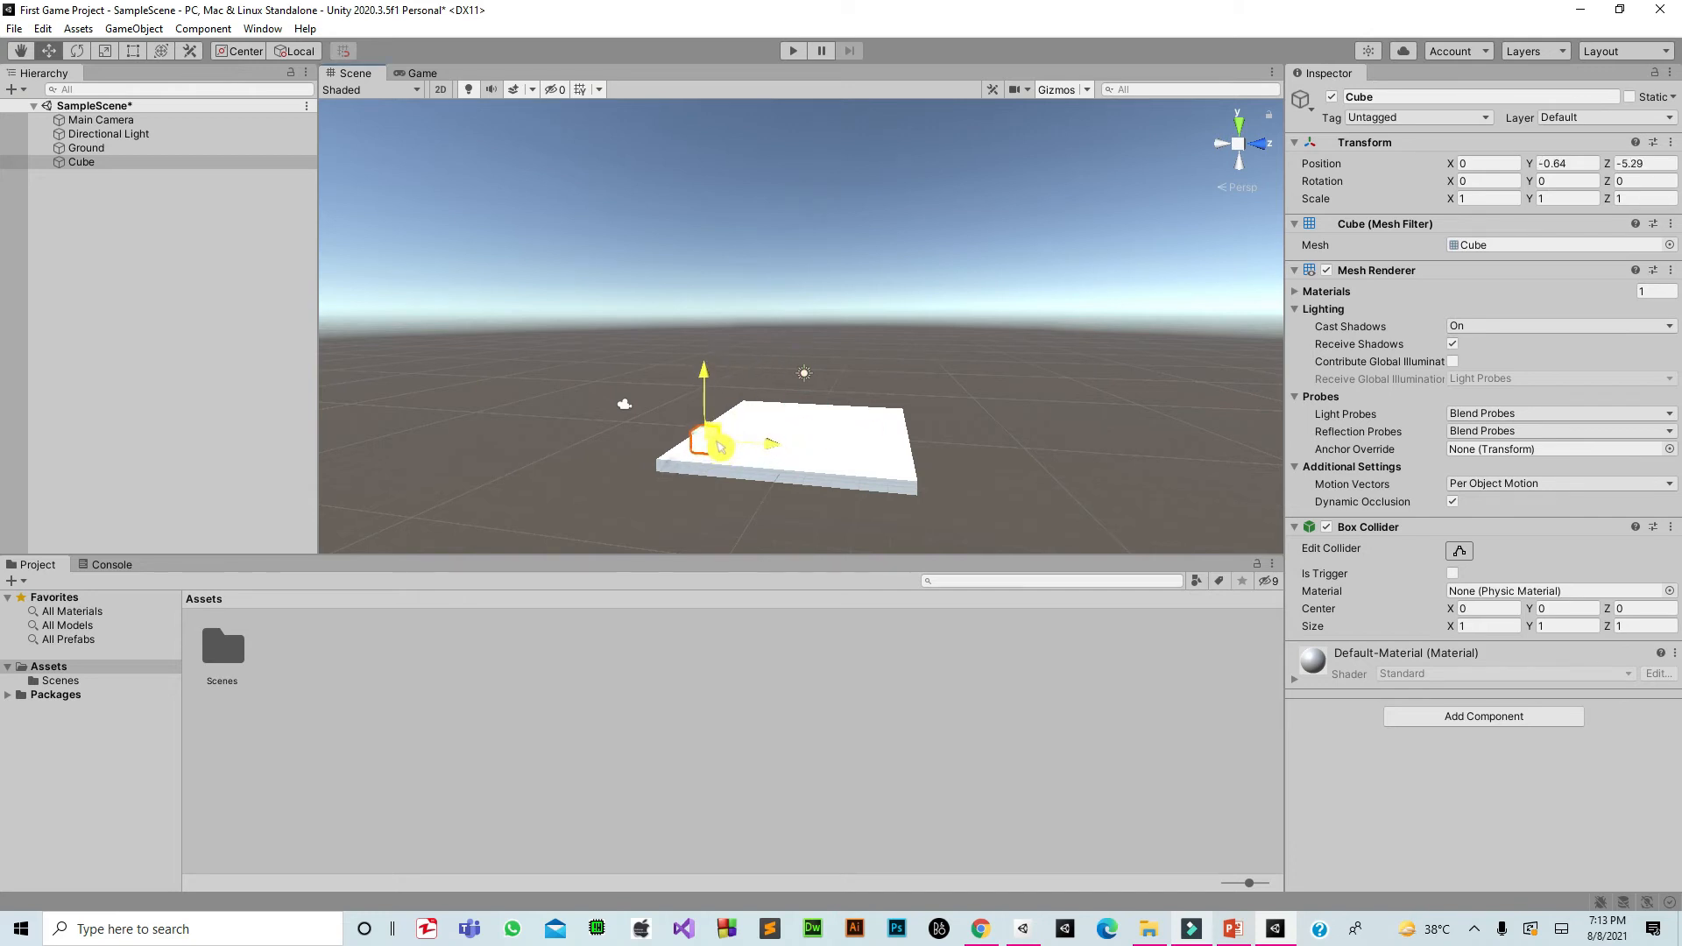
left_click(731, 490)
scroll(730, 490, "down", 3)
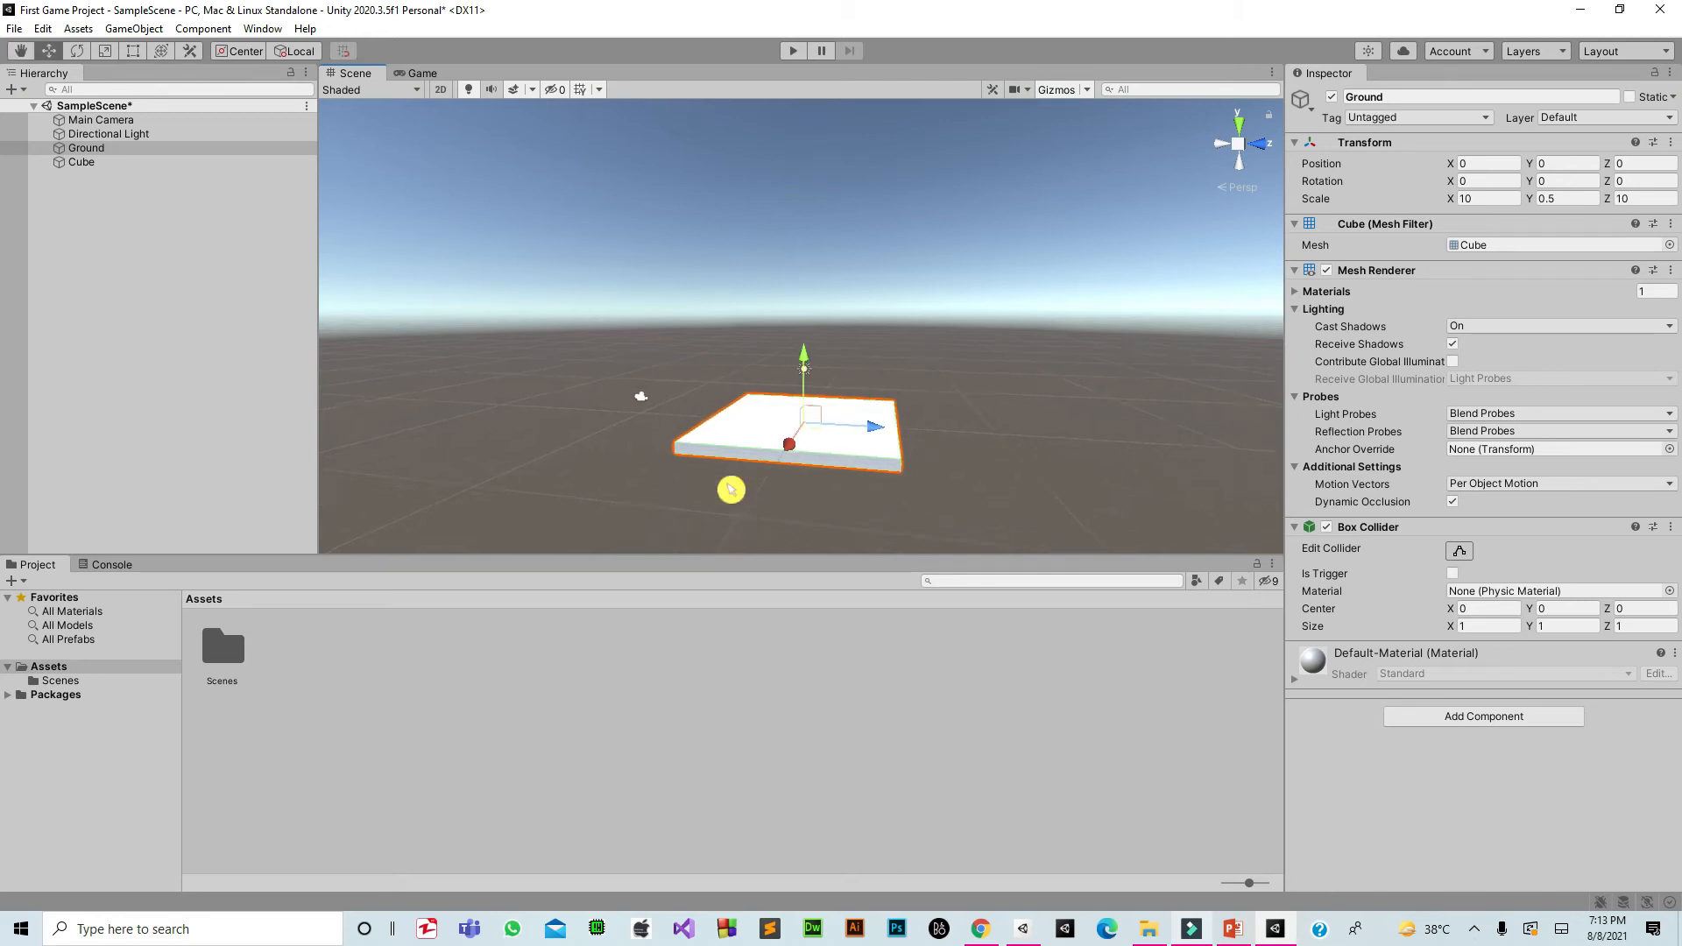
scroll(731, 490, "up", 1)
left_click_drag(730, 490, 748, 443, "alt")
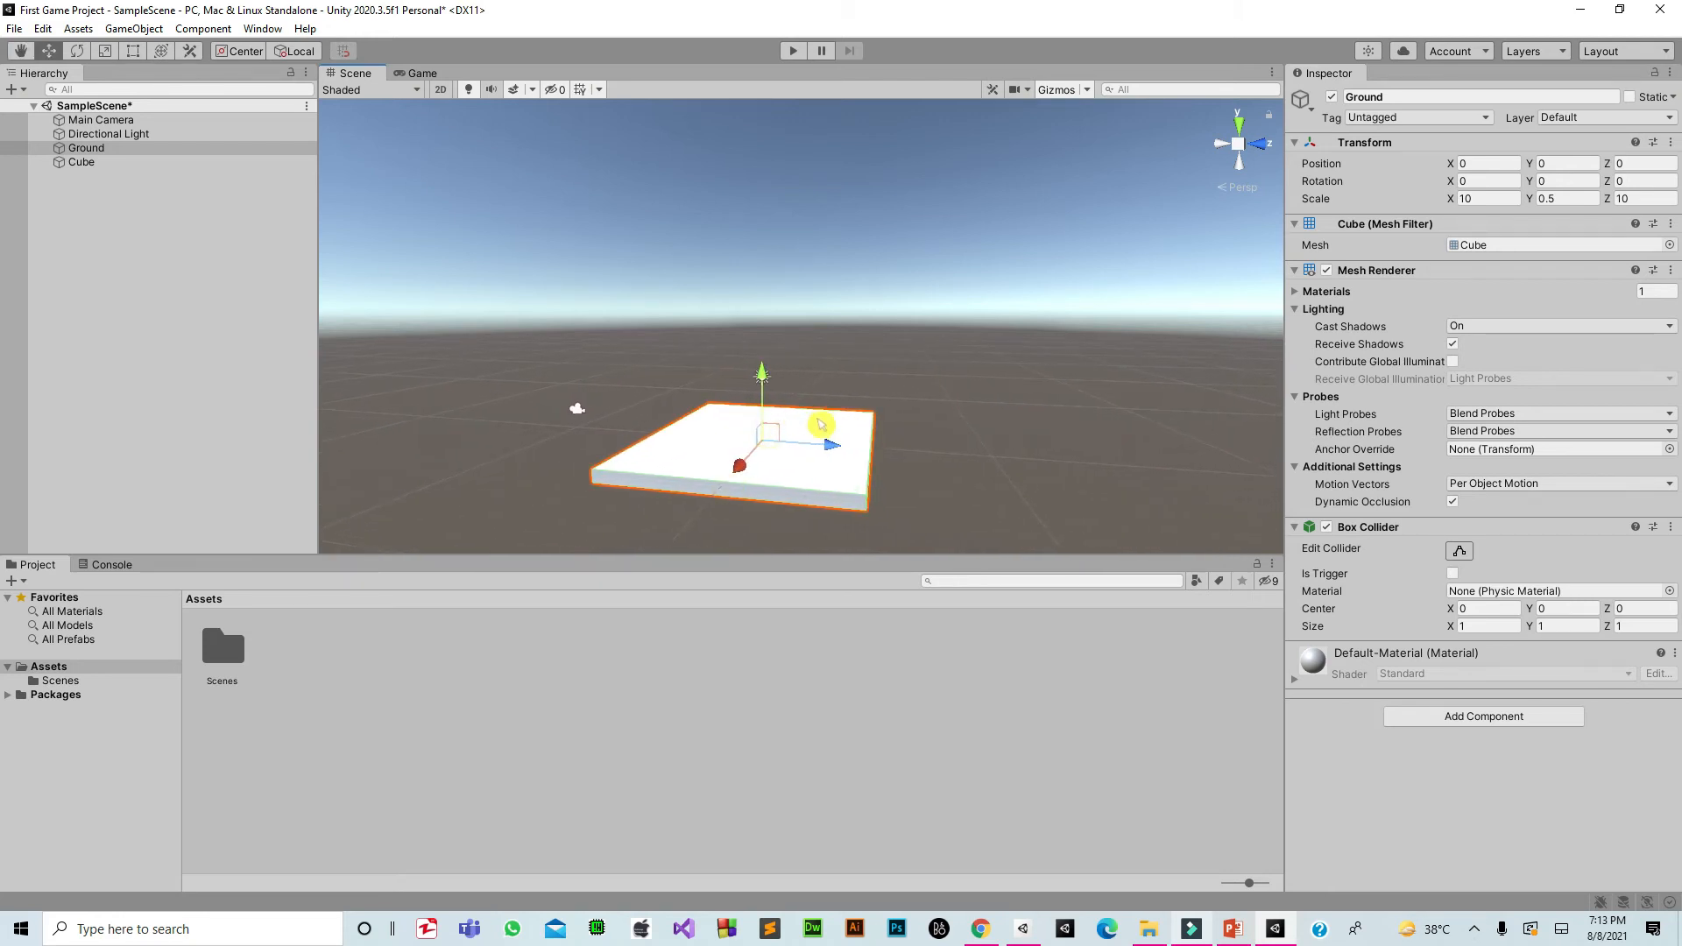
Duplicate the cube three times and move the copies along the X axis to about -2.2, -4.7 and -7.68
left_click(230, 163)
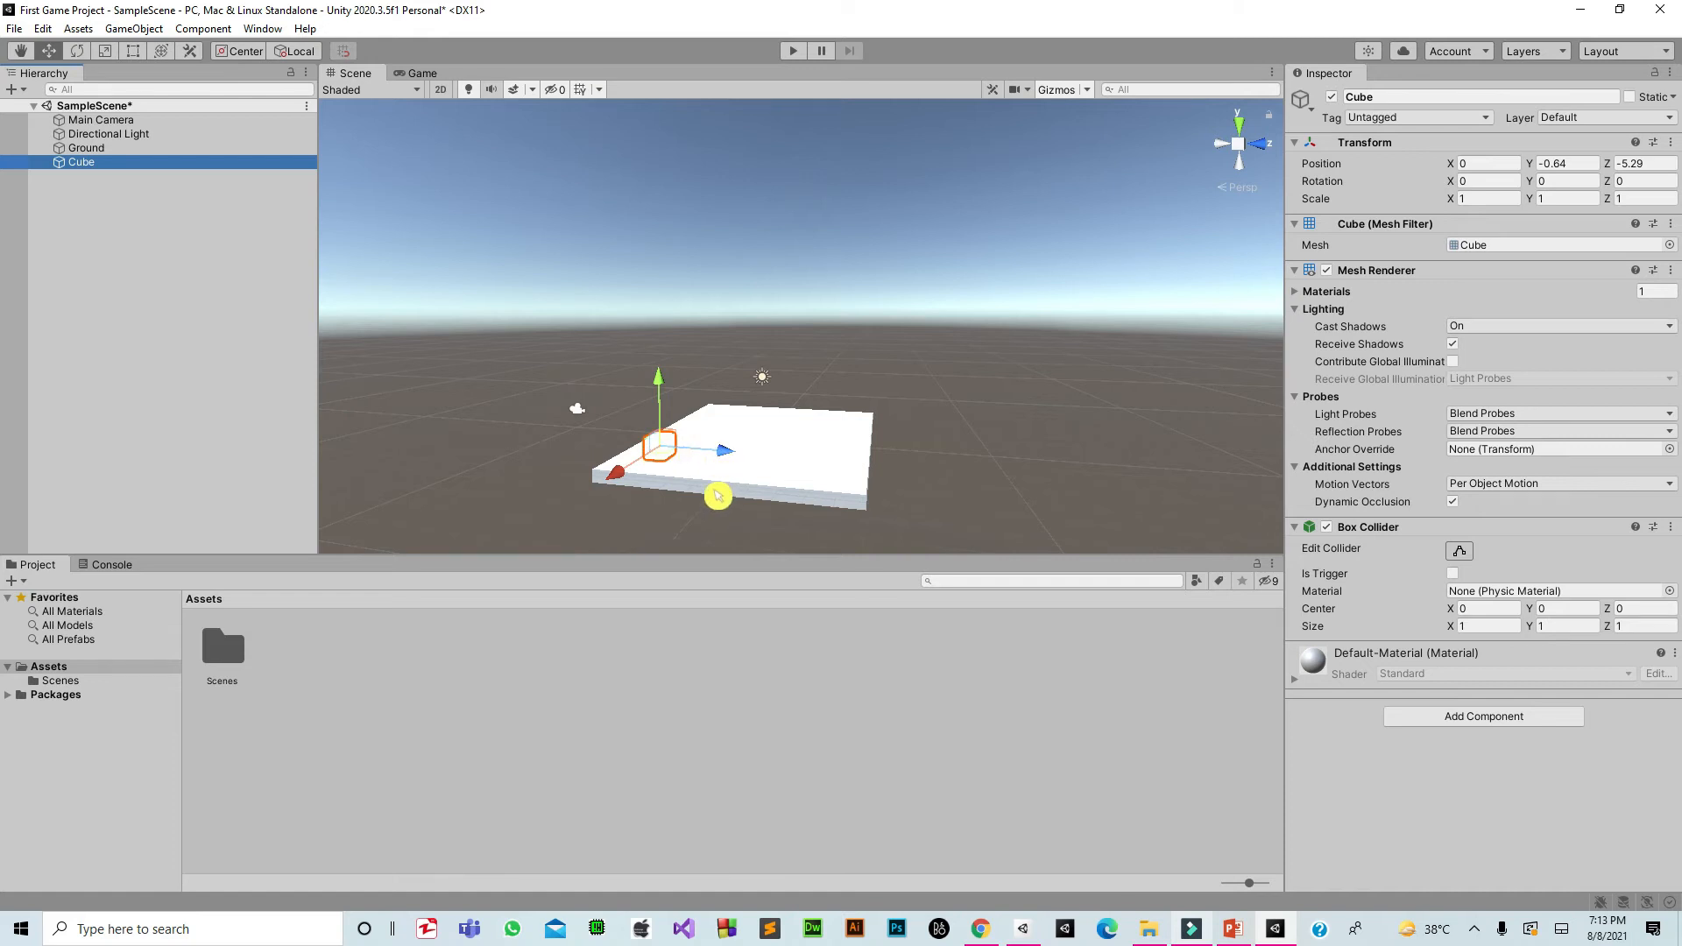
key("ctrl+d")
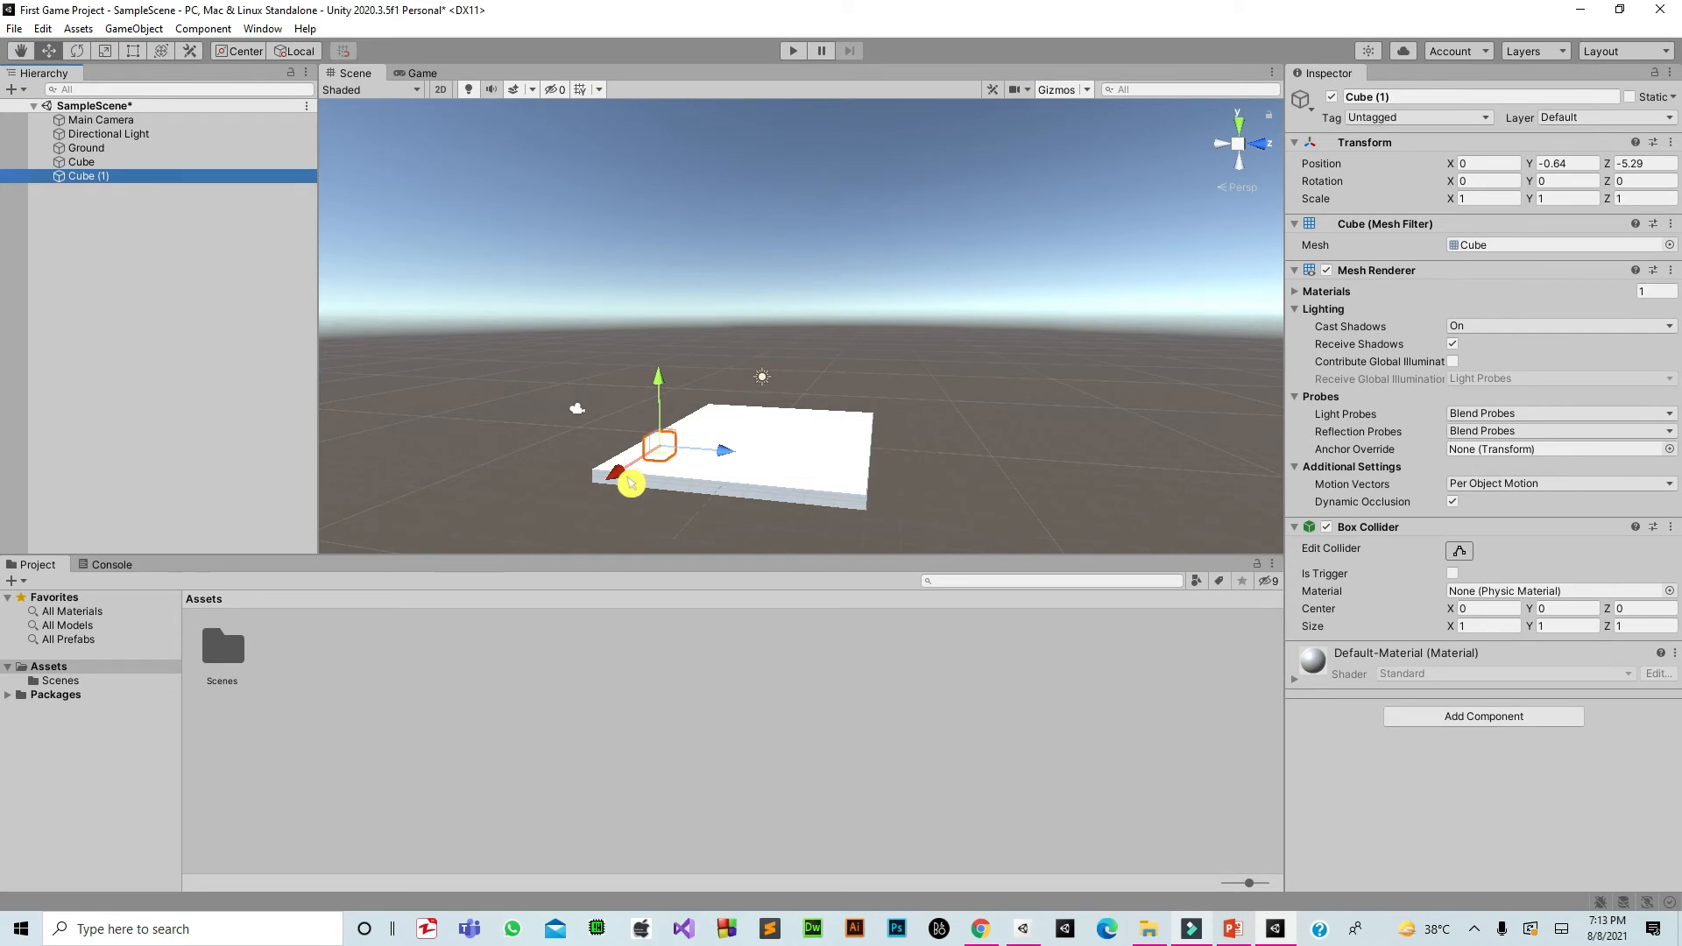
left_click_drag(631, 483, 652, 456)
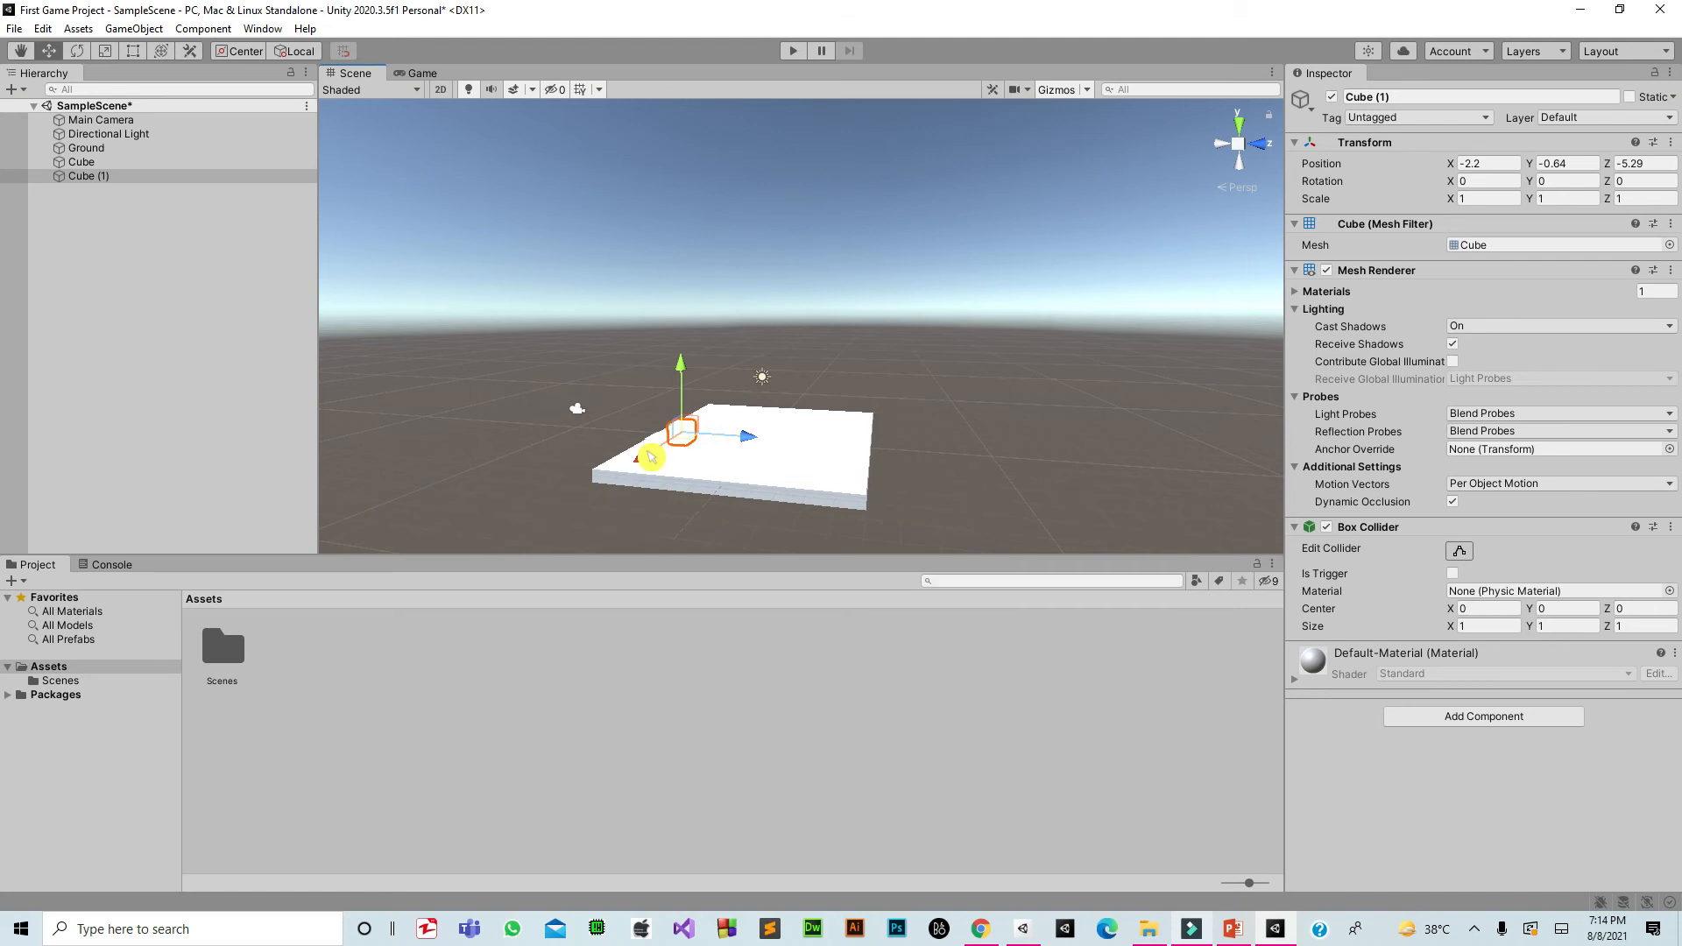
key("ctrl+d")
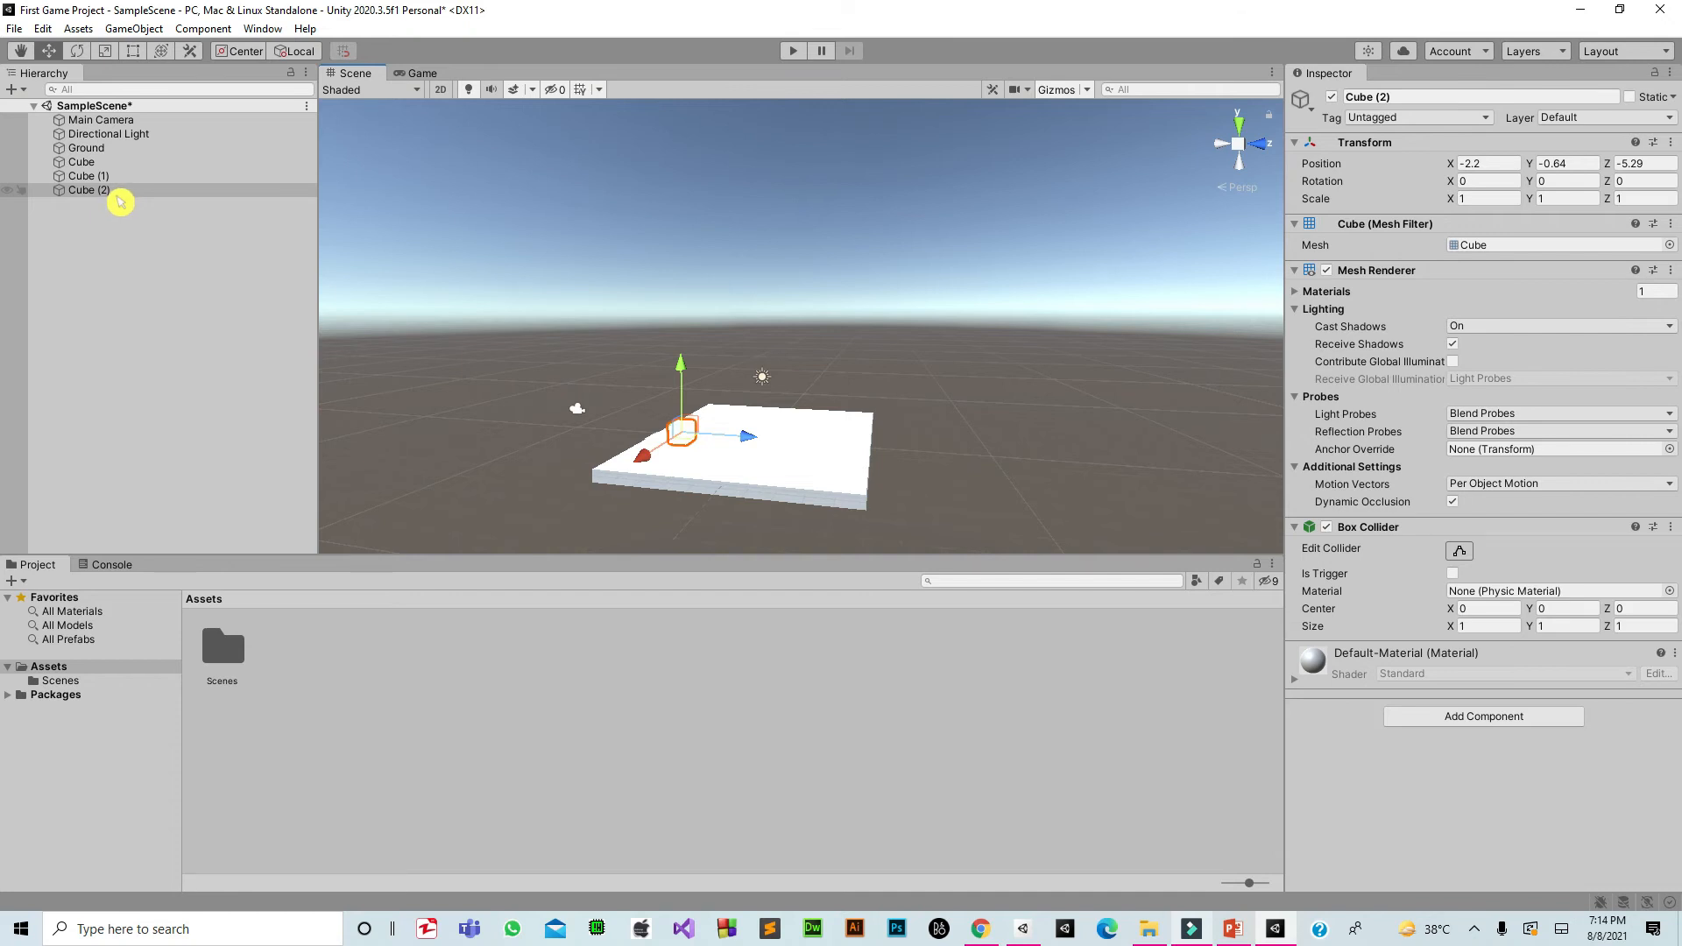
left_click_drag(643, 456, 676, 448)
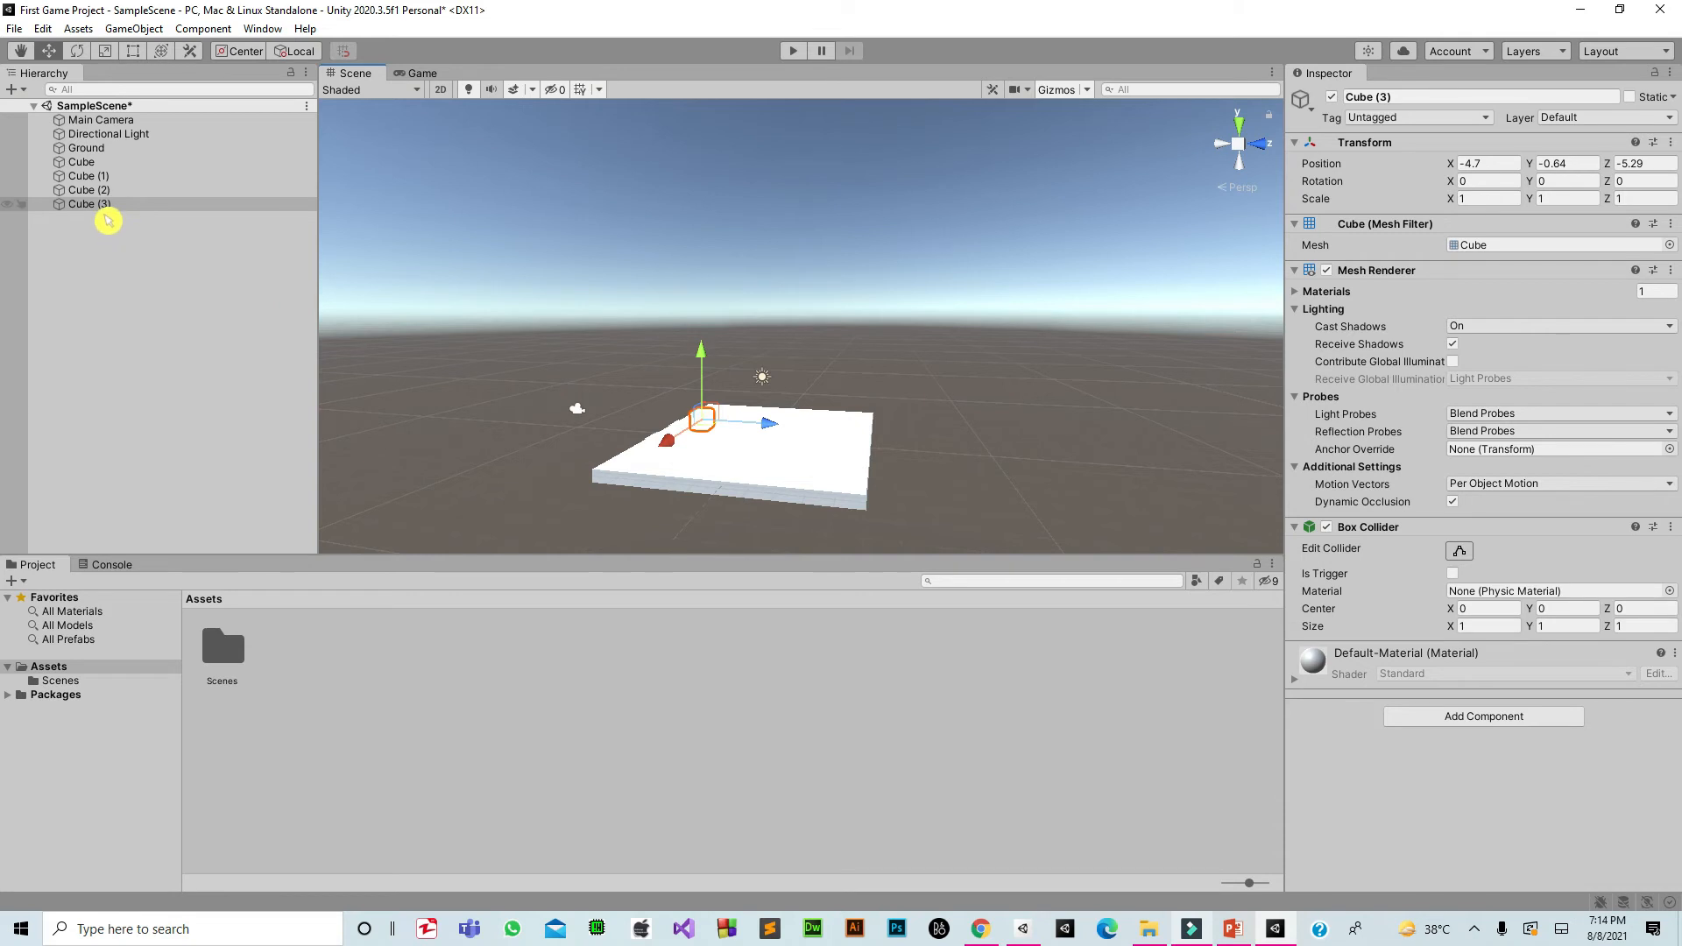
left_click_drag(677, 447, 699, 431)
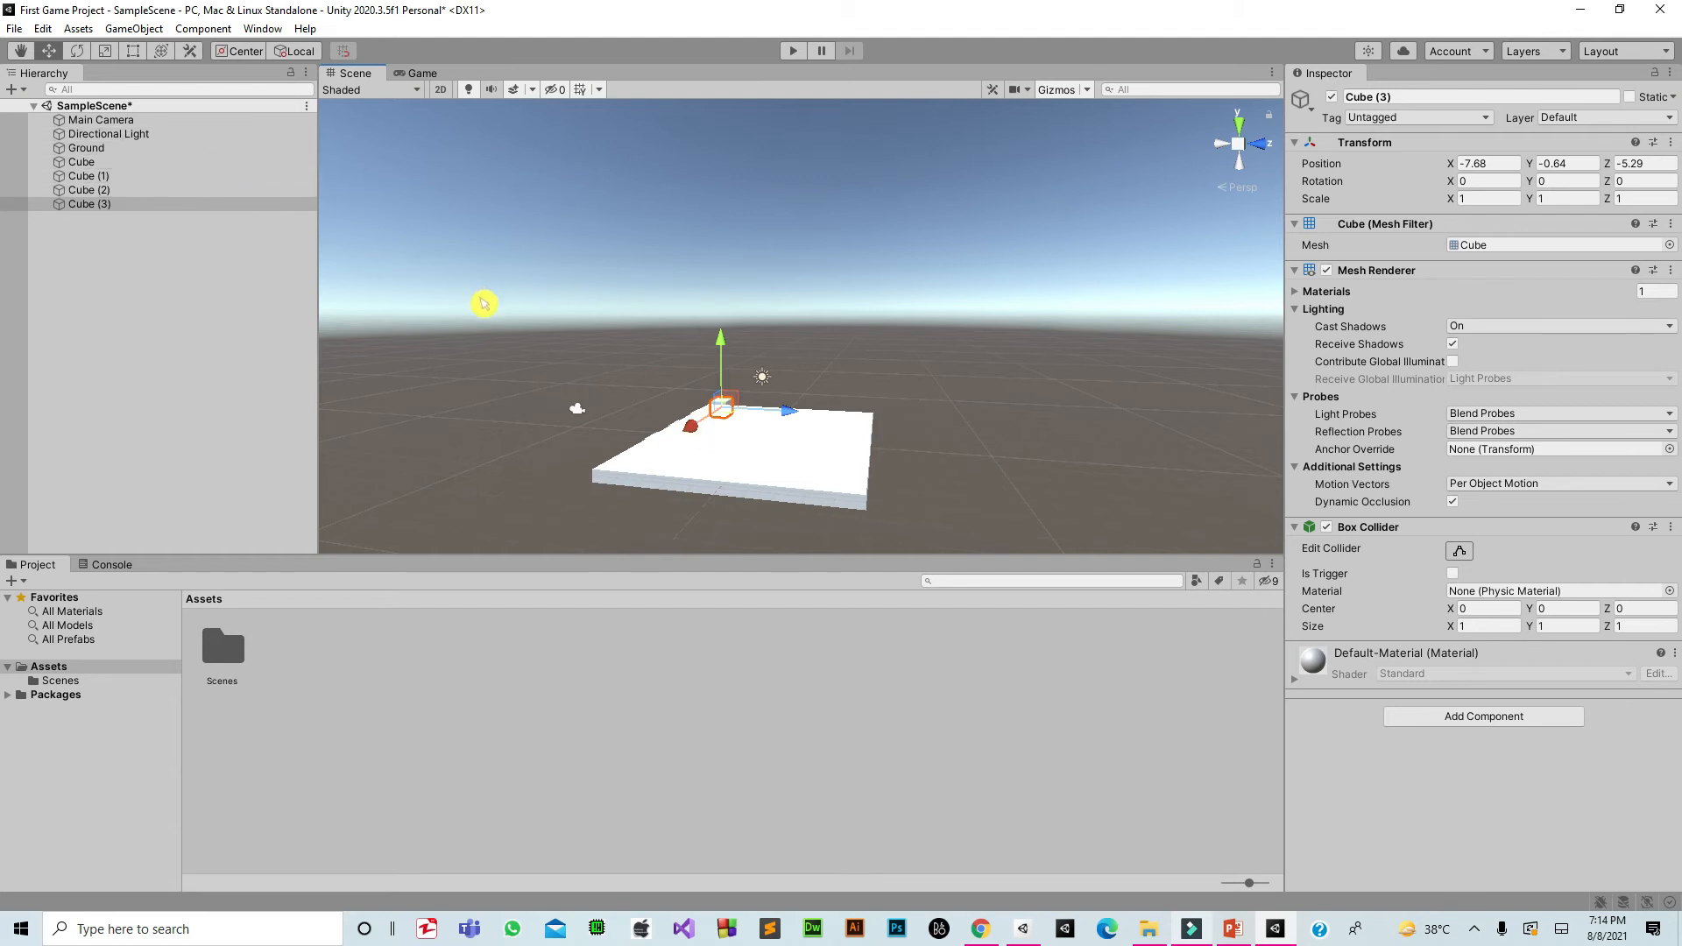
Duplicate the row of four cubes together and move the copies along the Z axis to about -2.96
left_click(184, 176)
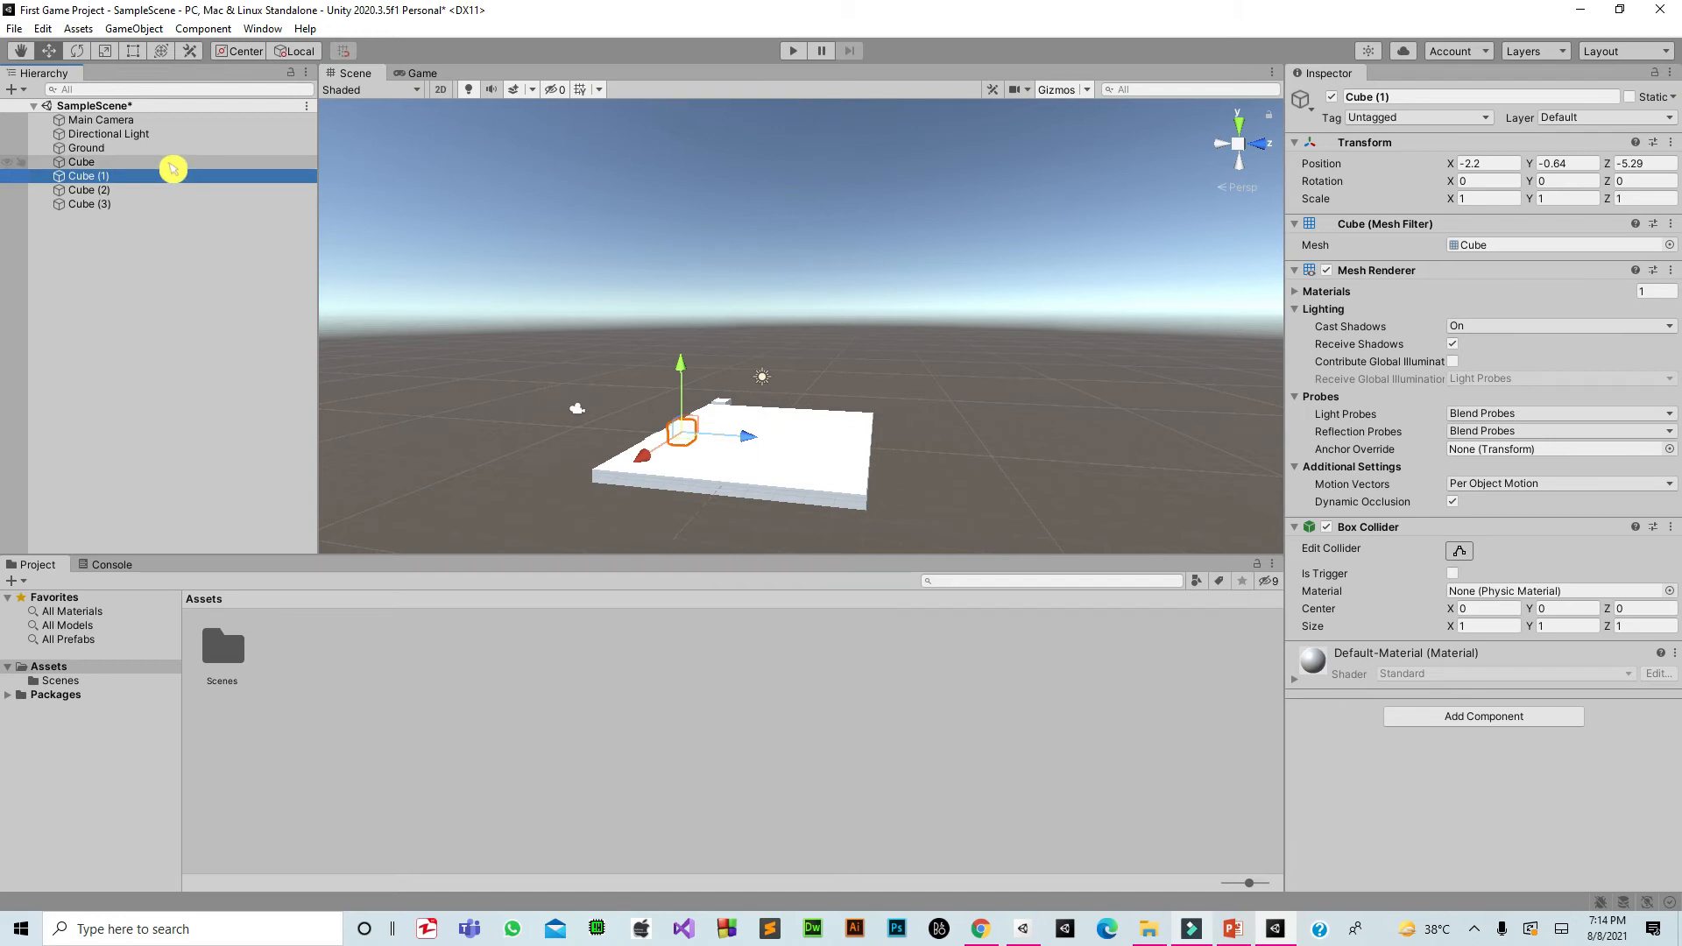
left_click(178, 190)
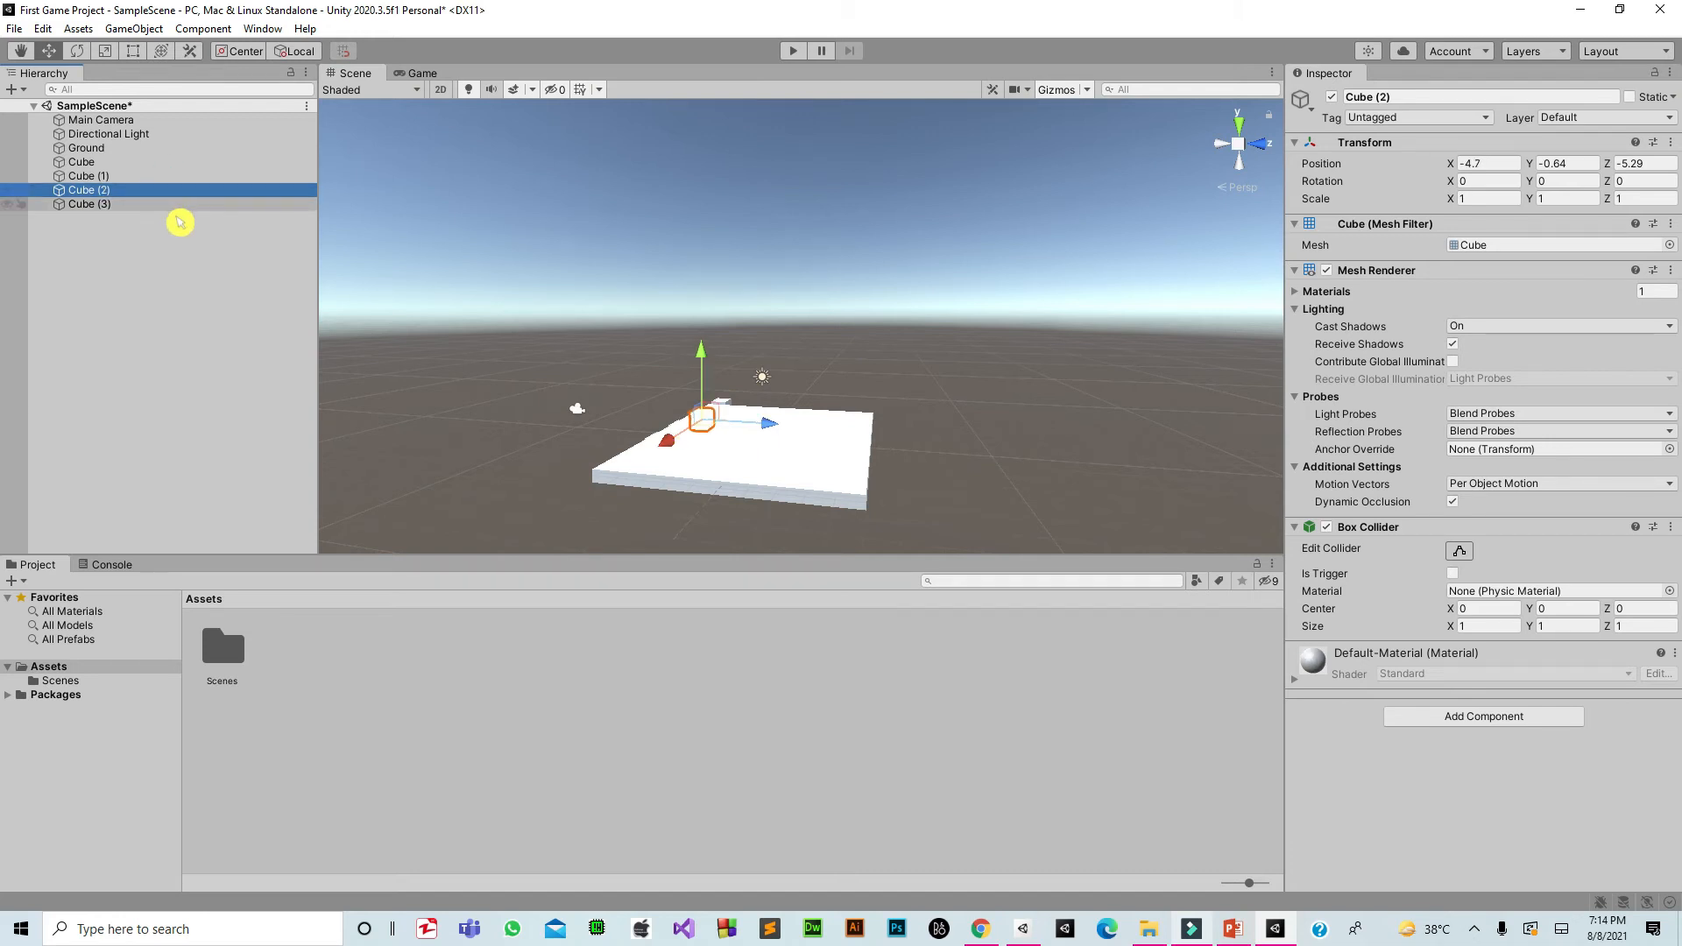
left_click(174, 207)
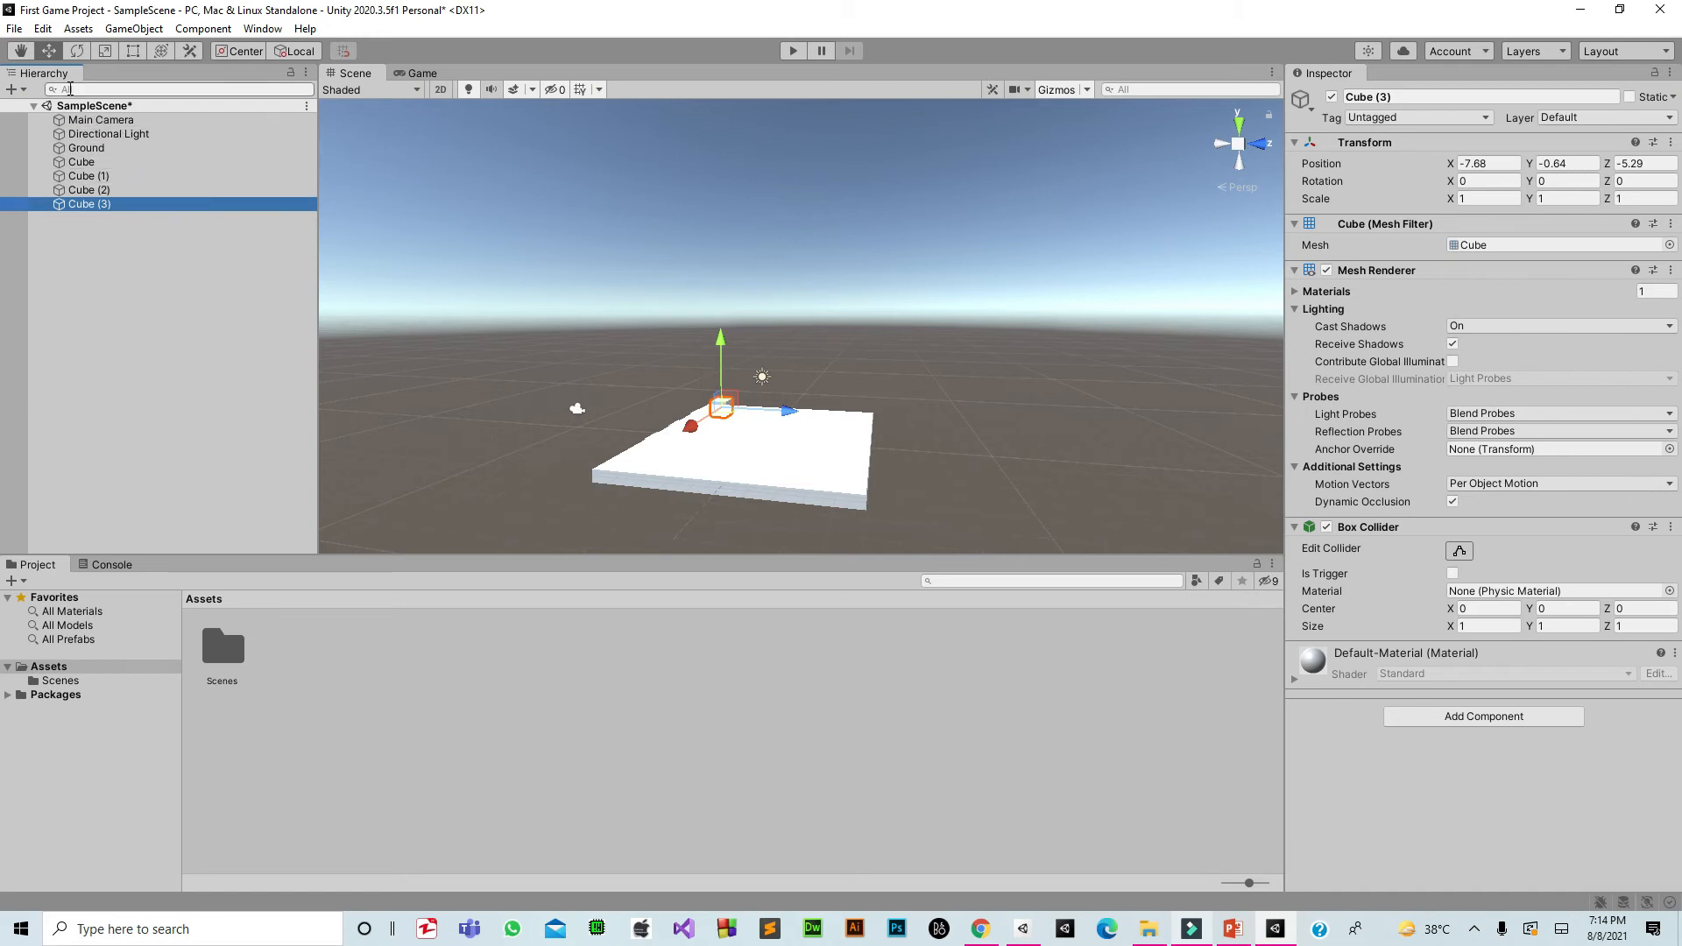
left_click(109, 161)
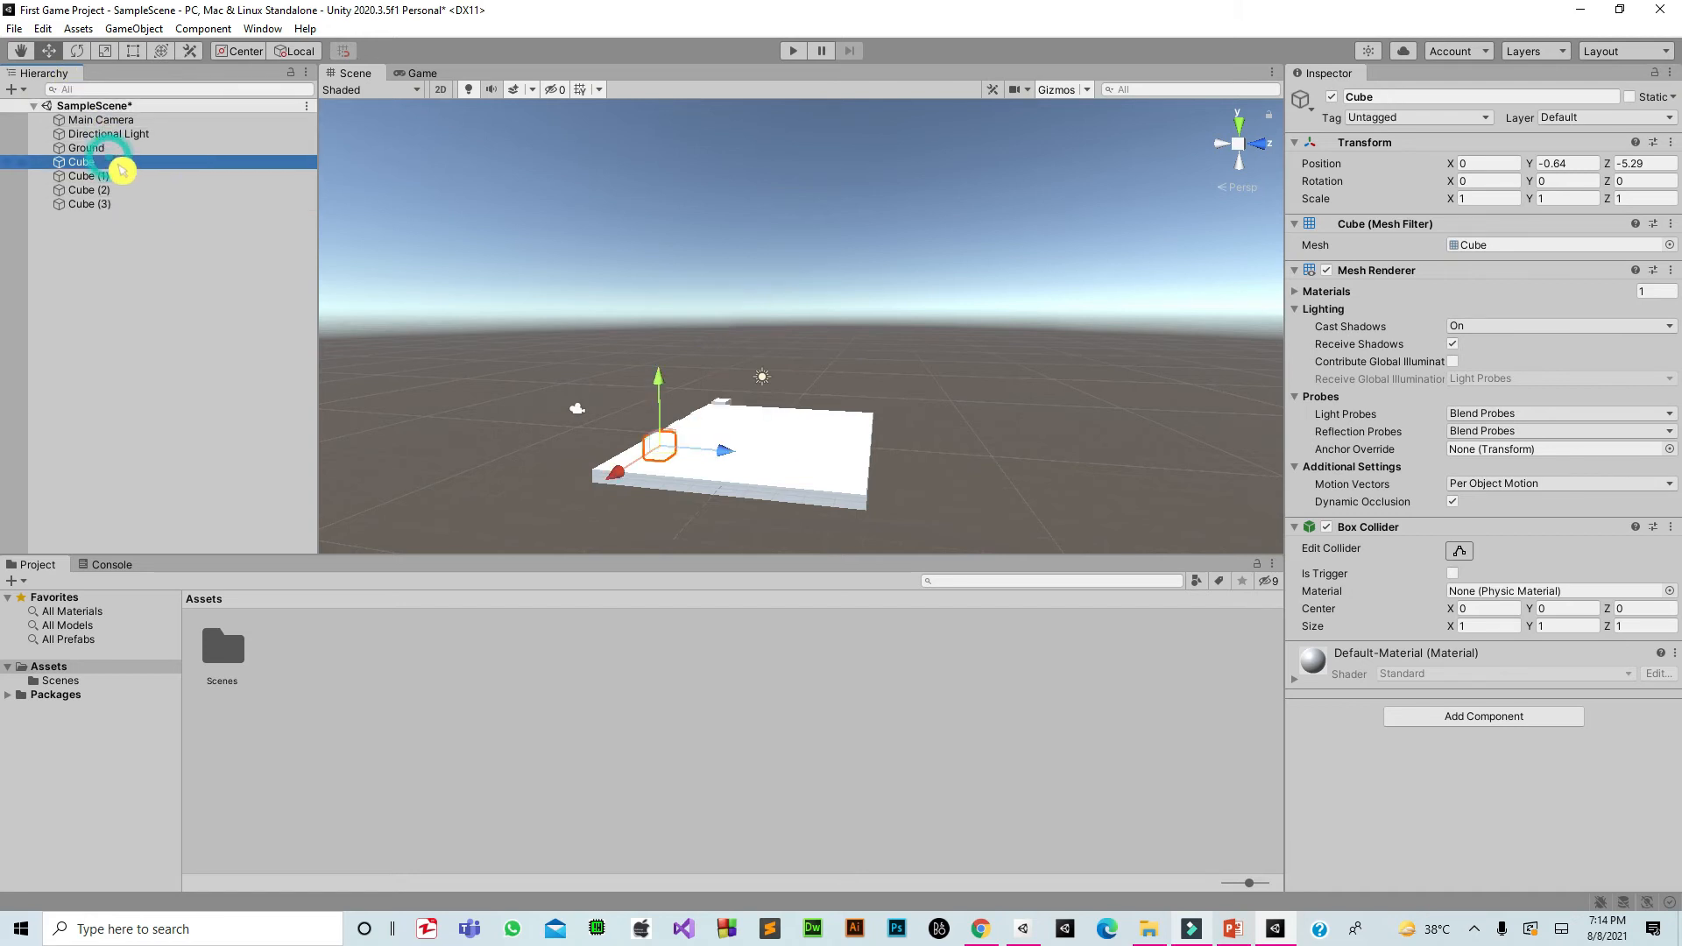
left_click(115, 210, "shift")
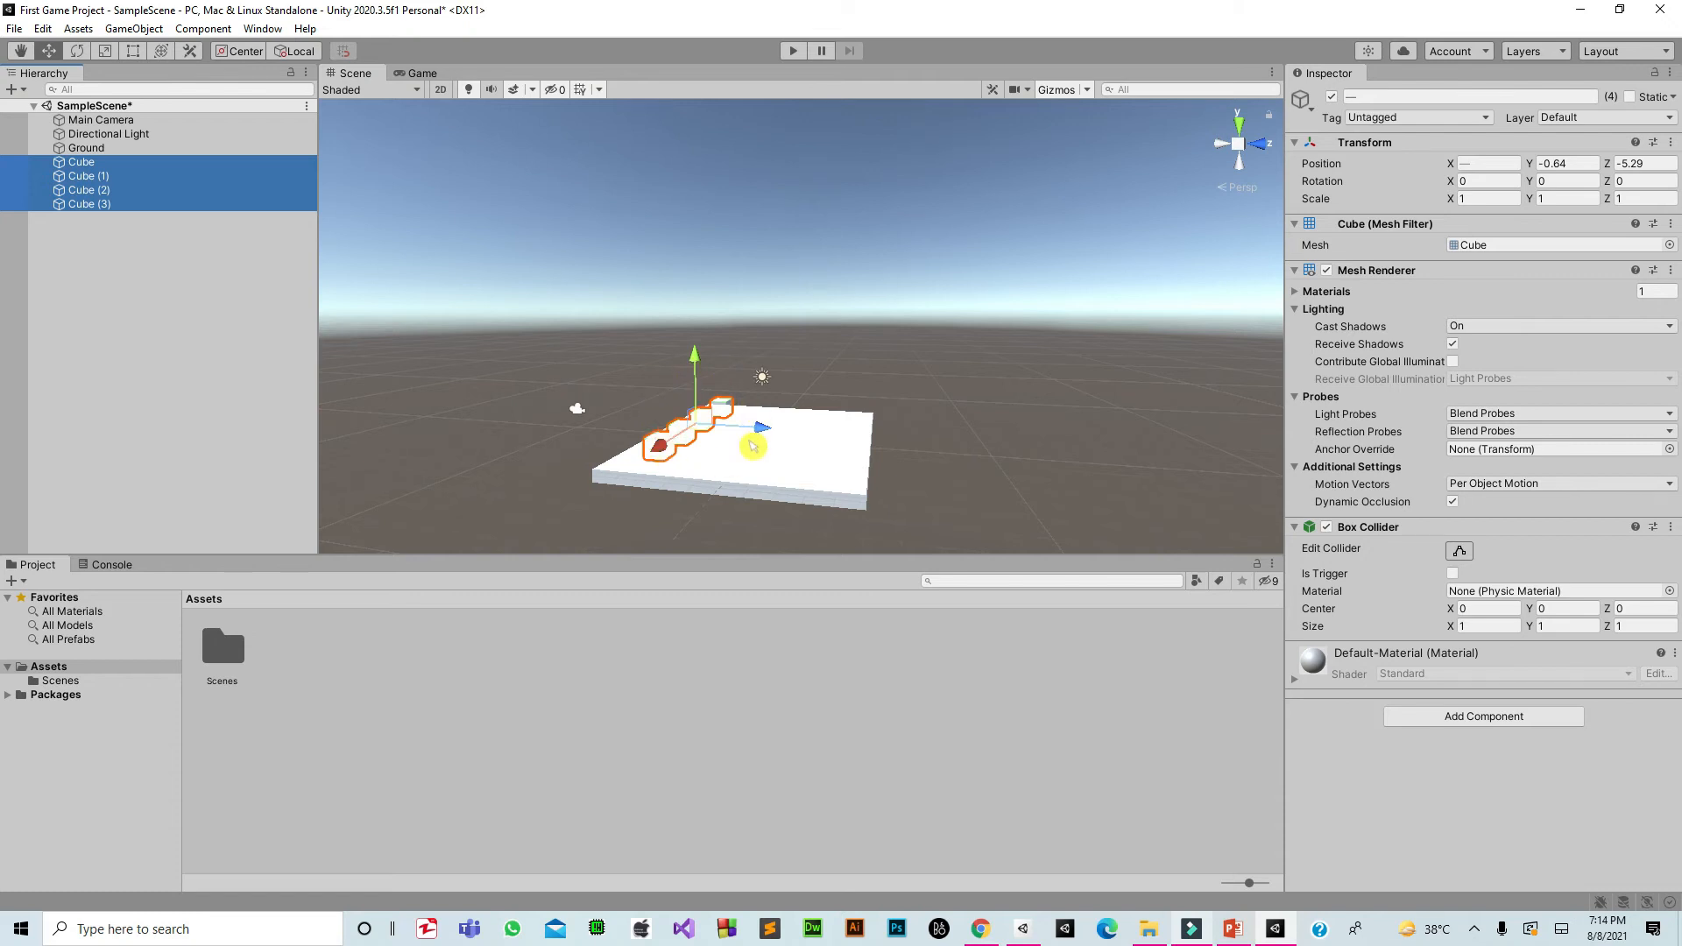
key("ctrl+d")
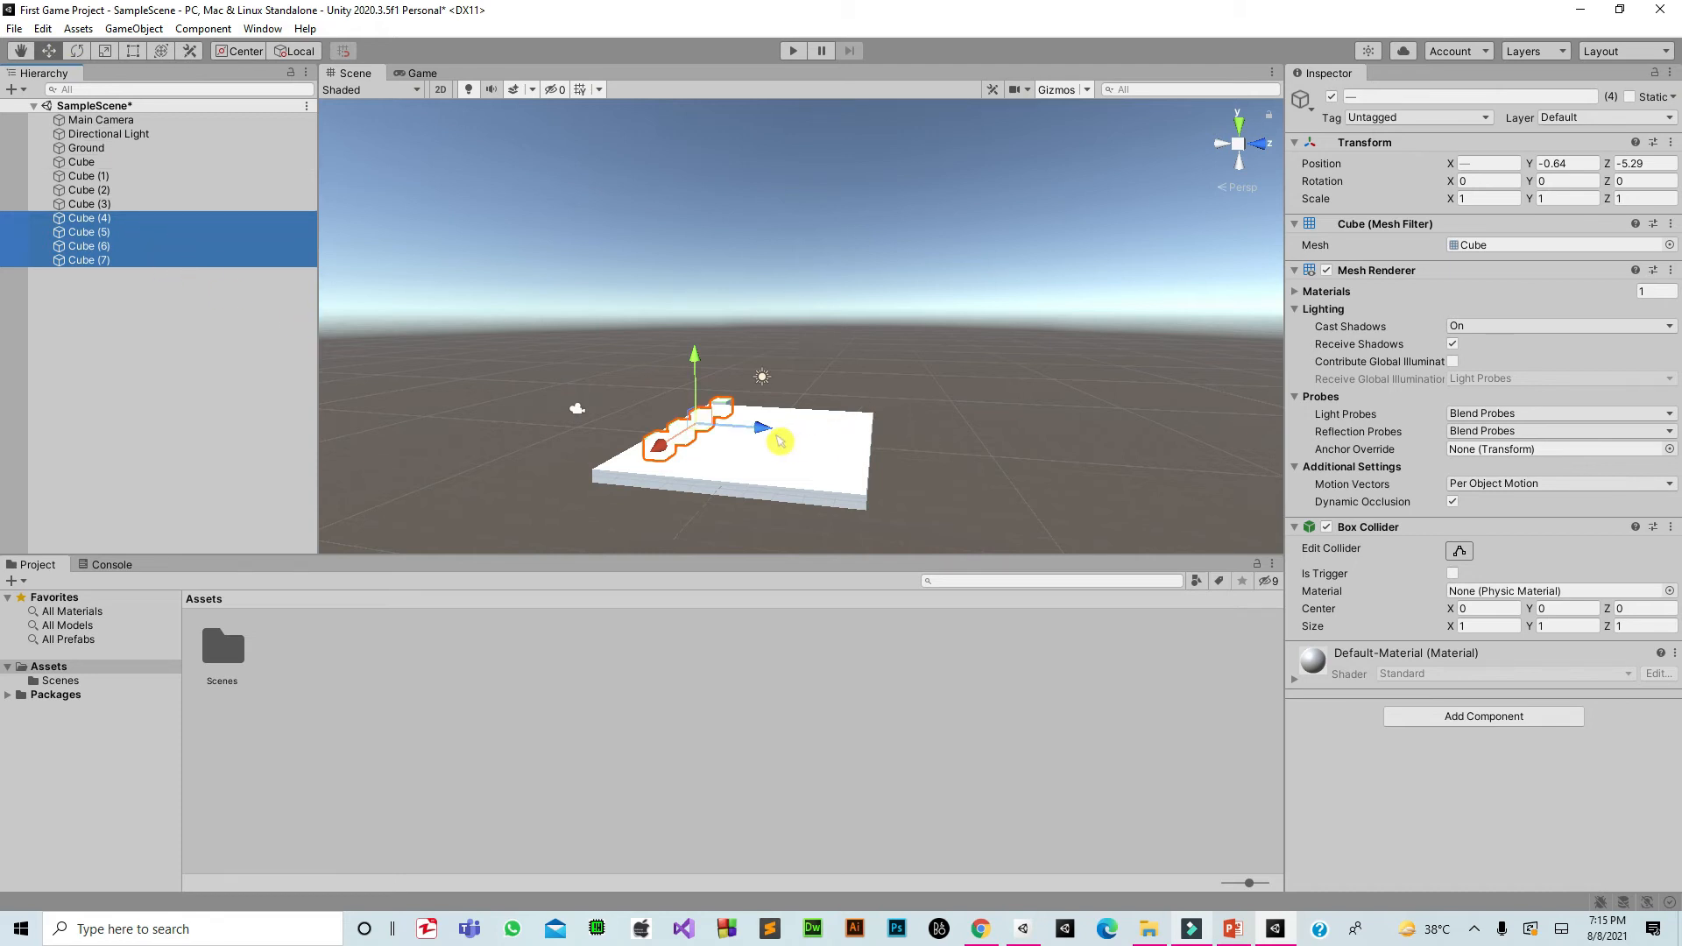
left_click_drag(772, 439, 811, 454)
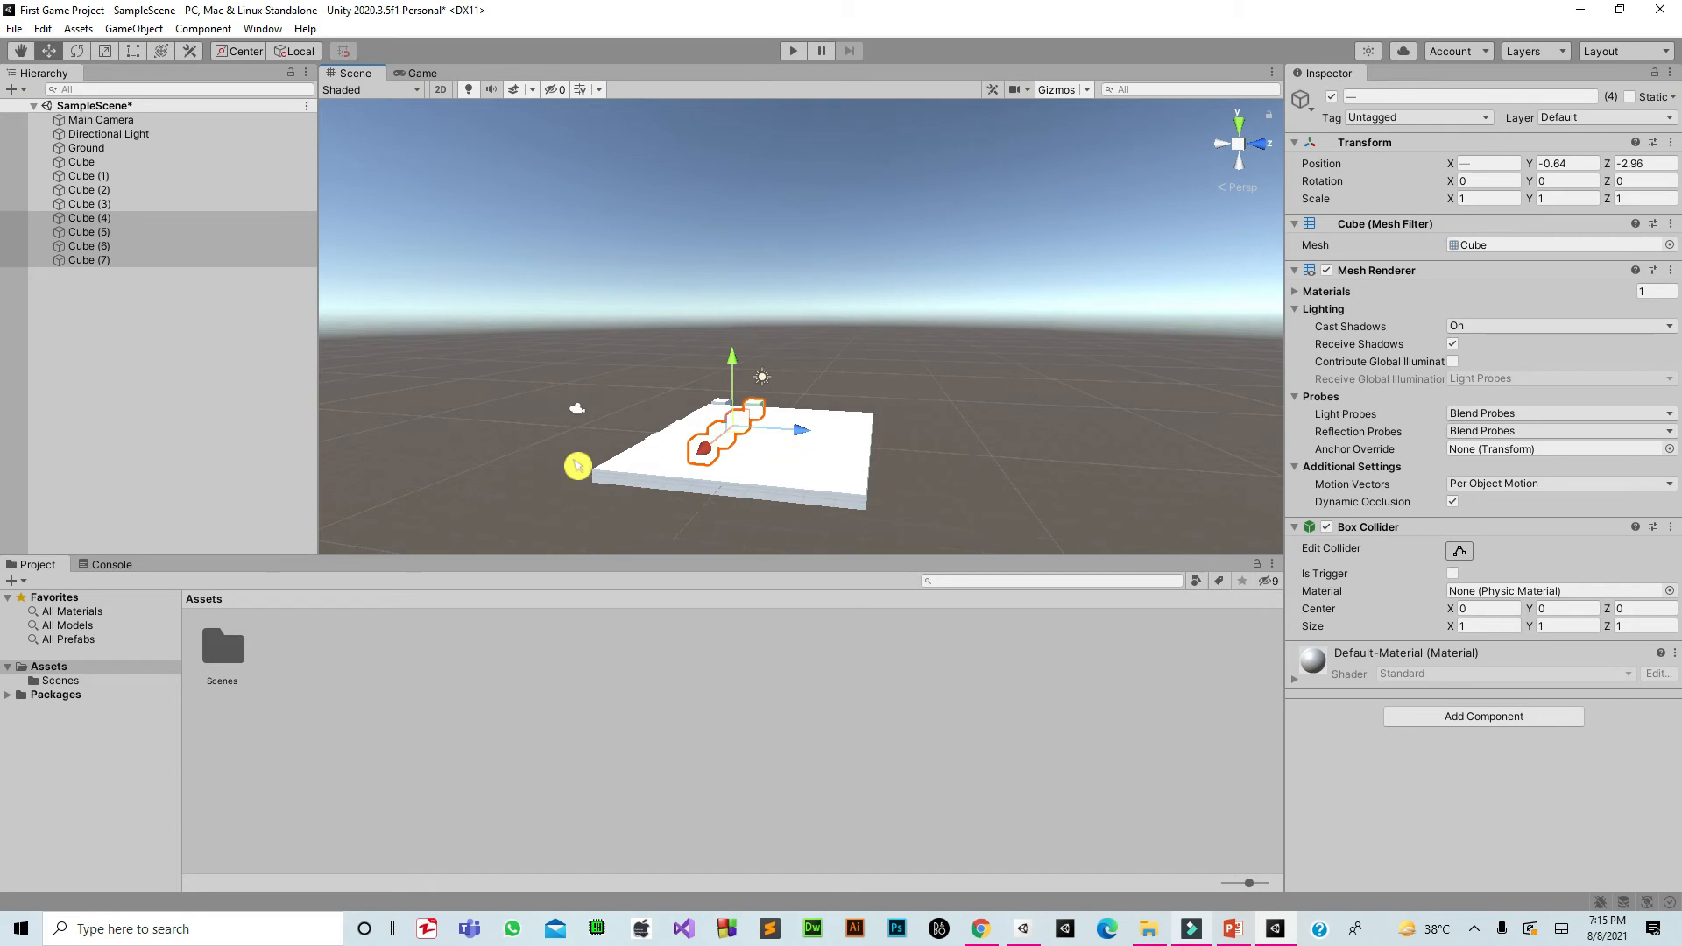
left_click(156, 161)
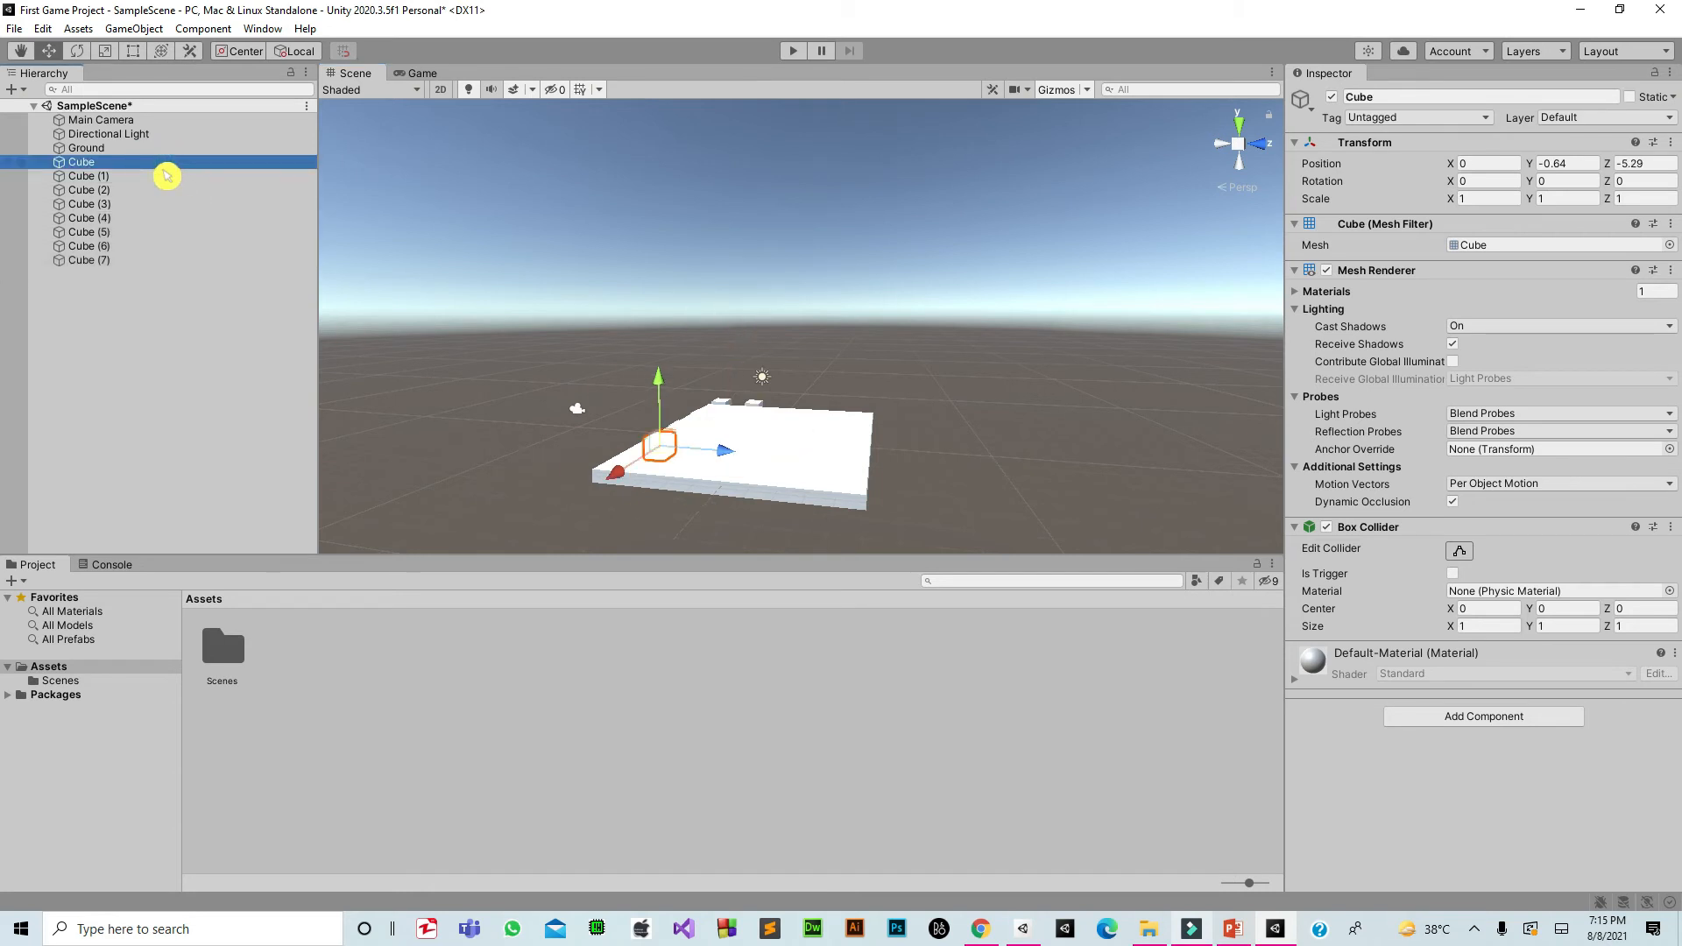
left_click(156, 260, "shift")
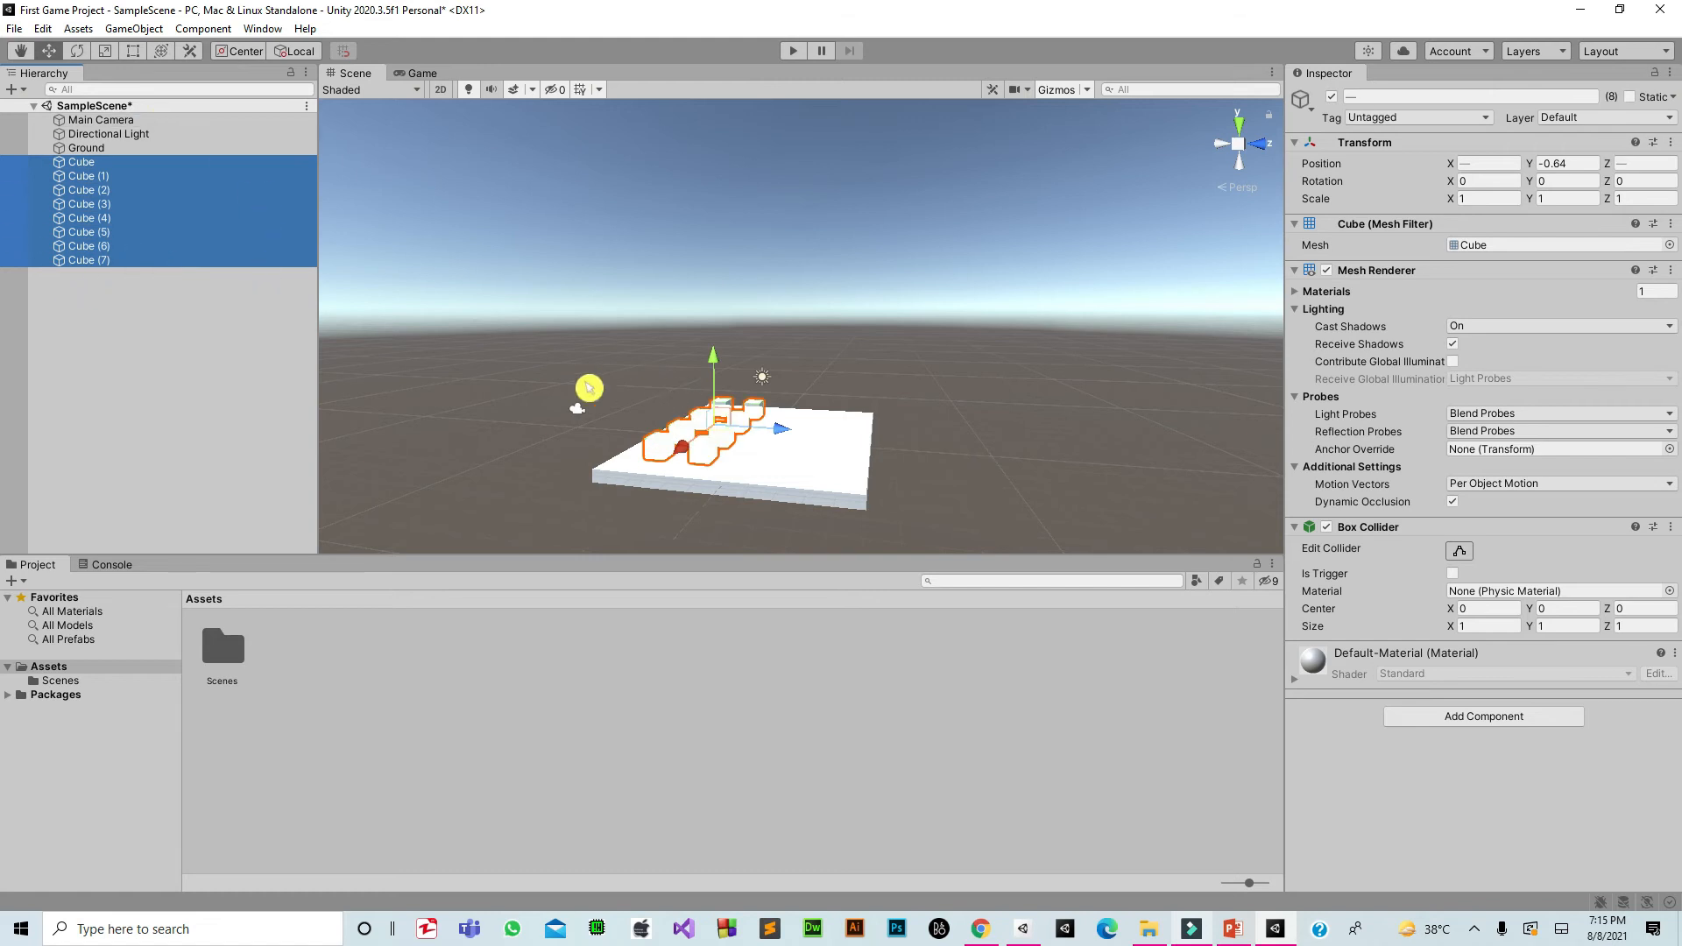
left_click(215, 335)
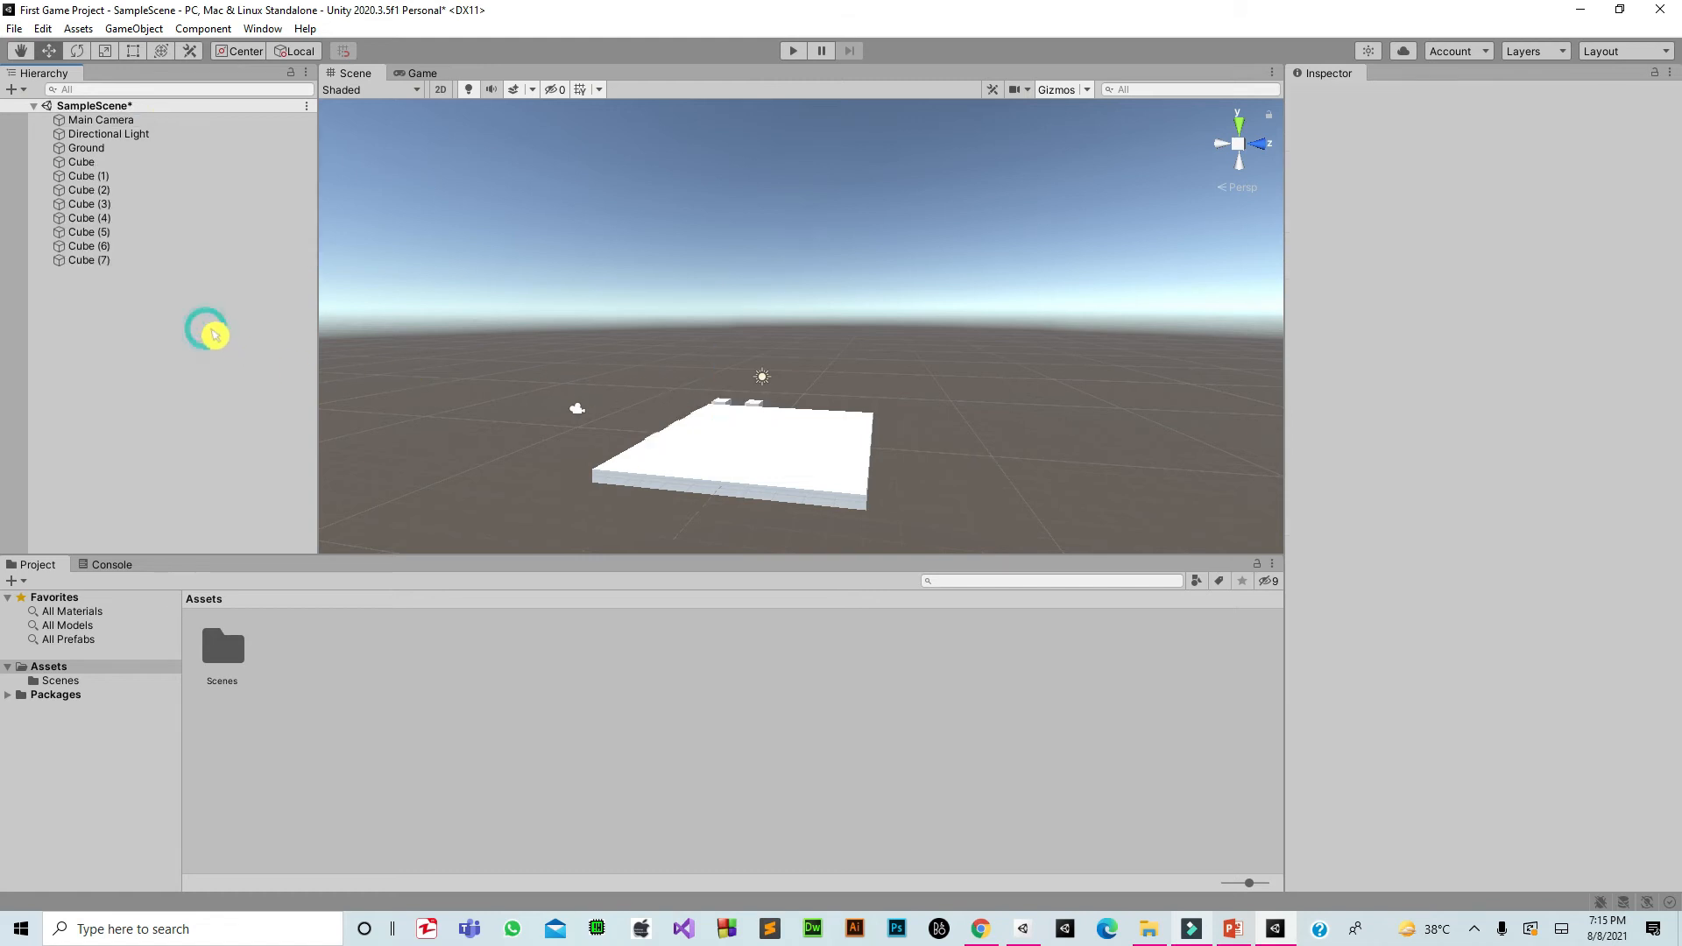
Scale the first cube with the Scale tool to about 2.06 on Y and 1.19 on Z
left_click(133, 163)
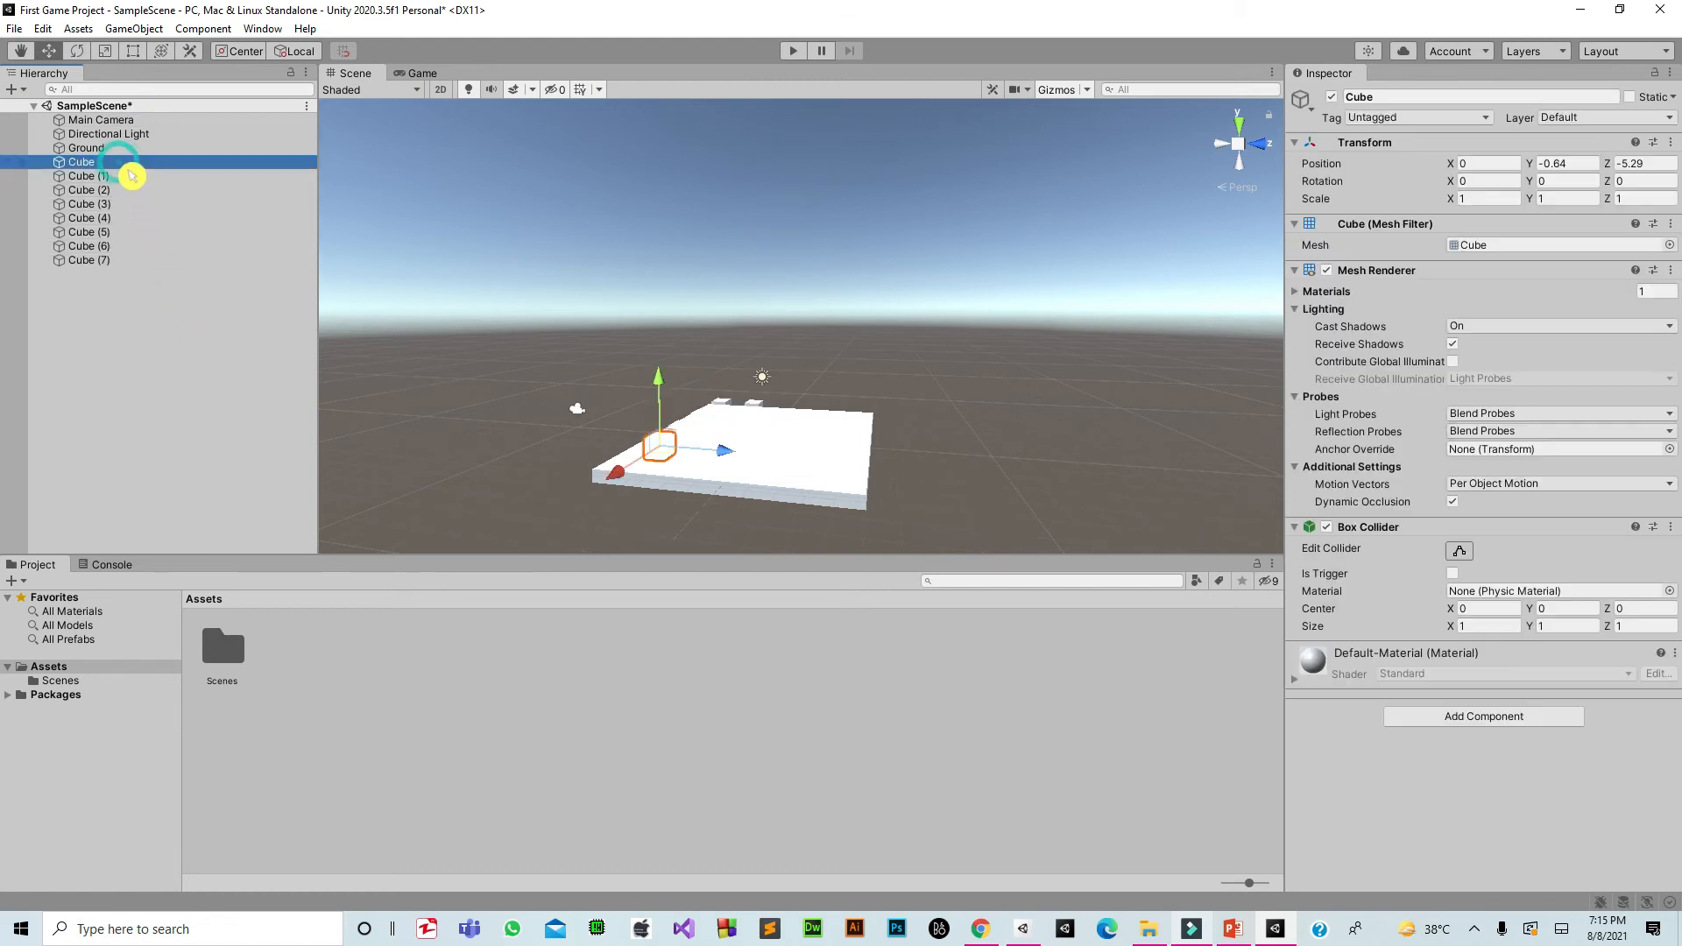
left_click(106, 51)
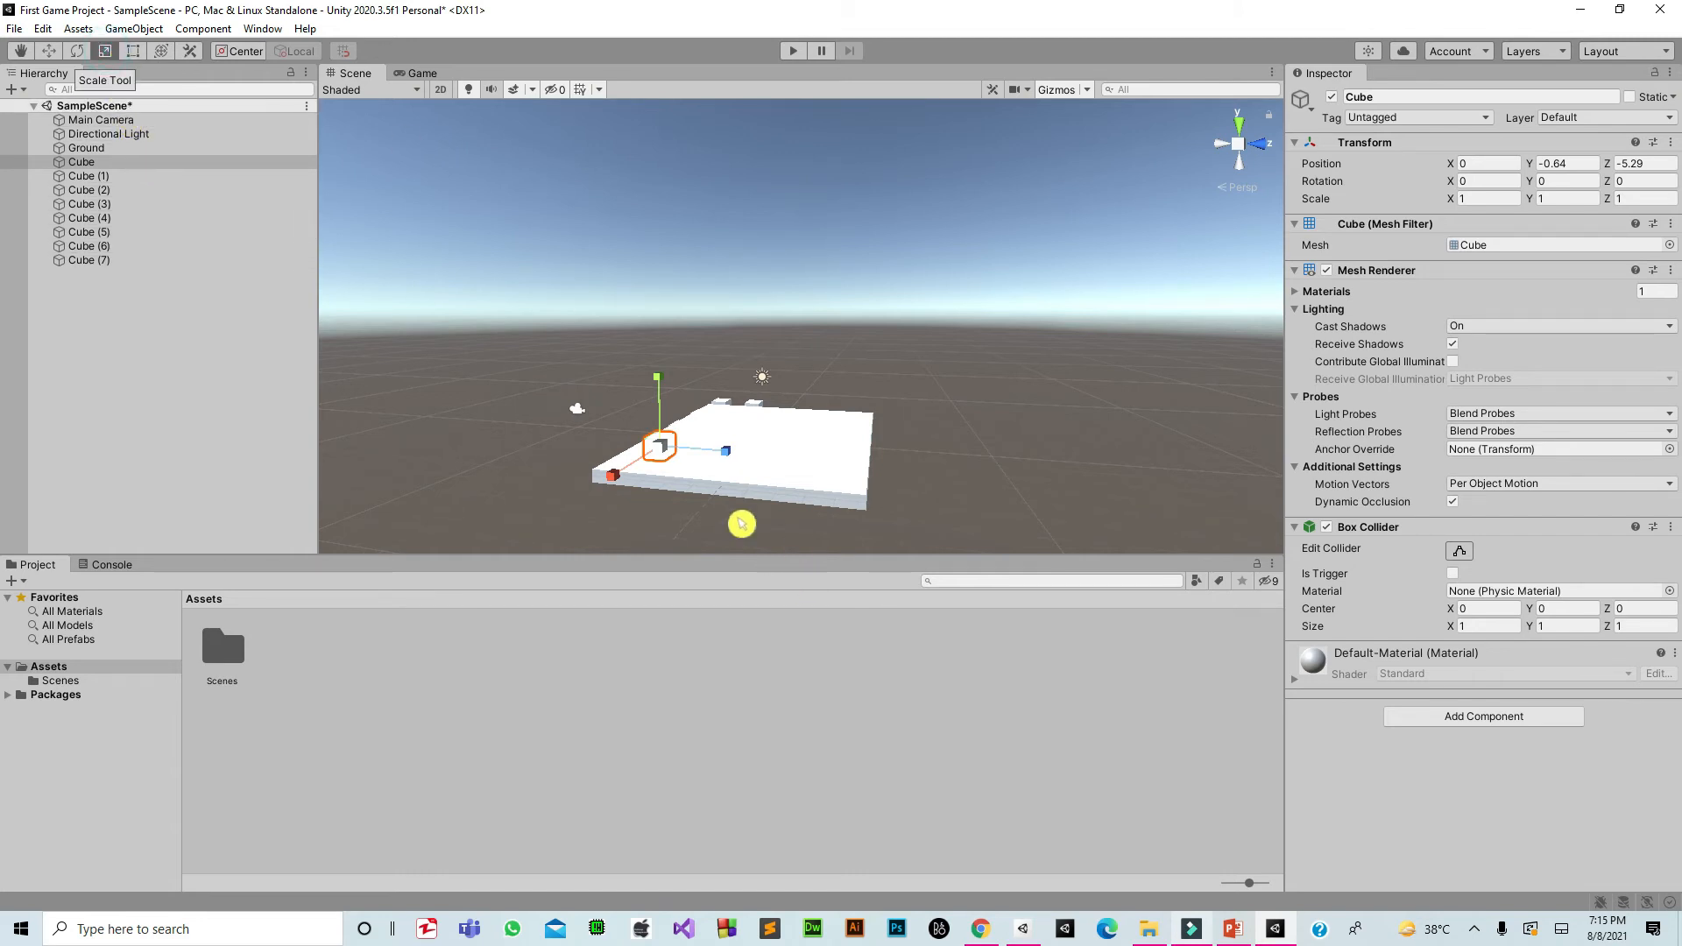
left_click_drag(671, 385, 653, 311)
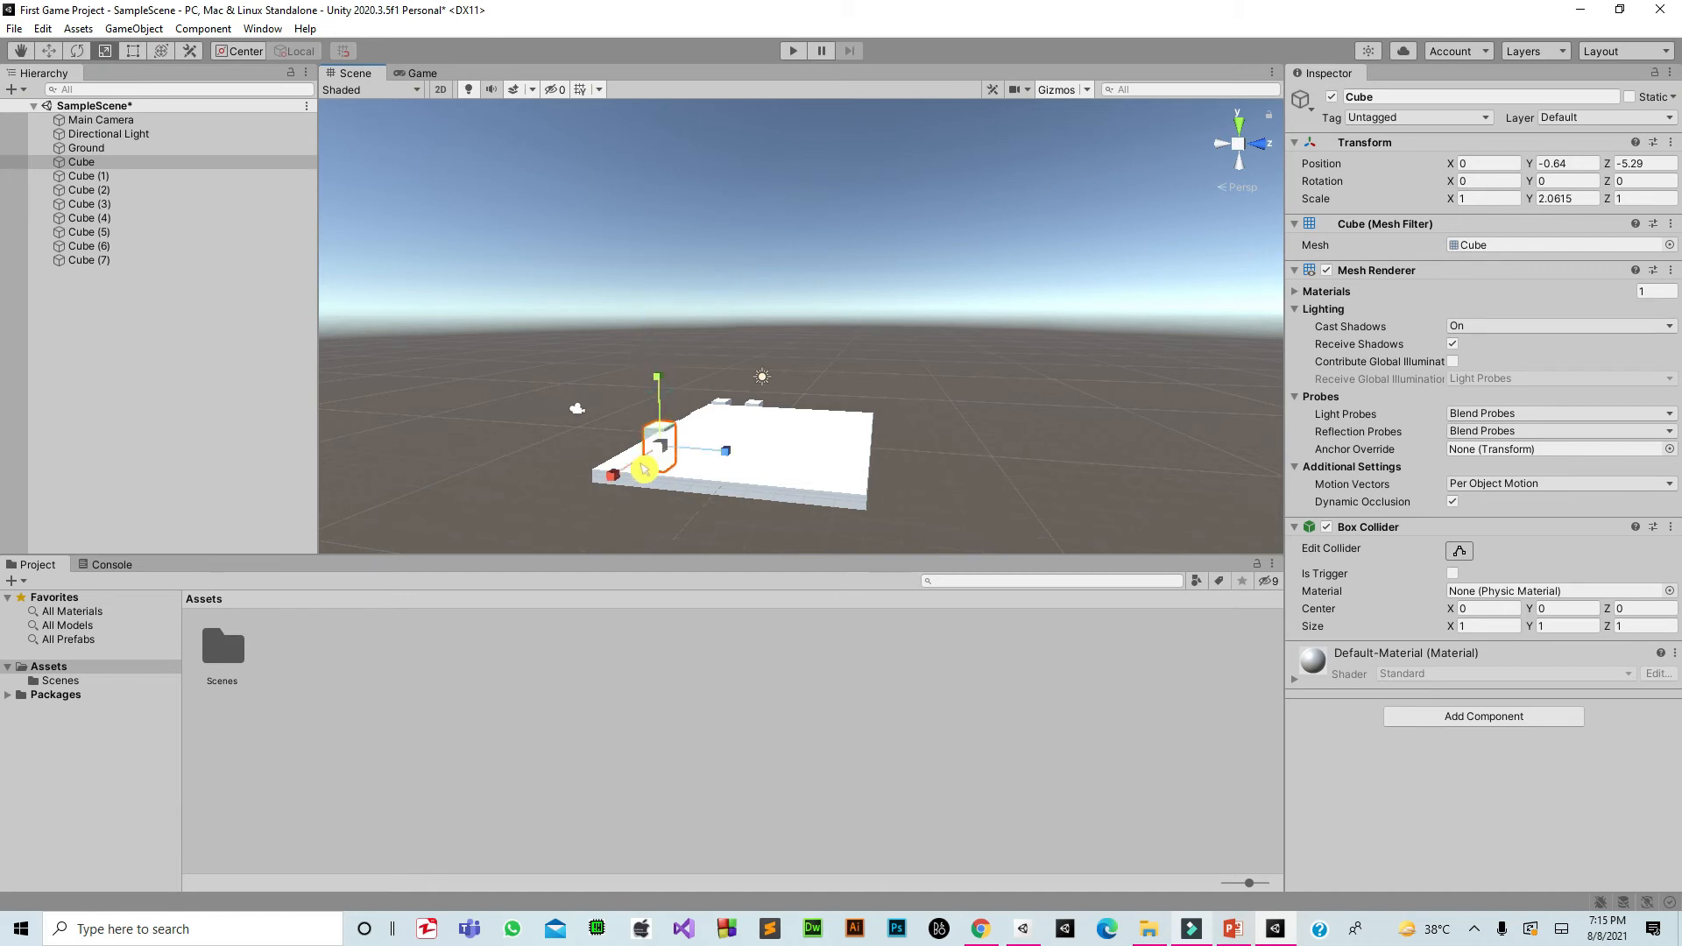
left_click(197, 178)
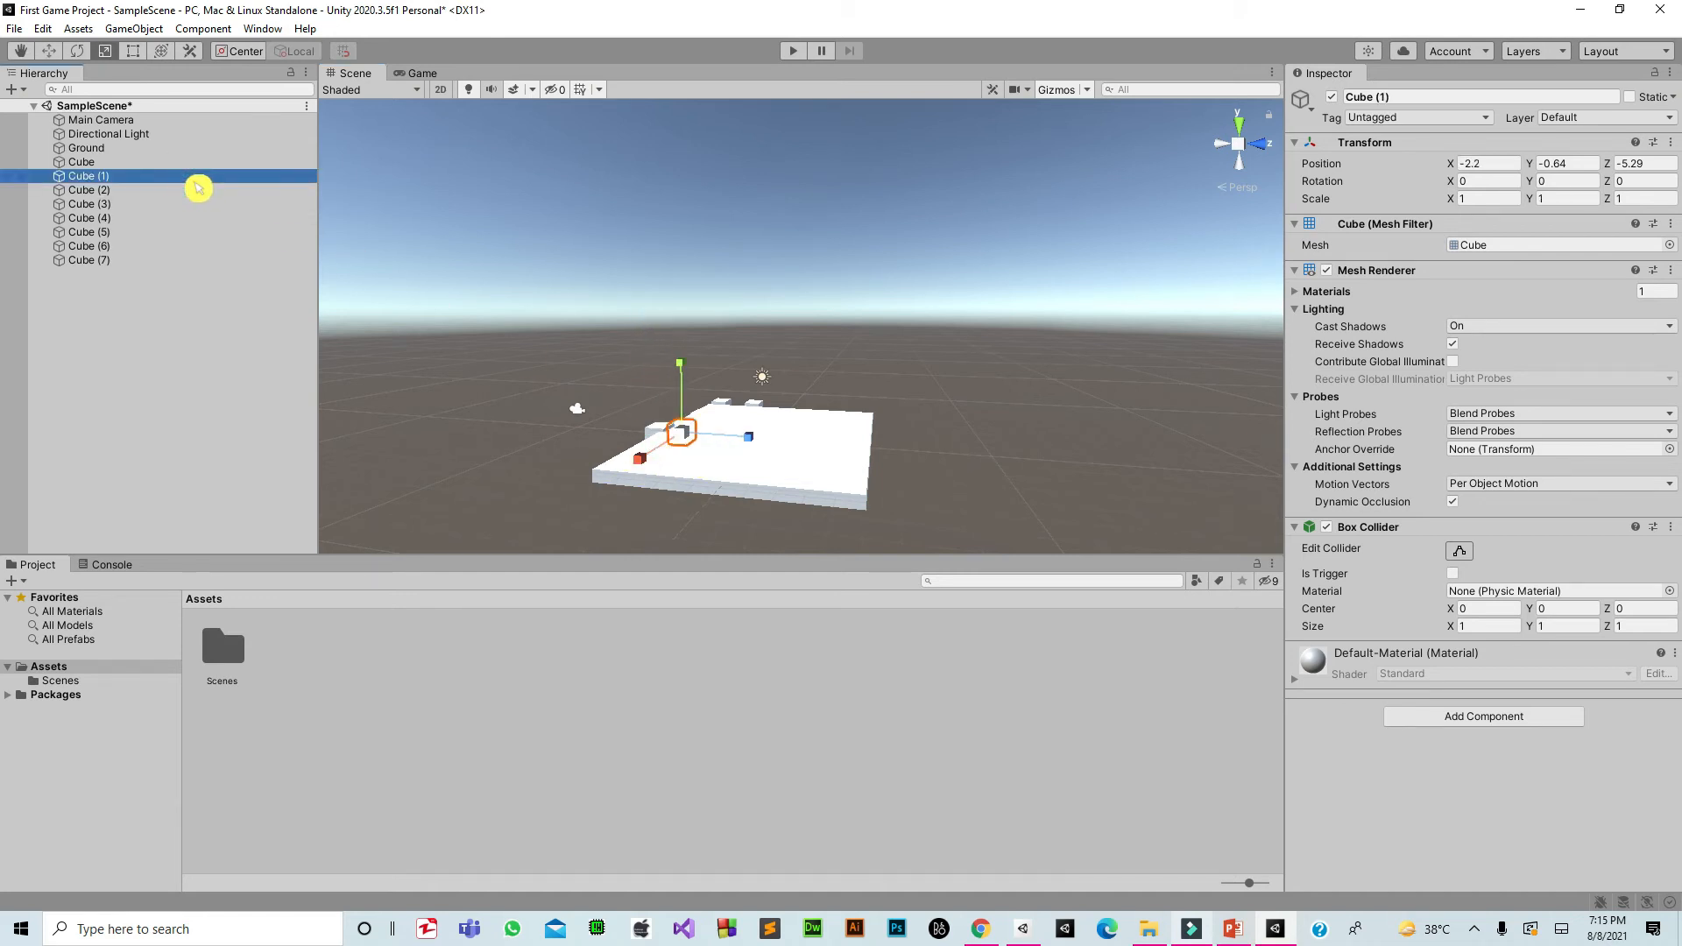
left_click(195, 163)
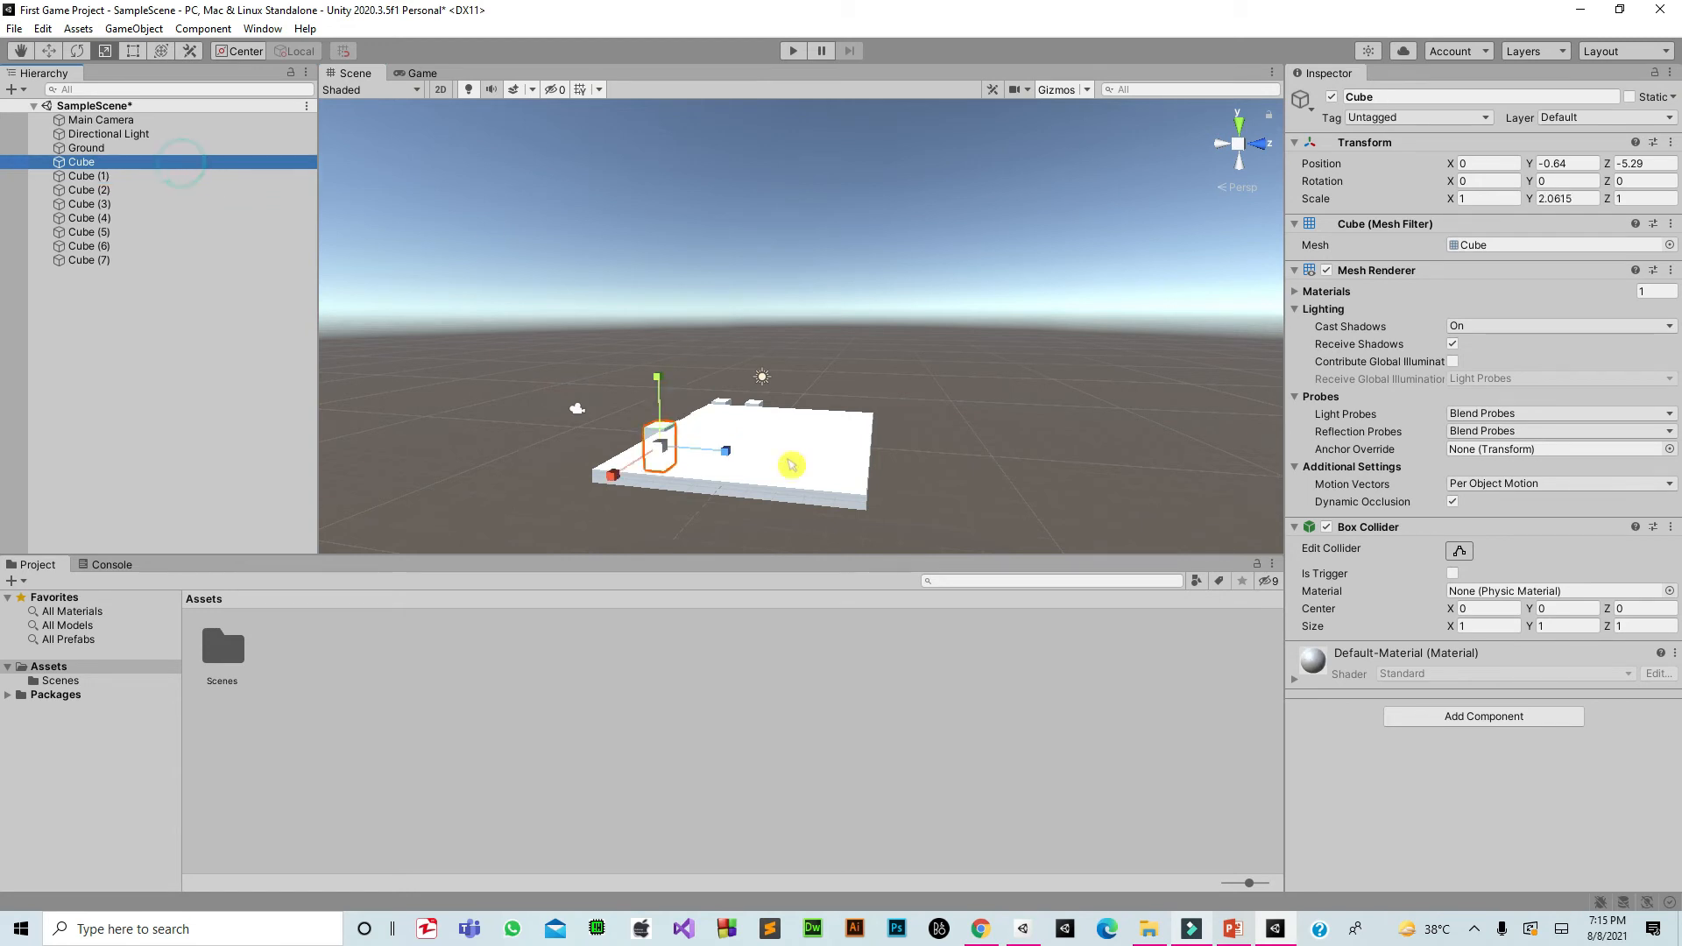
left_click_drag(727, 452, 747, 469)
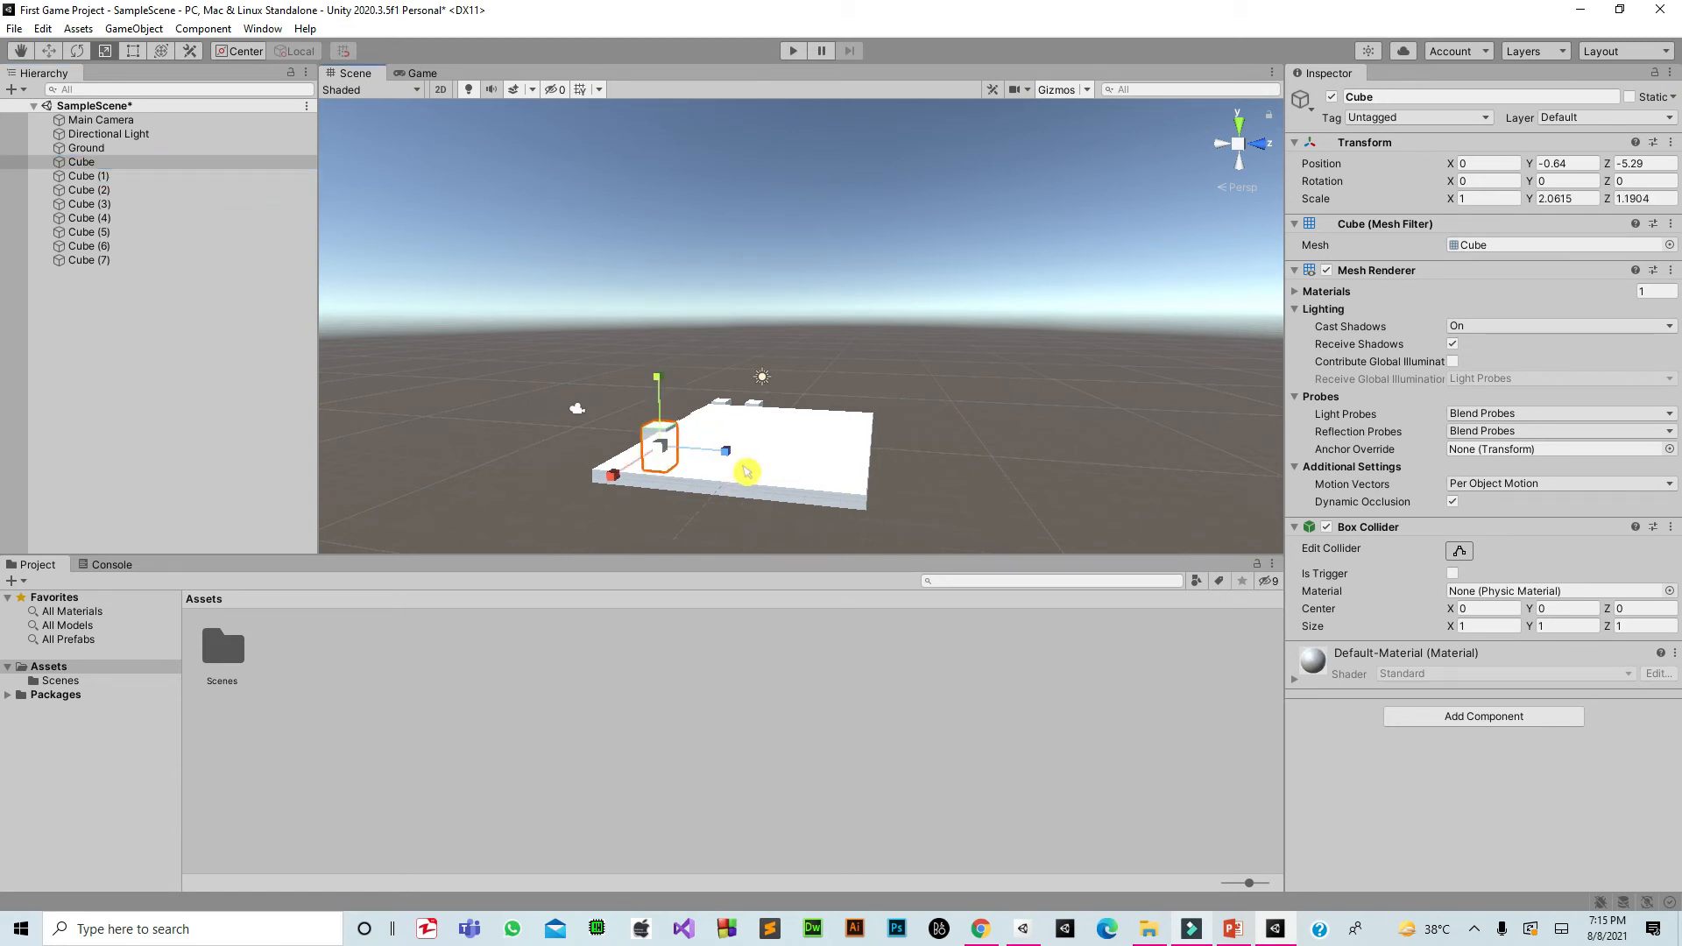
Scale Cube (1) to about 1.78 on Y and 1.53 on Z, and Cube (2) to about 1.51 on X and 3.24 on Y
left_click(172, 178)
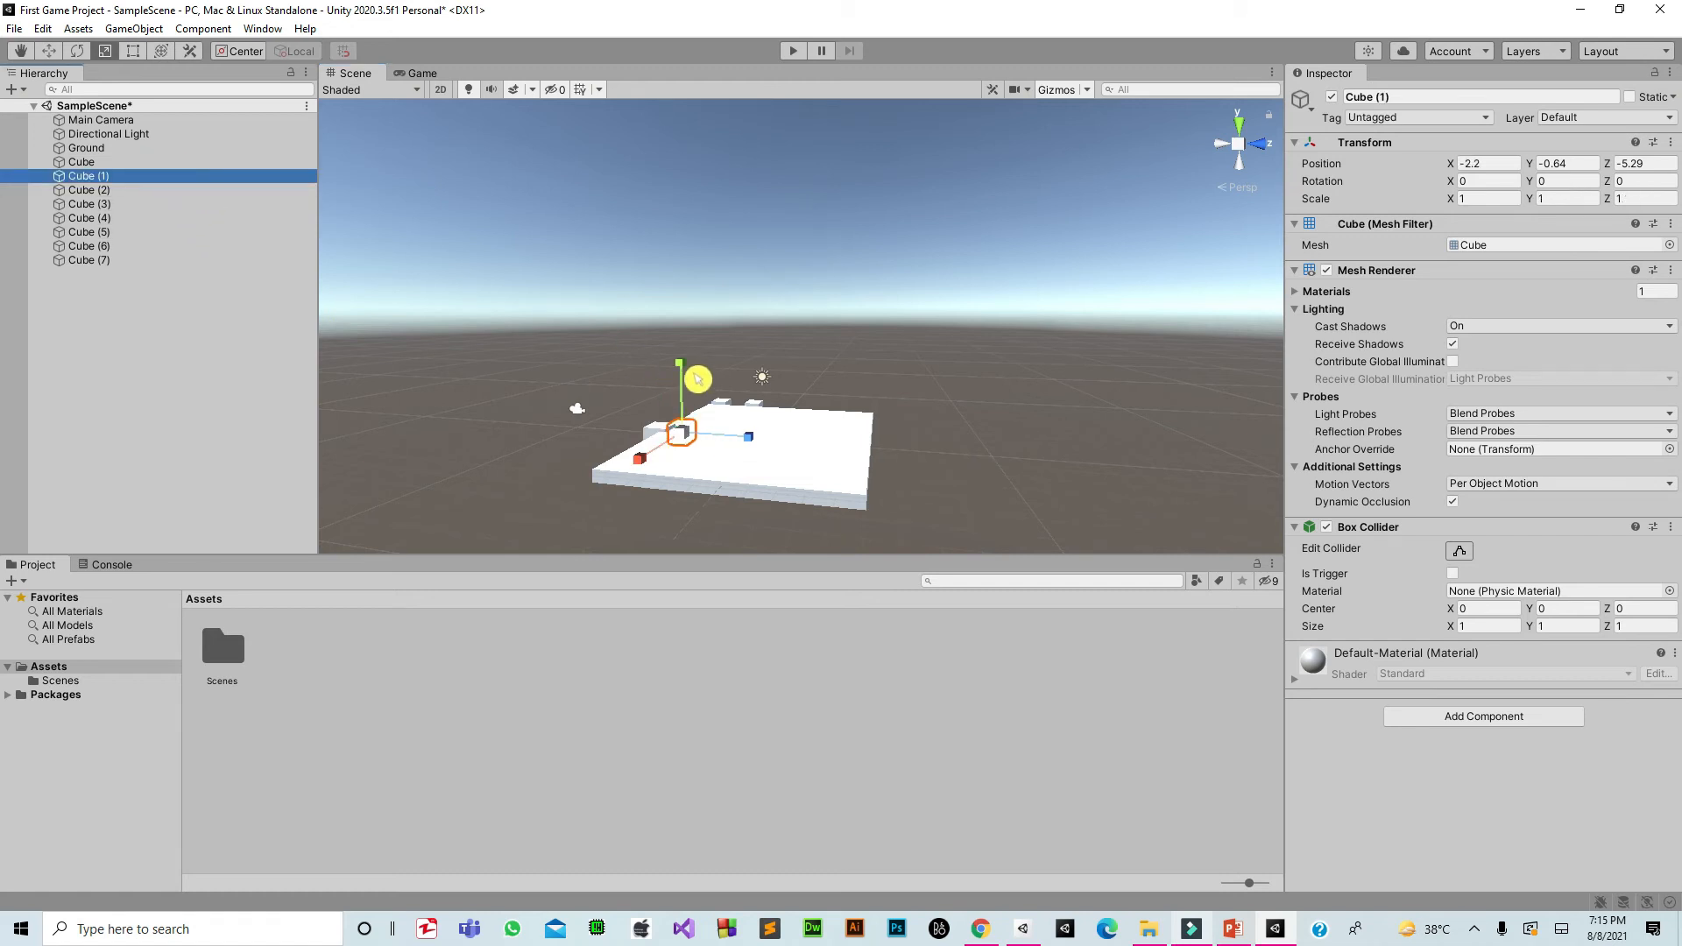
left_click_drag(685, 365, 682, 314)
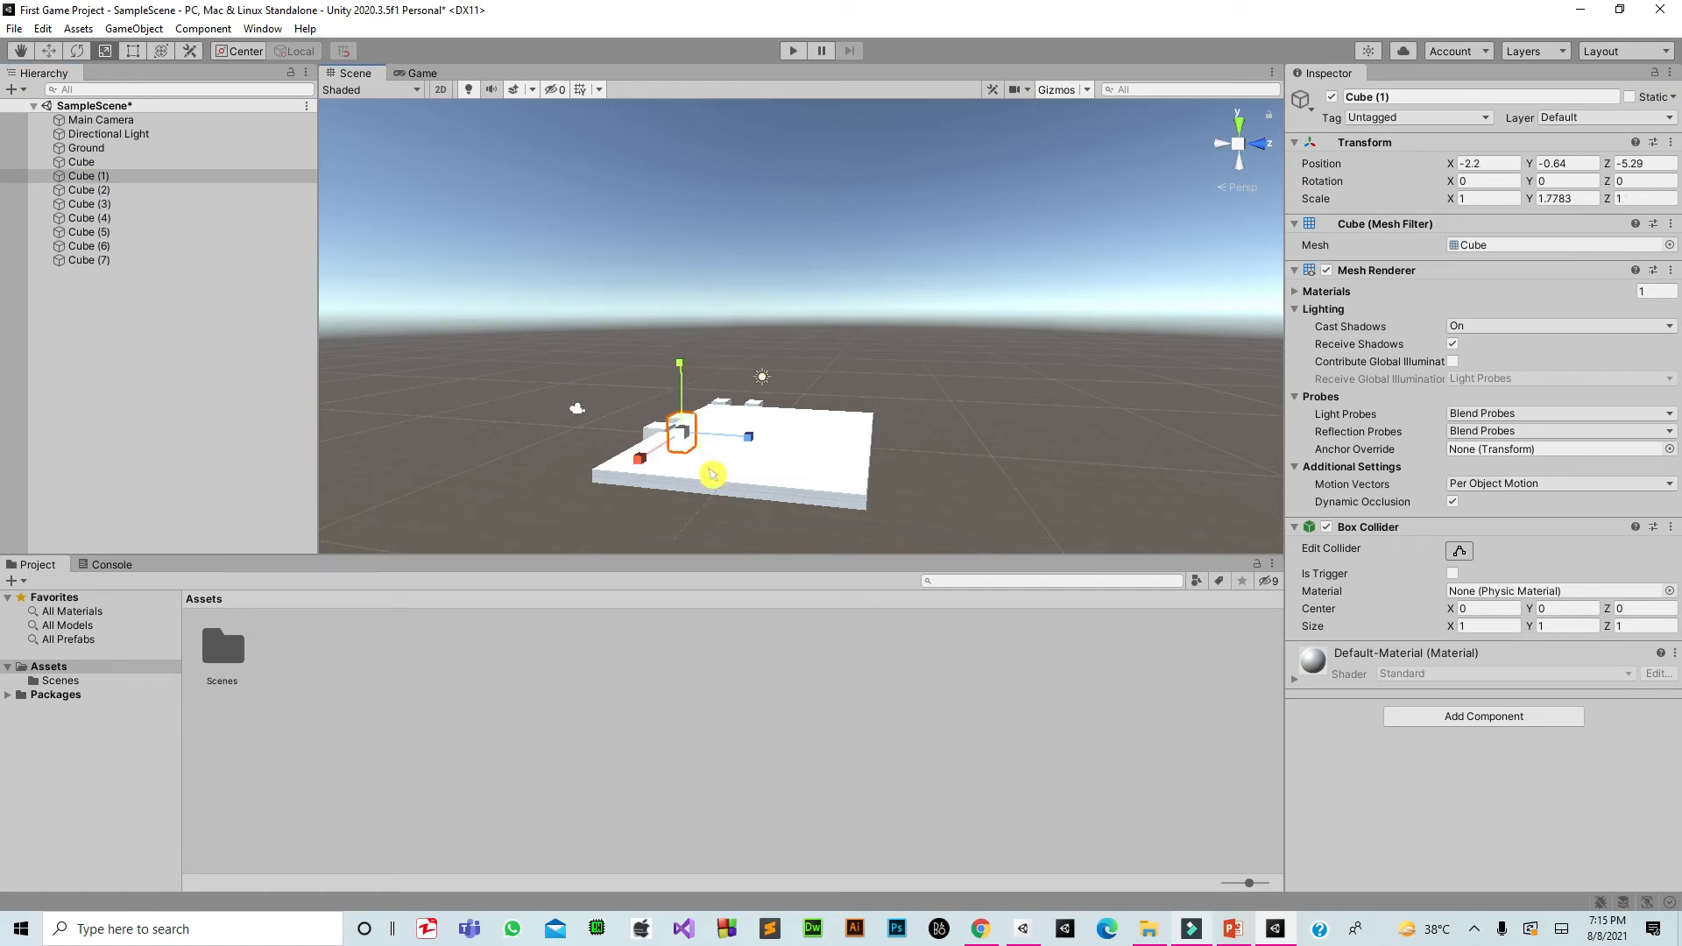
left_click_drag(755, 452, 792, 459)
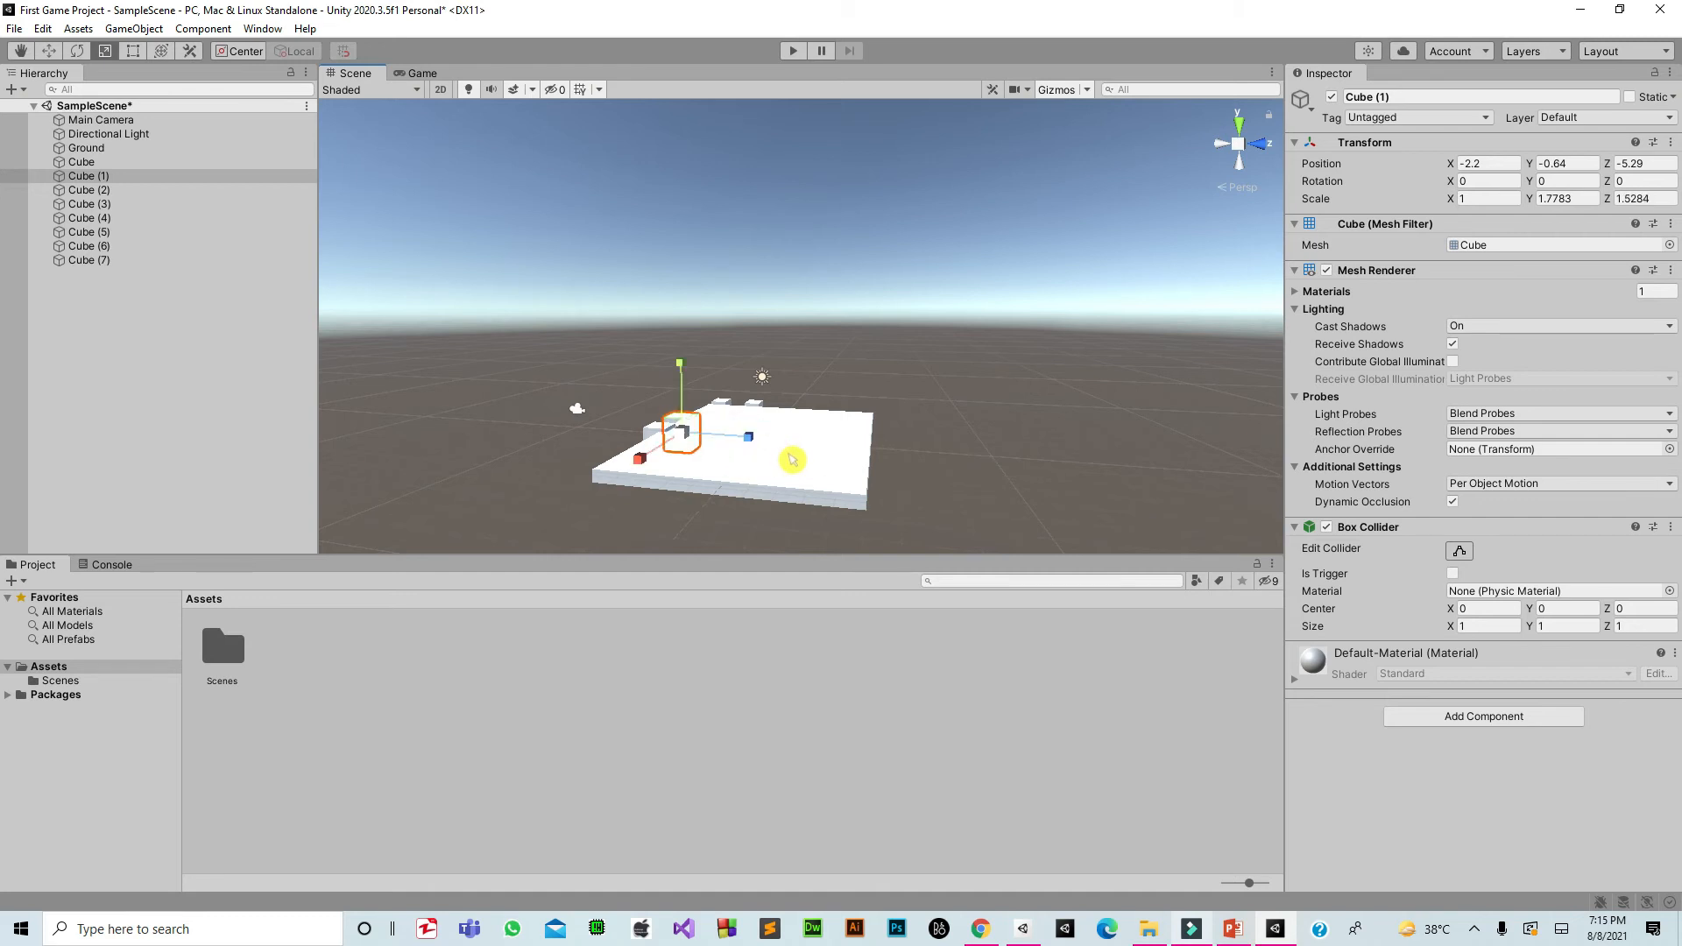
left_click(131, 192)
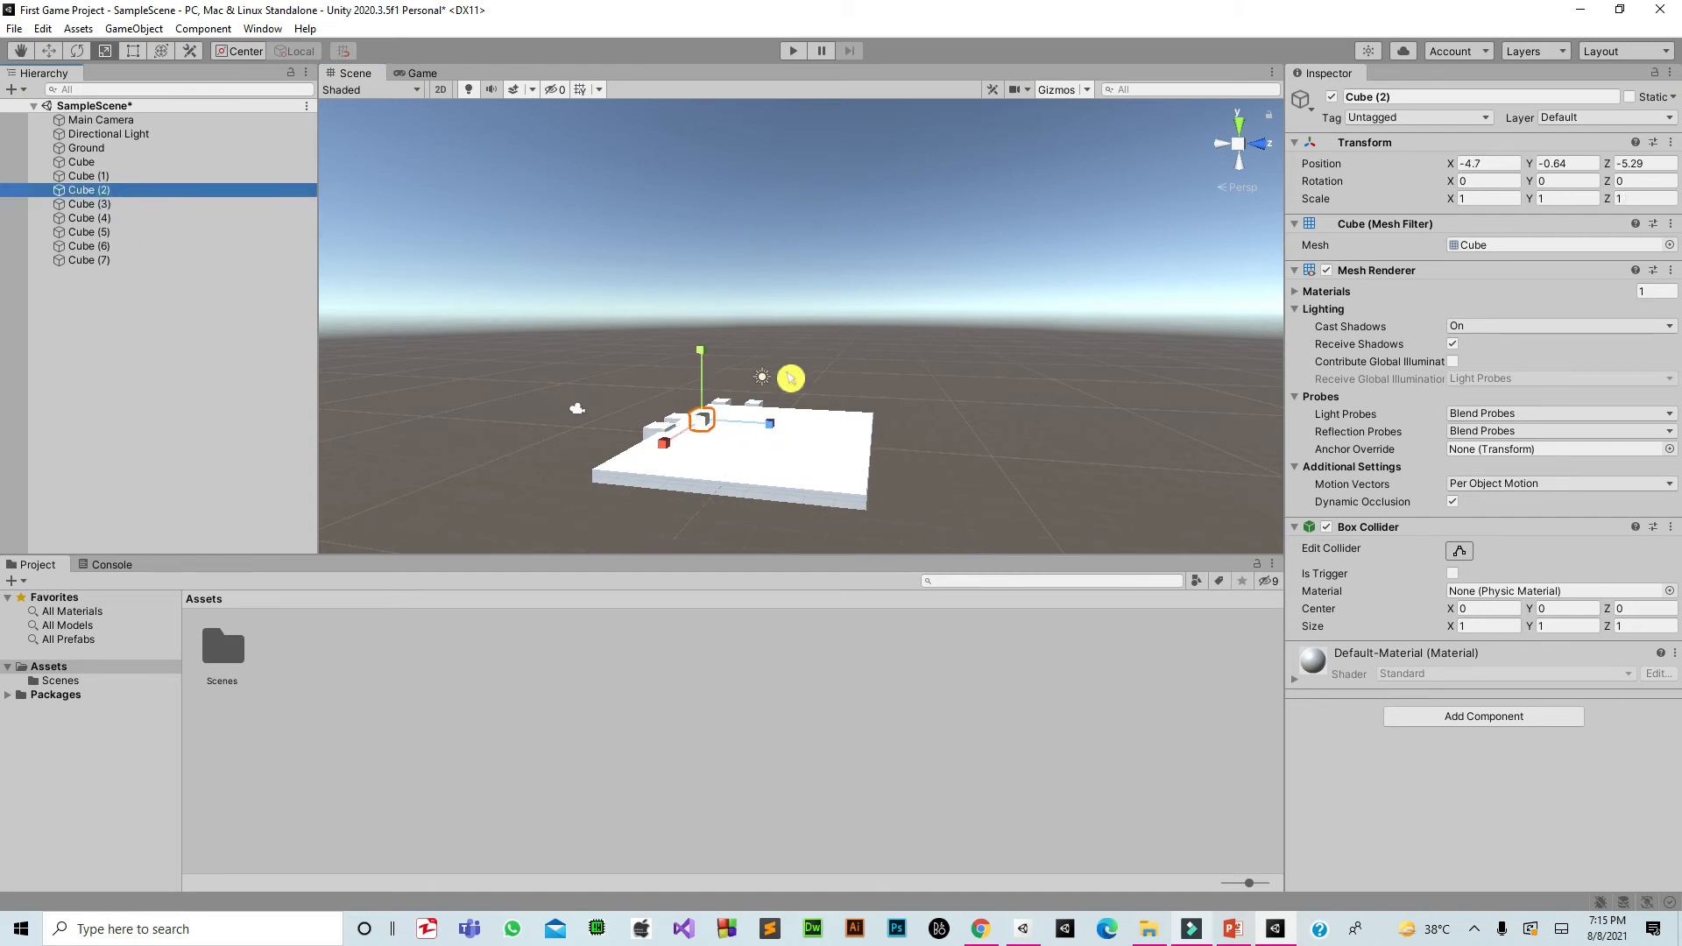
left_click_drag(713, 360, 657, 312)
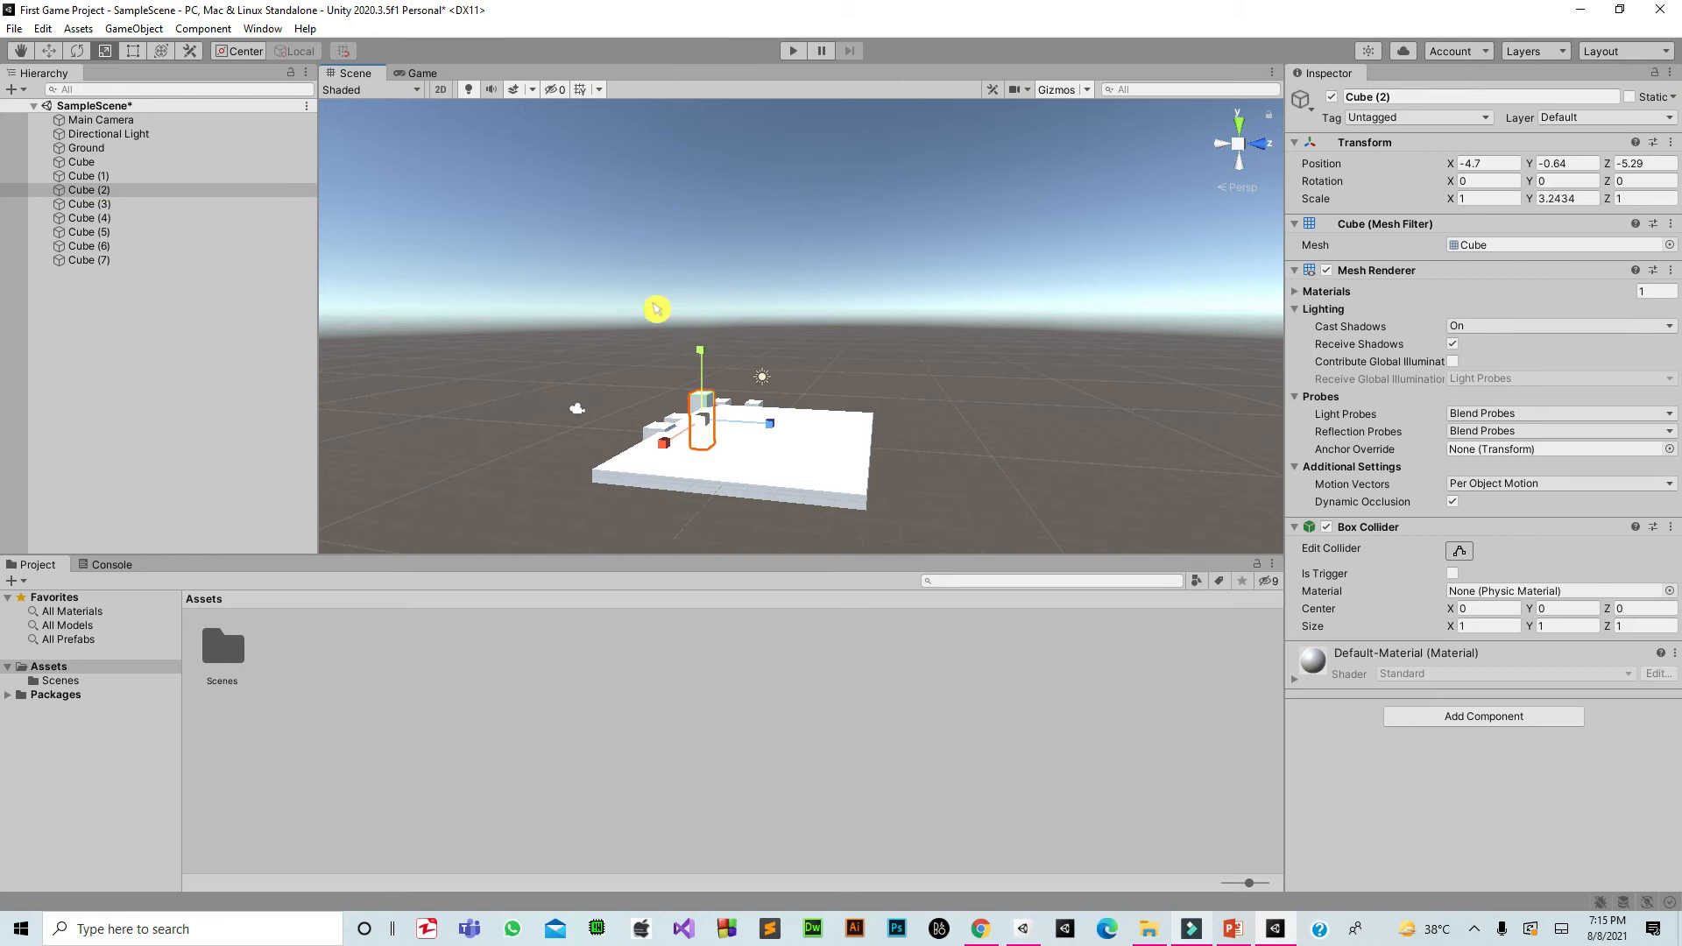
left_click_drag(664, 469, 652, 462)
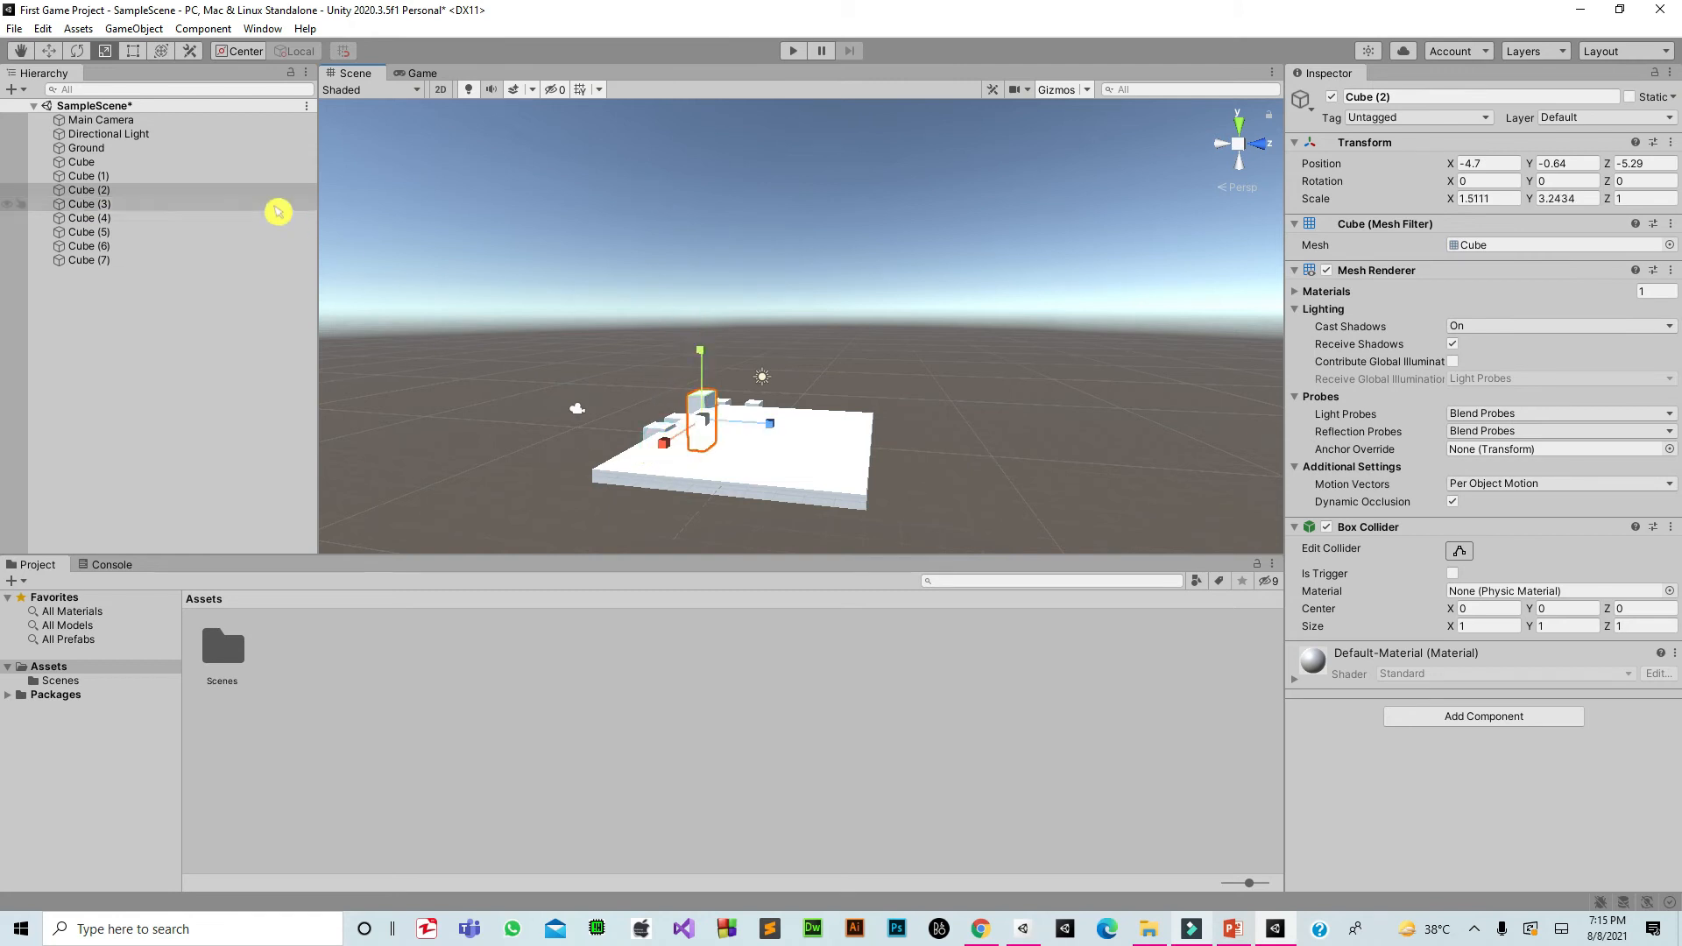
Scale Cube (3) to about 2.98 on Y and 1.56 on Z
left_click(230, 210)
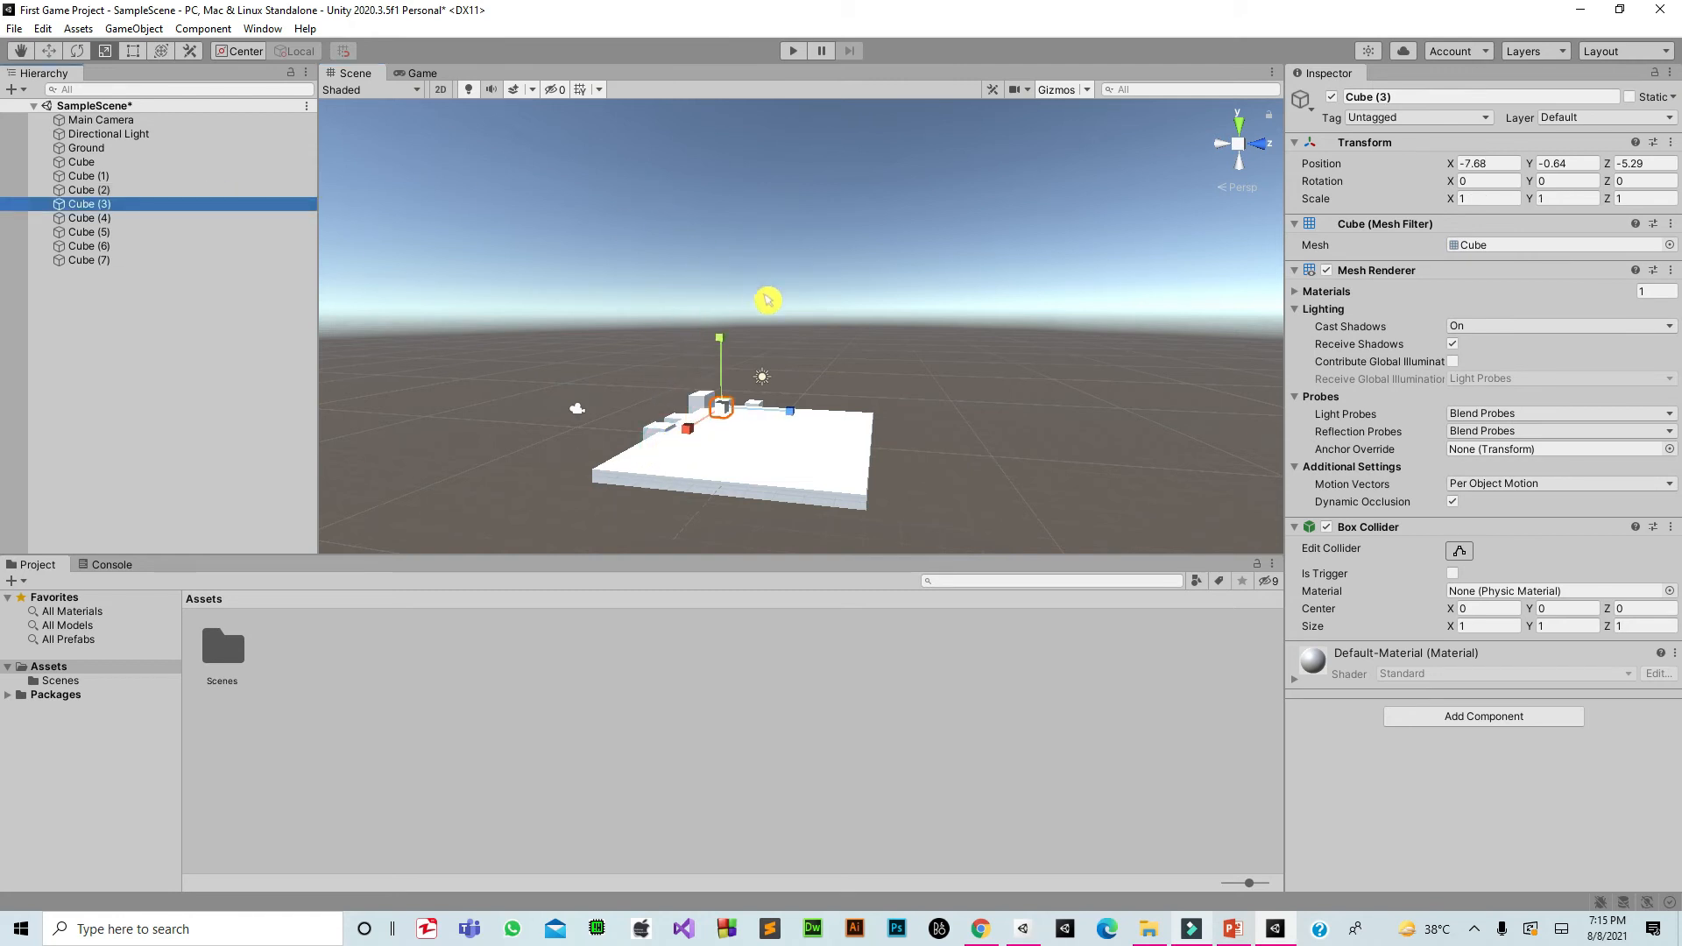
left_click_drag(737, 351, 710, 270)
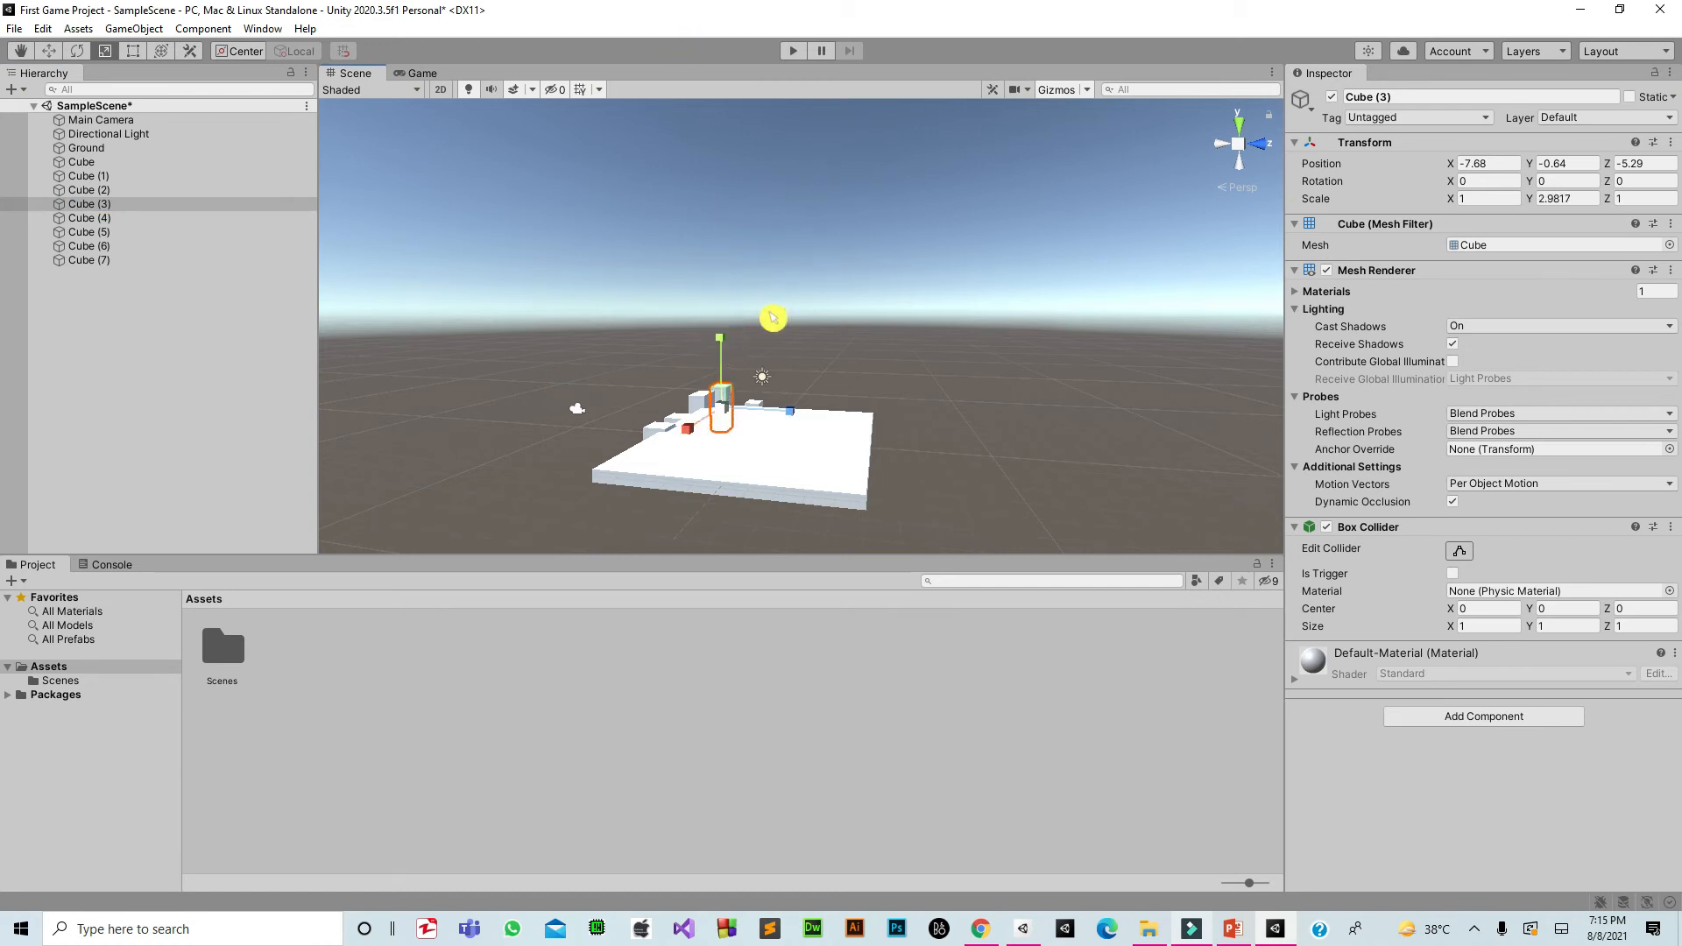
left_click_drag(803, 422, 841, 436)
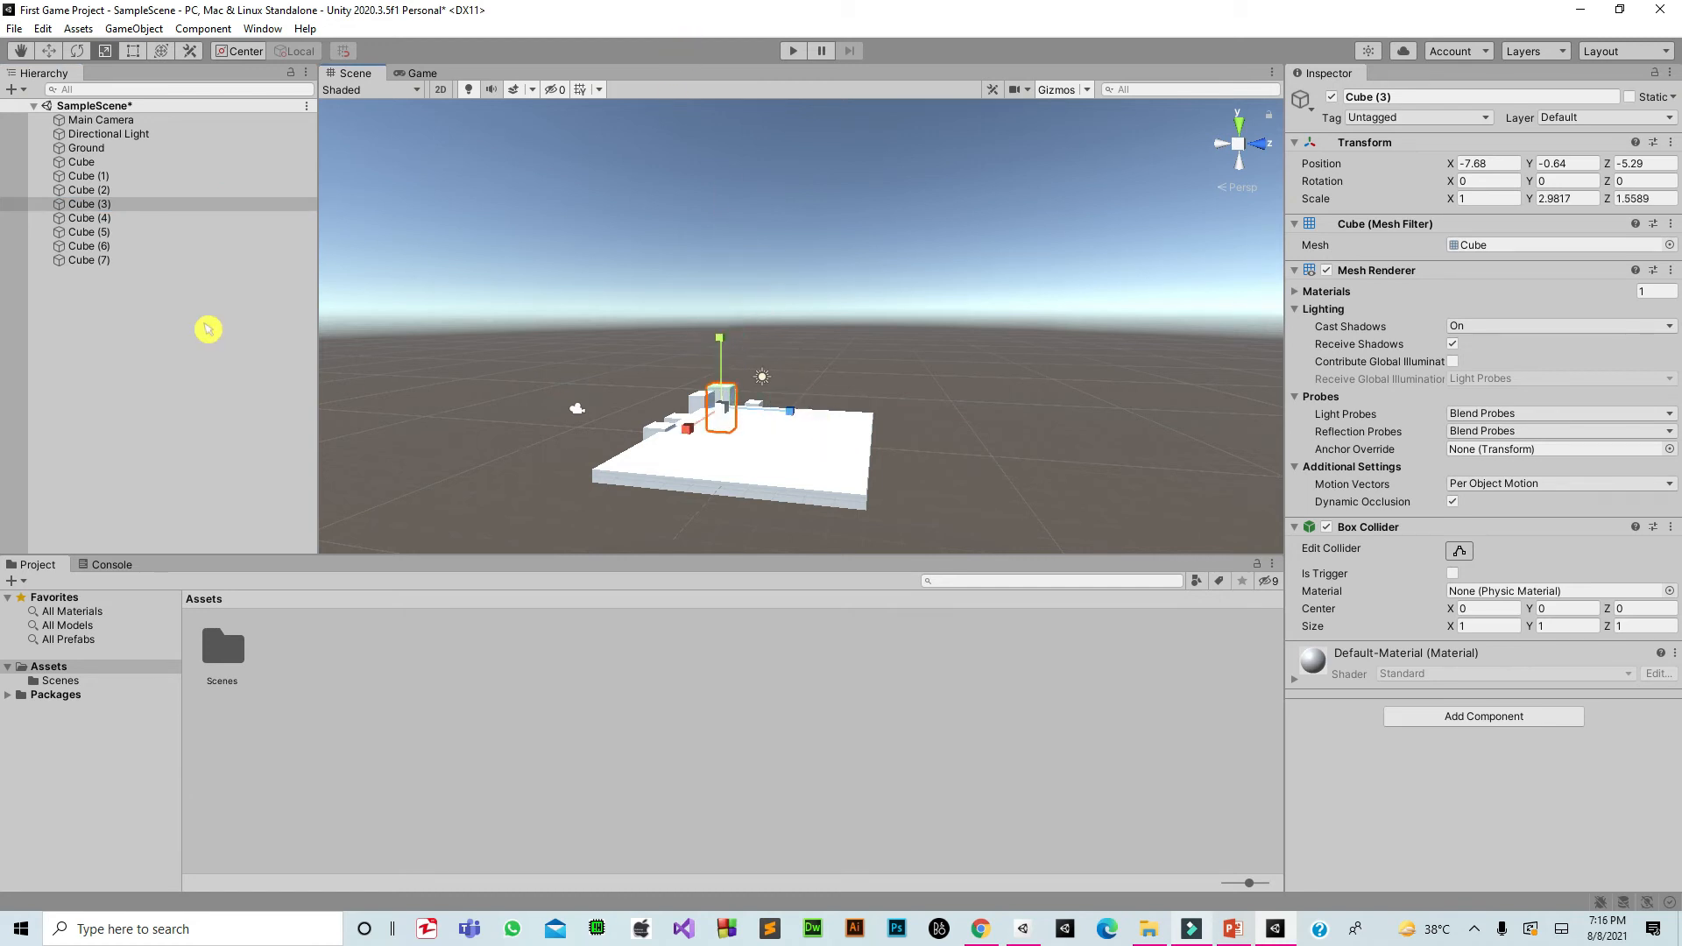
Scale Cube (4), the first cube of the second row, to about 1.36 on Y and 1.37 on Z
left_click(130, 220)
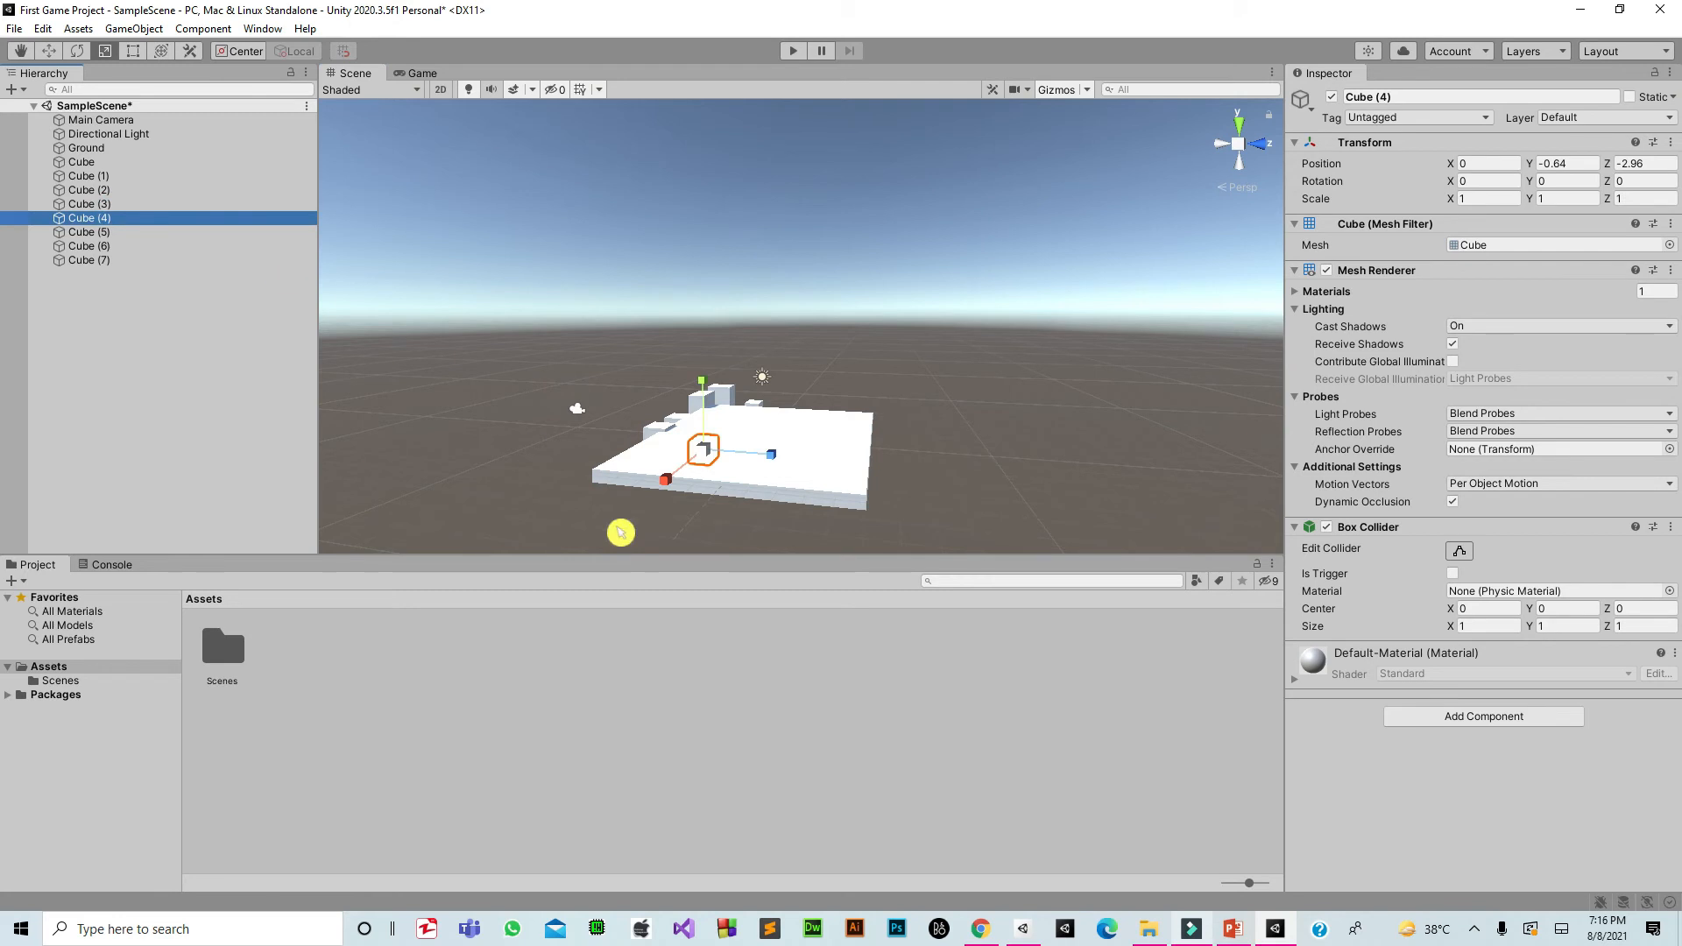
left_click_drag(714, 397, 706, 244)
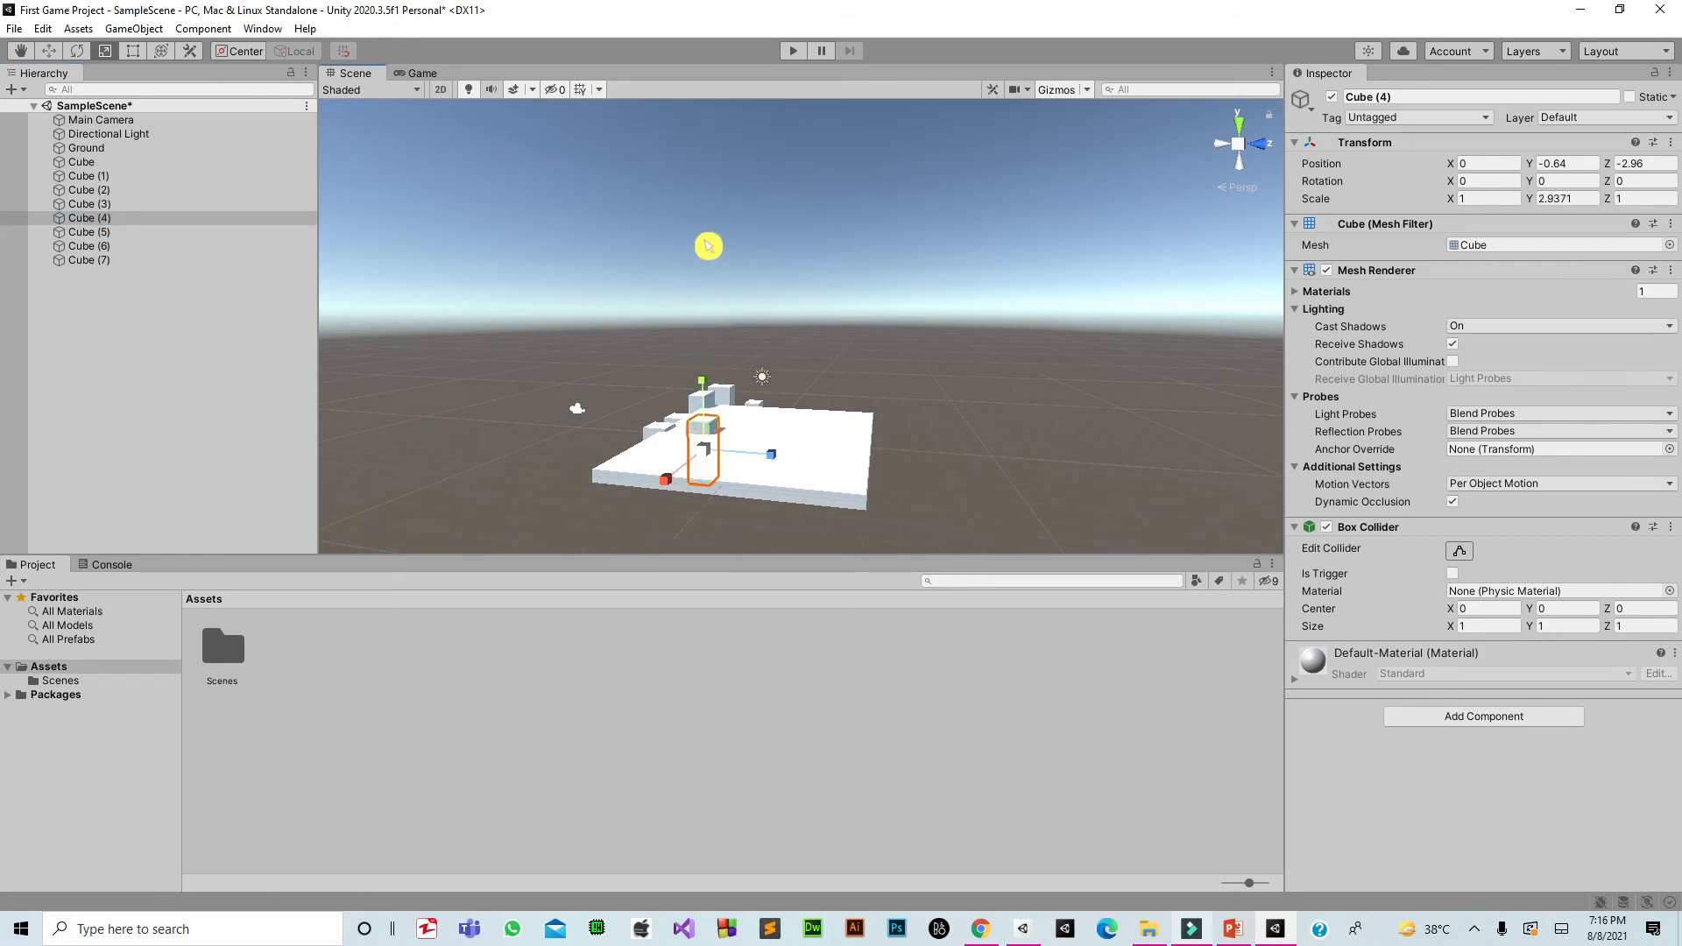
left_click_drag(714, 388, 721, 424)
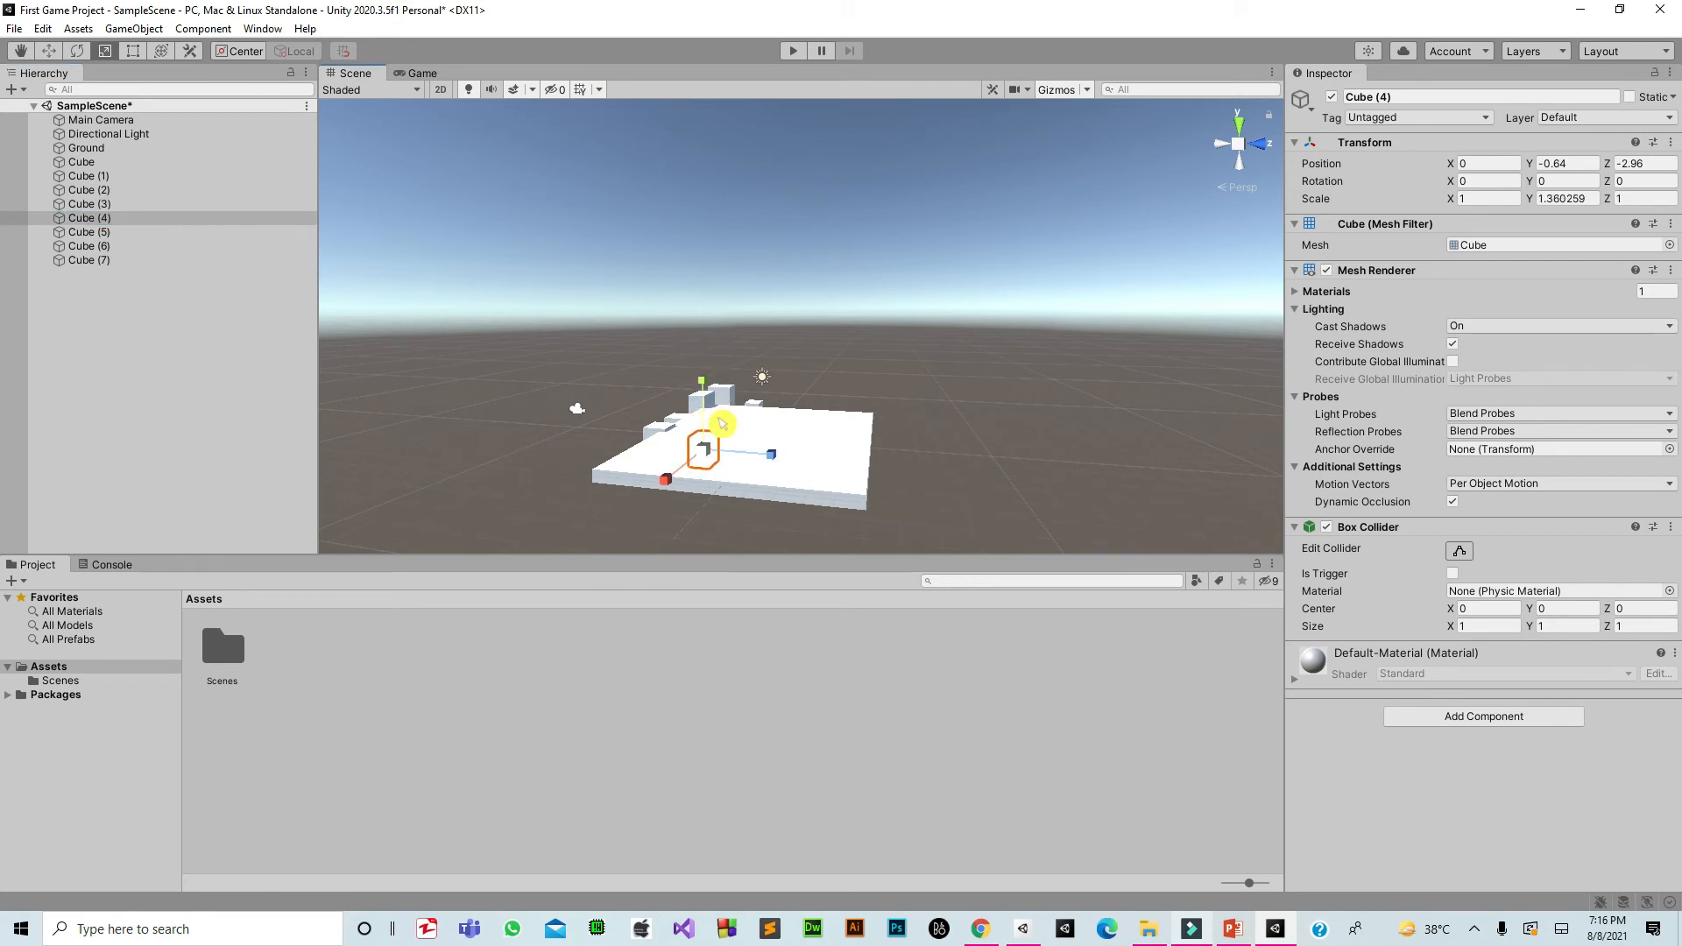
left_click(673, 489)
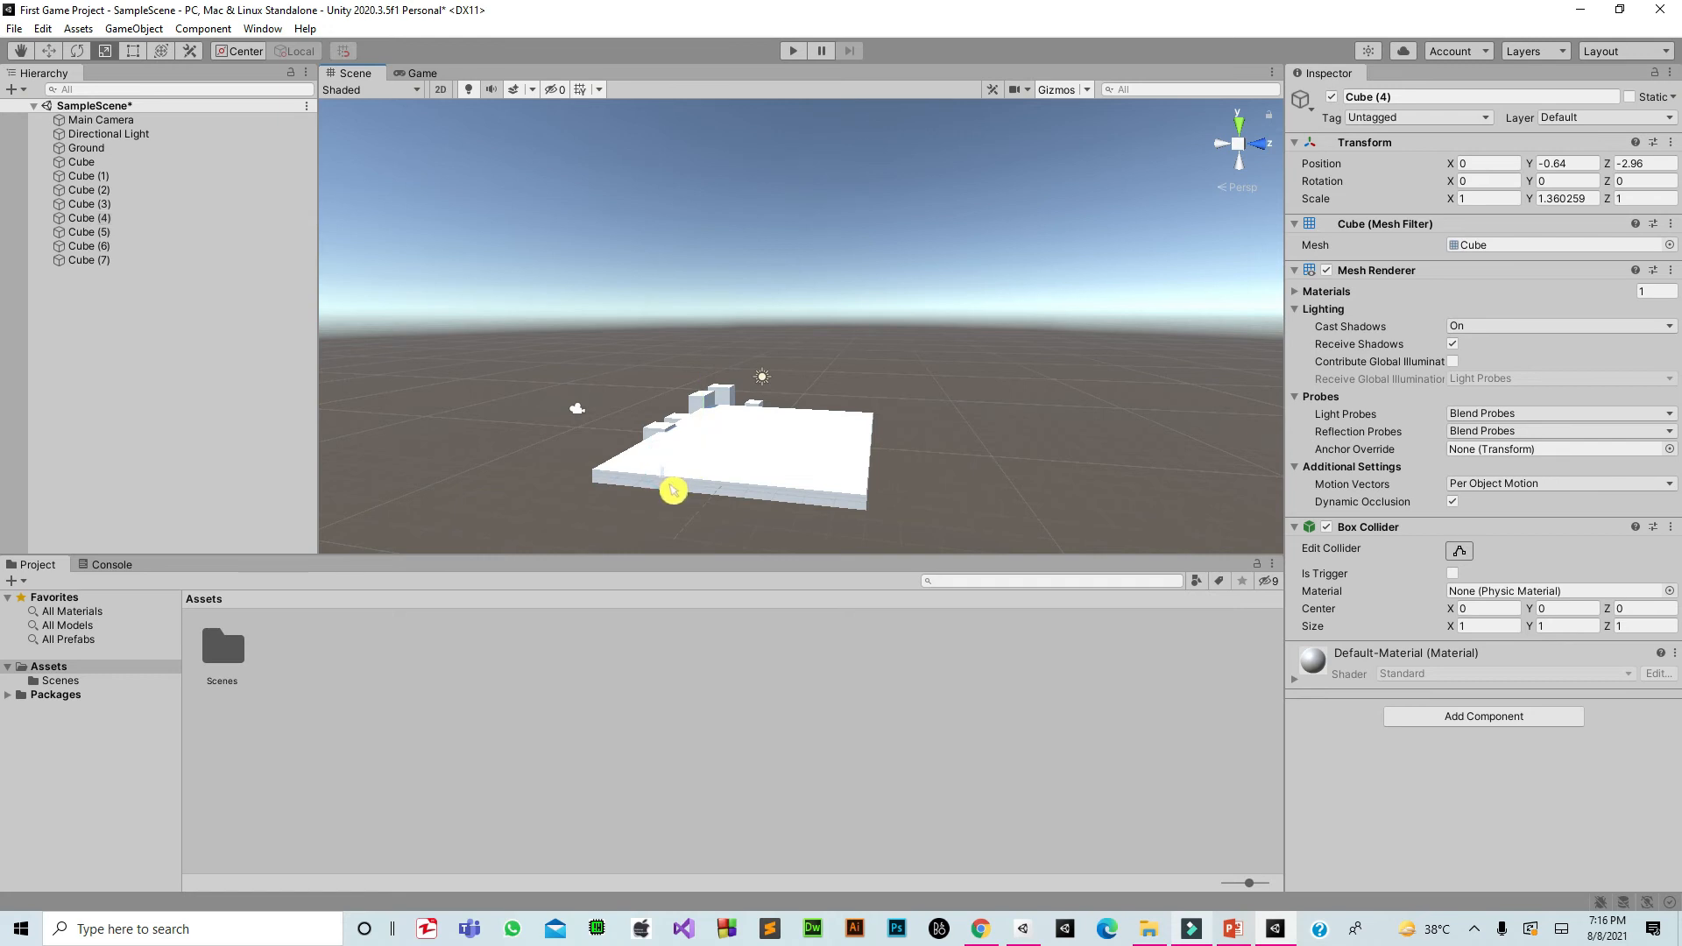
left_click(228, 223)
mouse_move(786, 466)
left_mouse_down()
mouse_move(778, 455)
mouse_move(810, 480)
left_mouse_up()
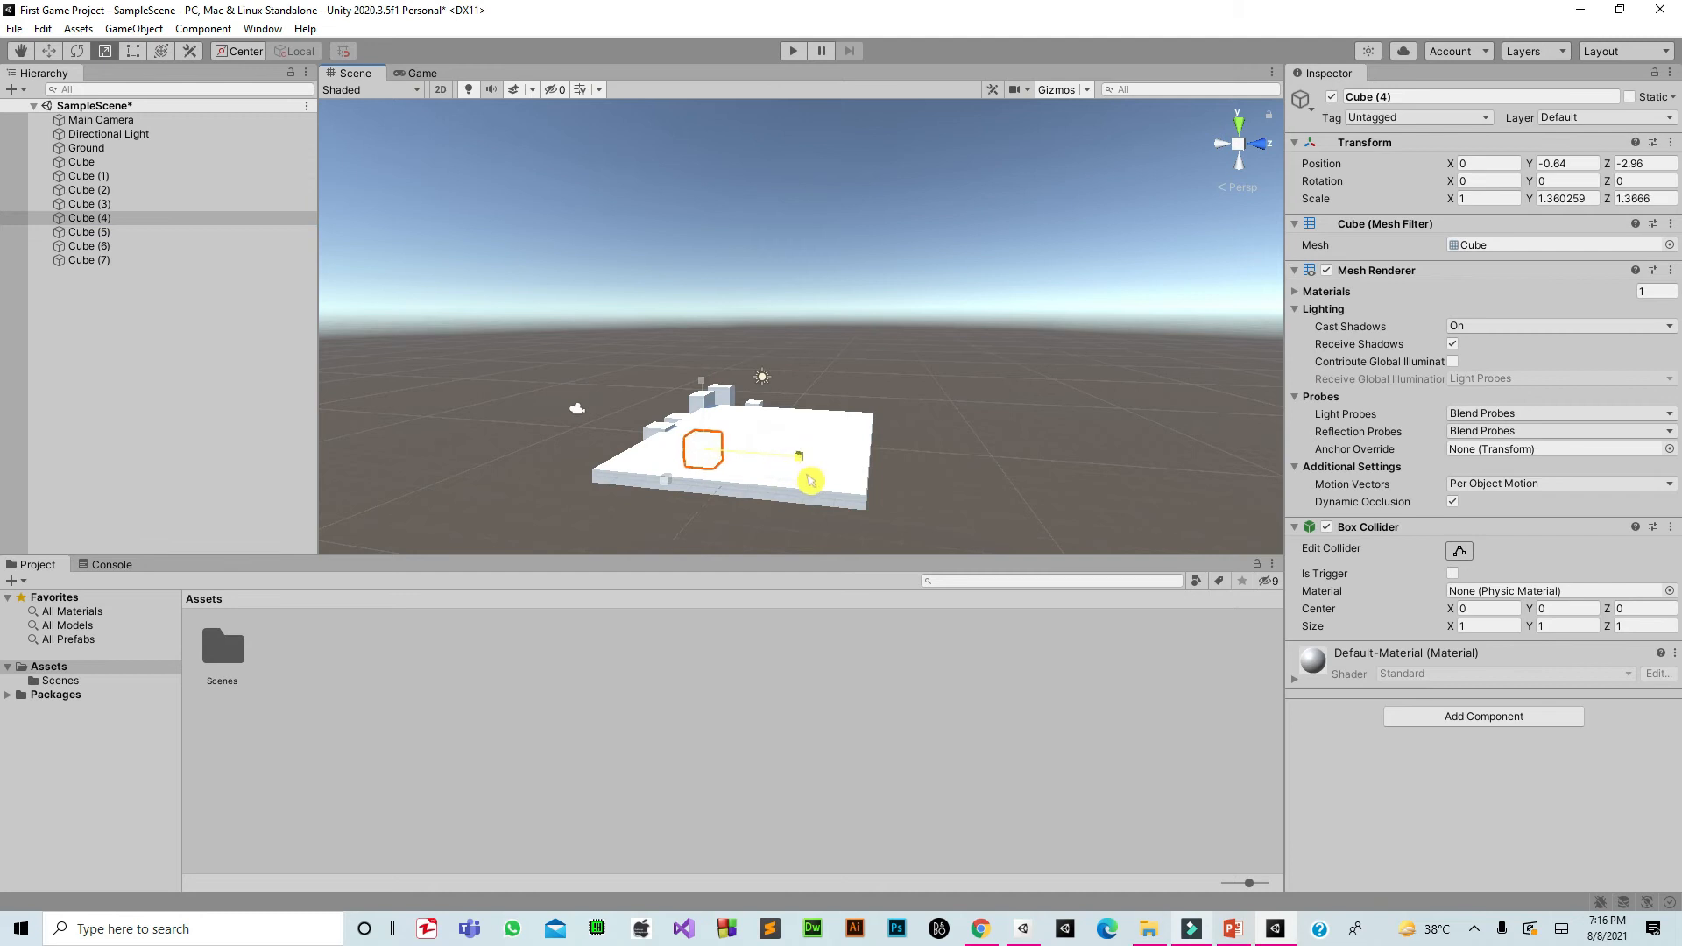
Stretch Cube (5) to about 1.73 and Cube (6) to about 1.96 along the Y axis
left_click(219, 233)
left_click_drag(733, 375, 461, 391)
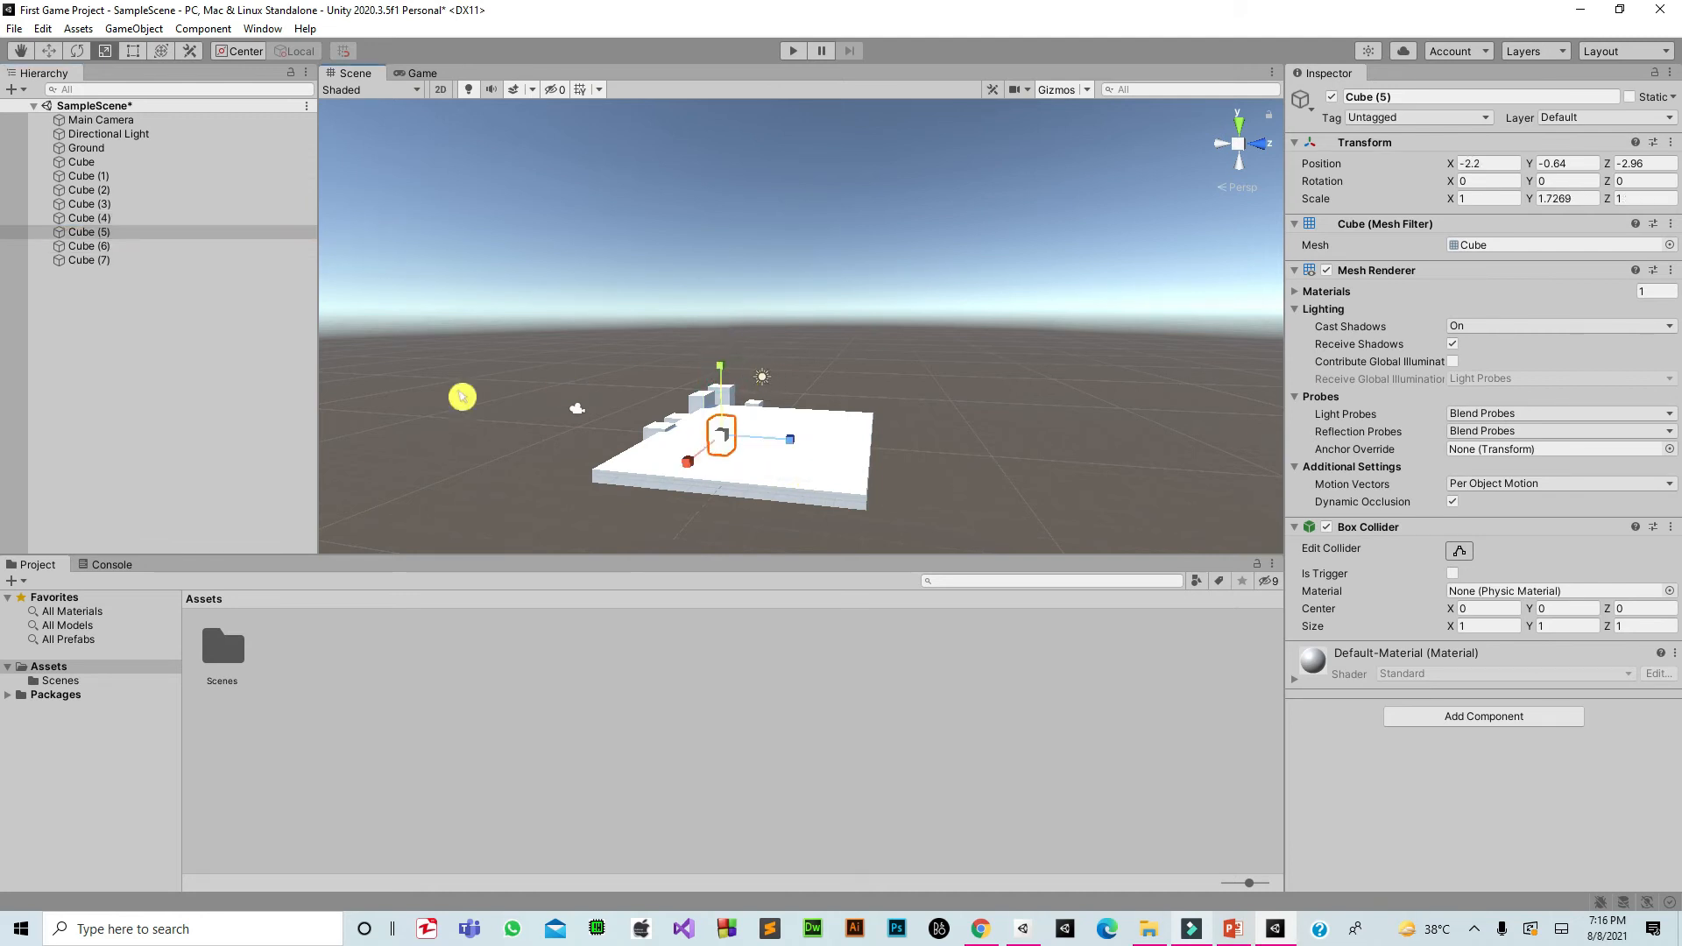
left_click(197, 247)
left_click_drag(739, 354, 518, 427)
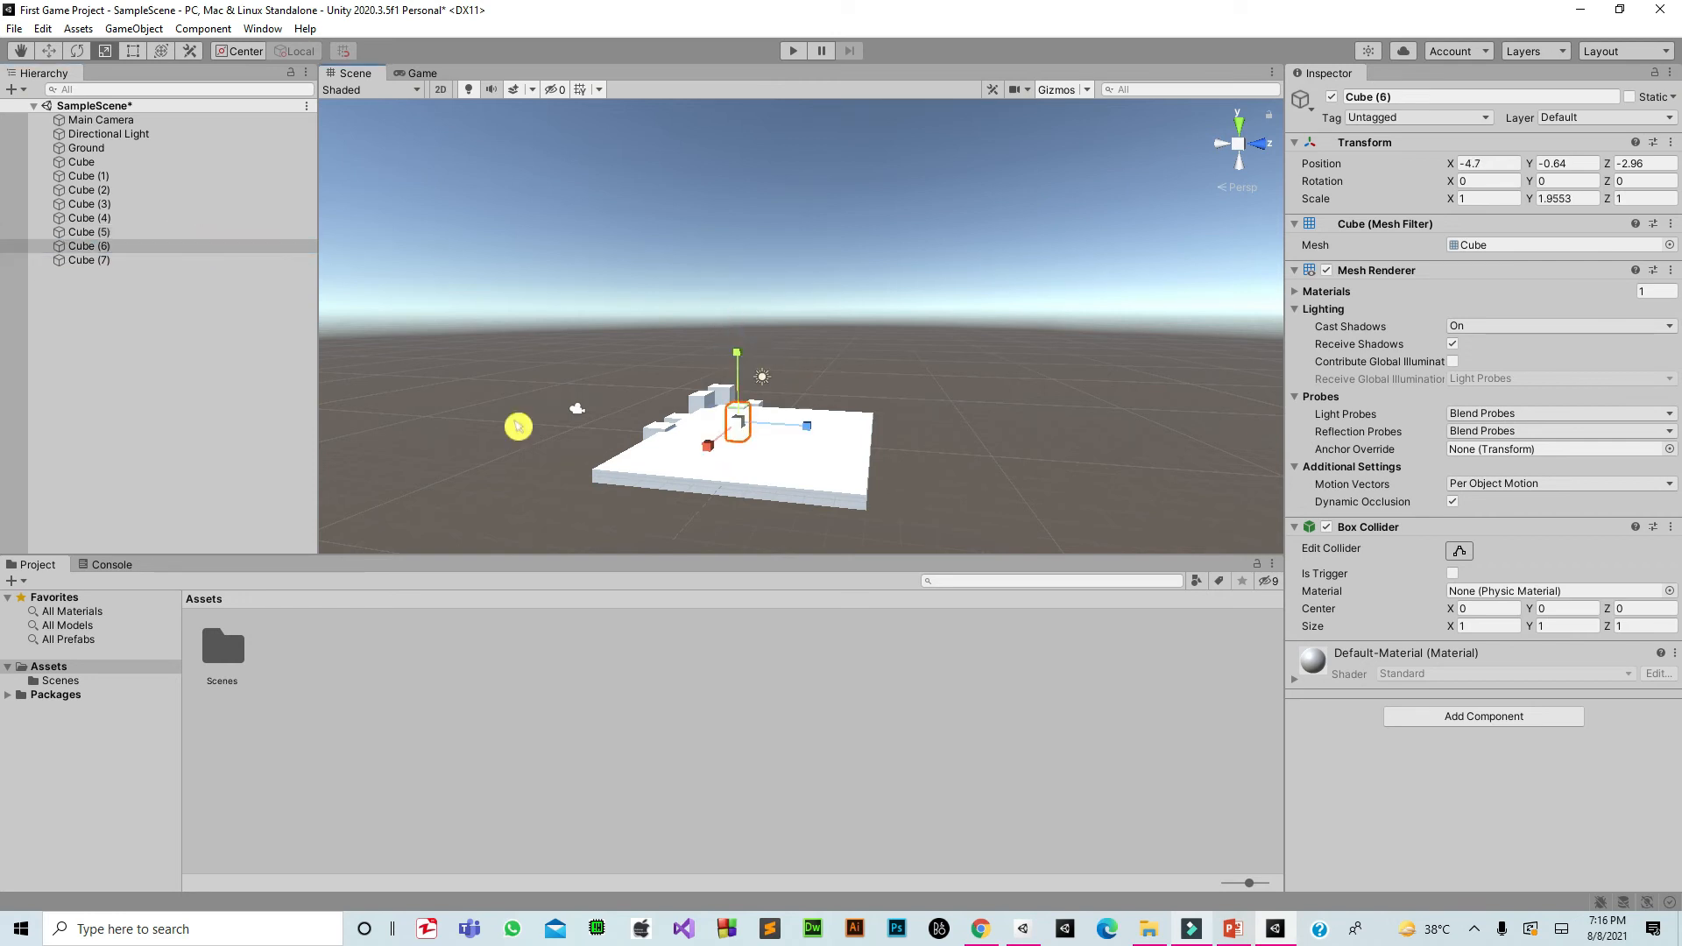
Scale Cube (7) to about 1.93 on Y and 1.88 on Z
left_click(261, 260)
left_click_drag(767, 346, 733, 270)
left_click_drag(833, 425, 890, 435)
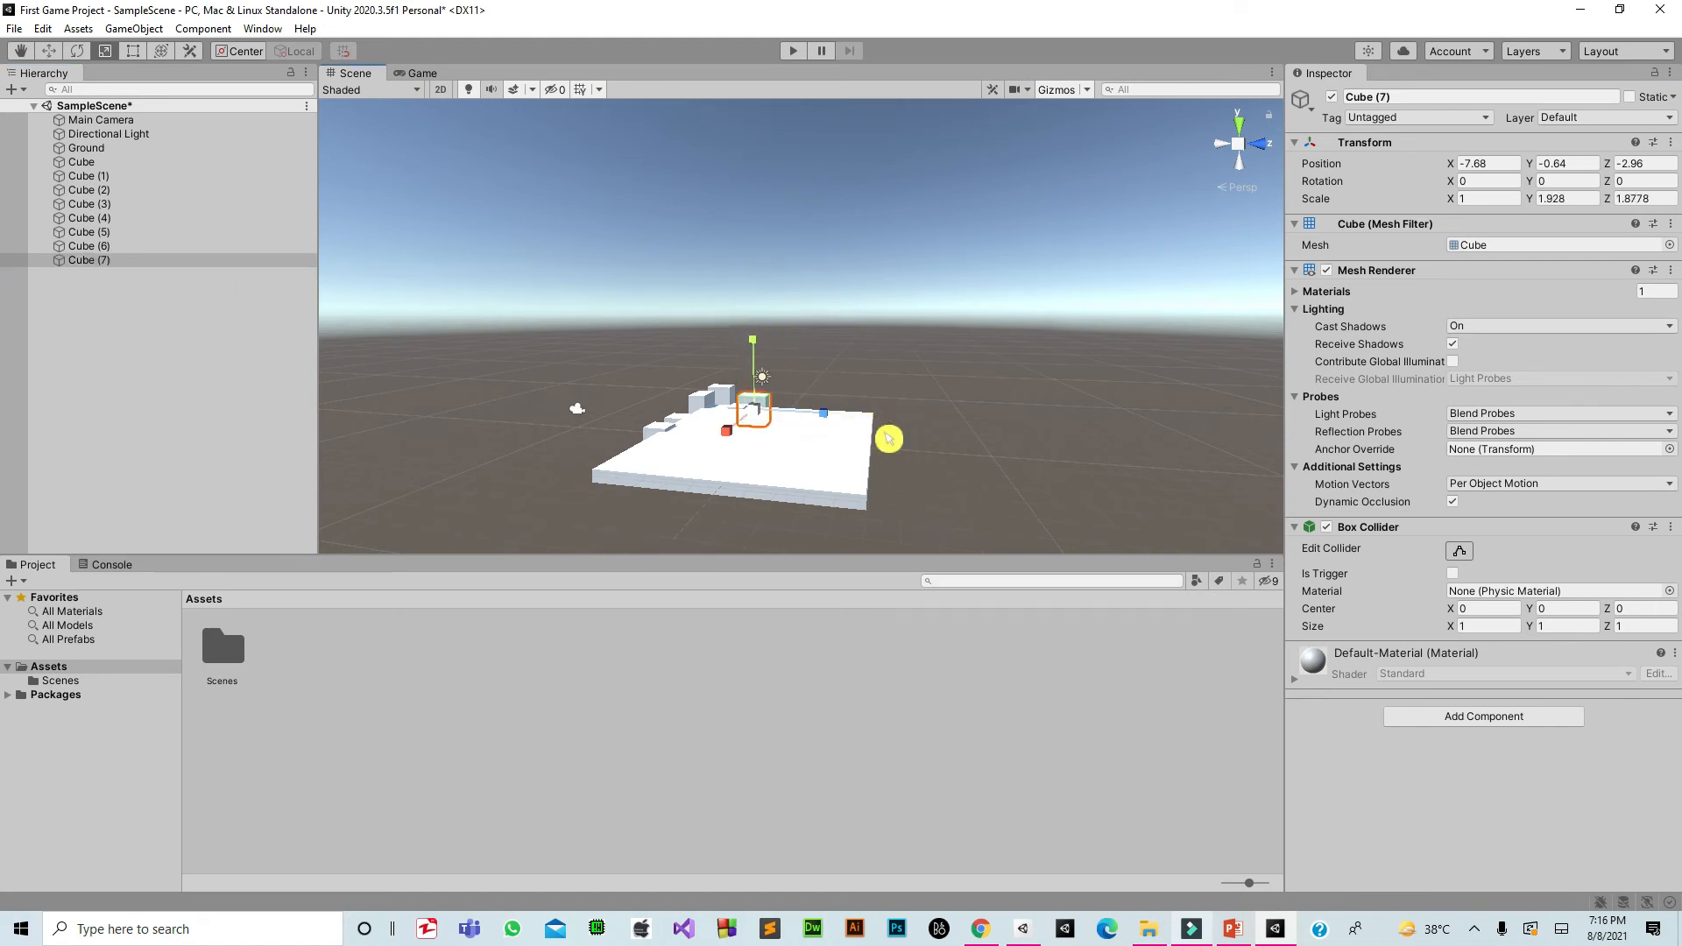
Duplicate all eight scaled cubes together, from Cube through Cube (7), leaving the Ground out of the selection
left_click(140, 164)
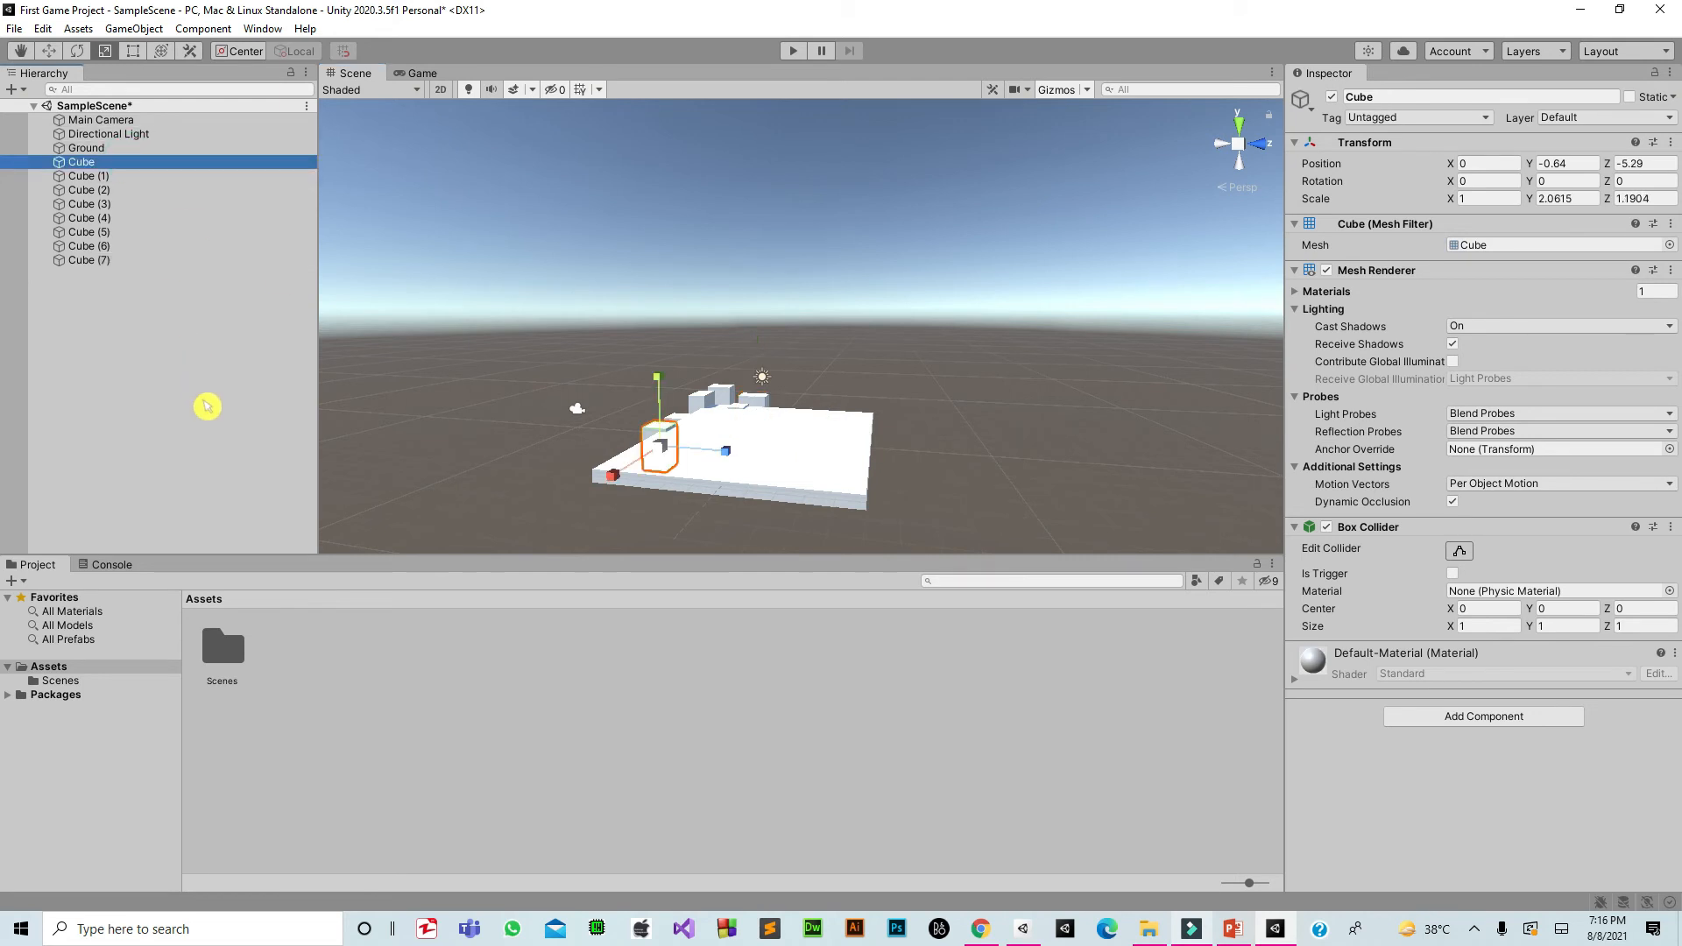
left_click(147, 260, "shift")
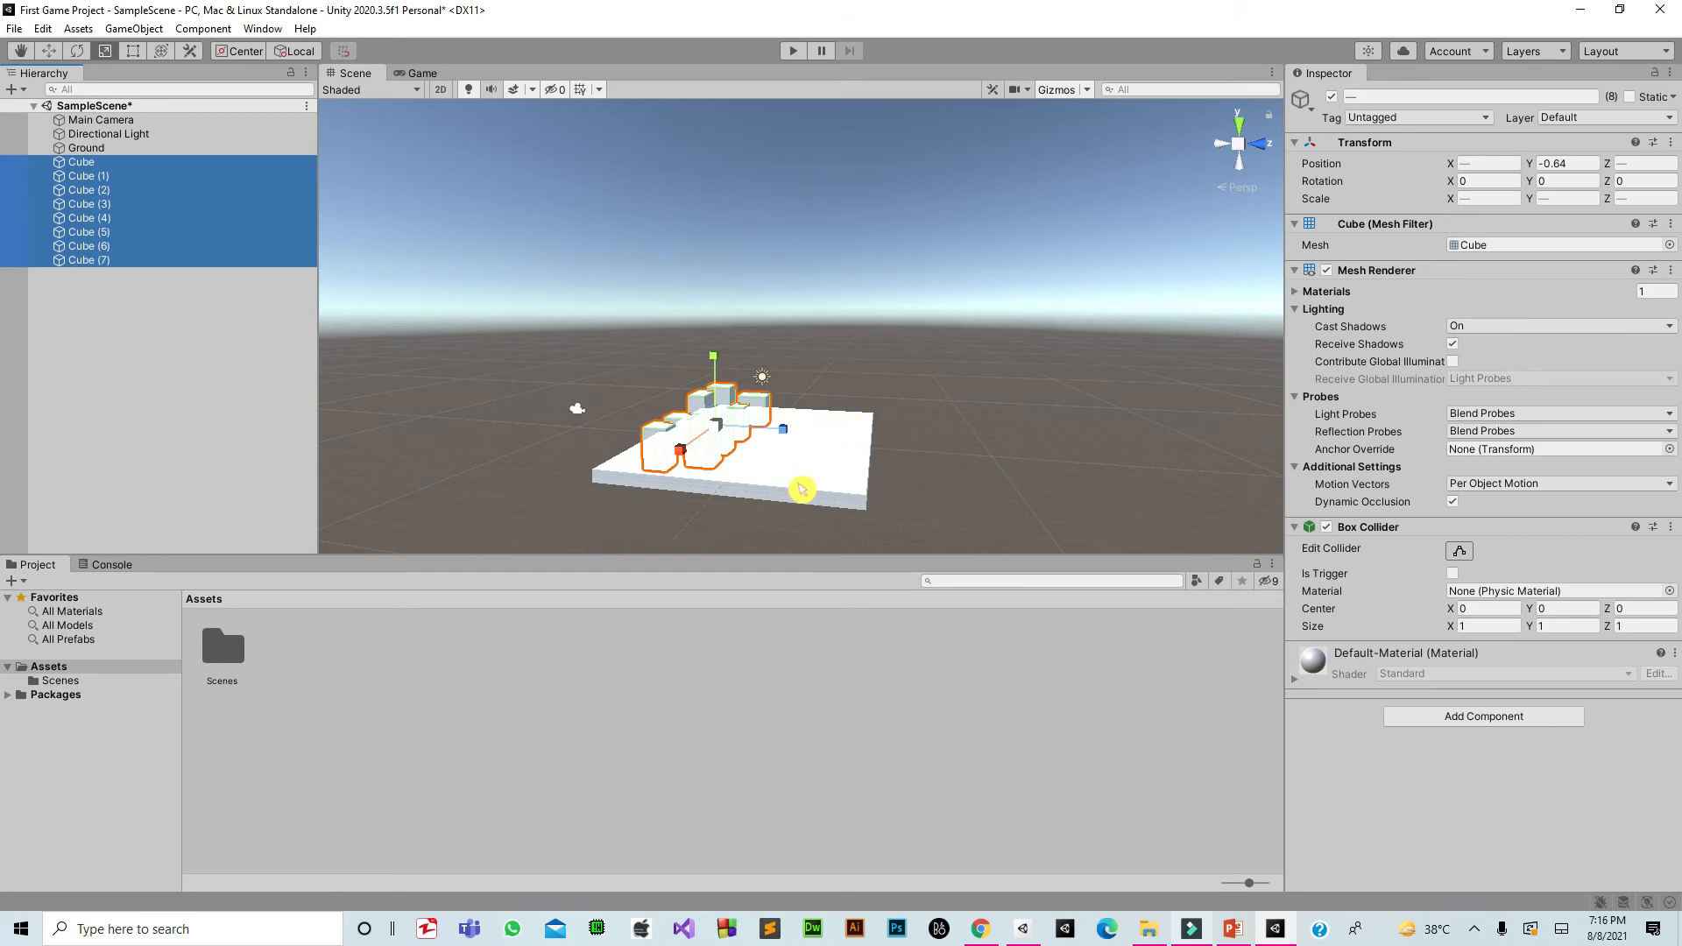
left_click(733, 500)
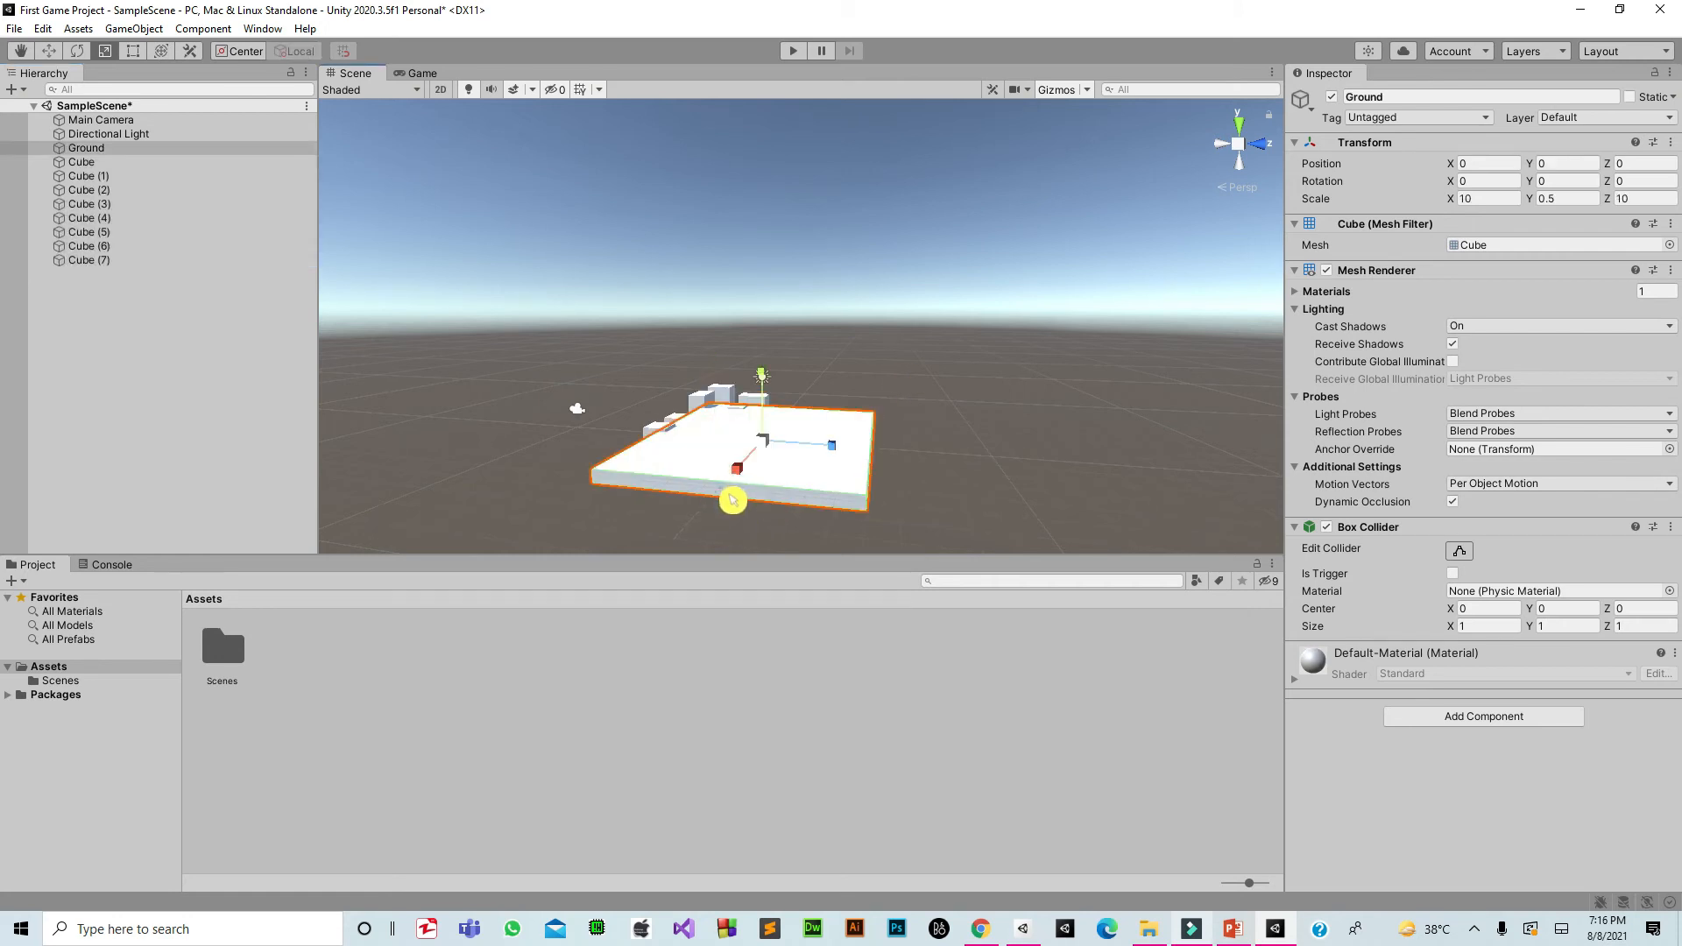
key("ctrl+z")
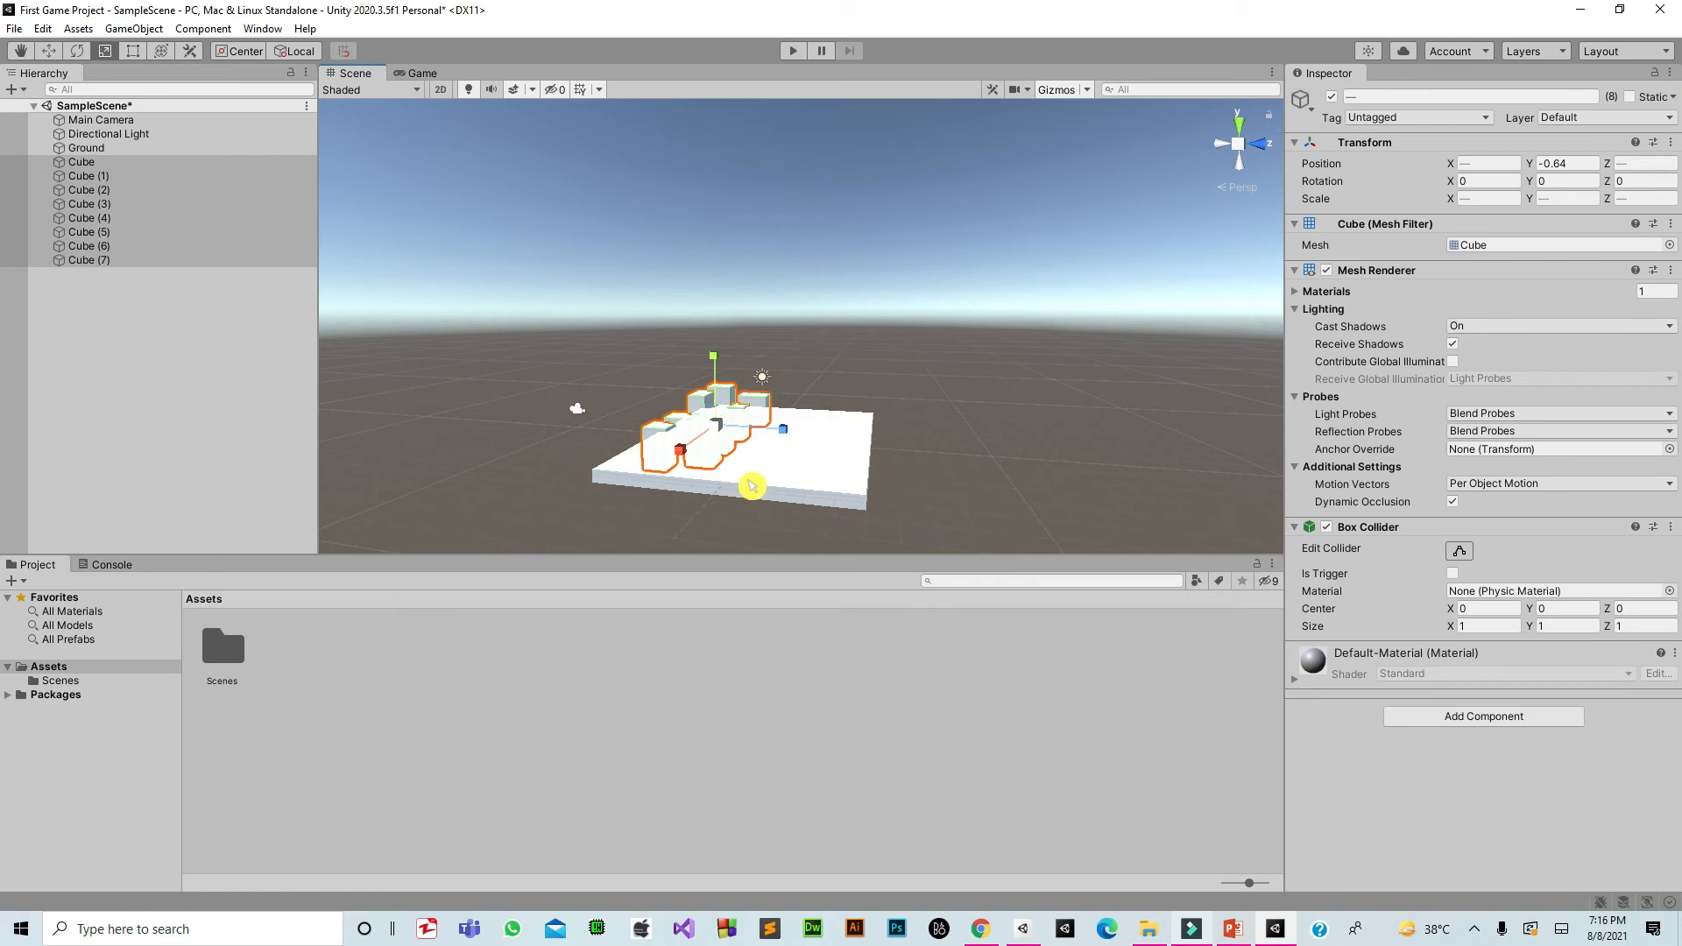
left_click_drag(738, 472, 816, 419, "alt")
left_click_drag(595, 509, 626, 575, "alt")
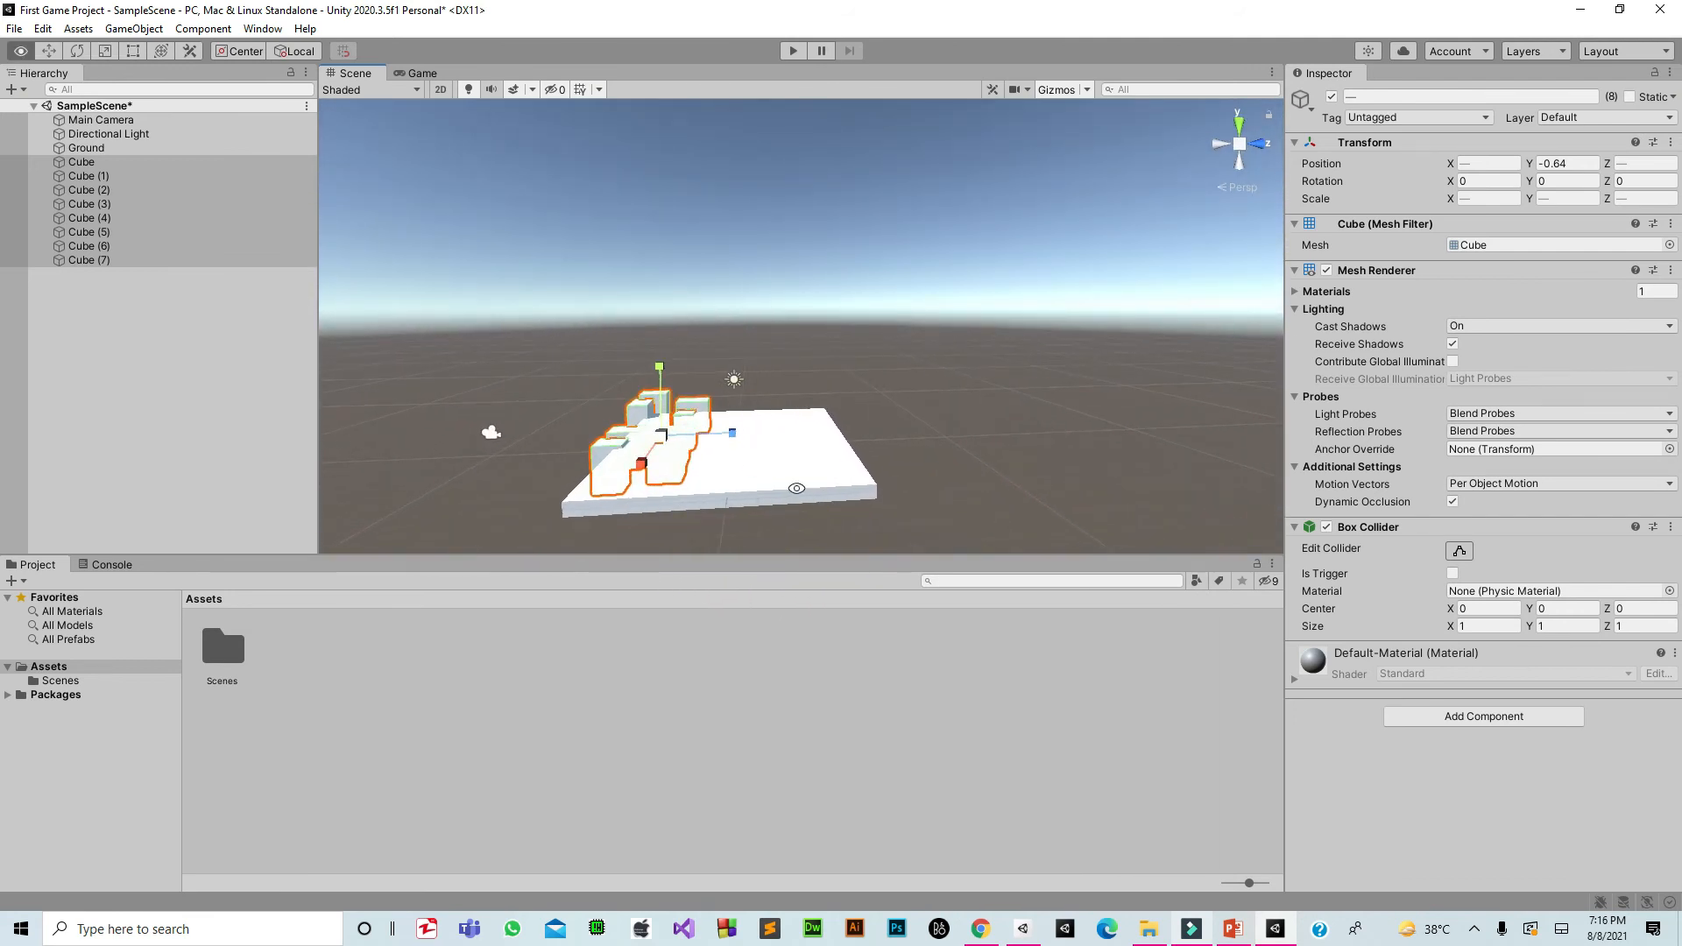
left_click_drag(796, 488, 559, 458, "alt")
left_click_drag(1018, 456, 910, 432, "alt")
left_click_drag(780, 472, 902, 523, "alt")
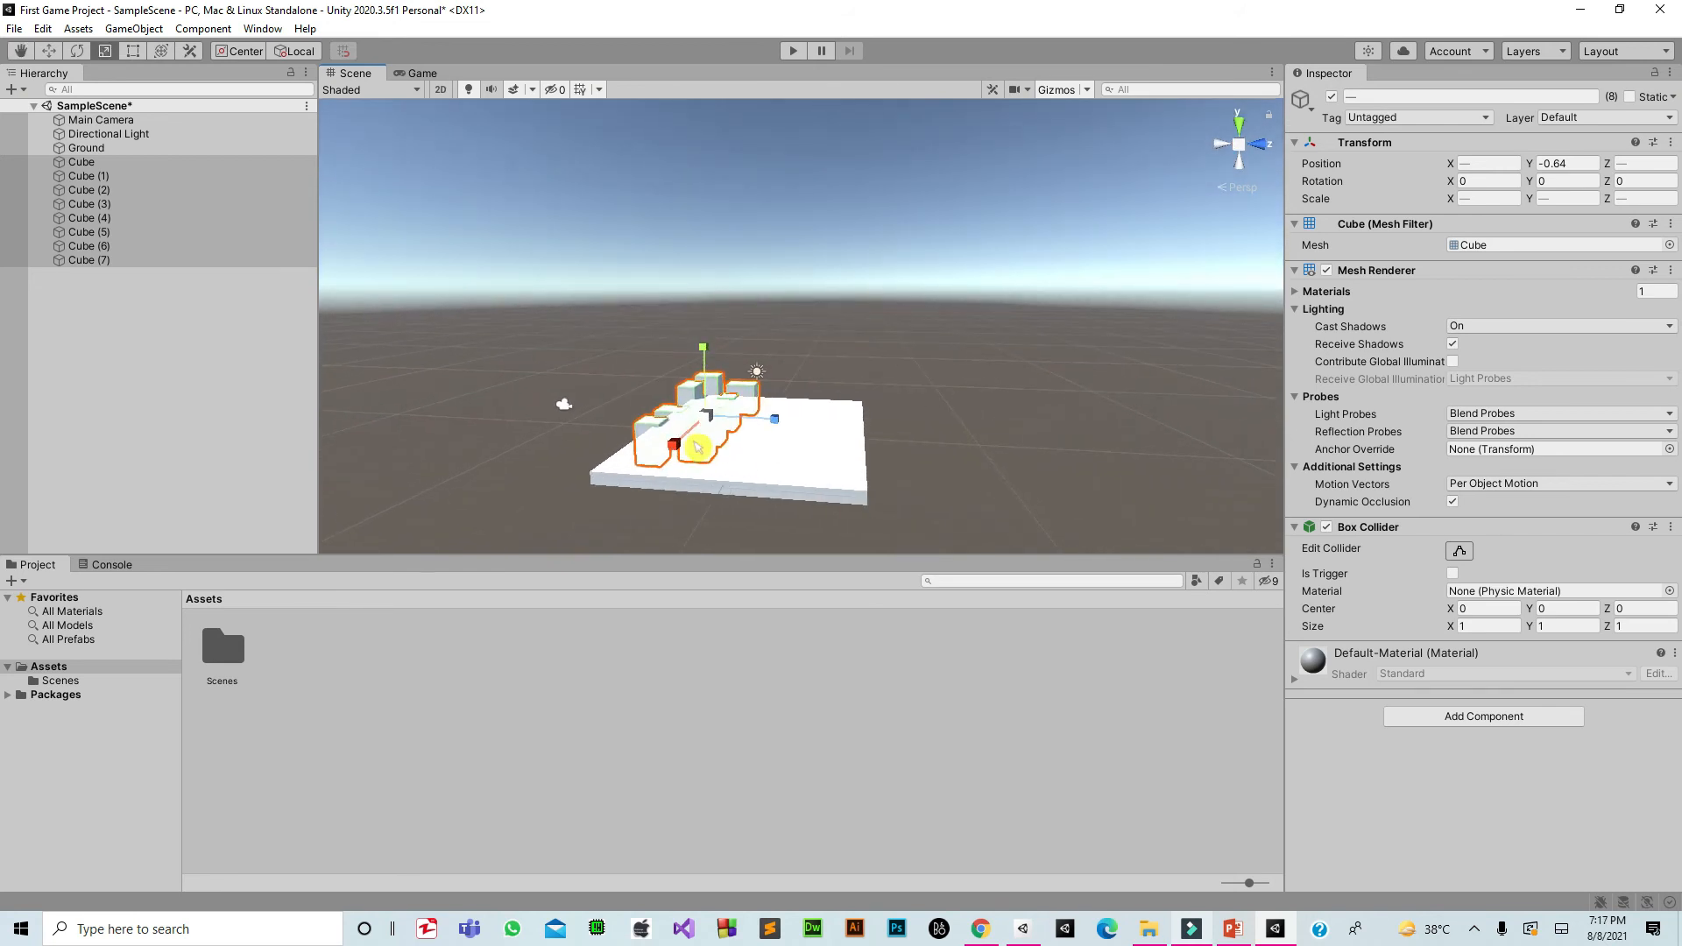
left_click(163, 165)
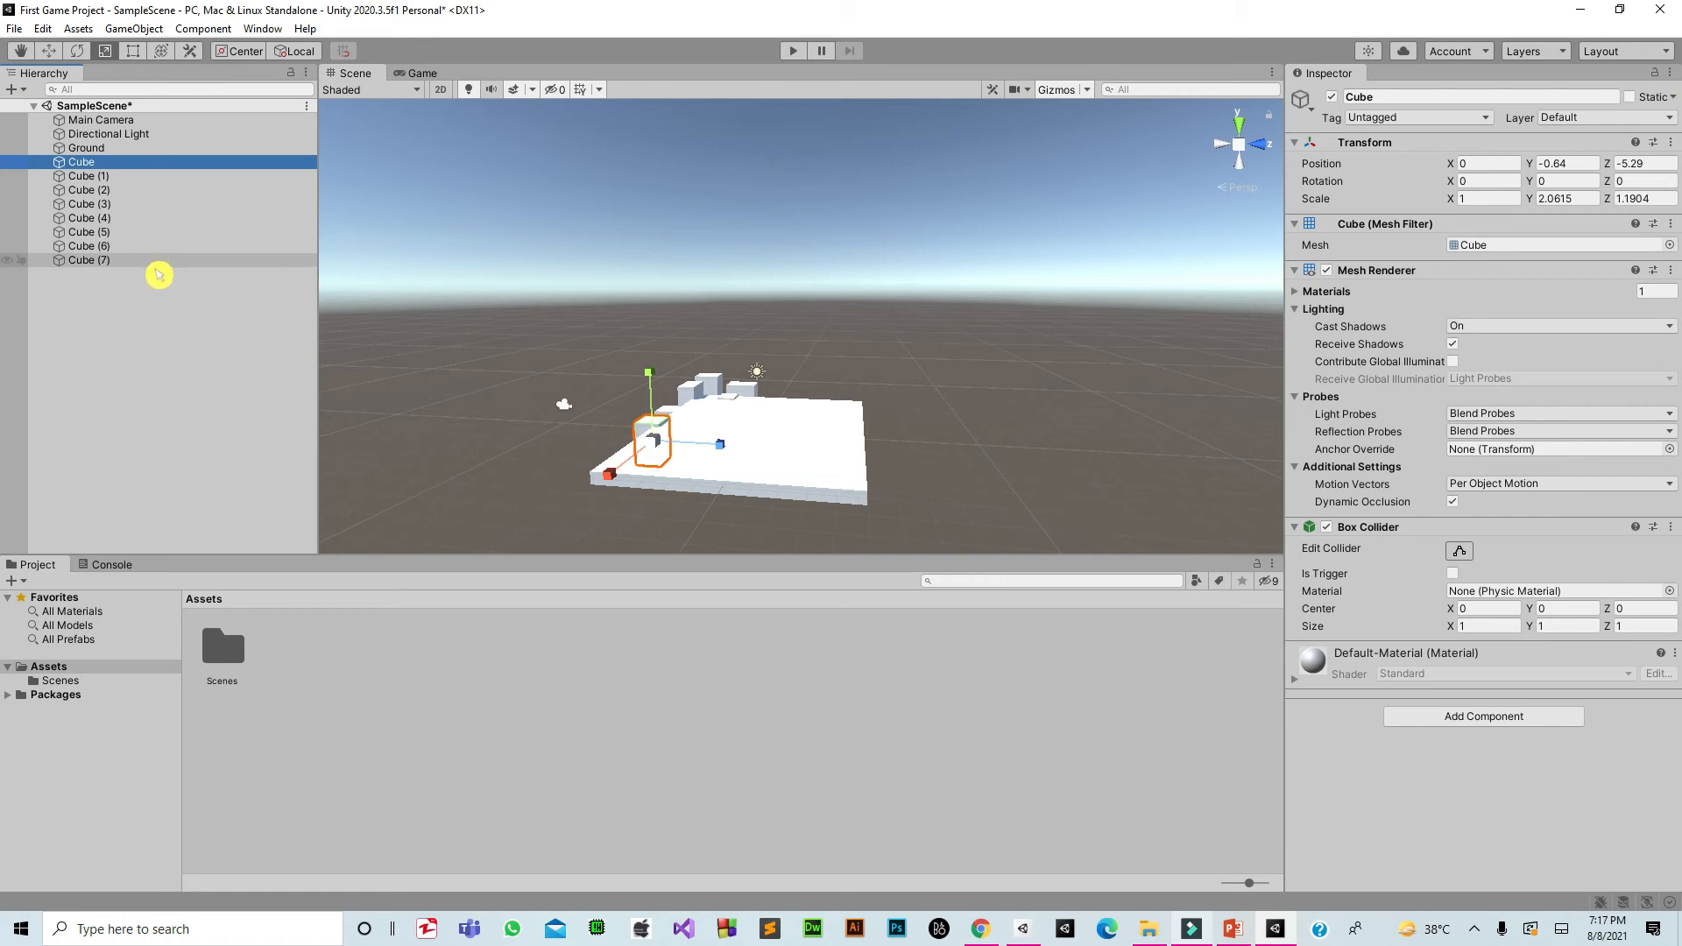
left_click(150, 261, "shift")
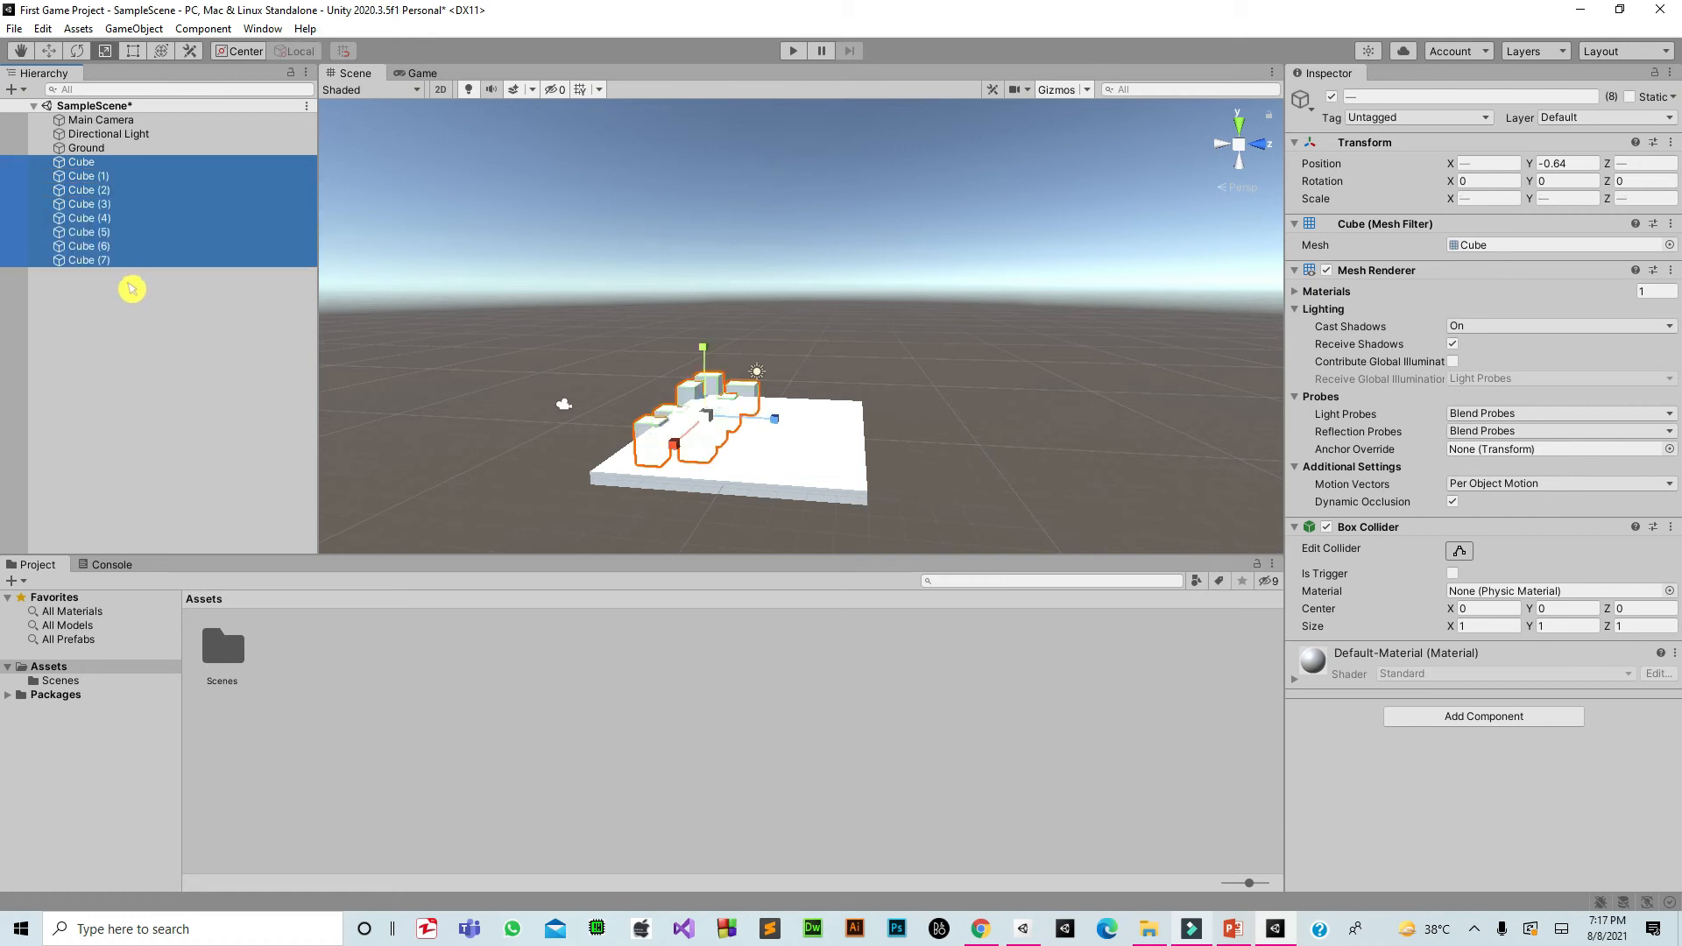
key("ctrl+d")
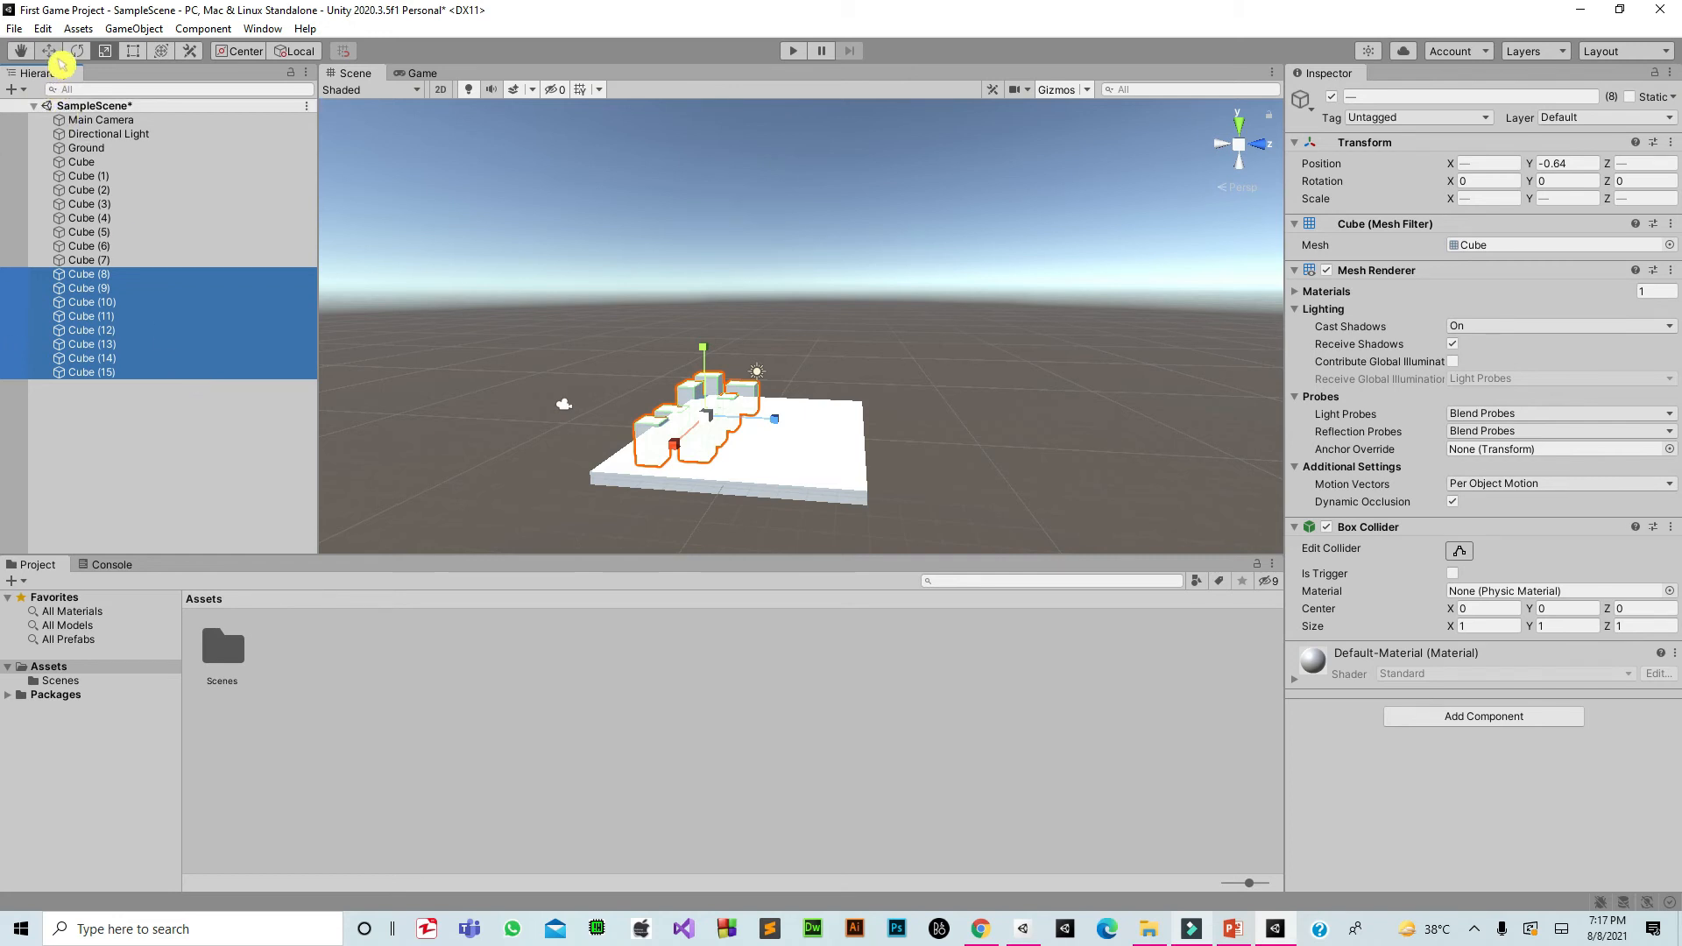
Move the eight duplicated cubes along the Z axis to the opposite side of the Ground, and select all sixteen cubes
left_click(56, 56)
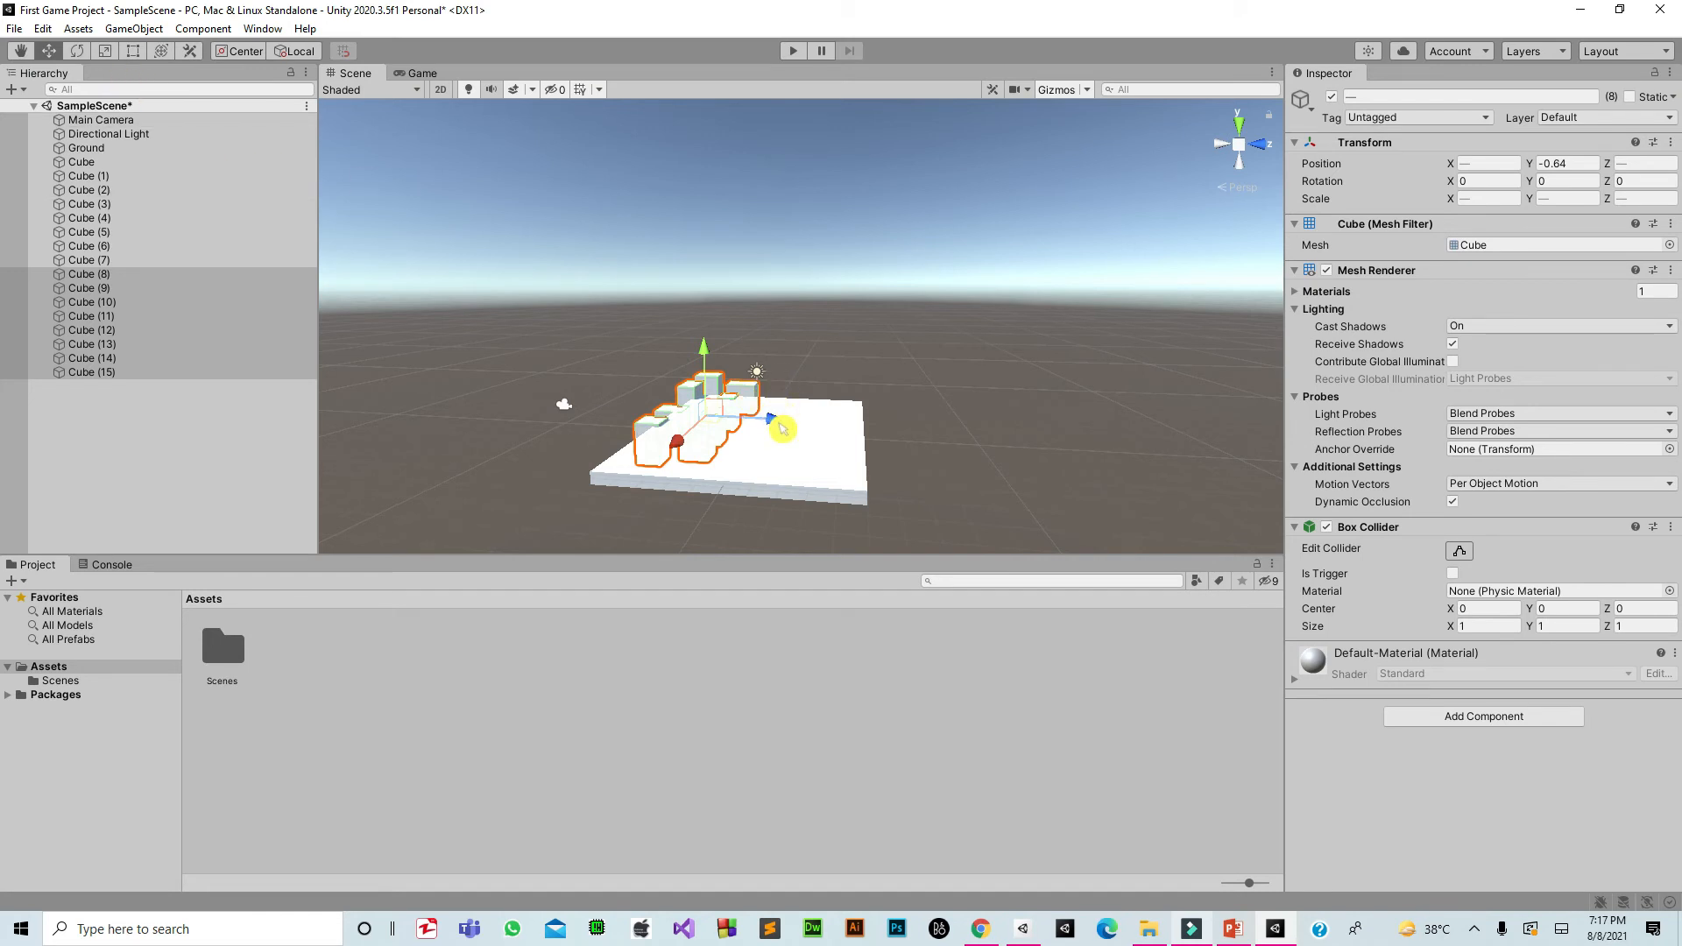
left_click_drag(783, 428, 904, 442)
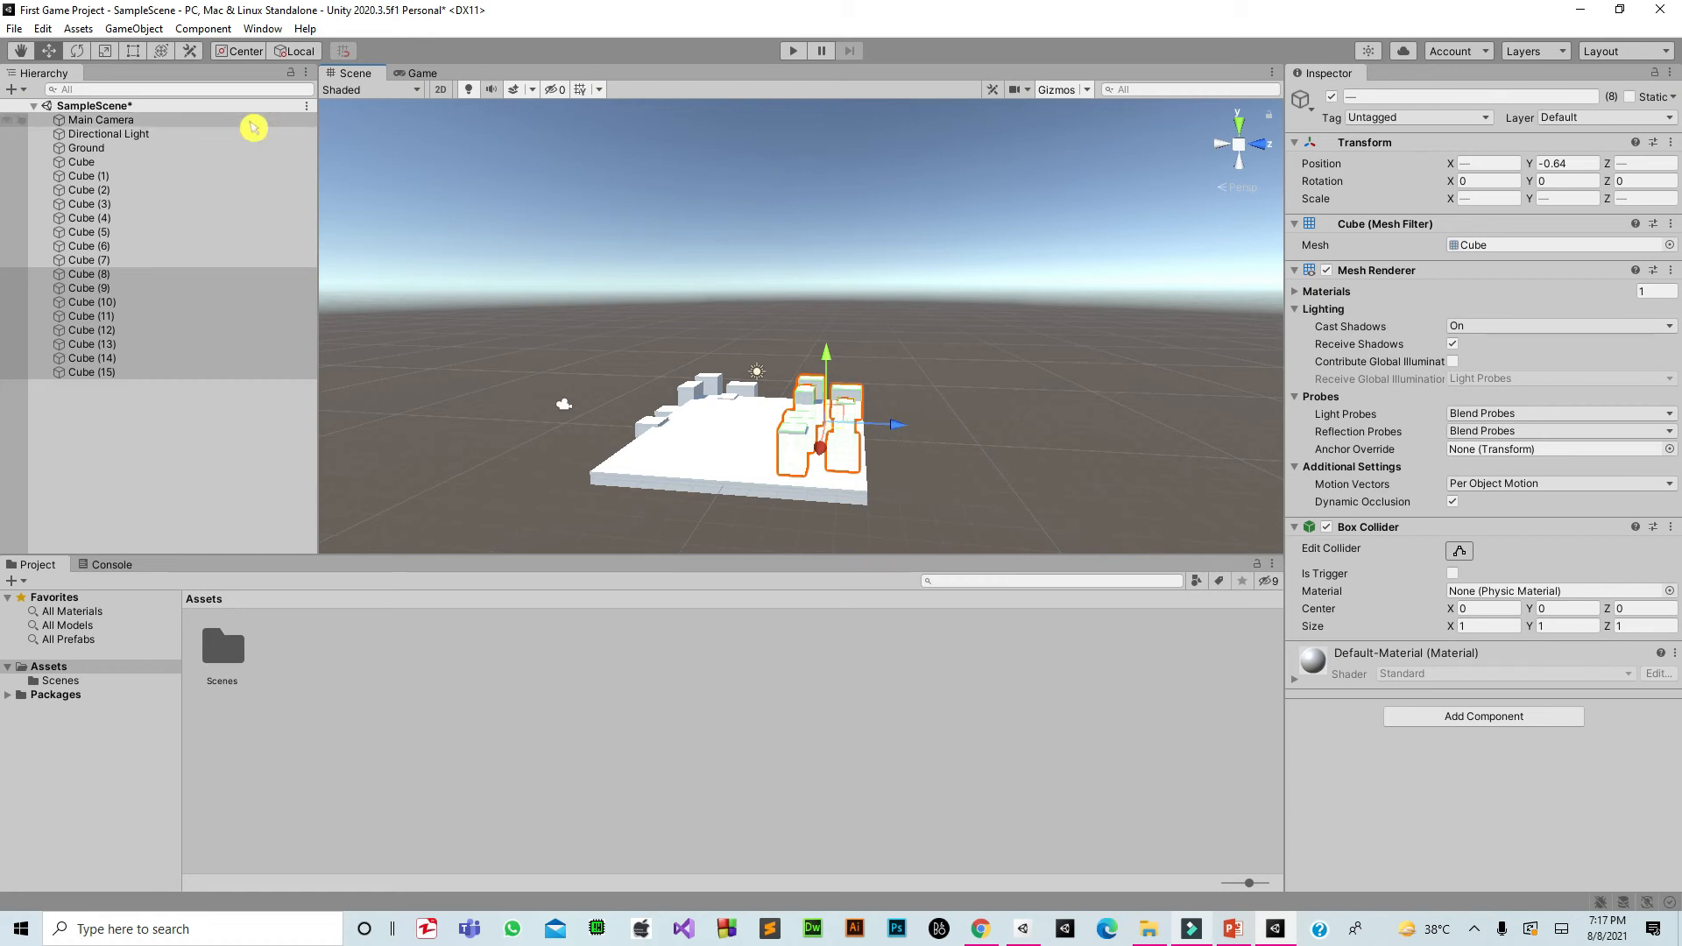
left_click(220, 165)
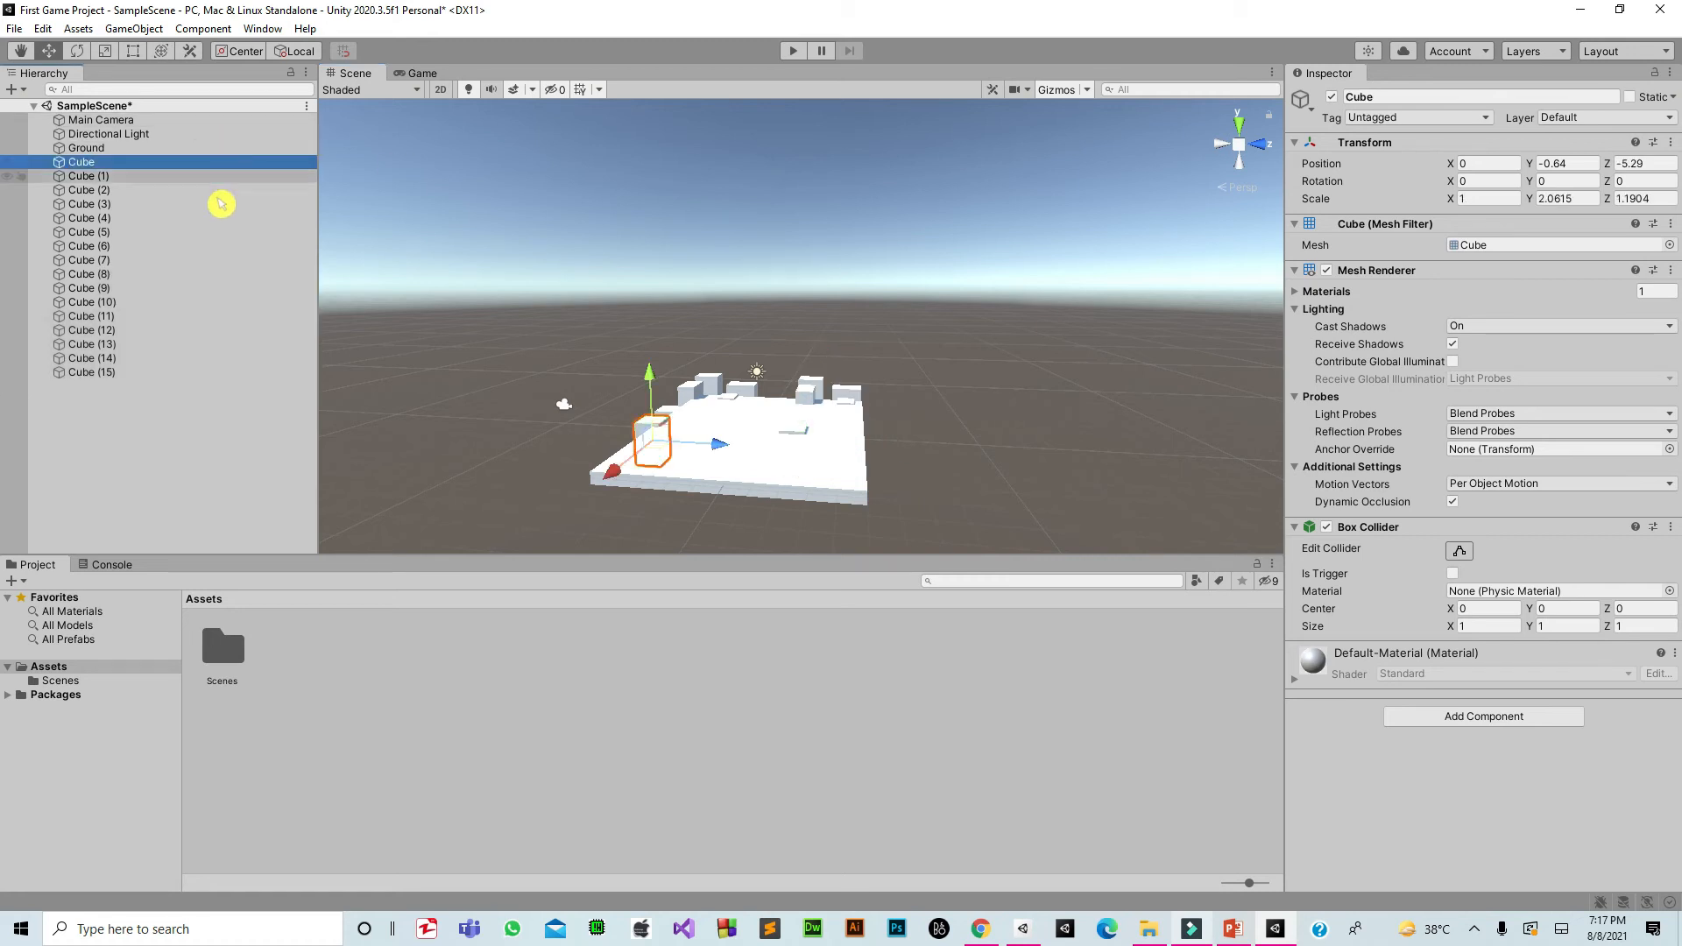
left_click(209, 377, "shift")
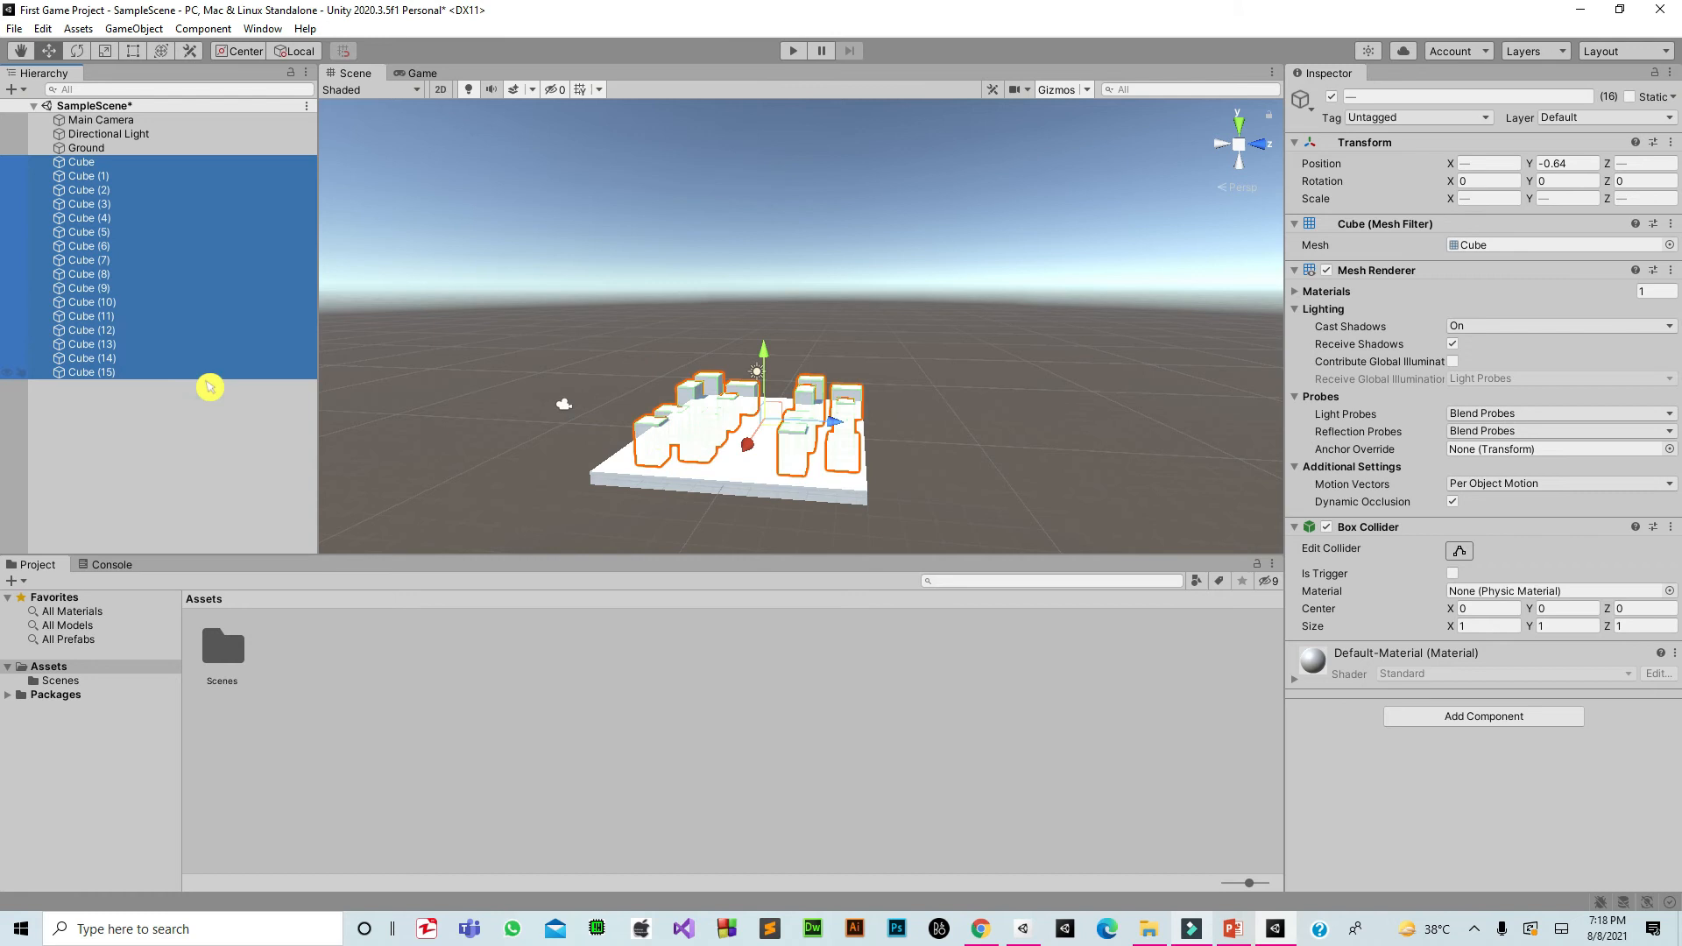
left_click_drag(981, 428, 768, 332, "alt")
left_click_drag(680, 448, 574, 431, "alt")
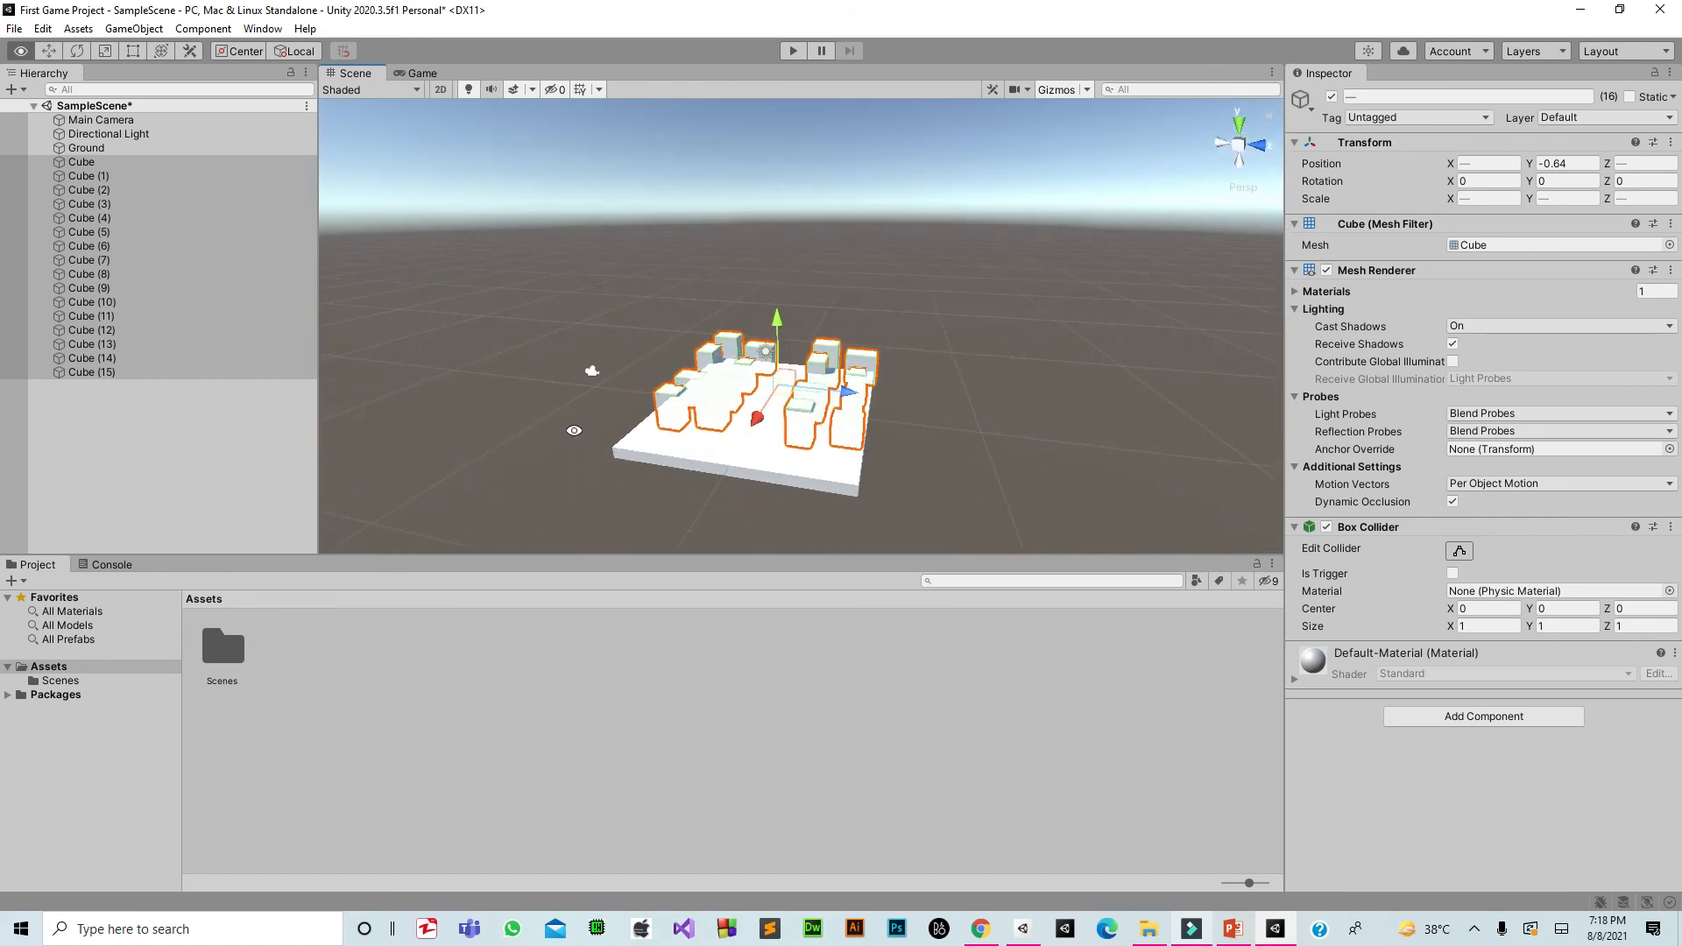
left_click_drag(974, 264, 918, 263, "alt")
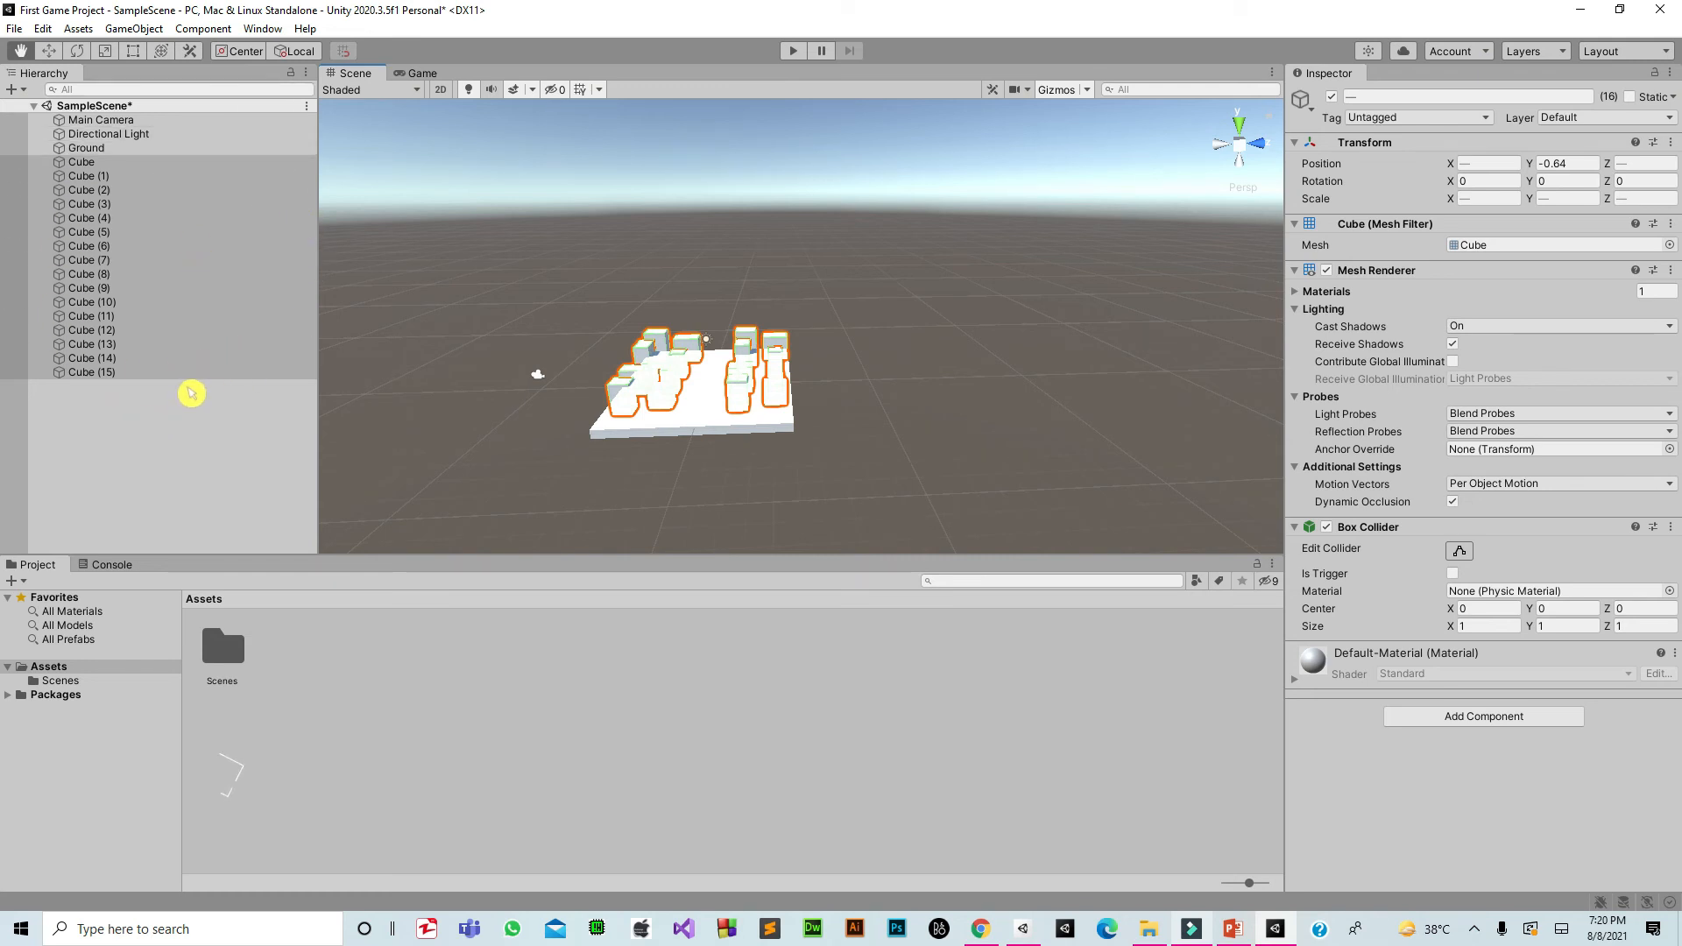
Review the object creation options and compare the Move and Rotate gizmos on the selected cubes
left_click(54, 82)
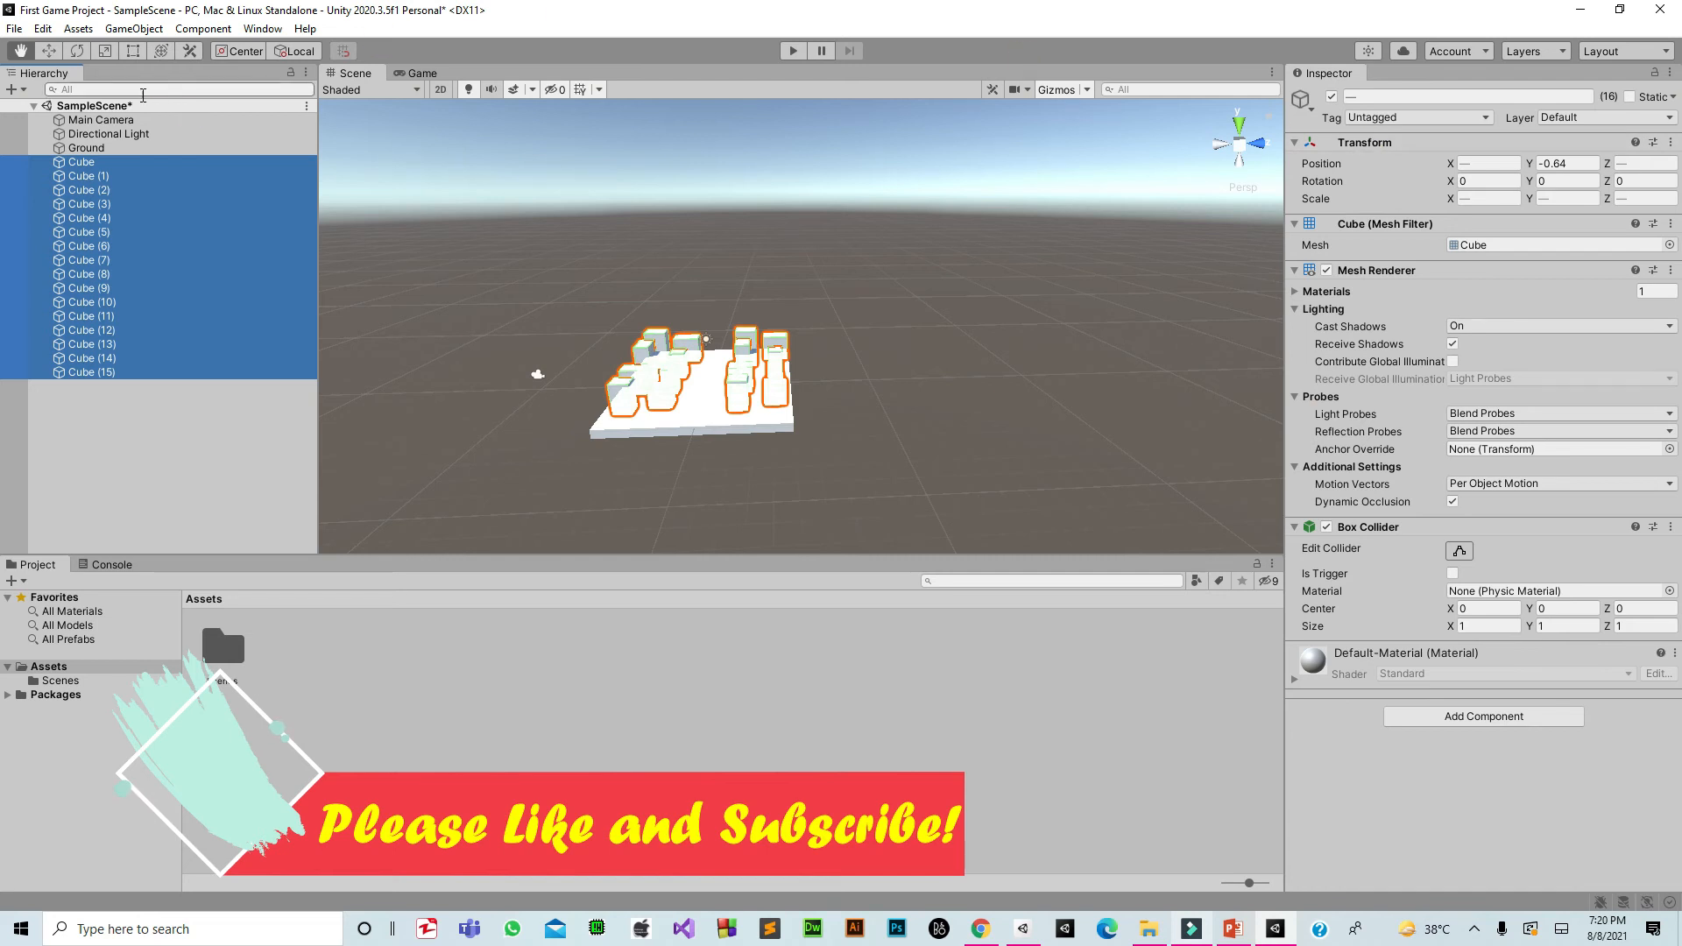
left_click(19, 91)
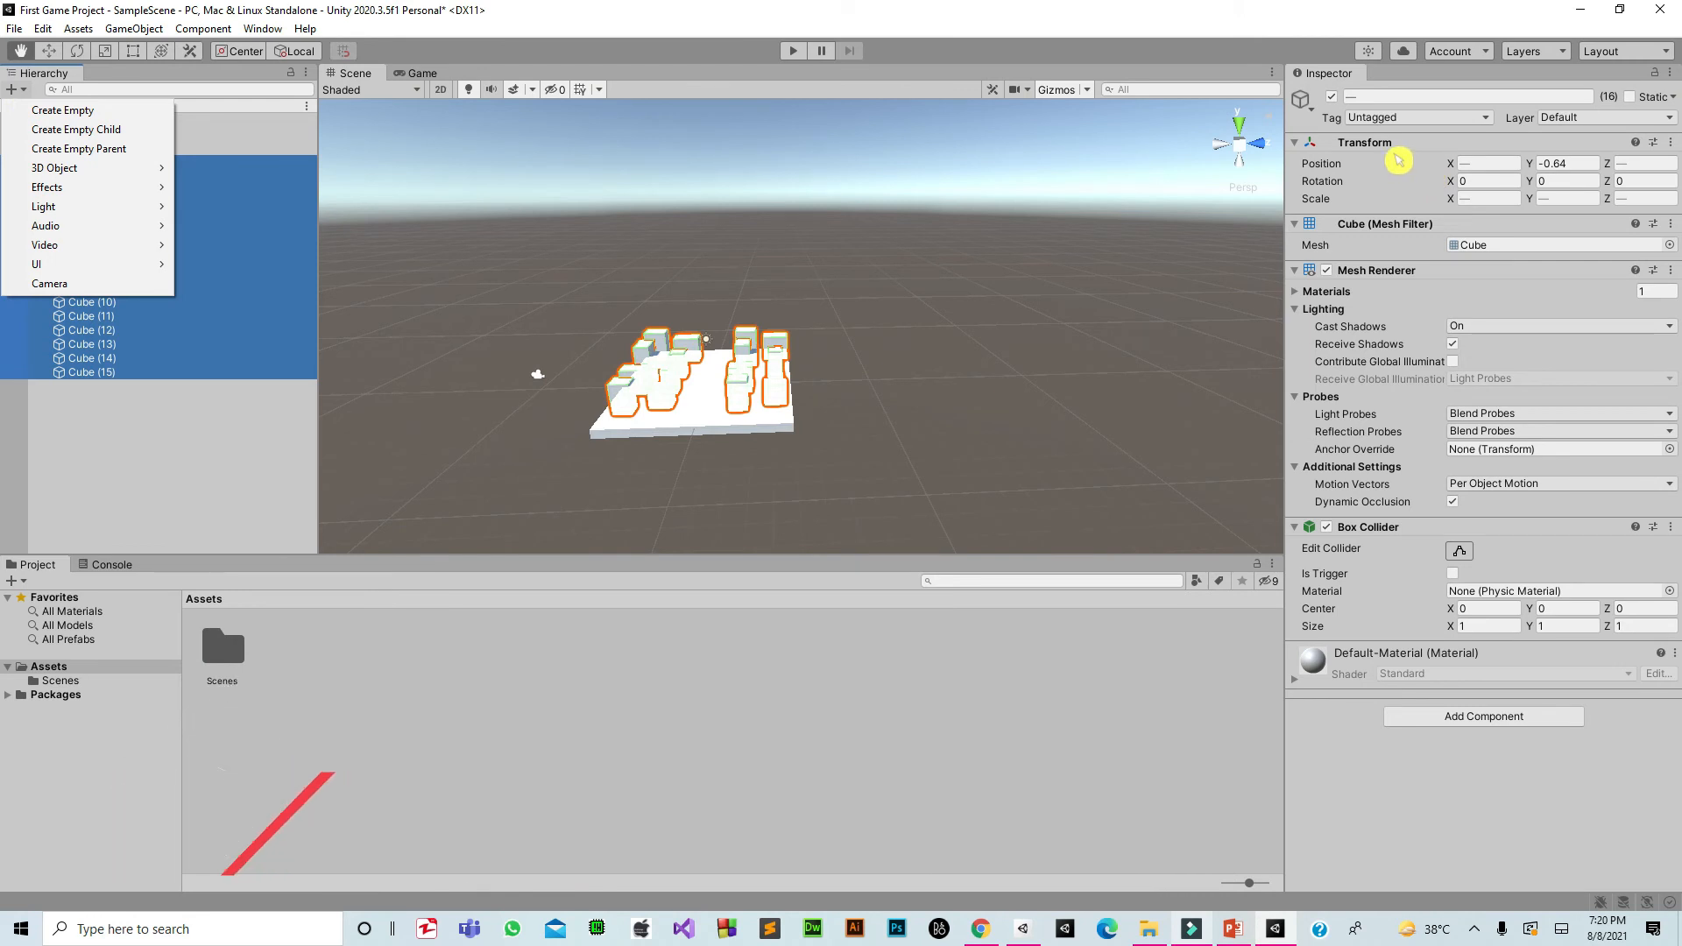
left_click(66, 59)
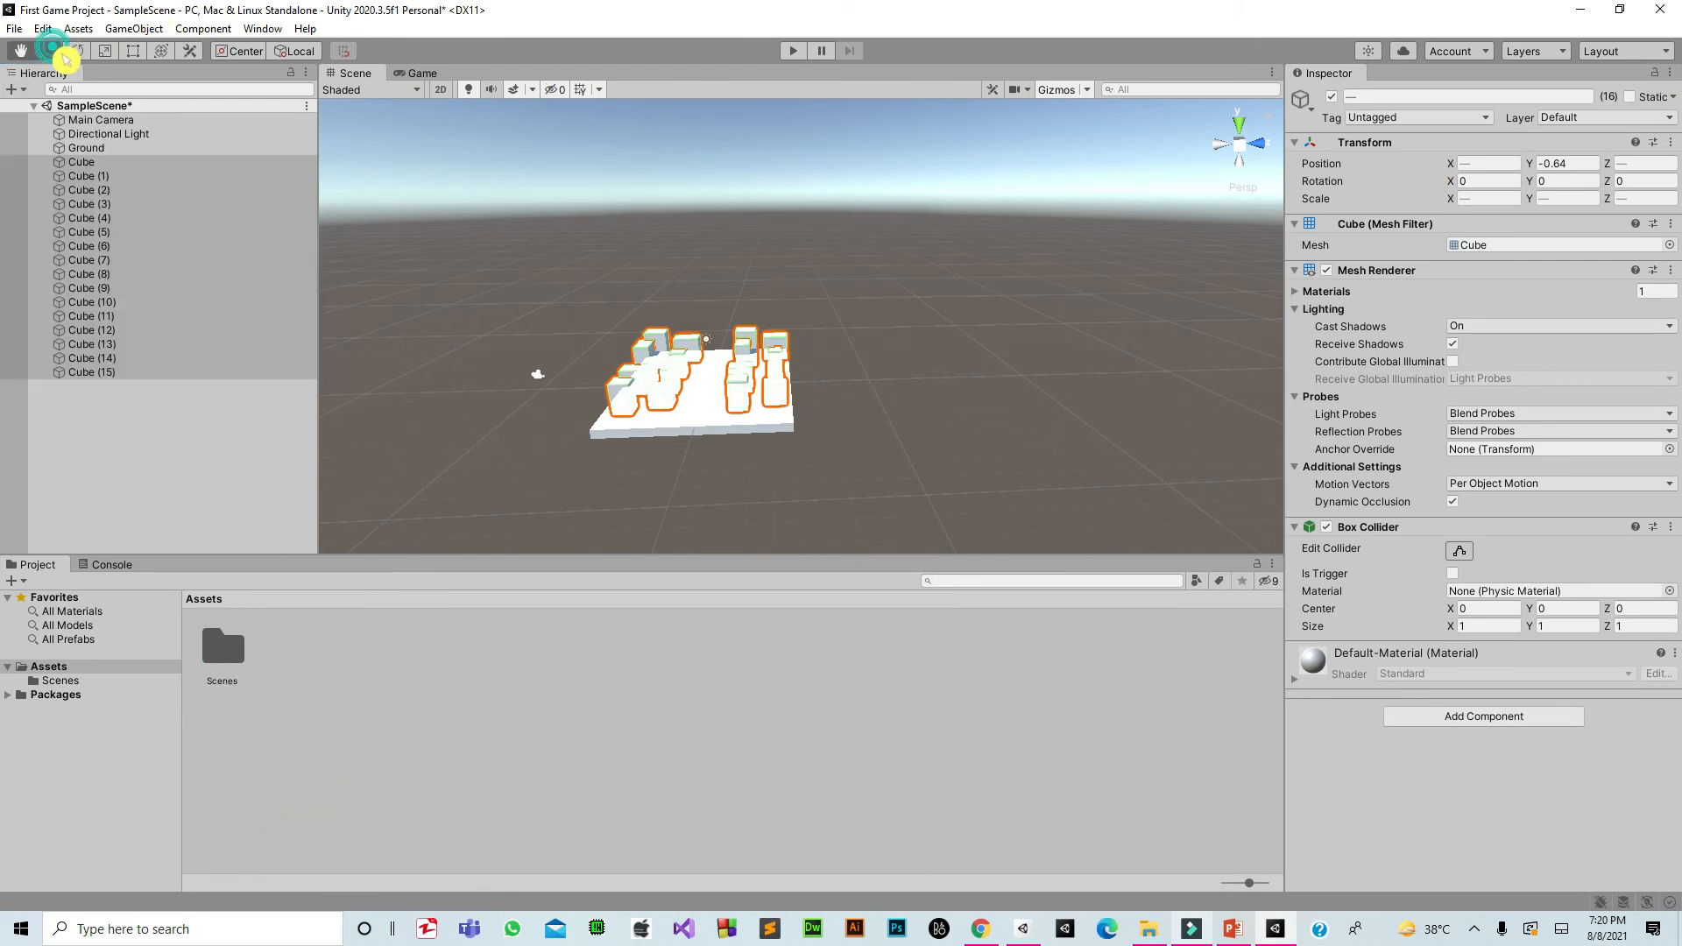
left_click(77, 51)
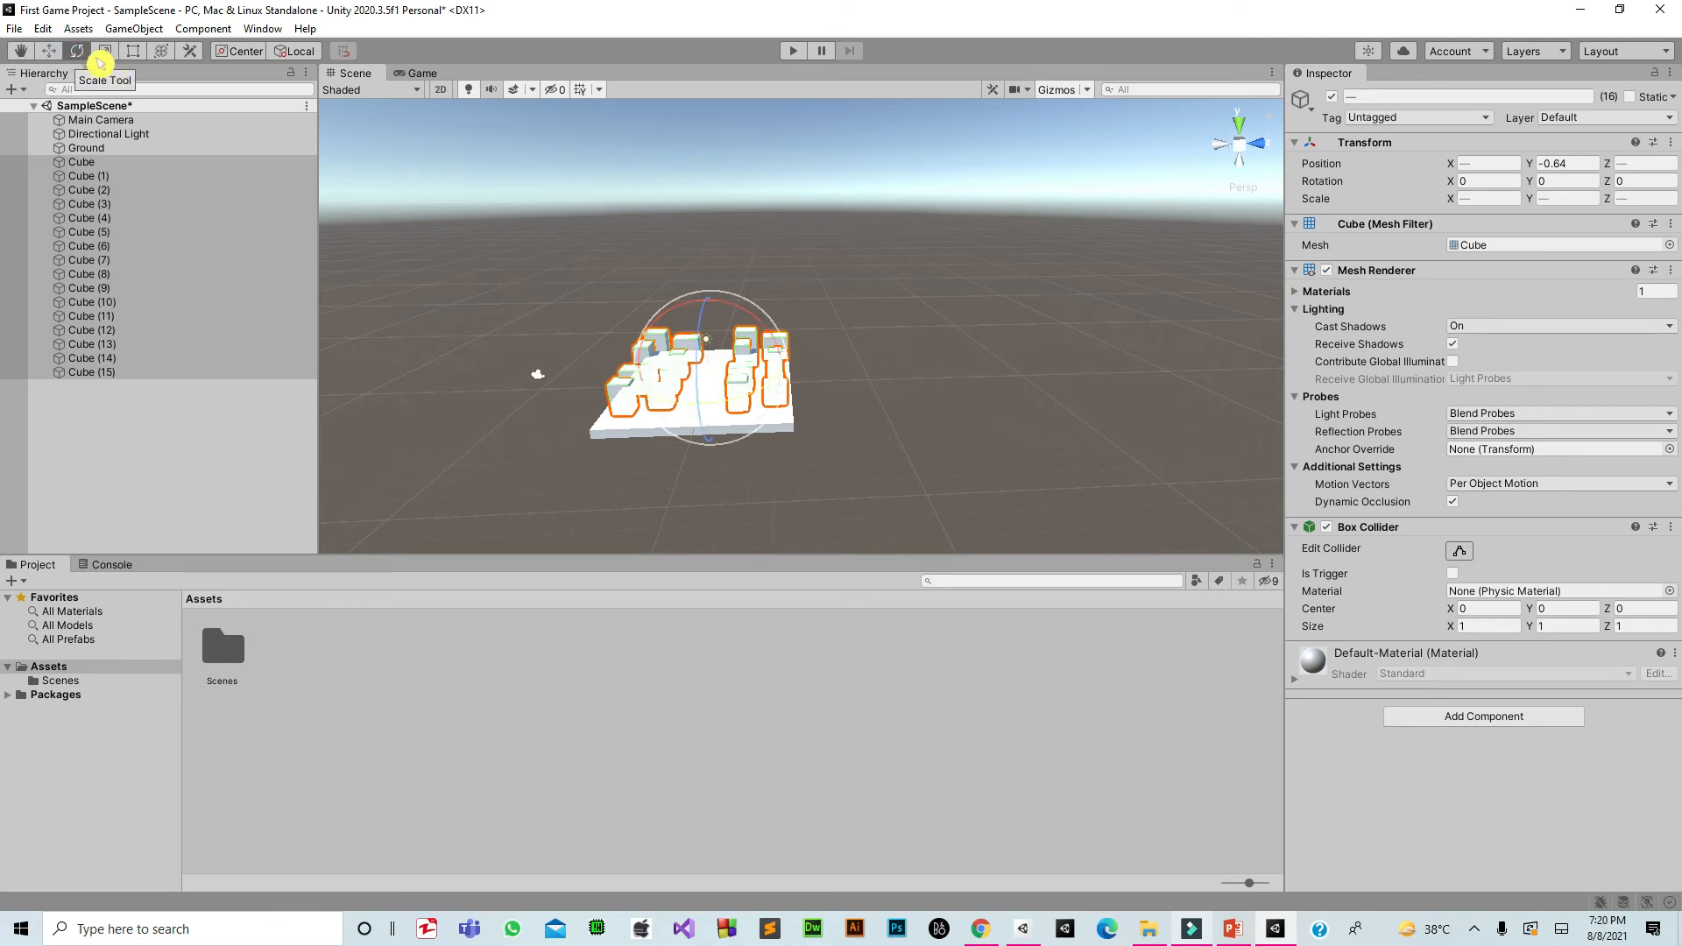
left_click(51, 52)
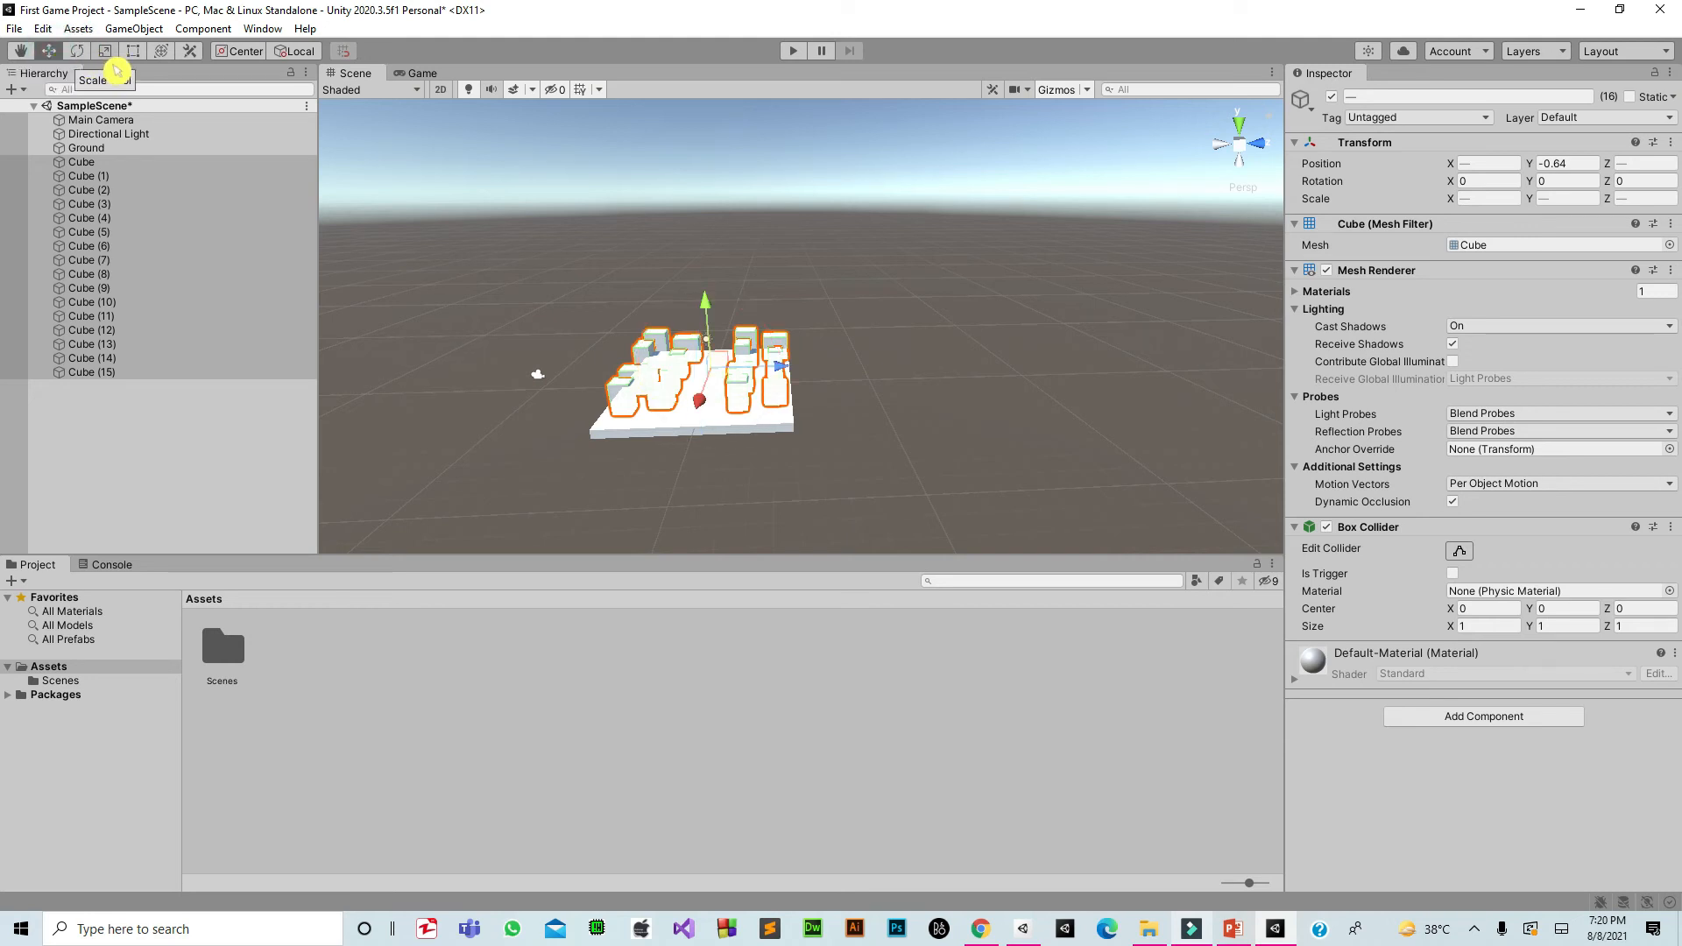
left_click(77, 50)
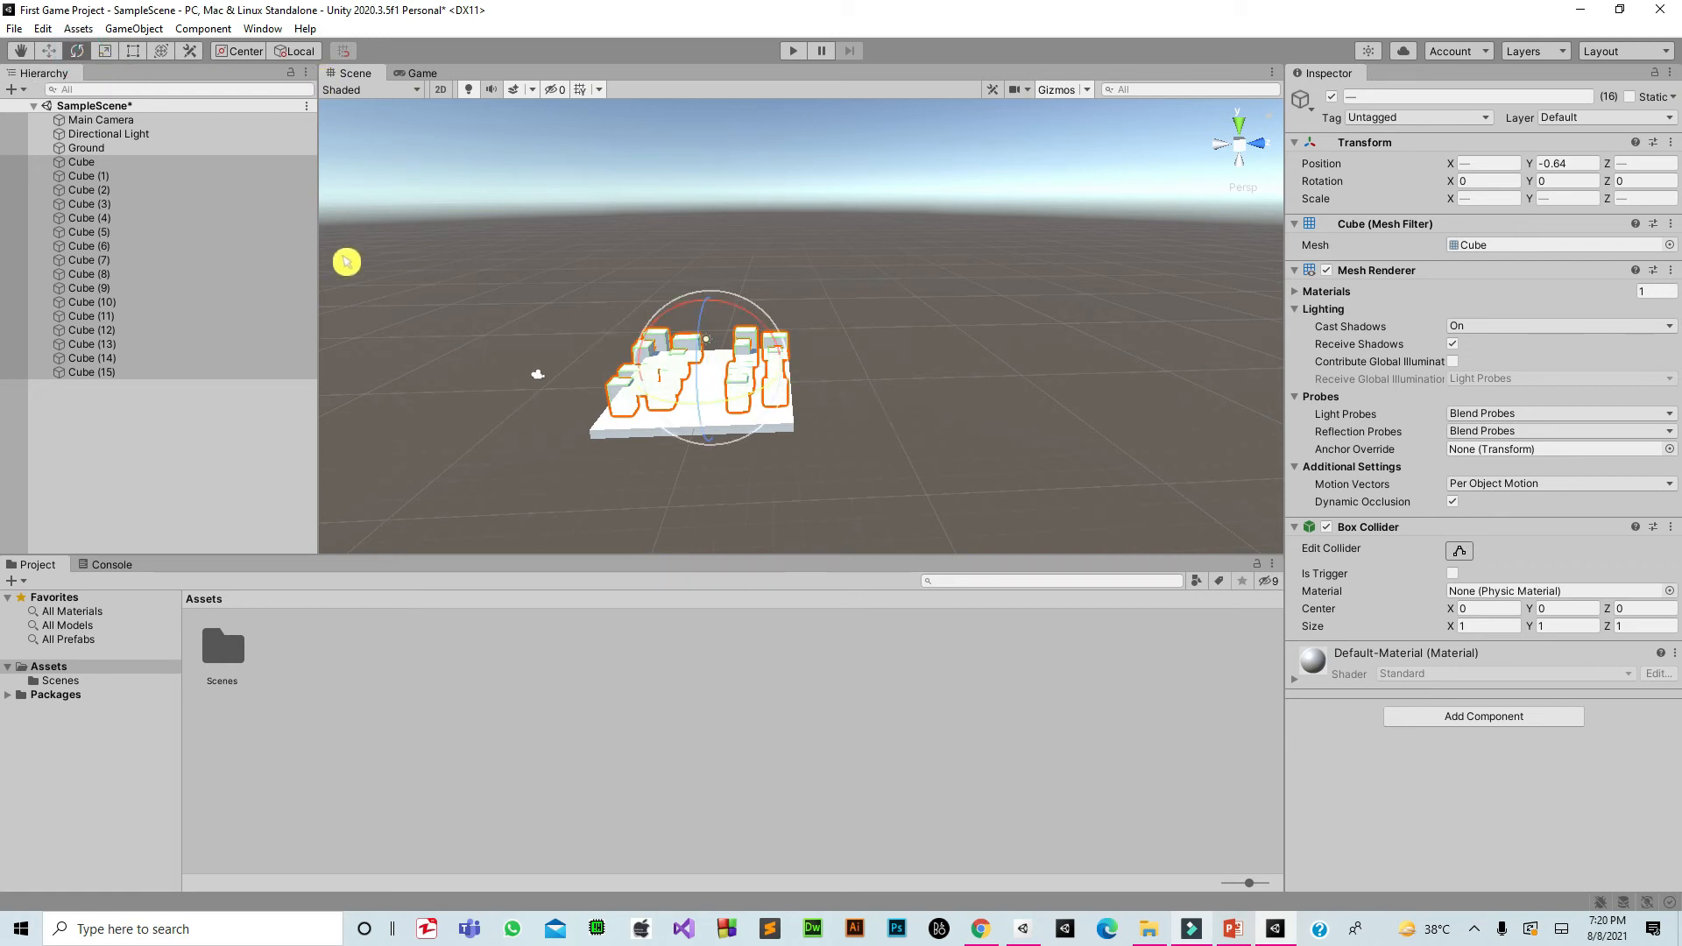
left_click(53, 54)
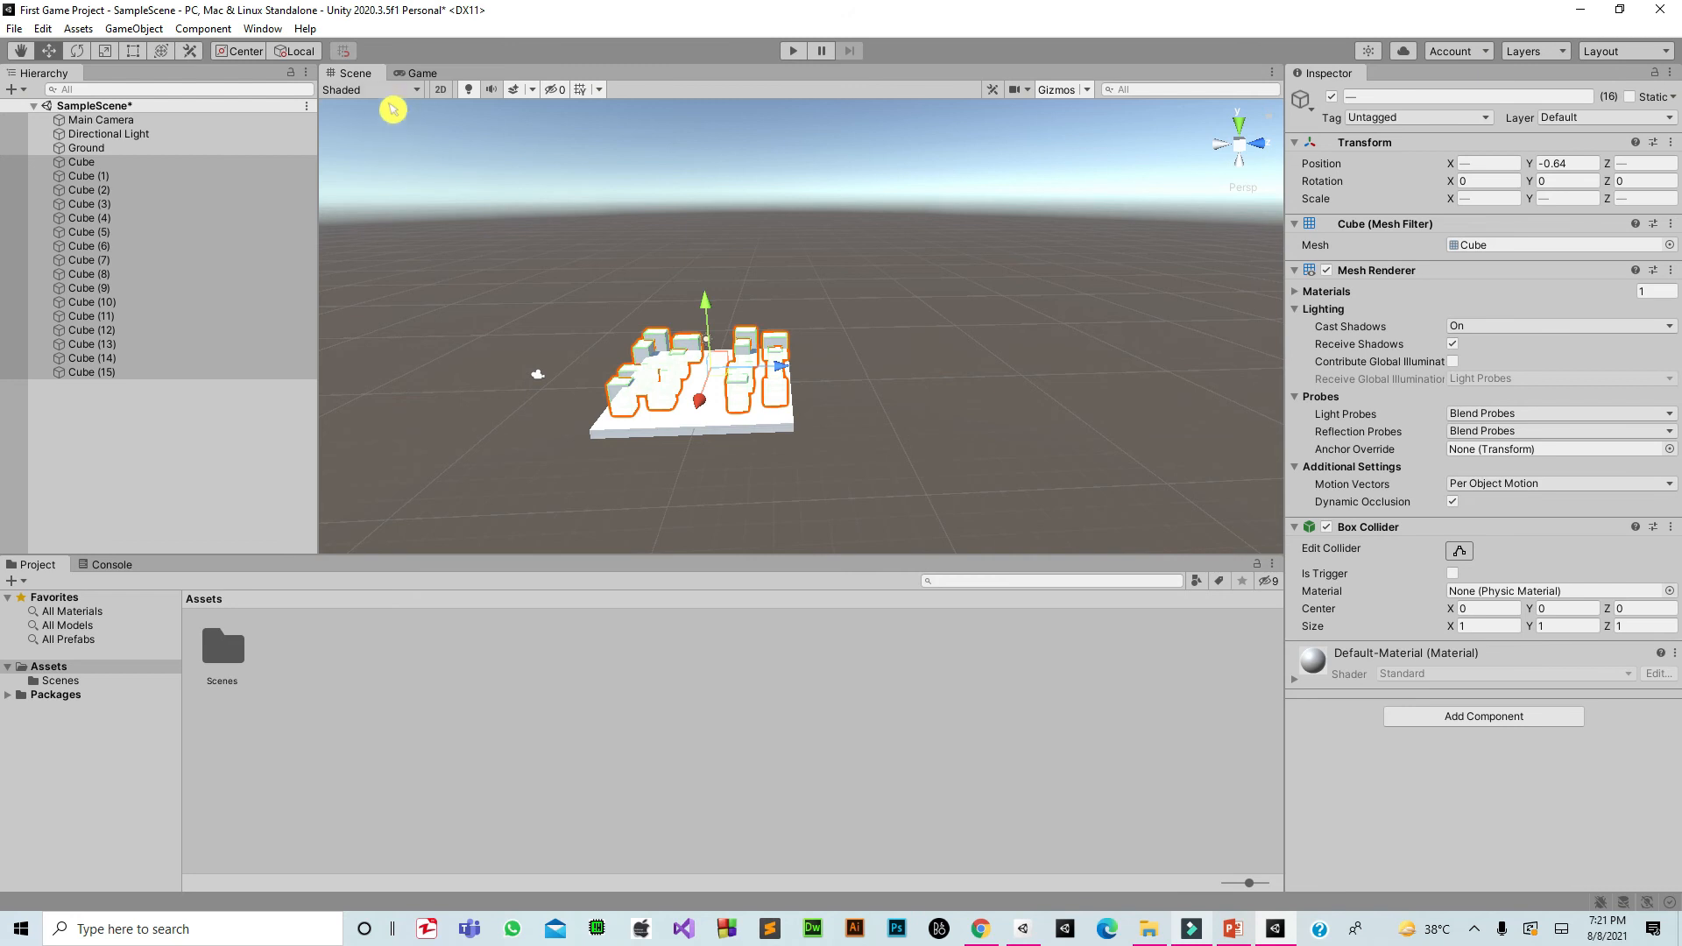
Run the scene in Play mode, stop it, and compare the Game view with the Scene view
left_click(793, 51)
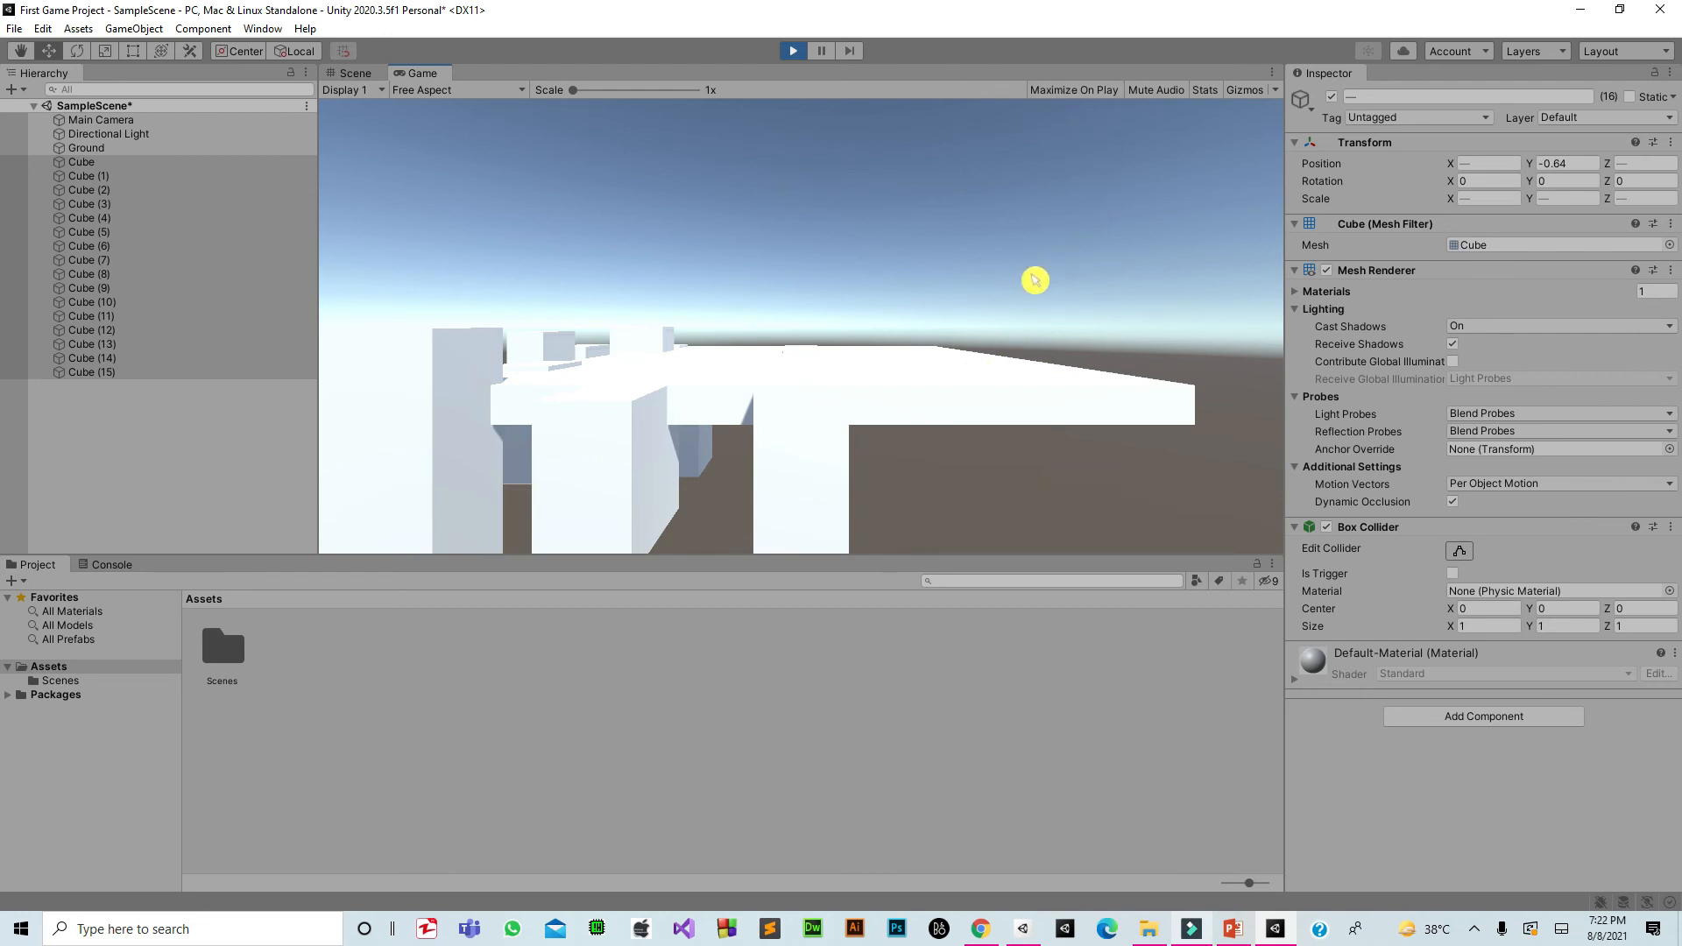
left_click(797, 56)
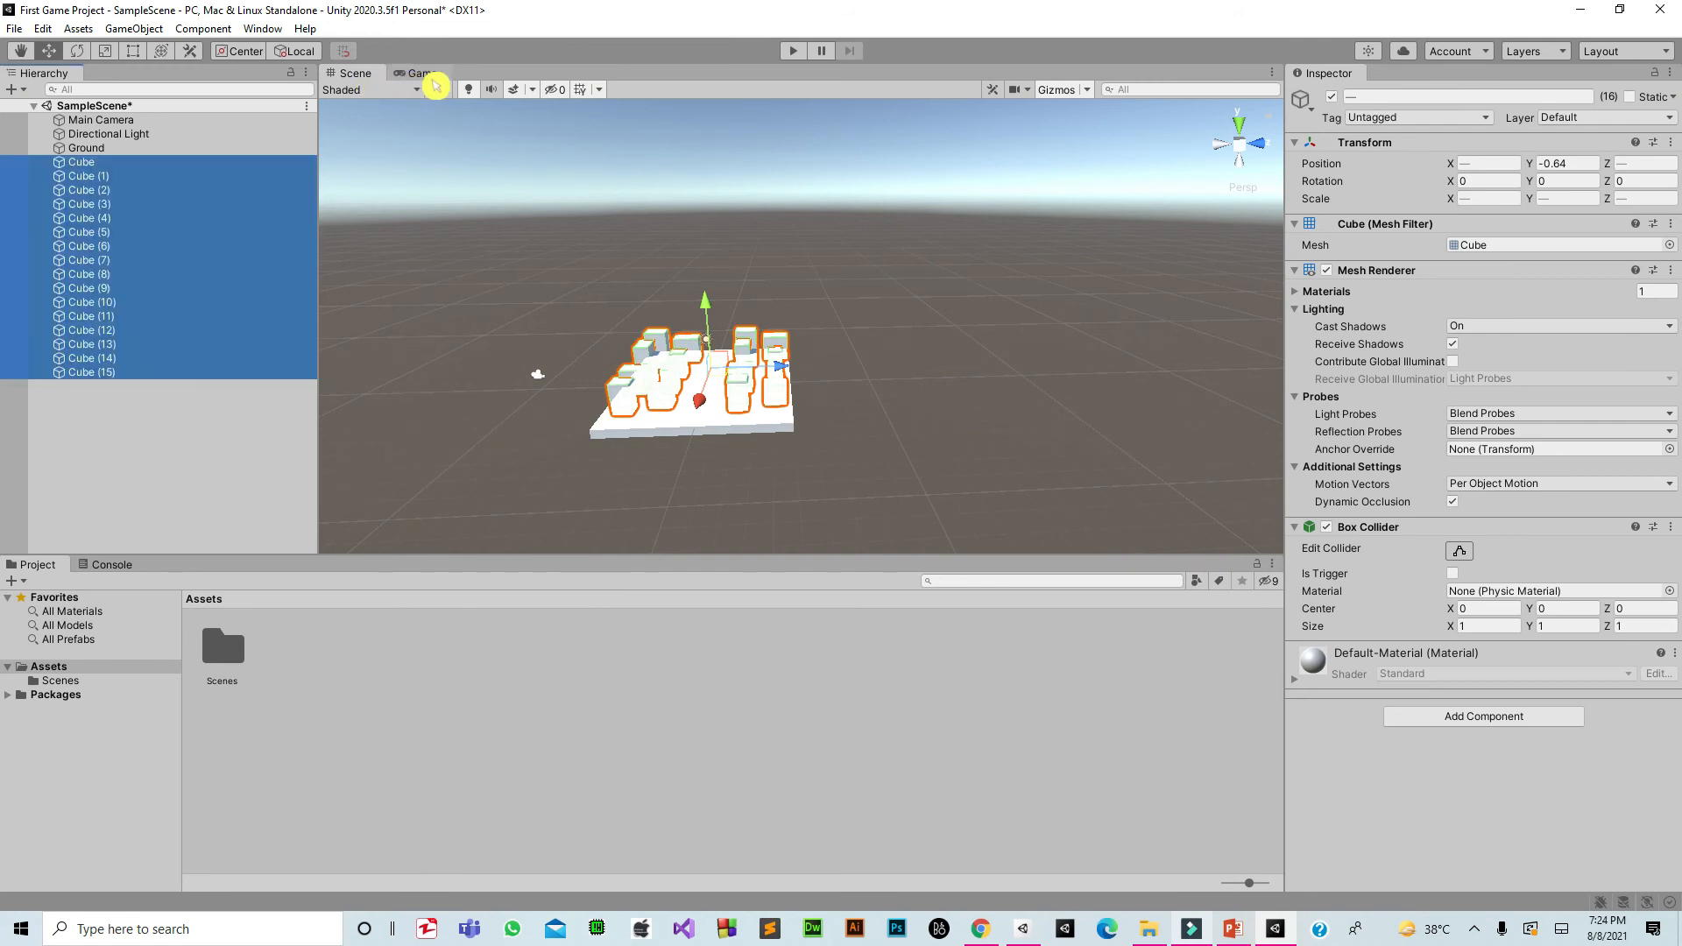
left_click(416, 73)
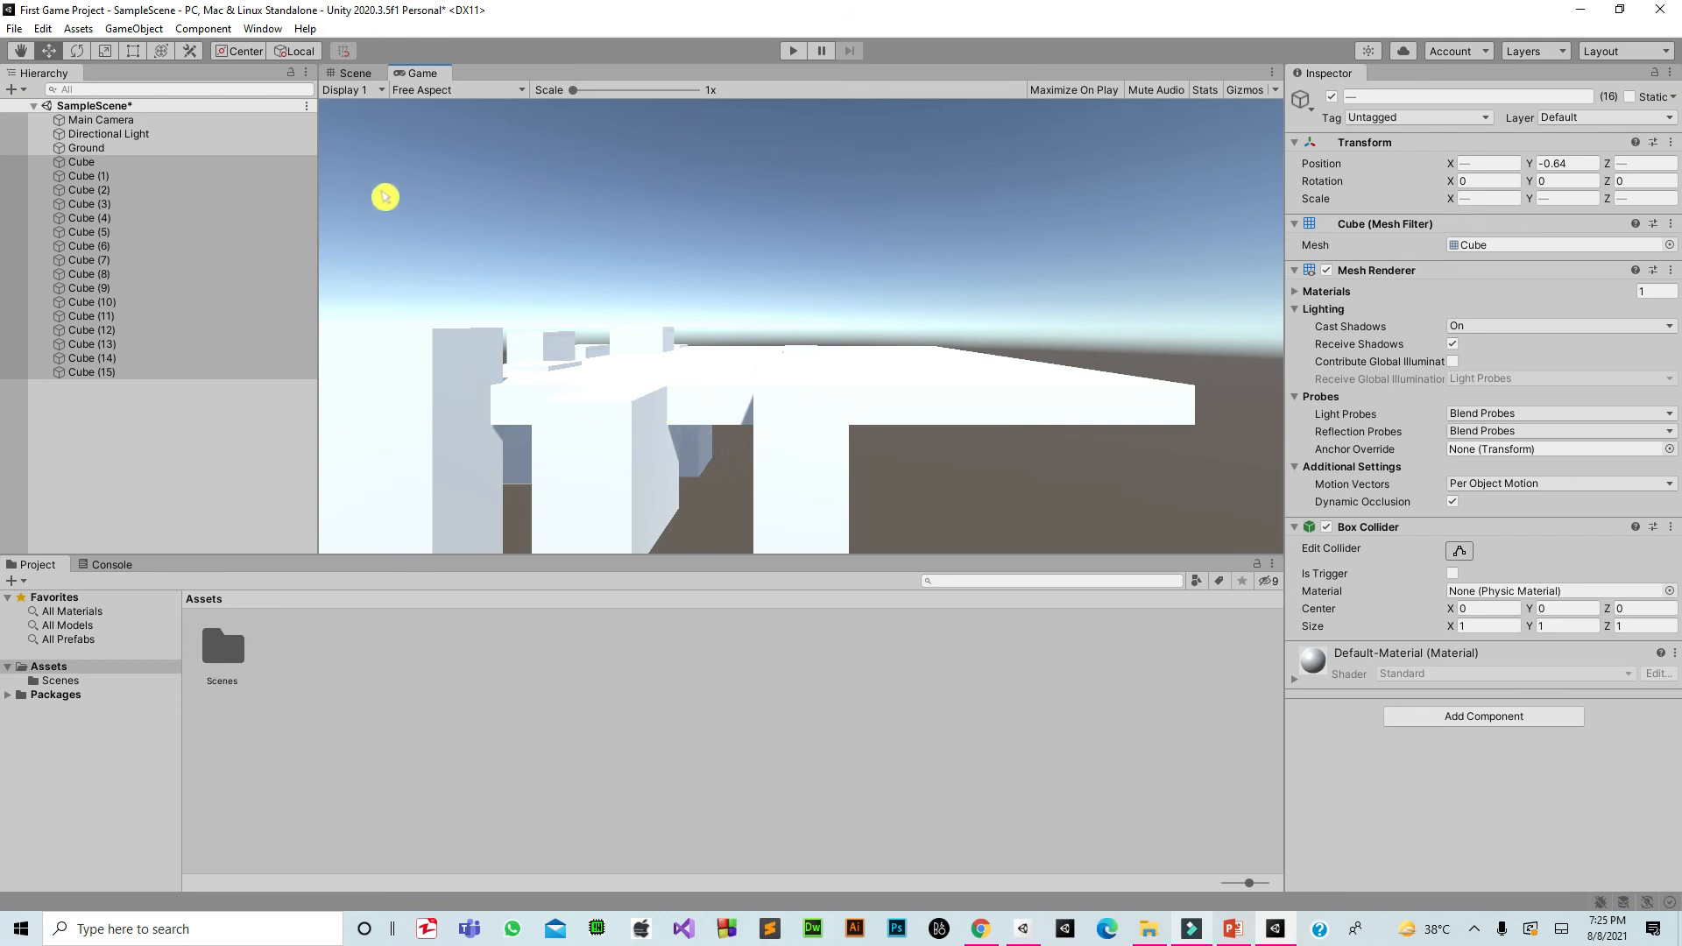
left_click(361, 74)
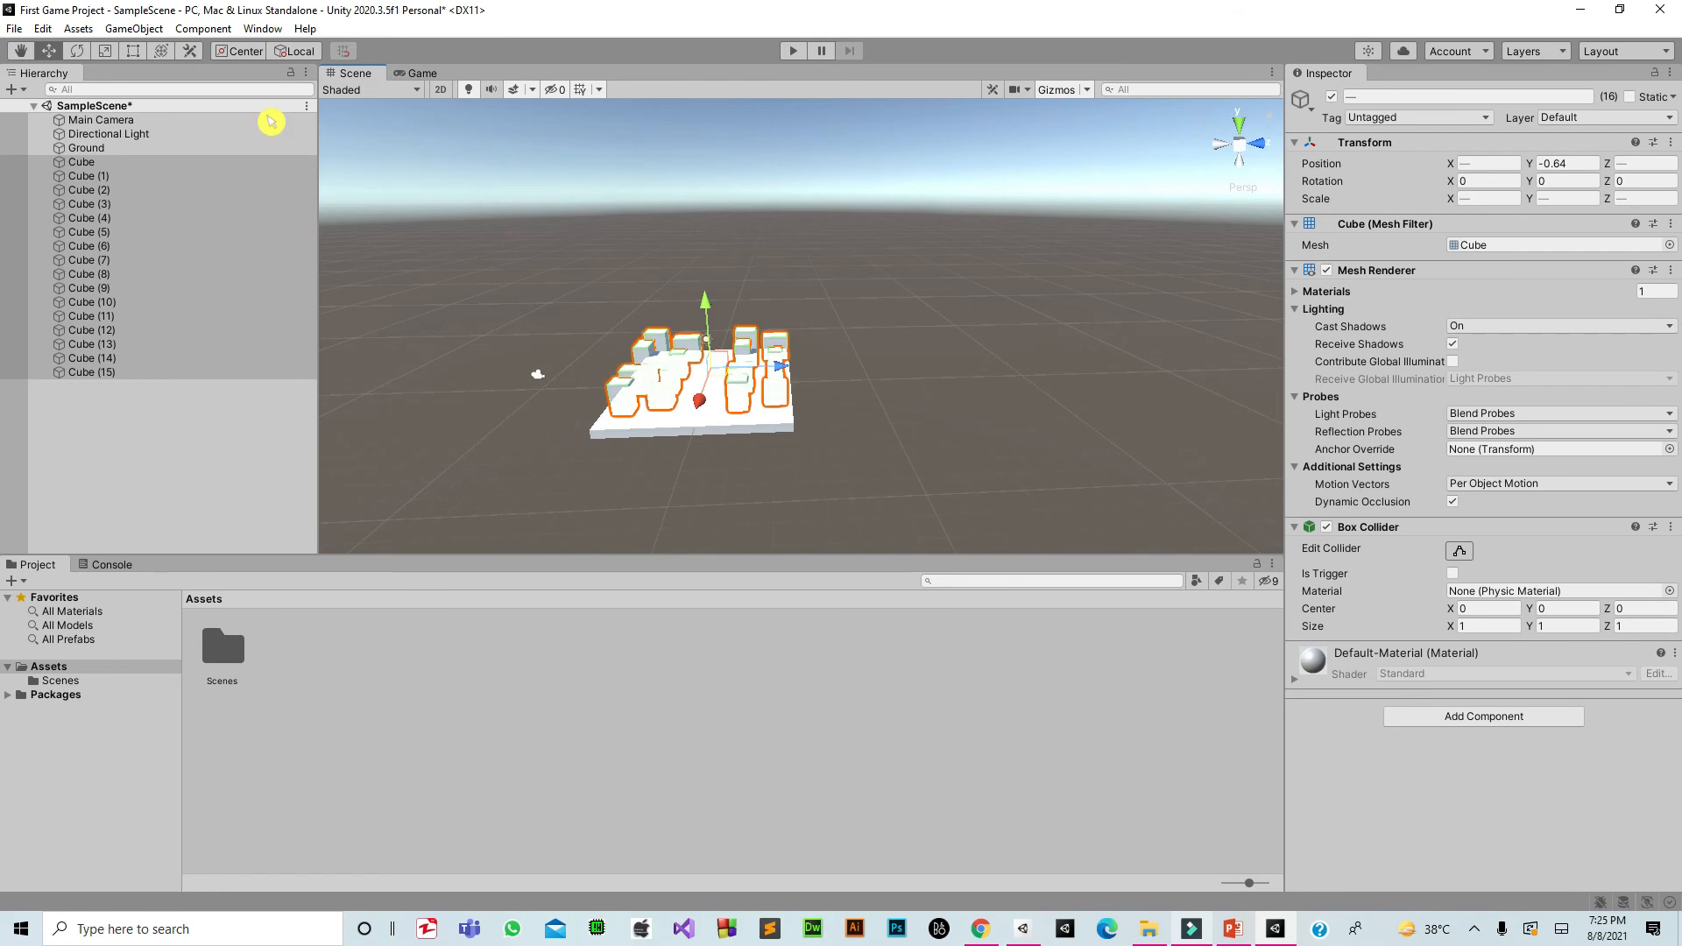
Select the Main Camera and compare its preview in the Scene view with the Game view
left_click(224, 121)
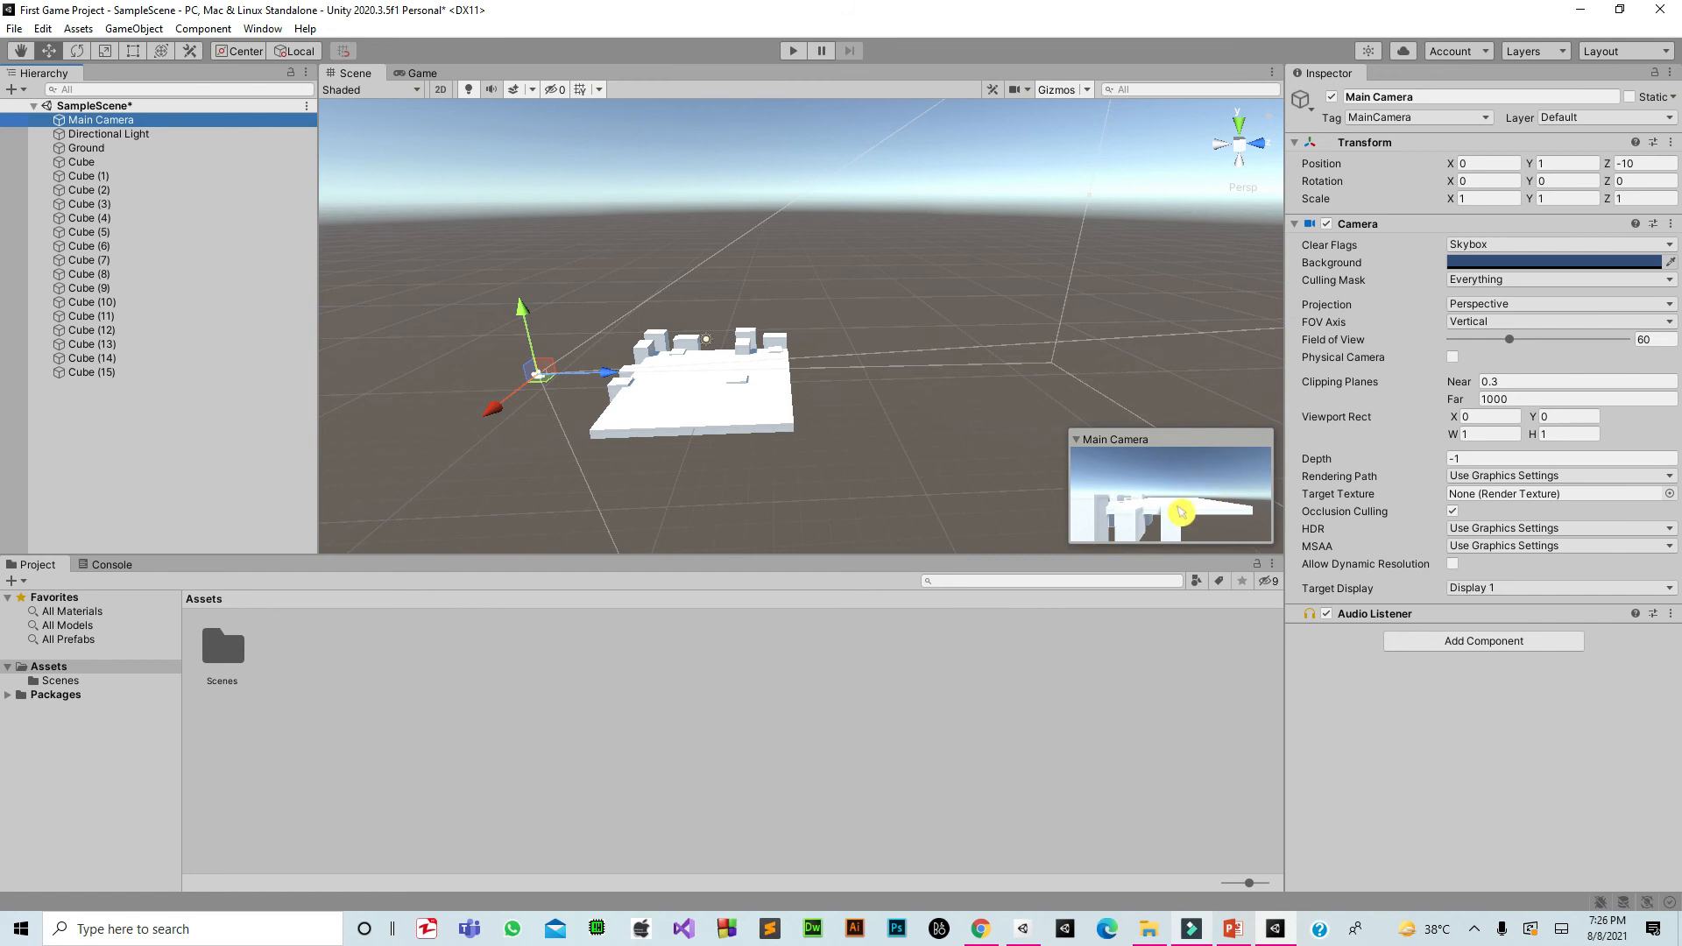
left_click(431, 74)
left_click(361, 73)
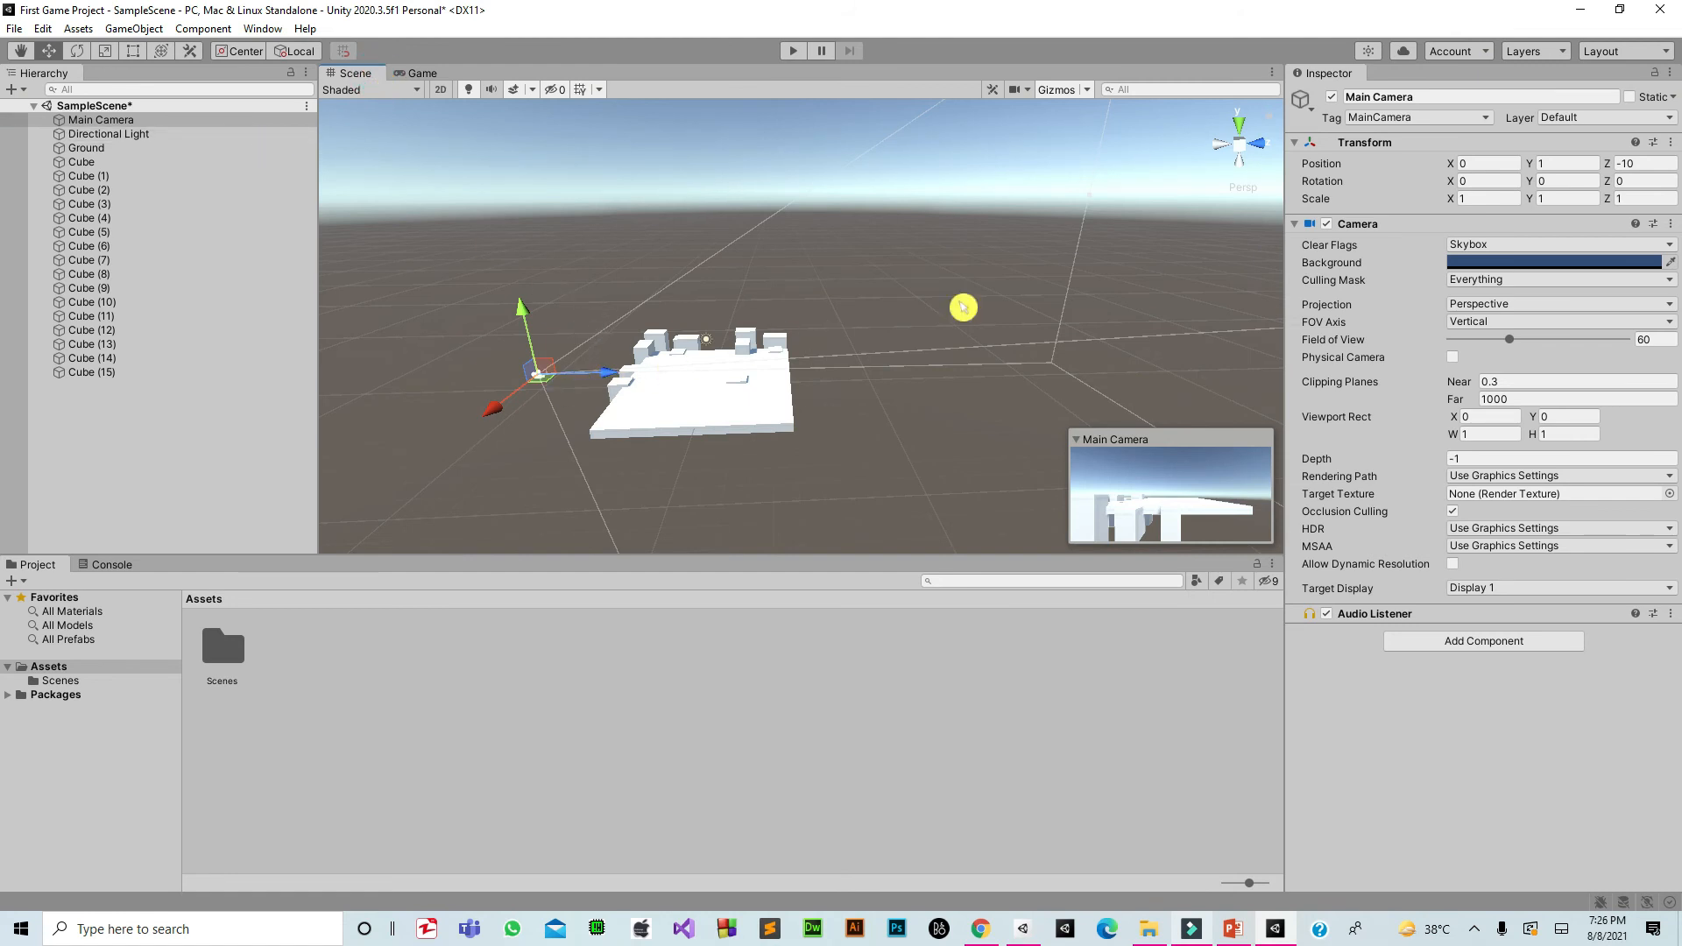
left_click(436, 75)
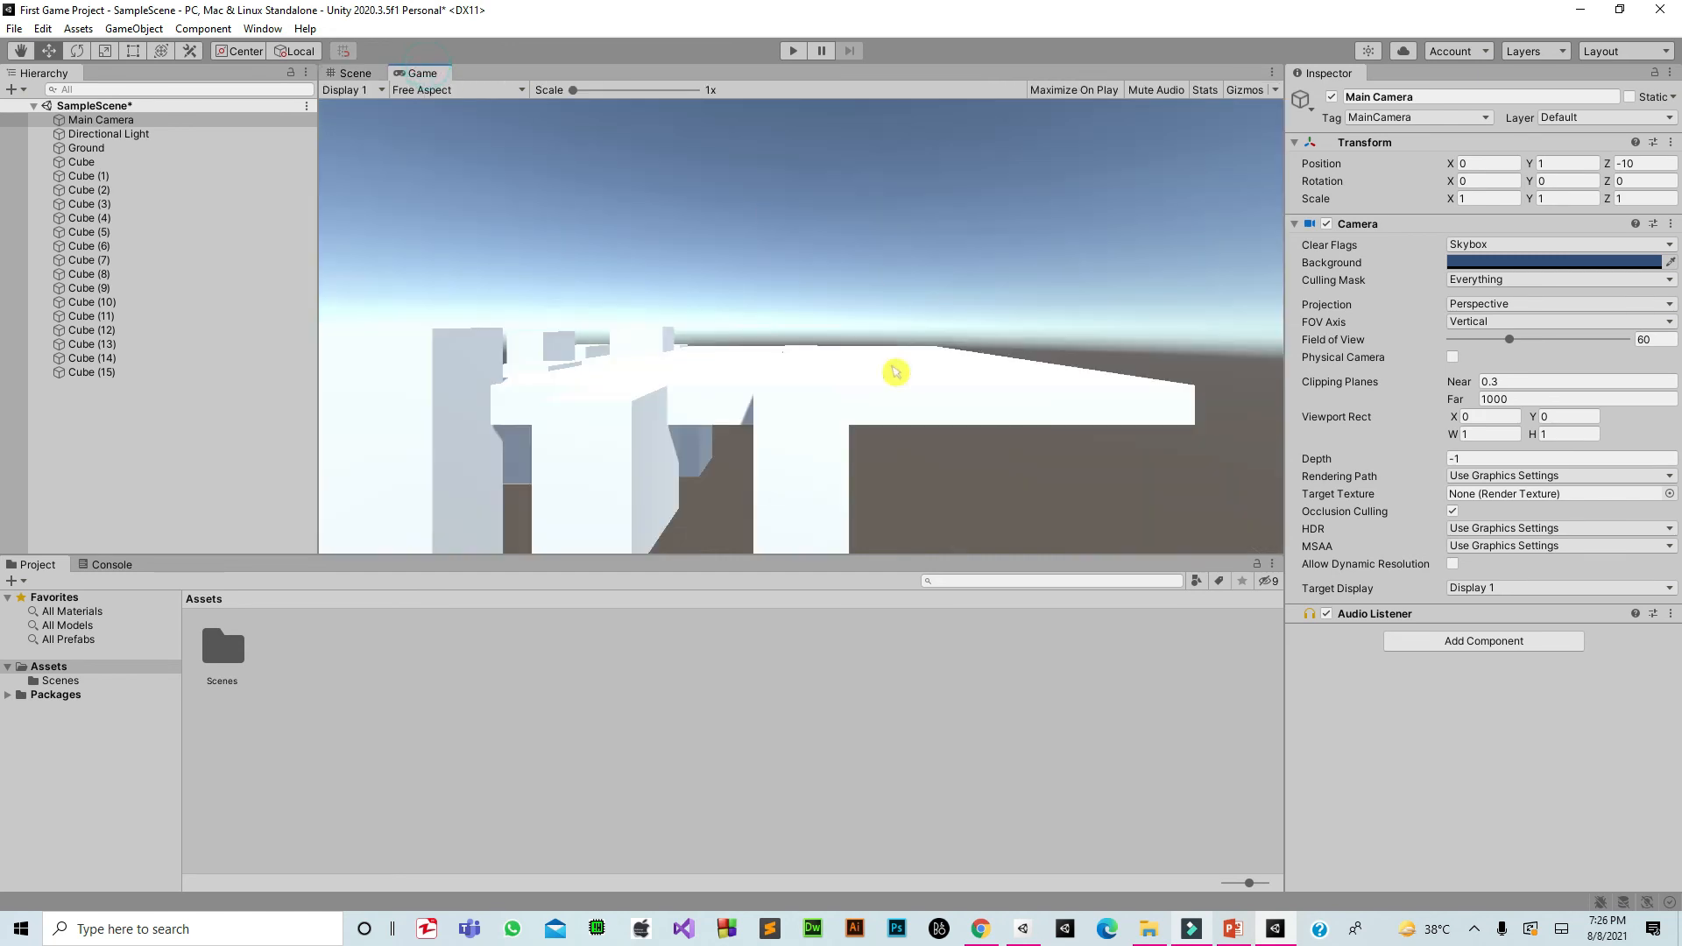
left_click(357, 75)
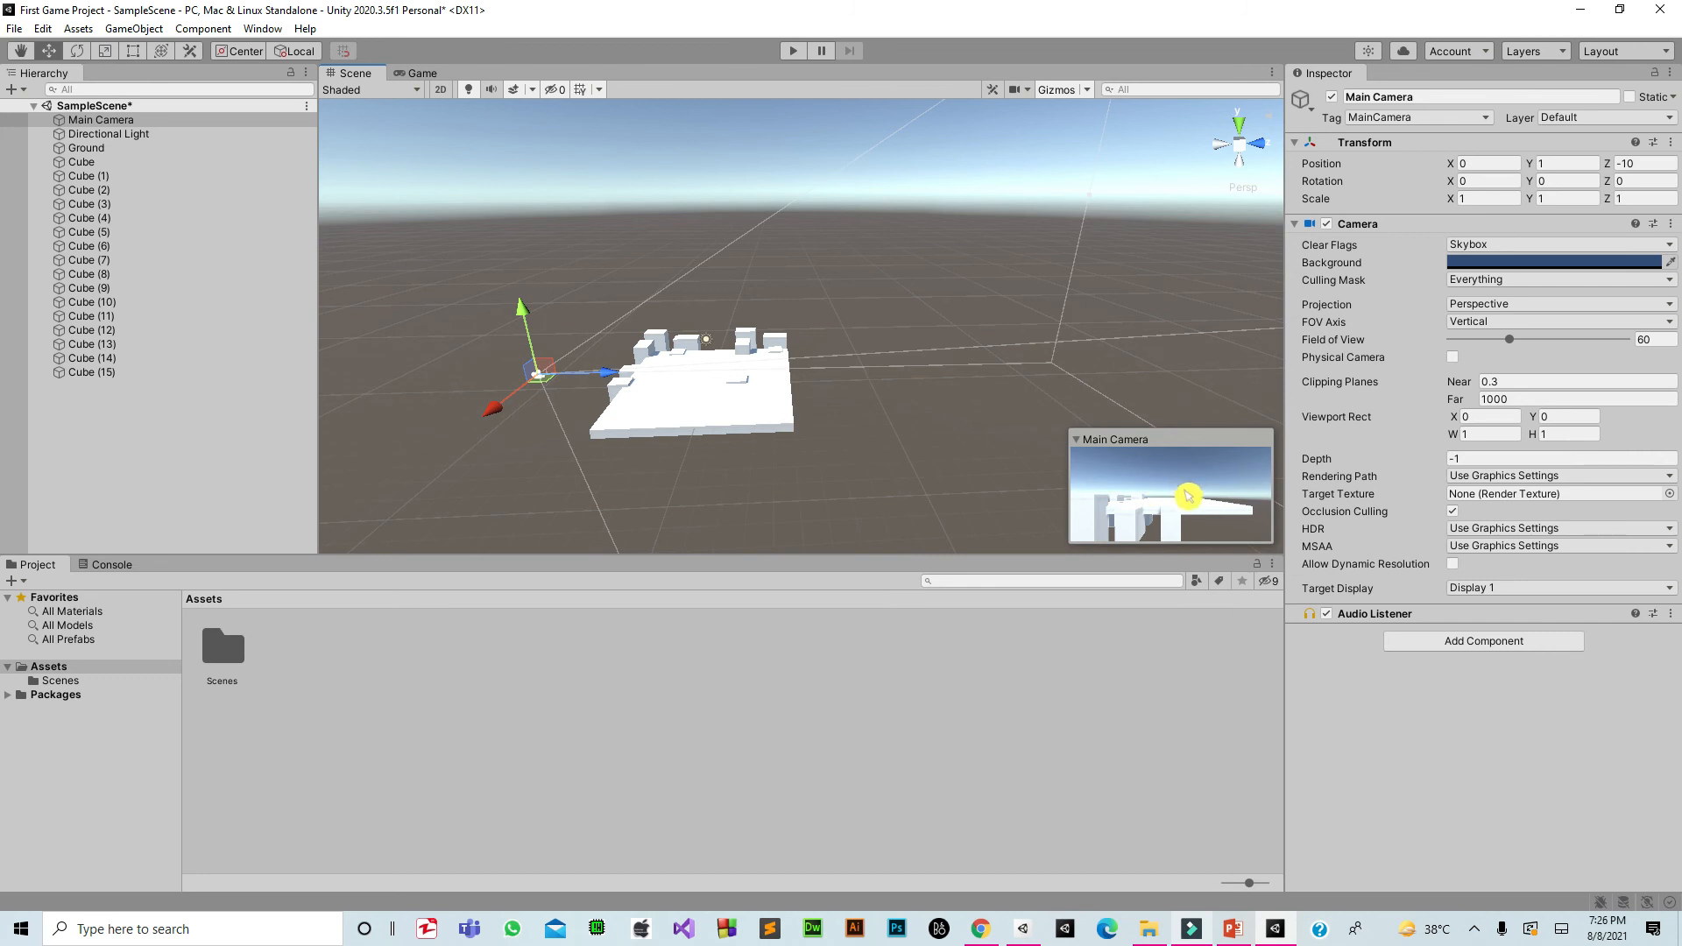
Move the Main Camera to about X -6.33, Y -0.36, Z -11.84 and rotate it to about 4.68, 1.90, 0.15 to frame the cubes
left_click_drag(529, 308, 566, 324)
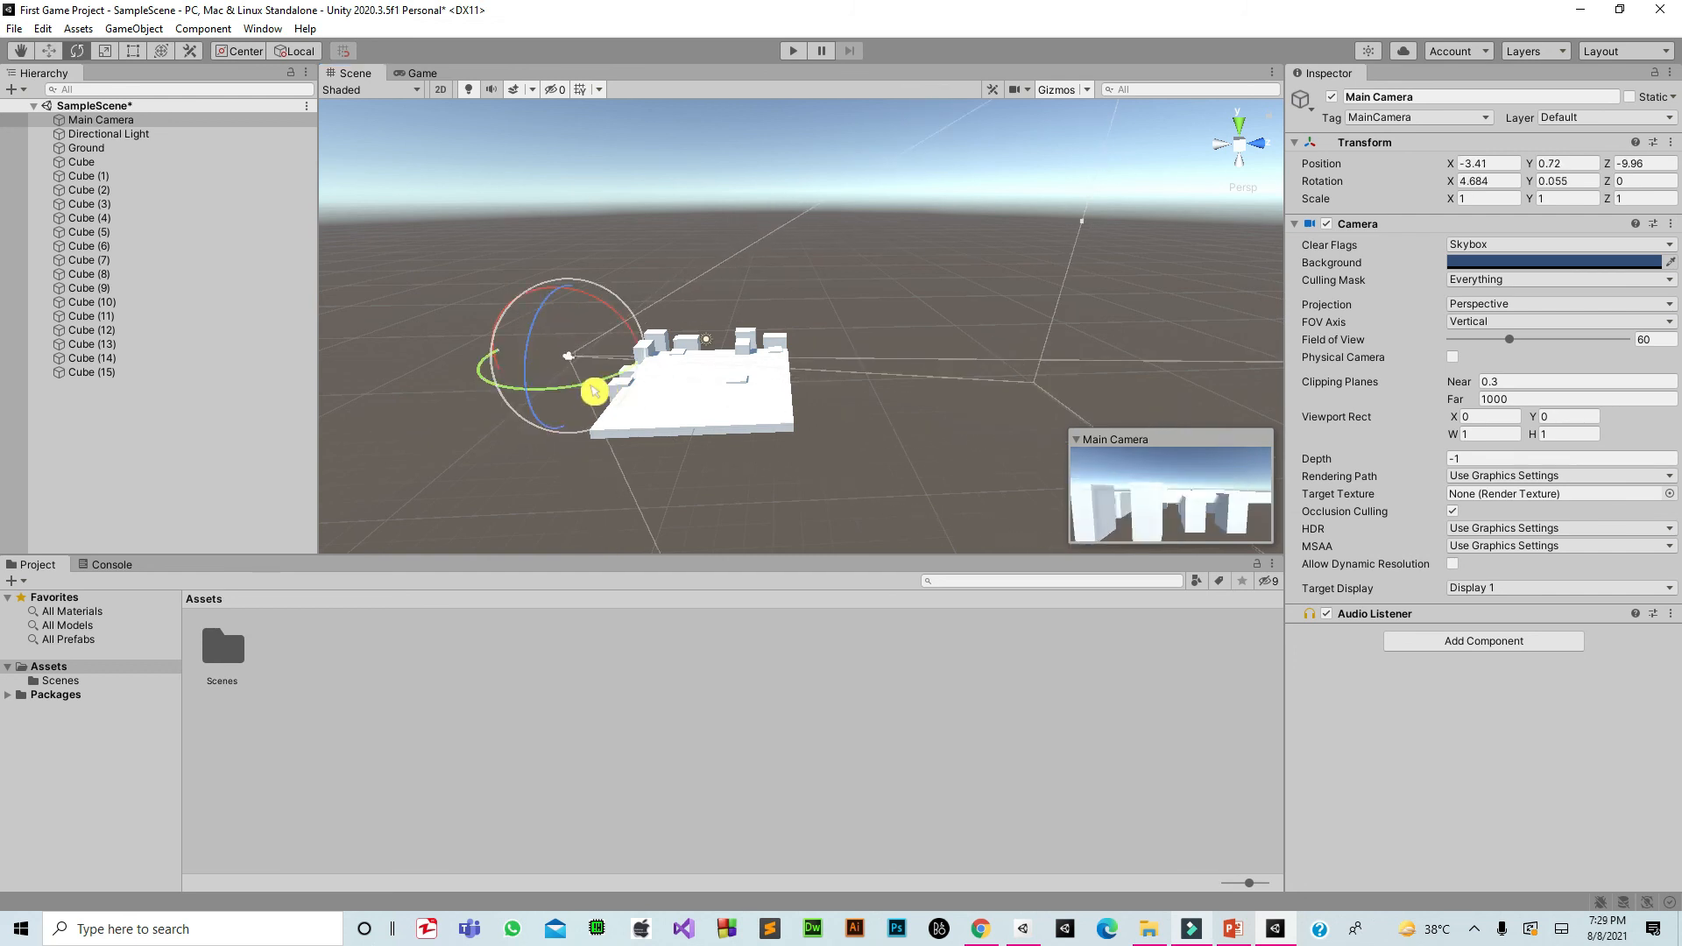
left_click_drag(590, 387, 628, 382)
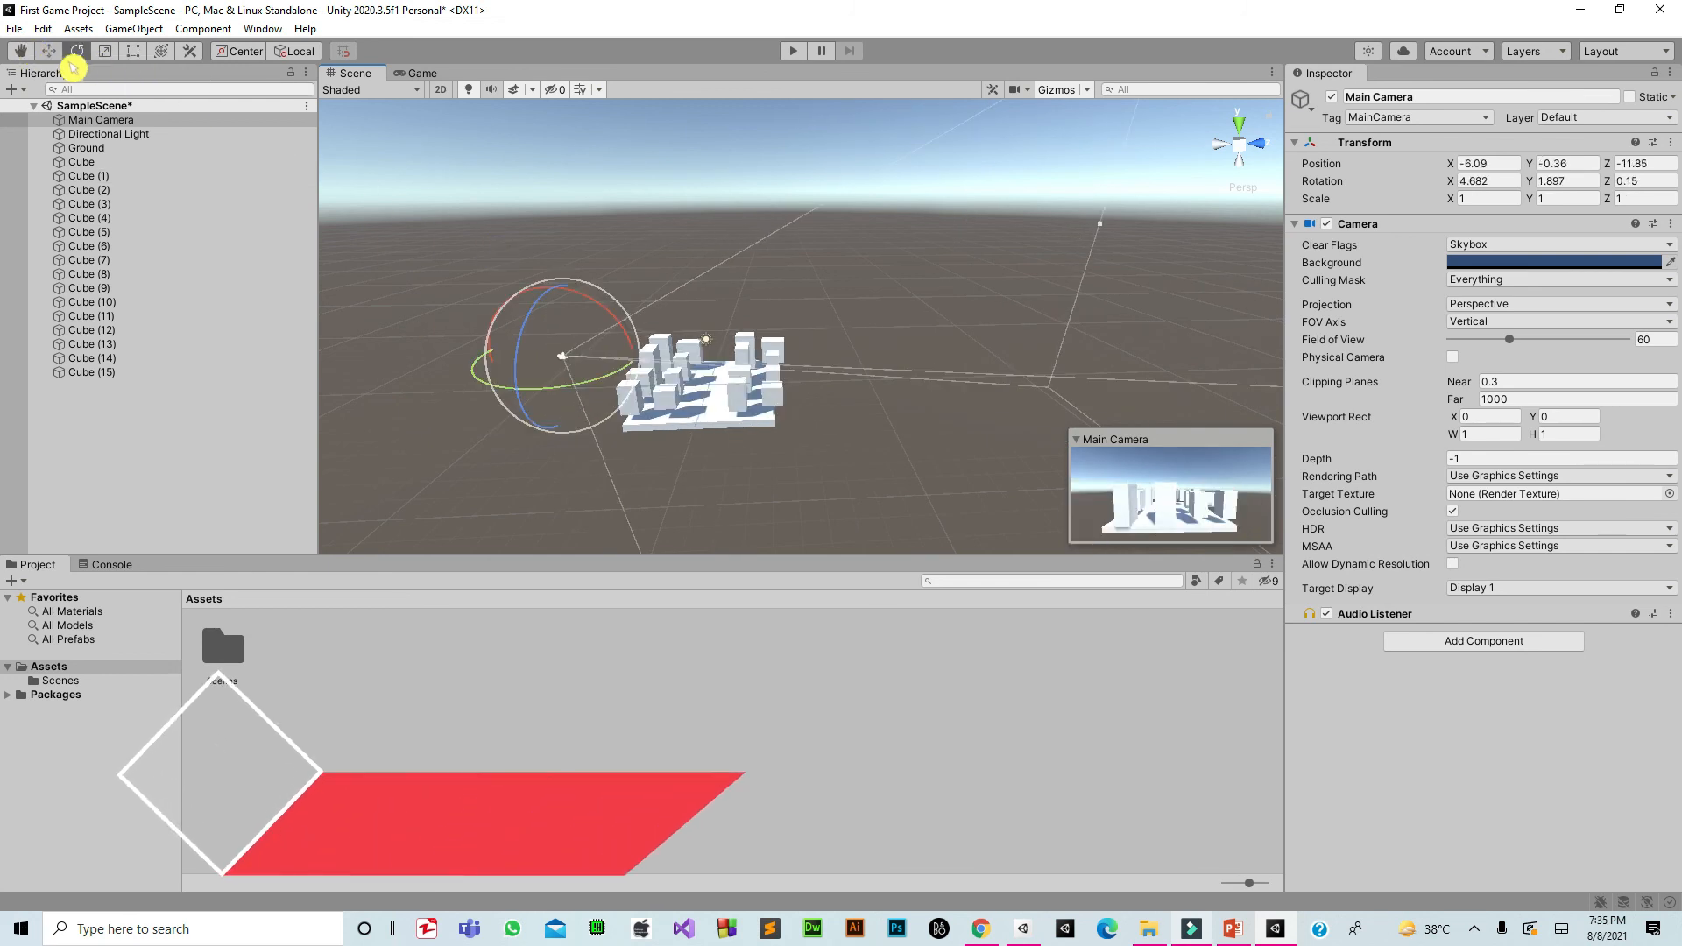
left_click(51, 53)
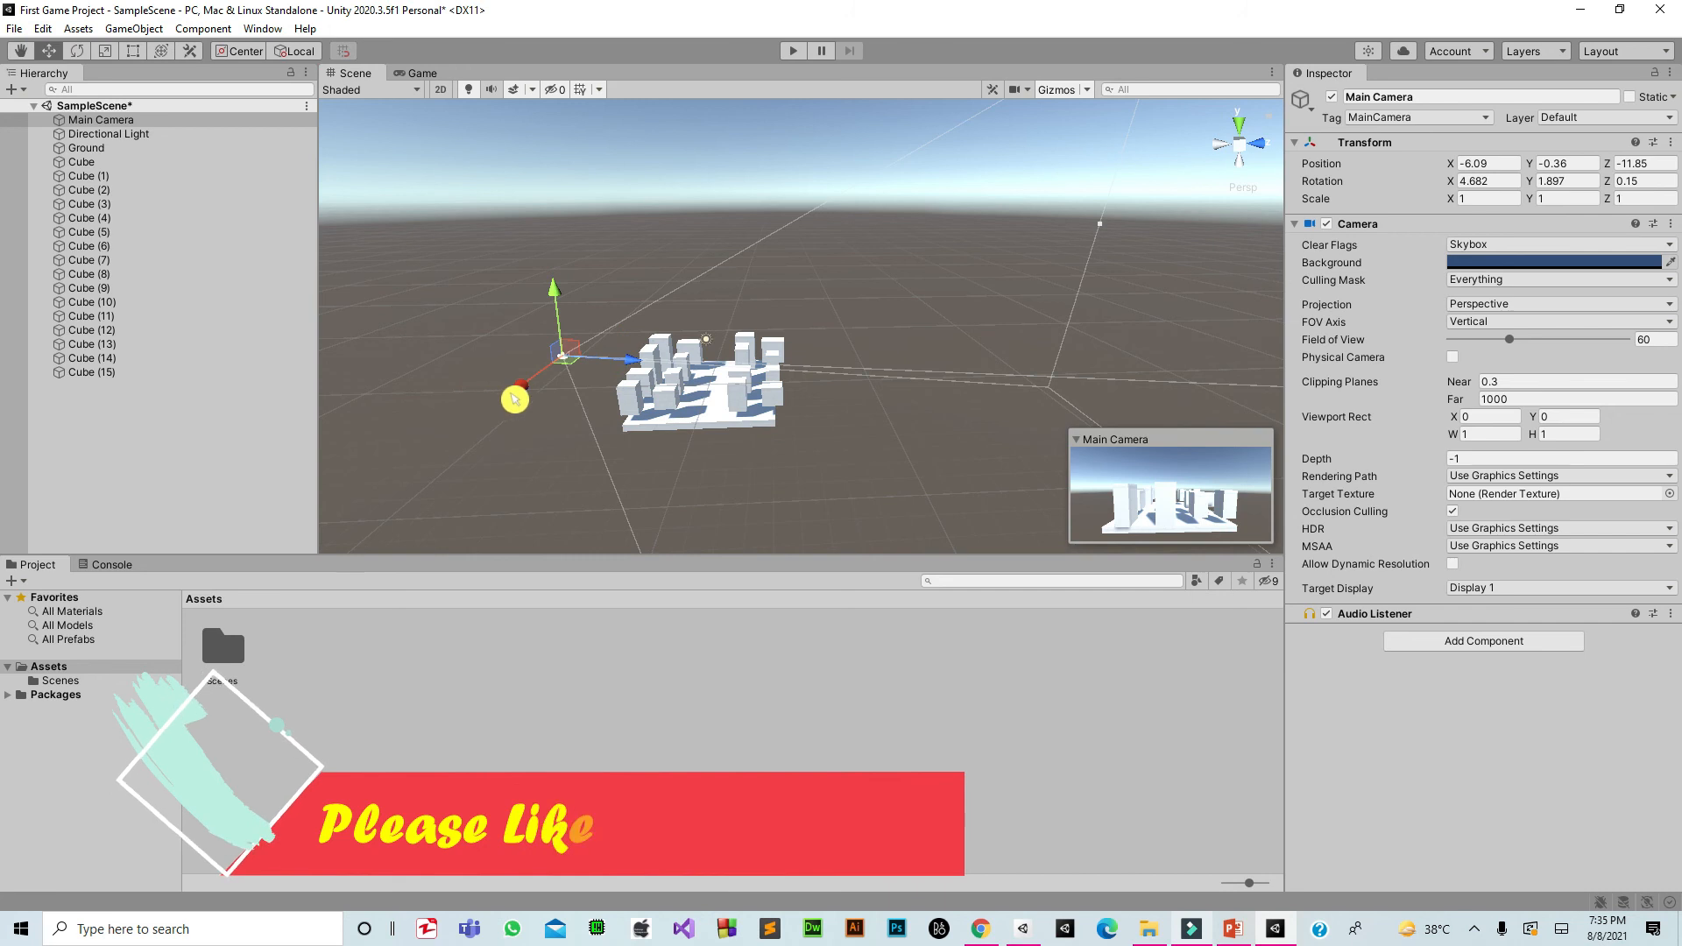
left_click_drag(527, 400, 526, 395)
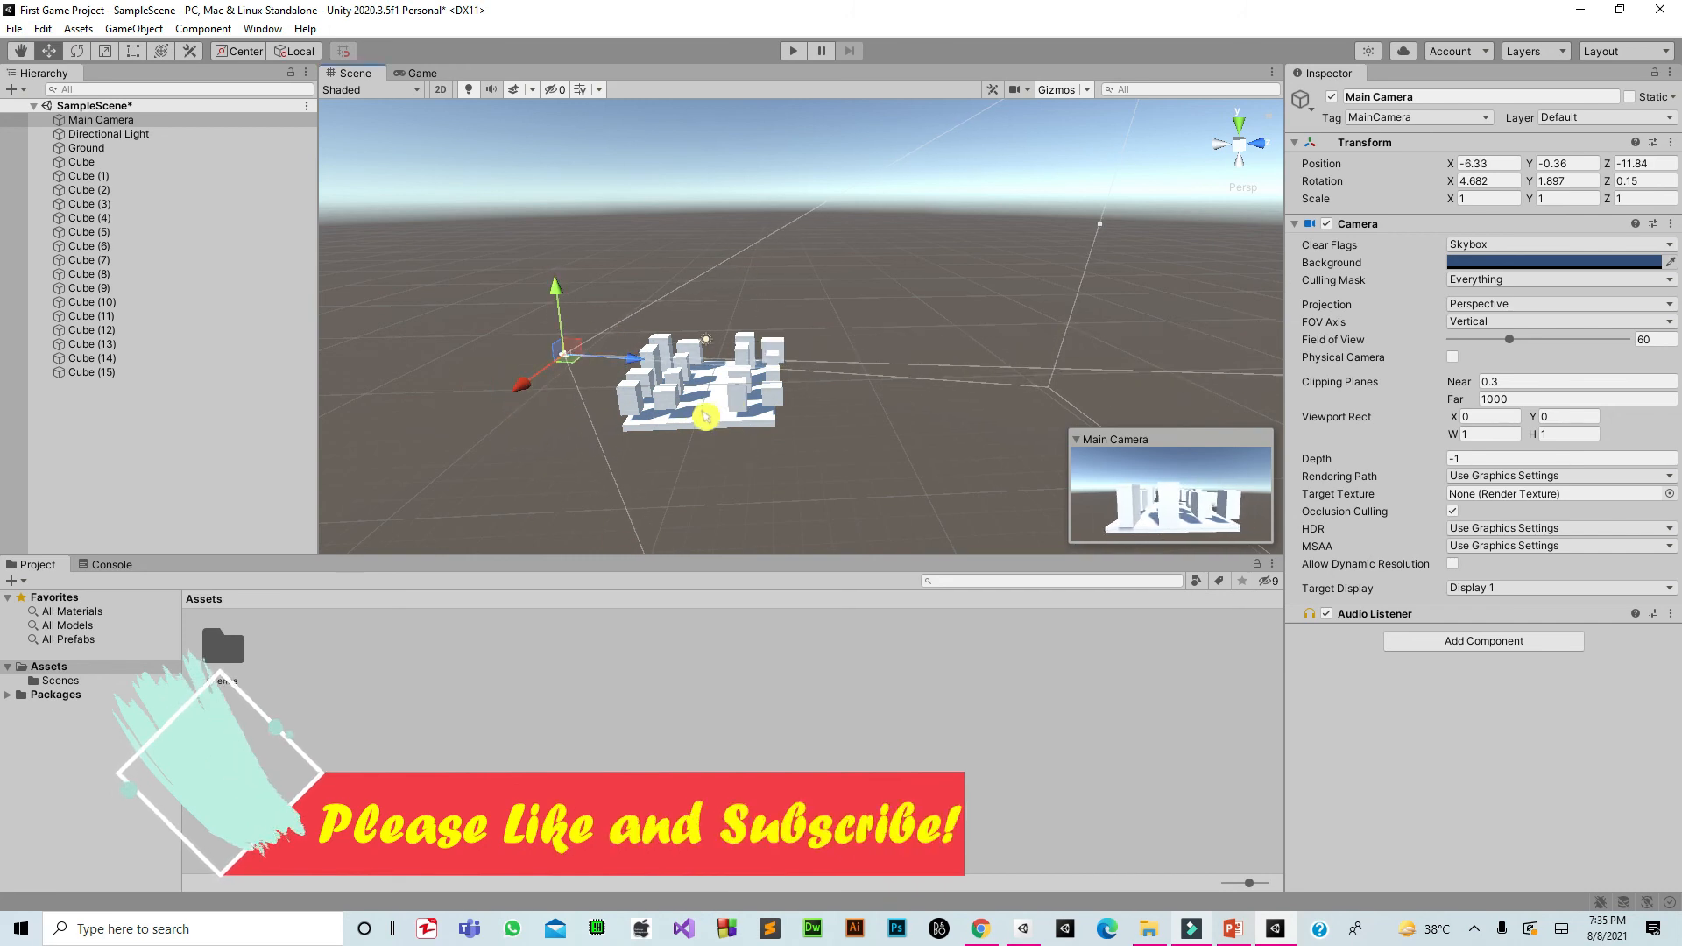
Check the repositioned camera's framing of the cubes and Ground in the Game view, and return to the Scene view
left_click(421, 74)
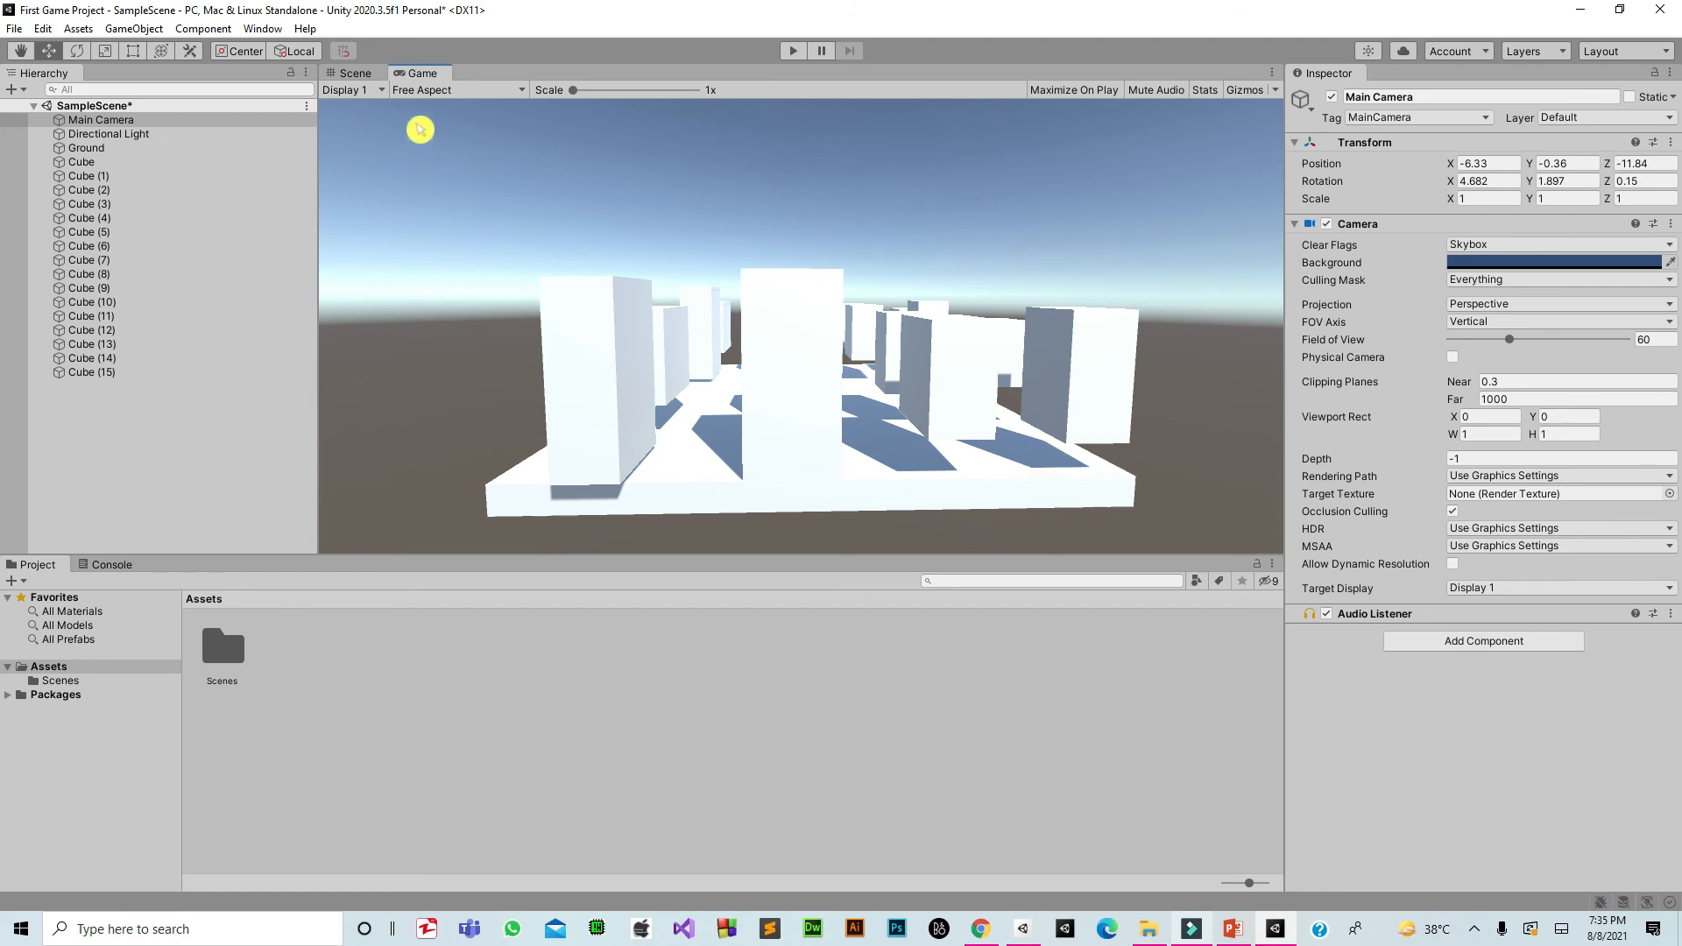
left_click(371, 73)
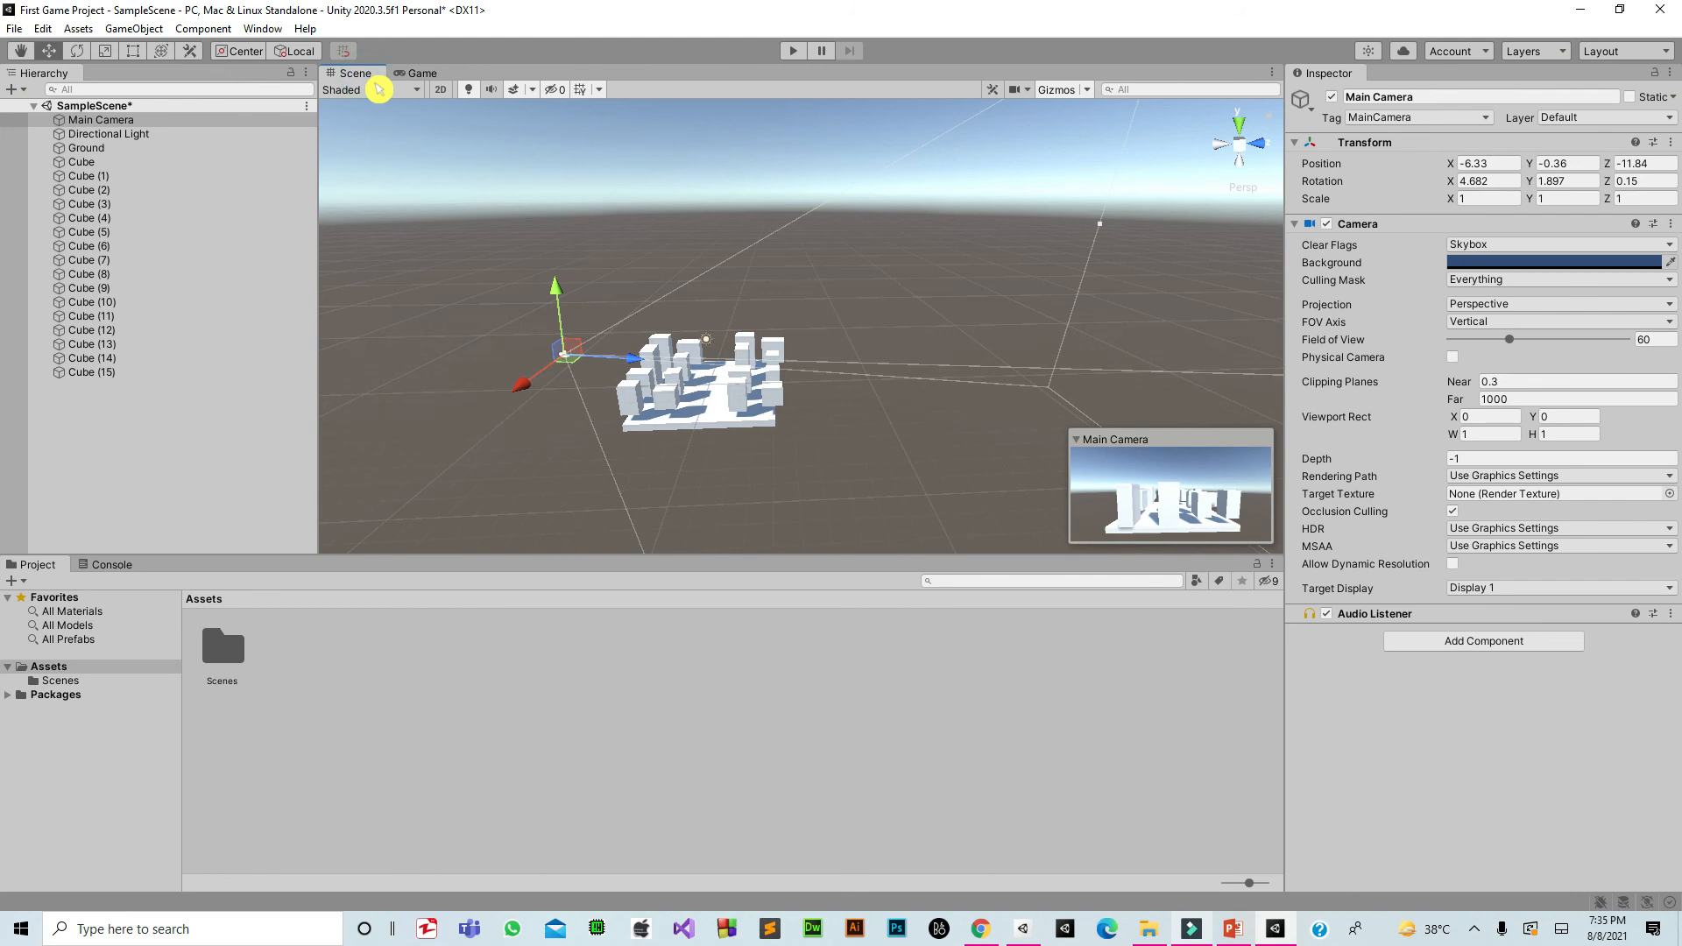
left_click(419, 73)
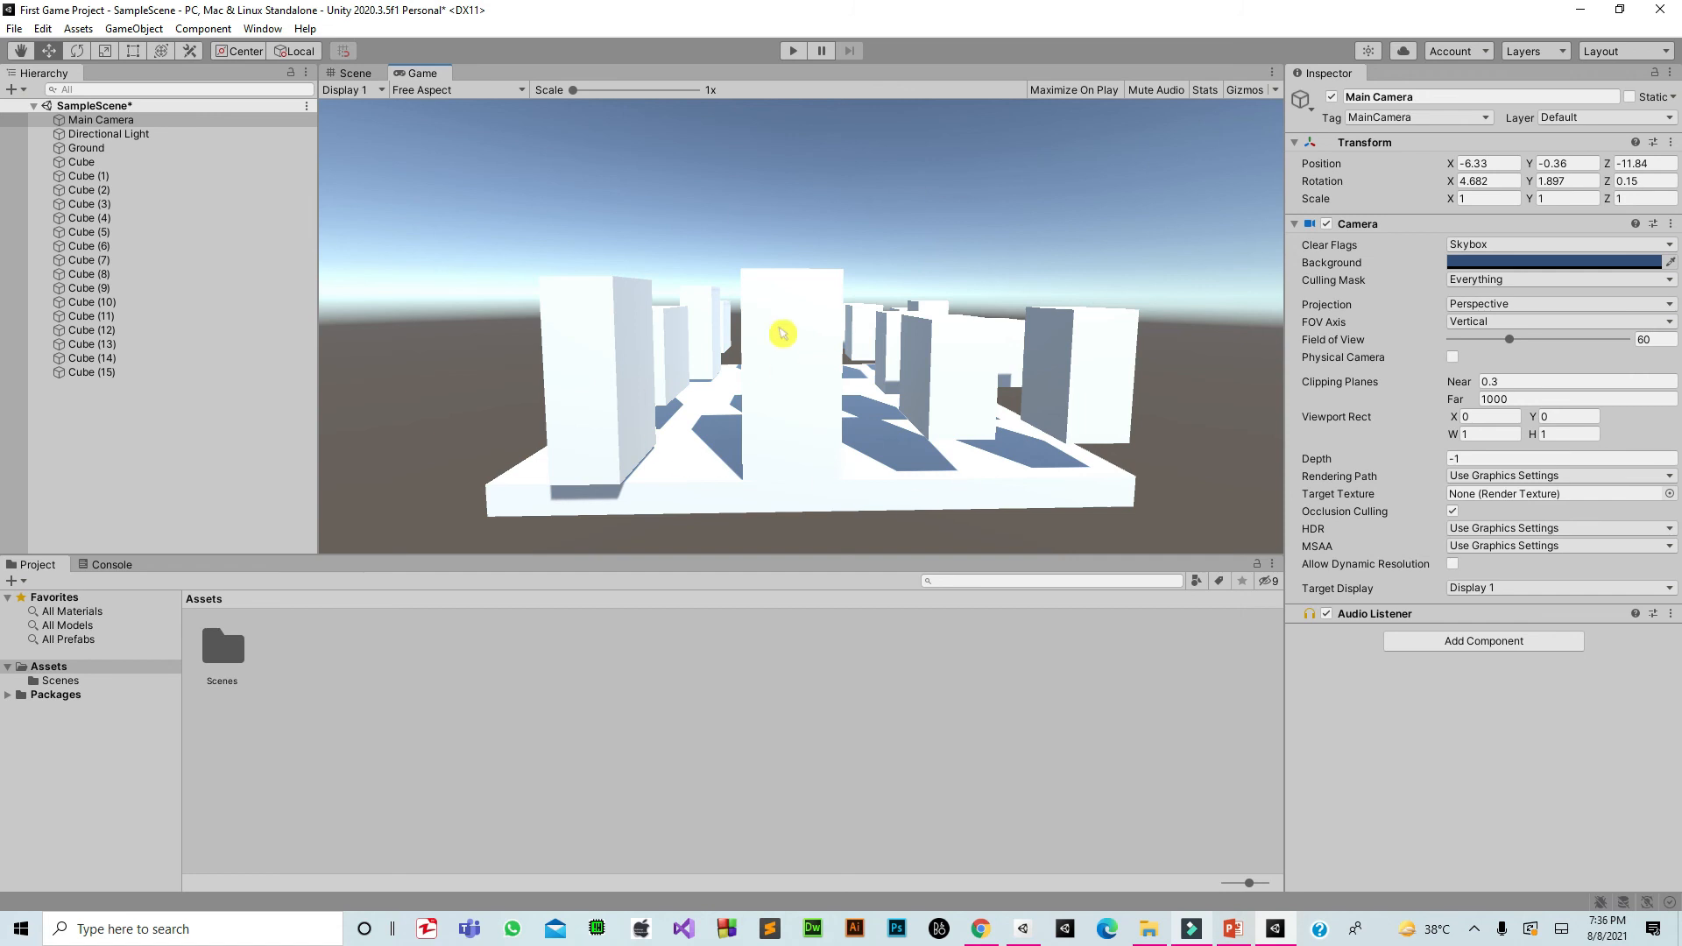
left_click(366, 73)
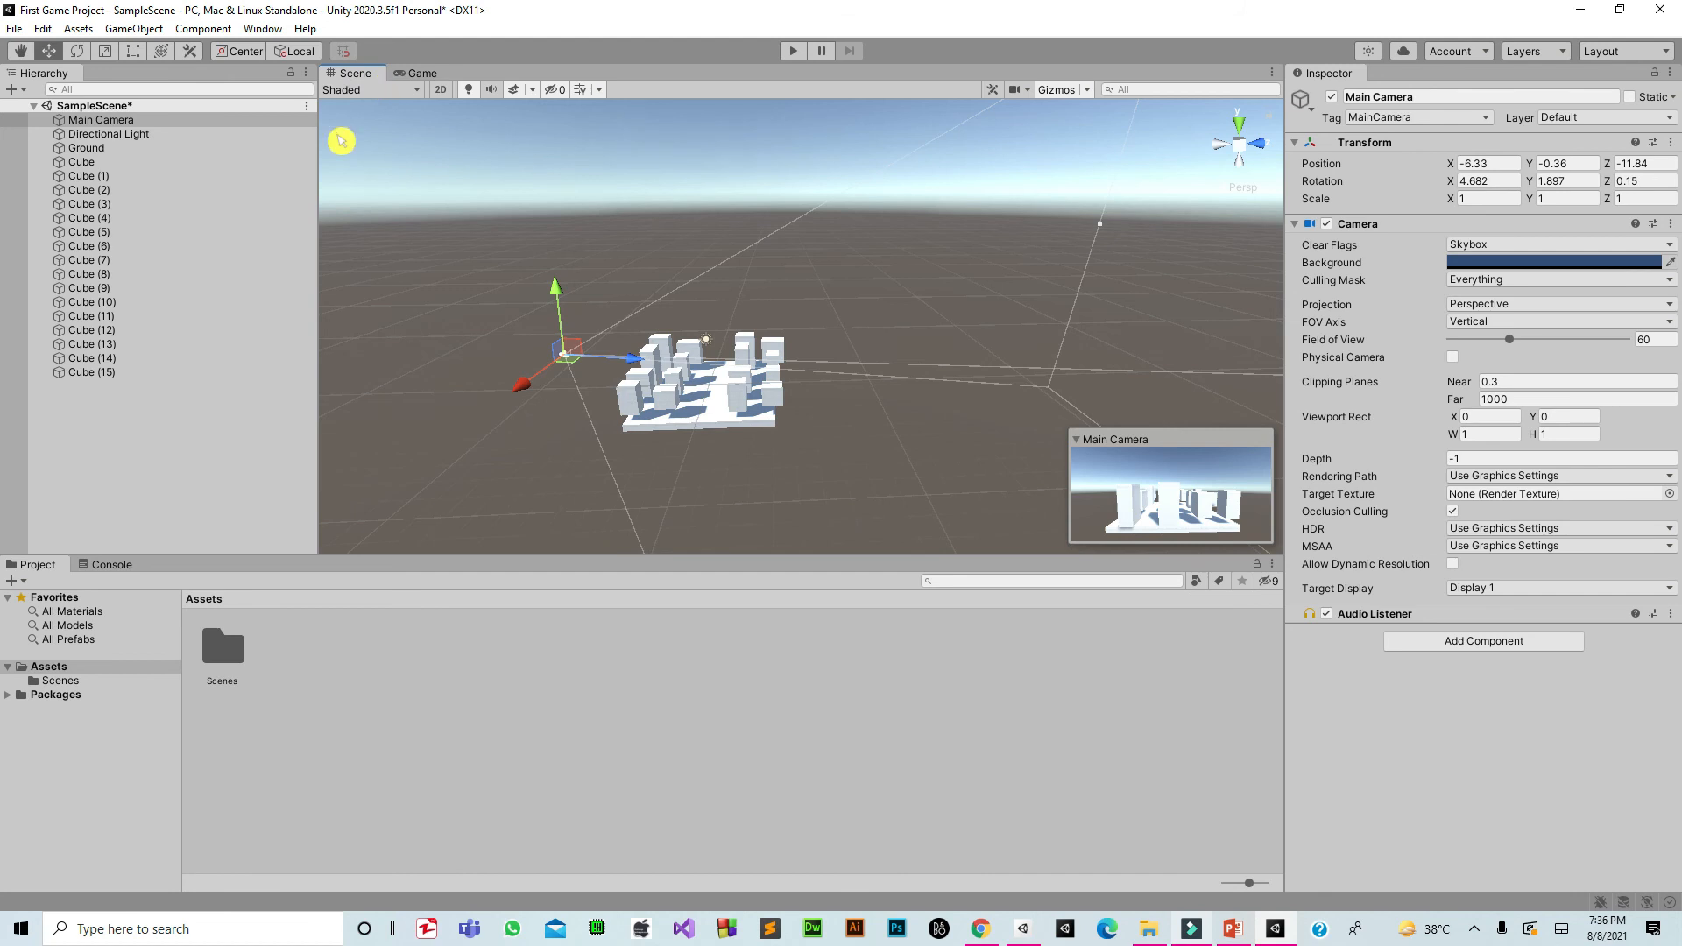
Examine the Console and the project's All Models and All Materials favorites
left_click(121, 566)
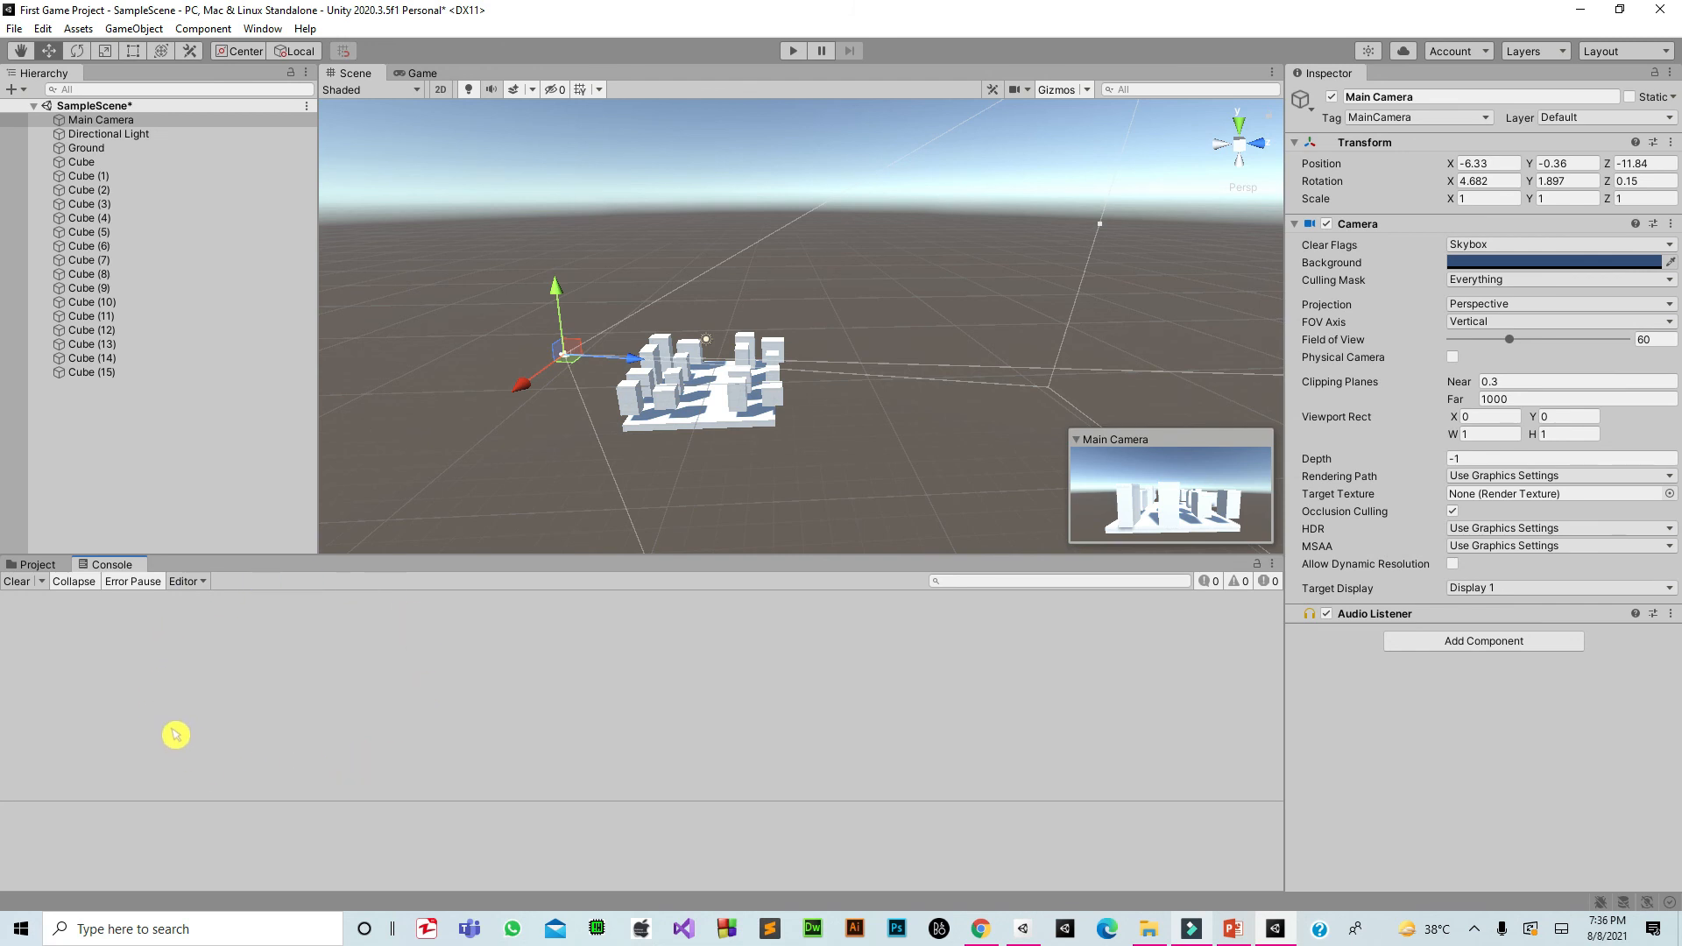
left_click(35, 565)
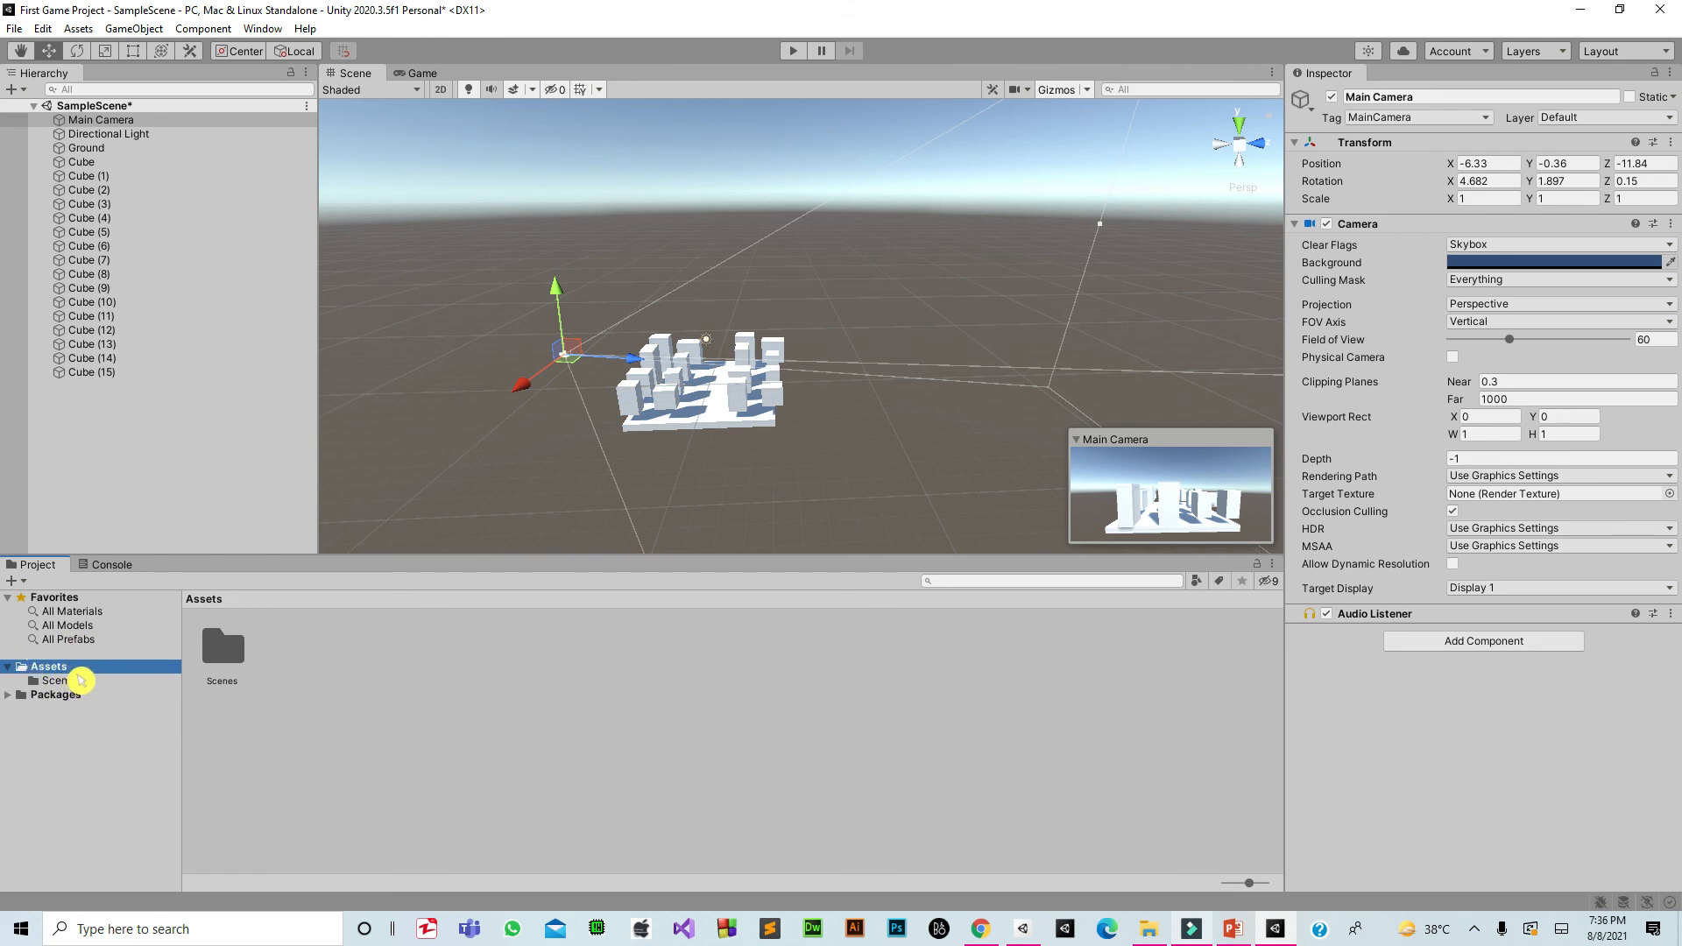
left_click(77, 673)
left_click(81, 627)
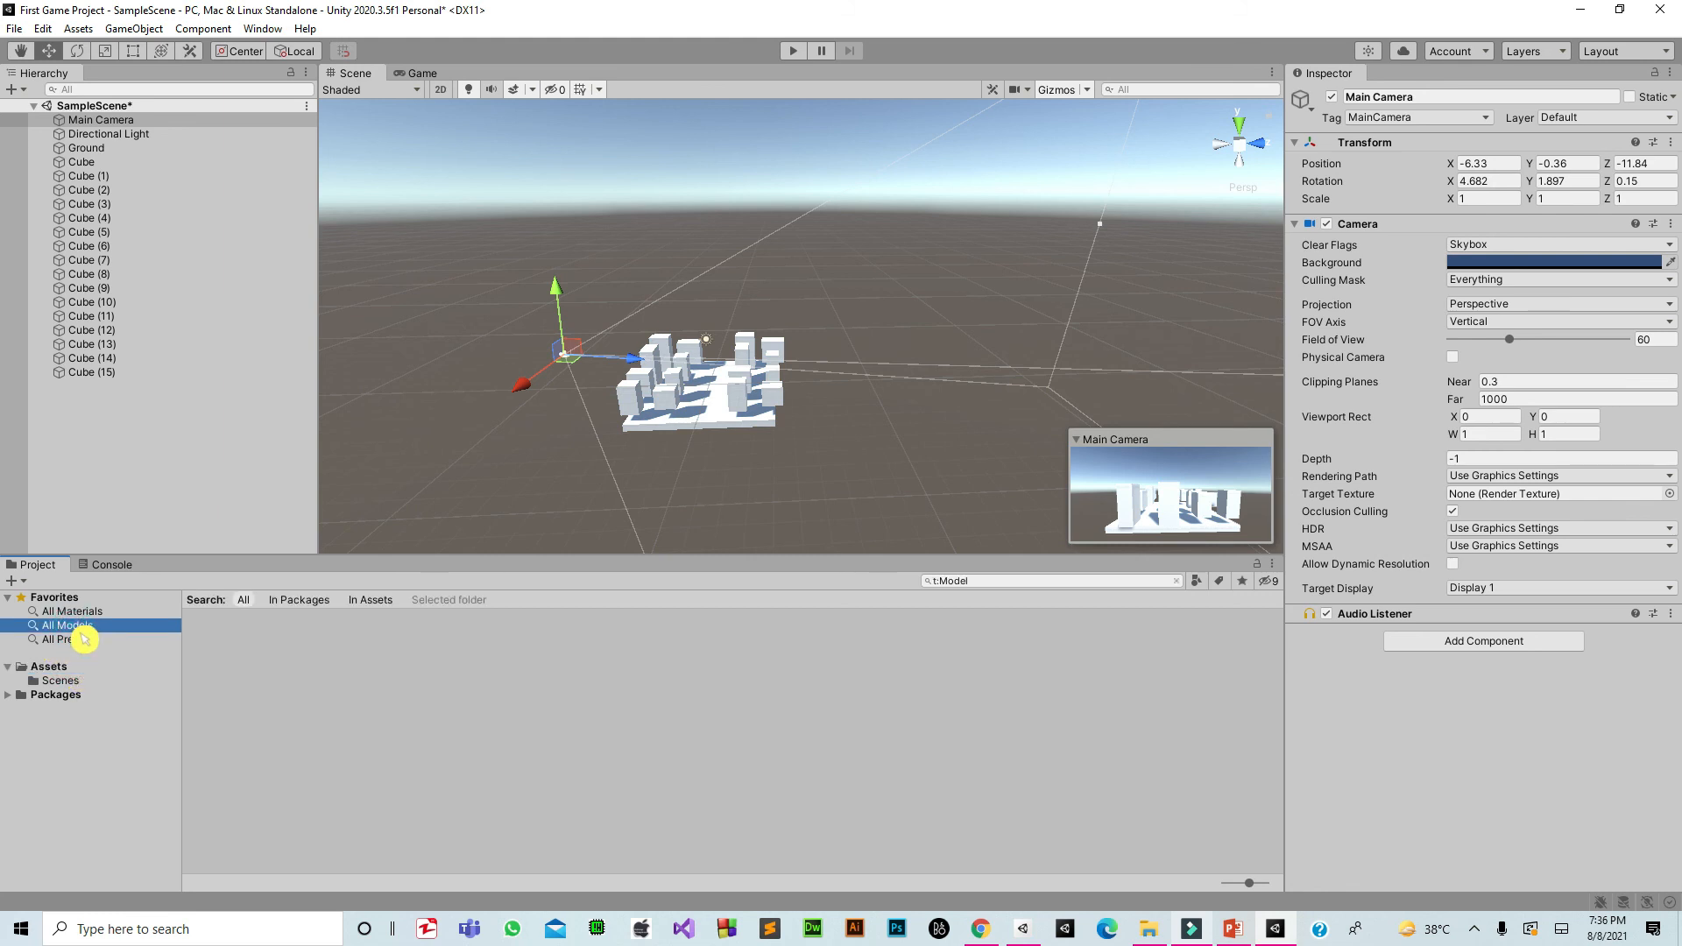
left_click(76, 612)
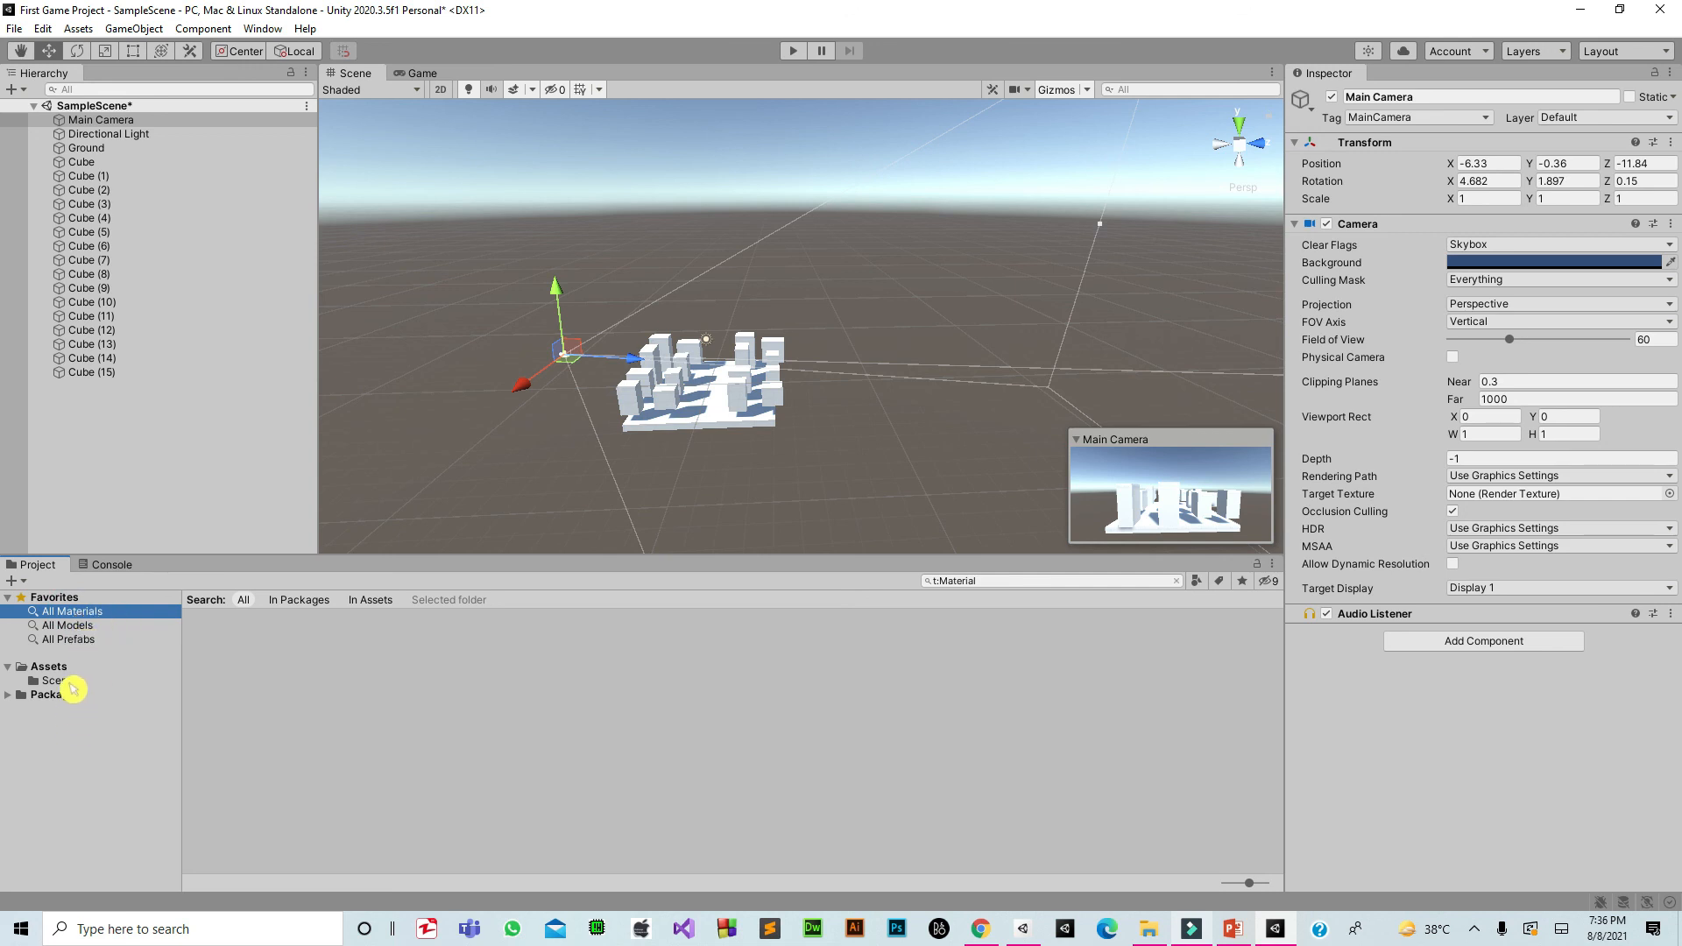
Open the Scenes folder inside Assets to view the project's scene files
left_click(68, 667)
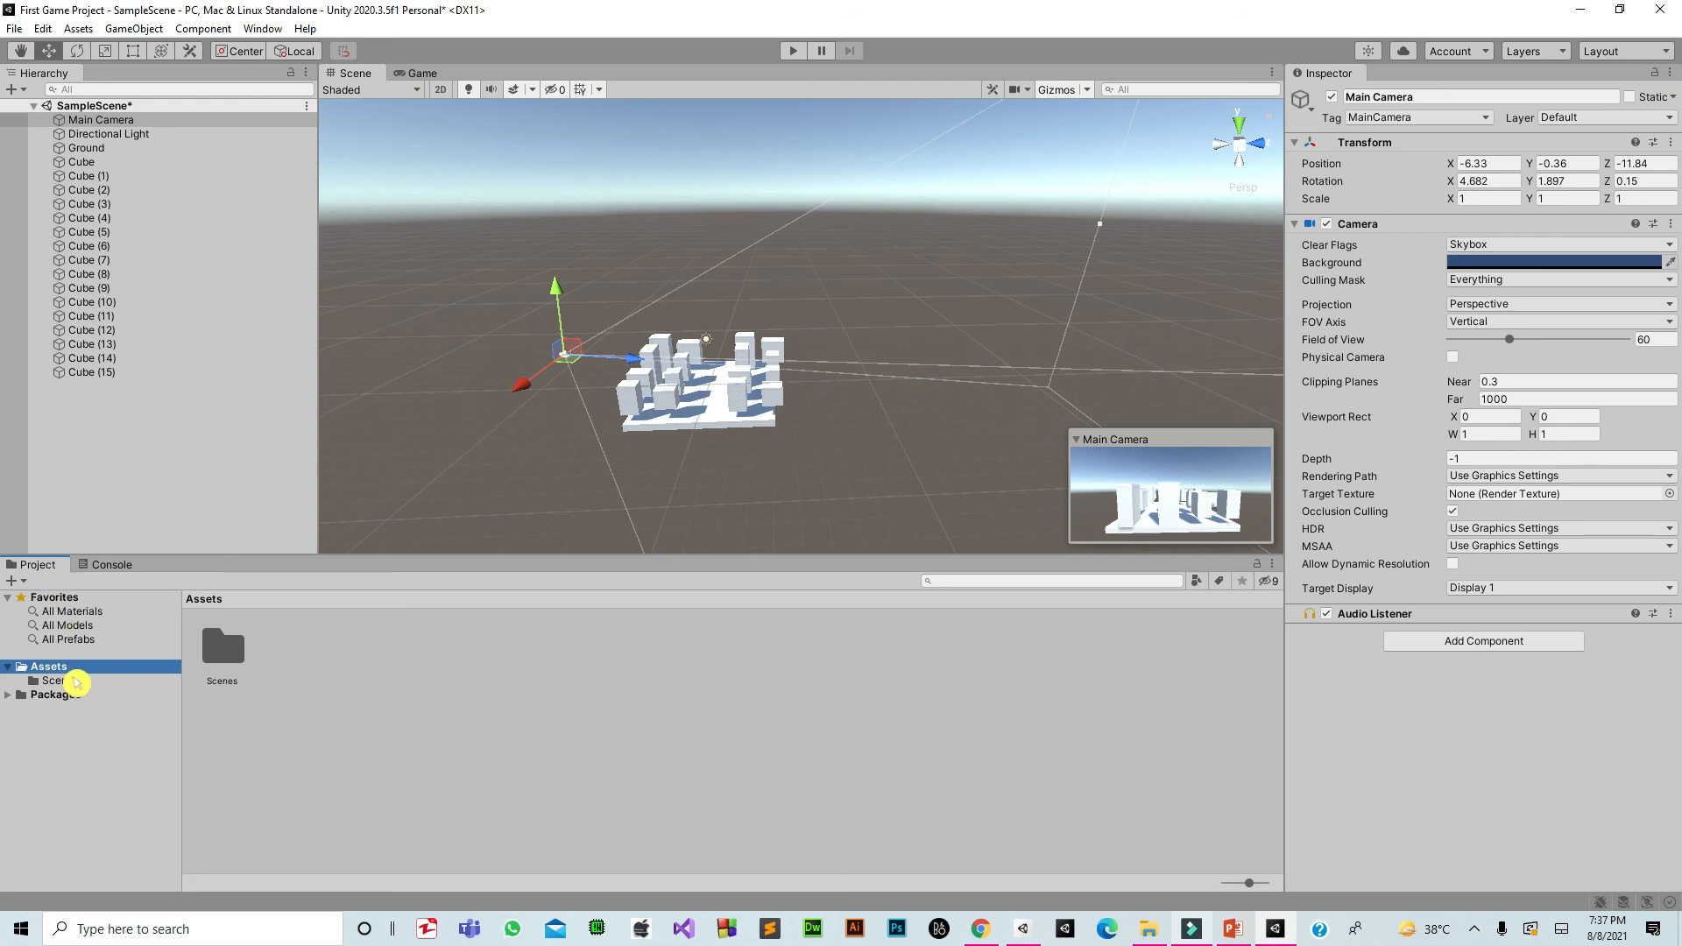
left_click(67, 669)
key("Down")
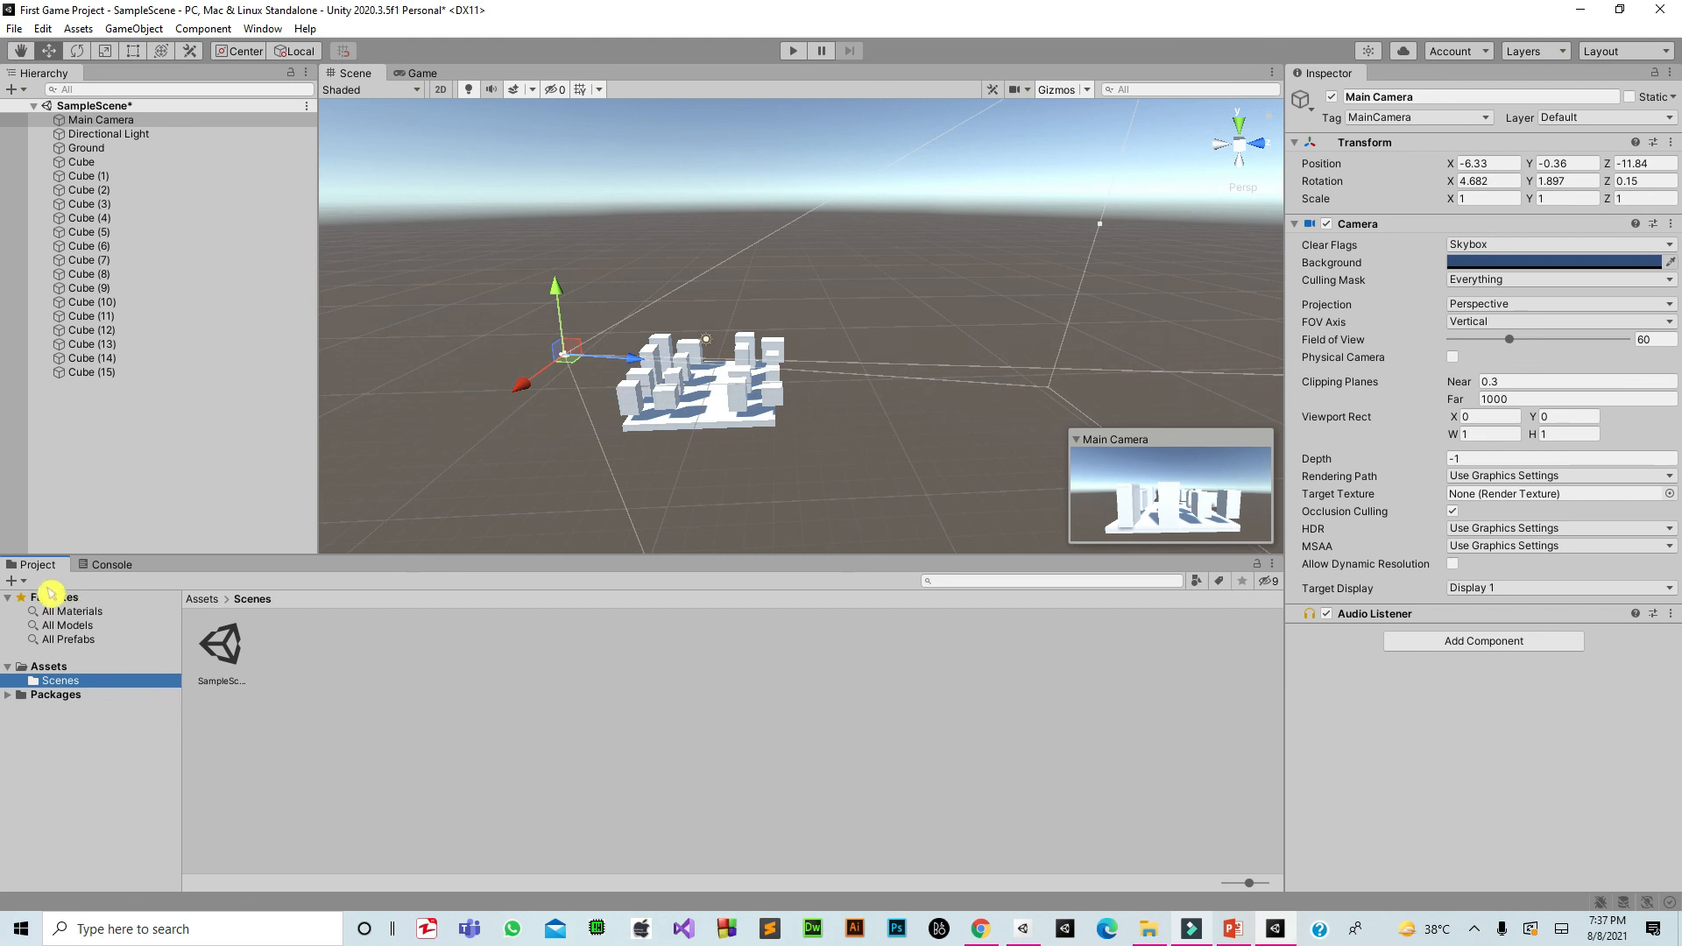
Show the Scenes folder in File Explorer, browse First Game Project through Assets to the Scenes files, and return to Unity
right_click(431, 681)
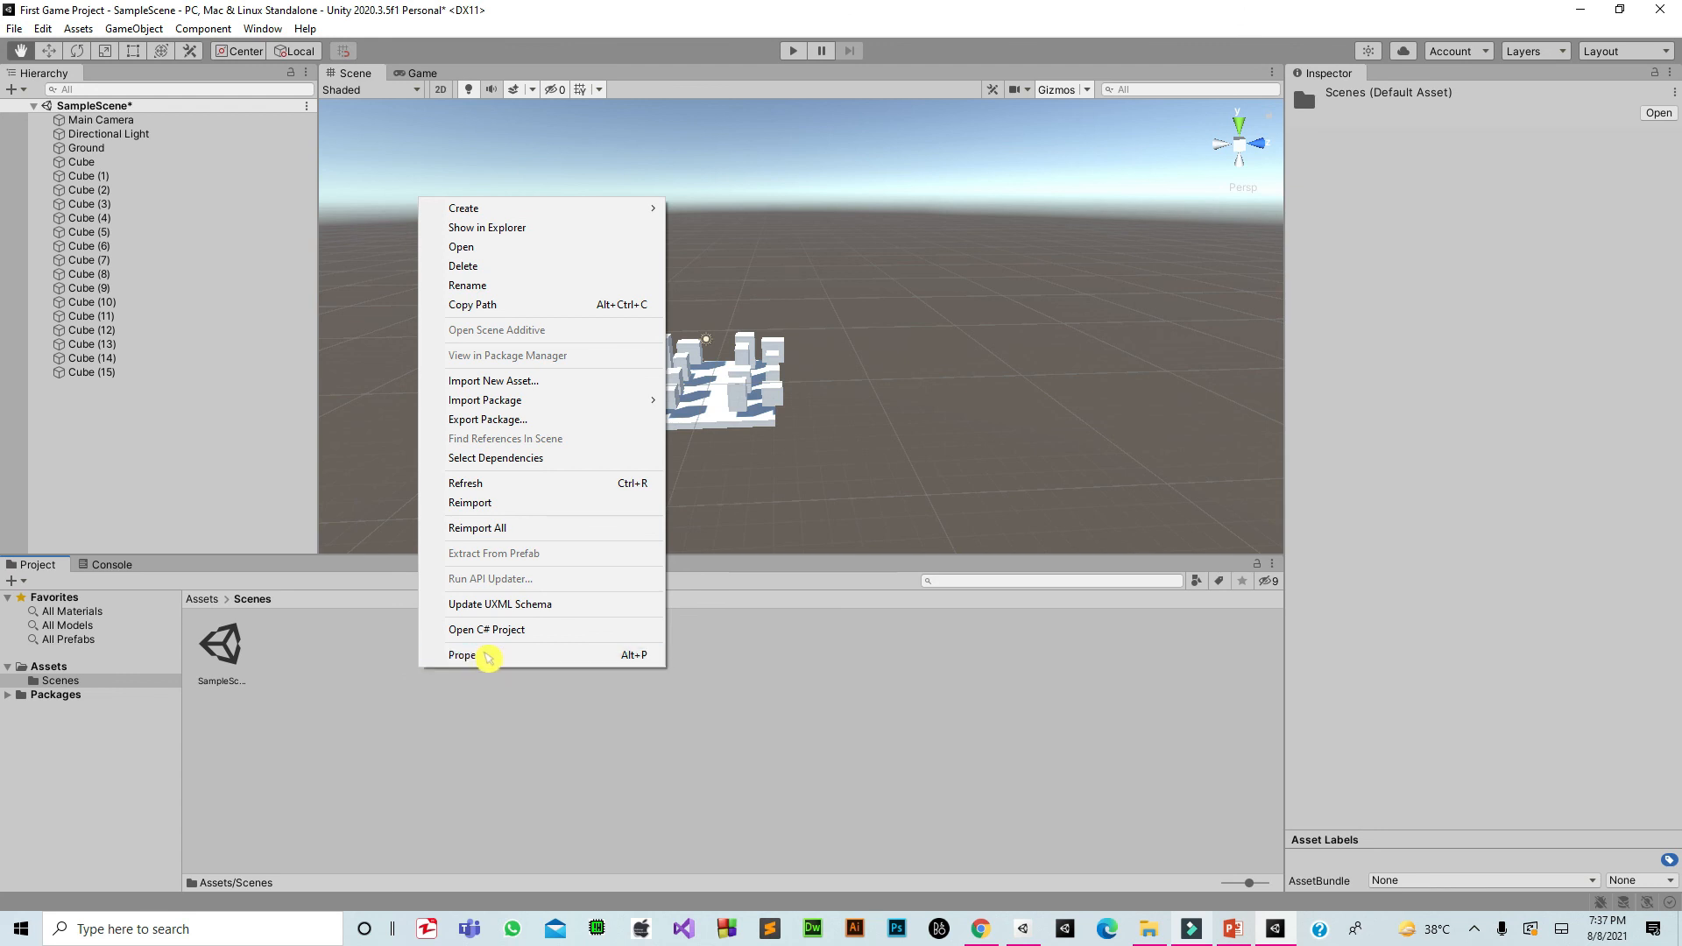
left_click(536, 235)
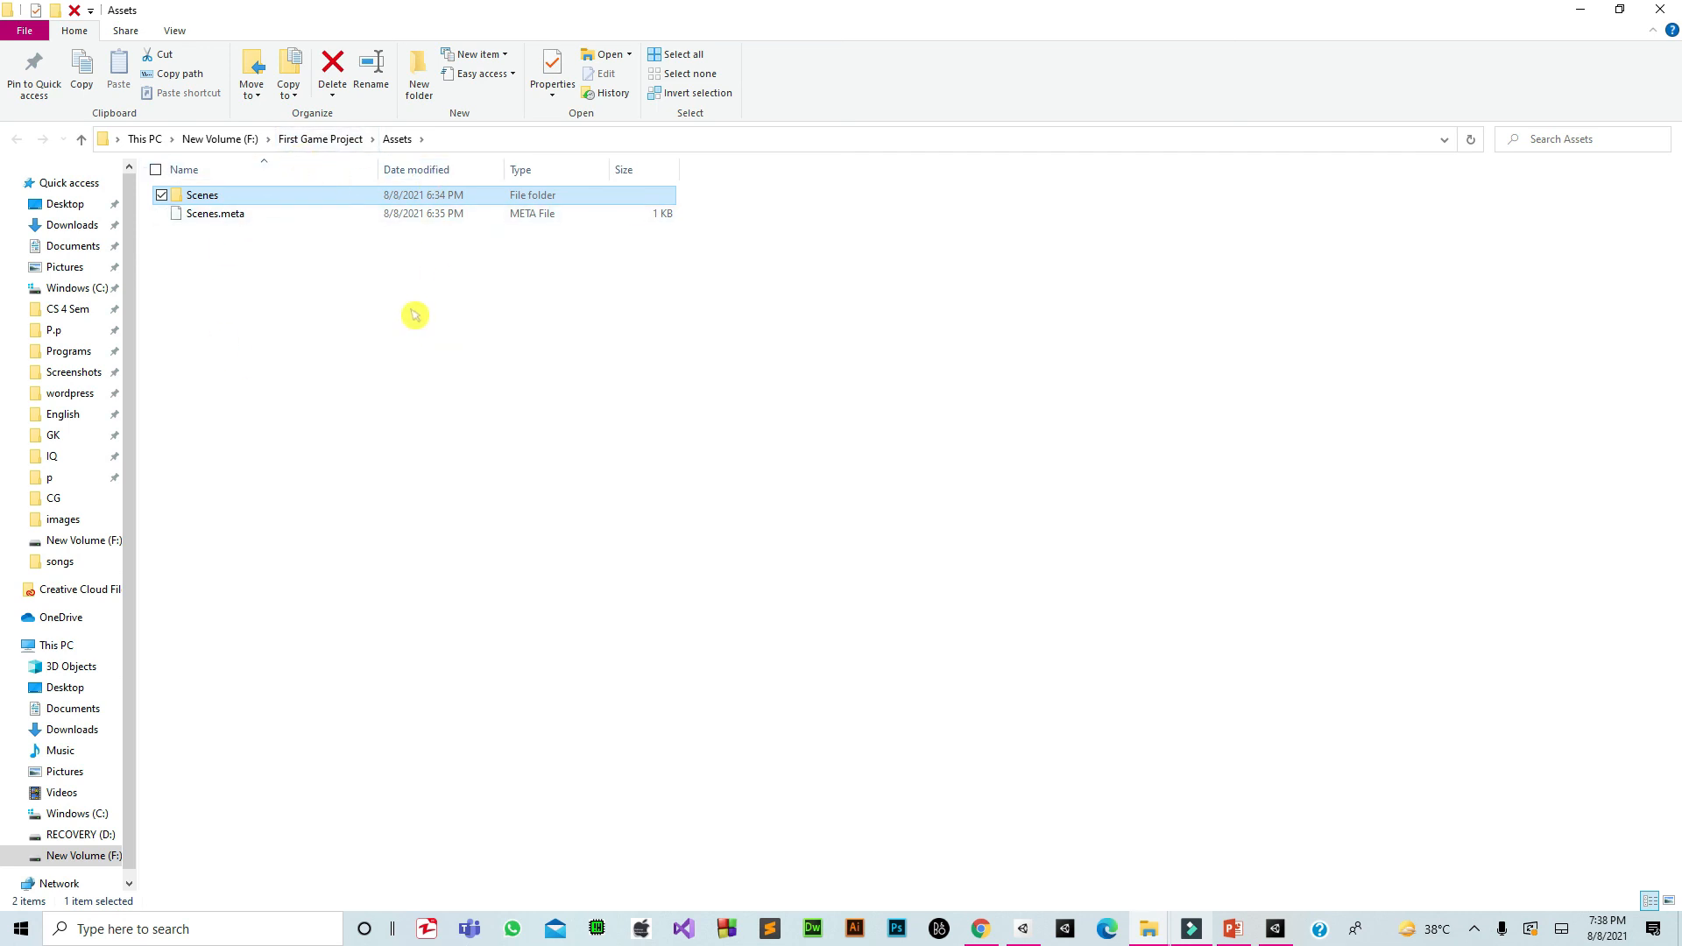
left_click(307, 149)
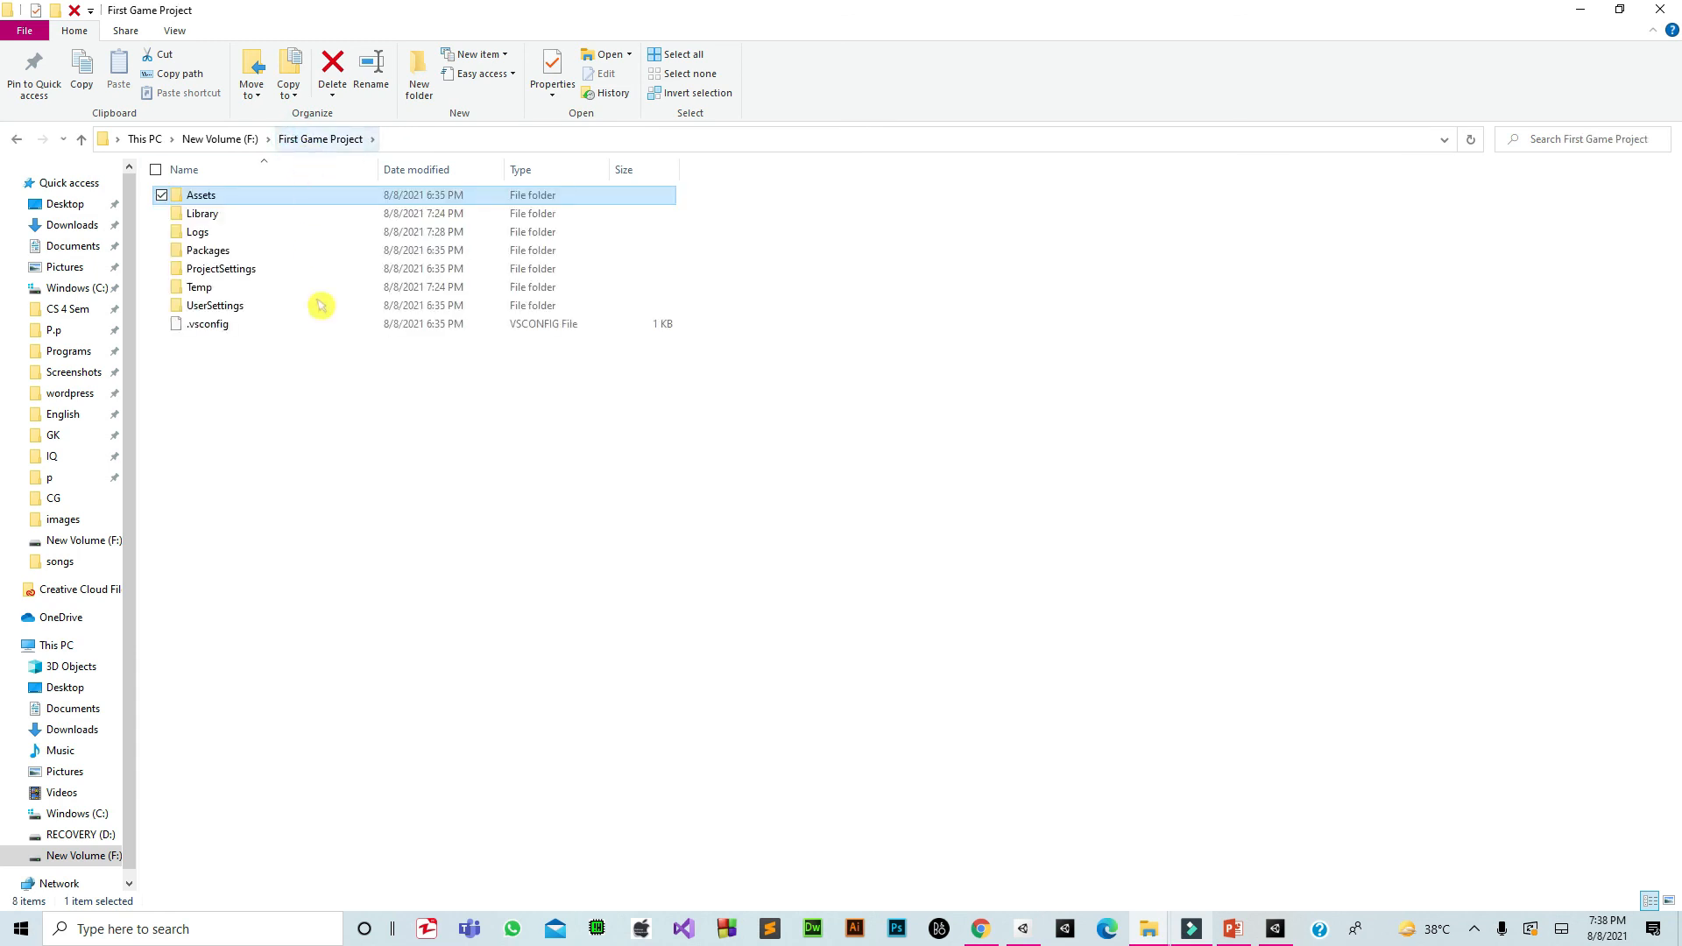
double_click(207, 198)
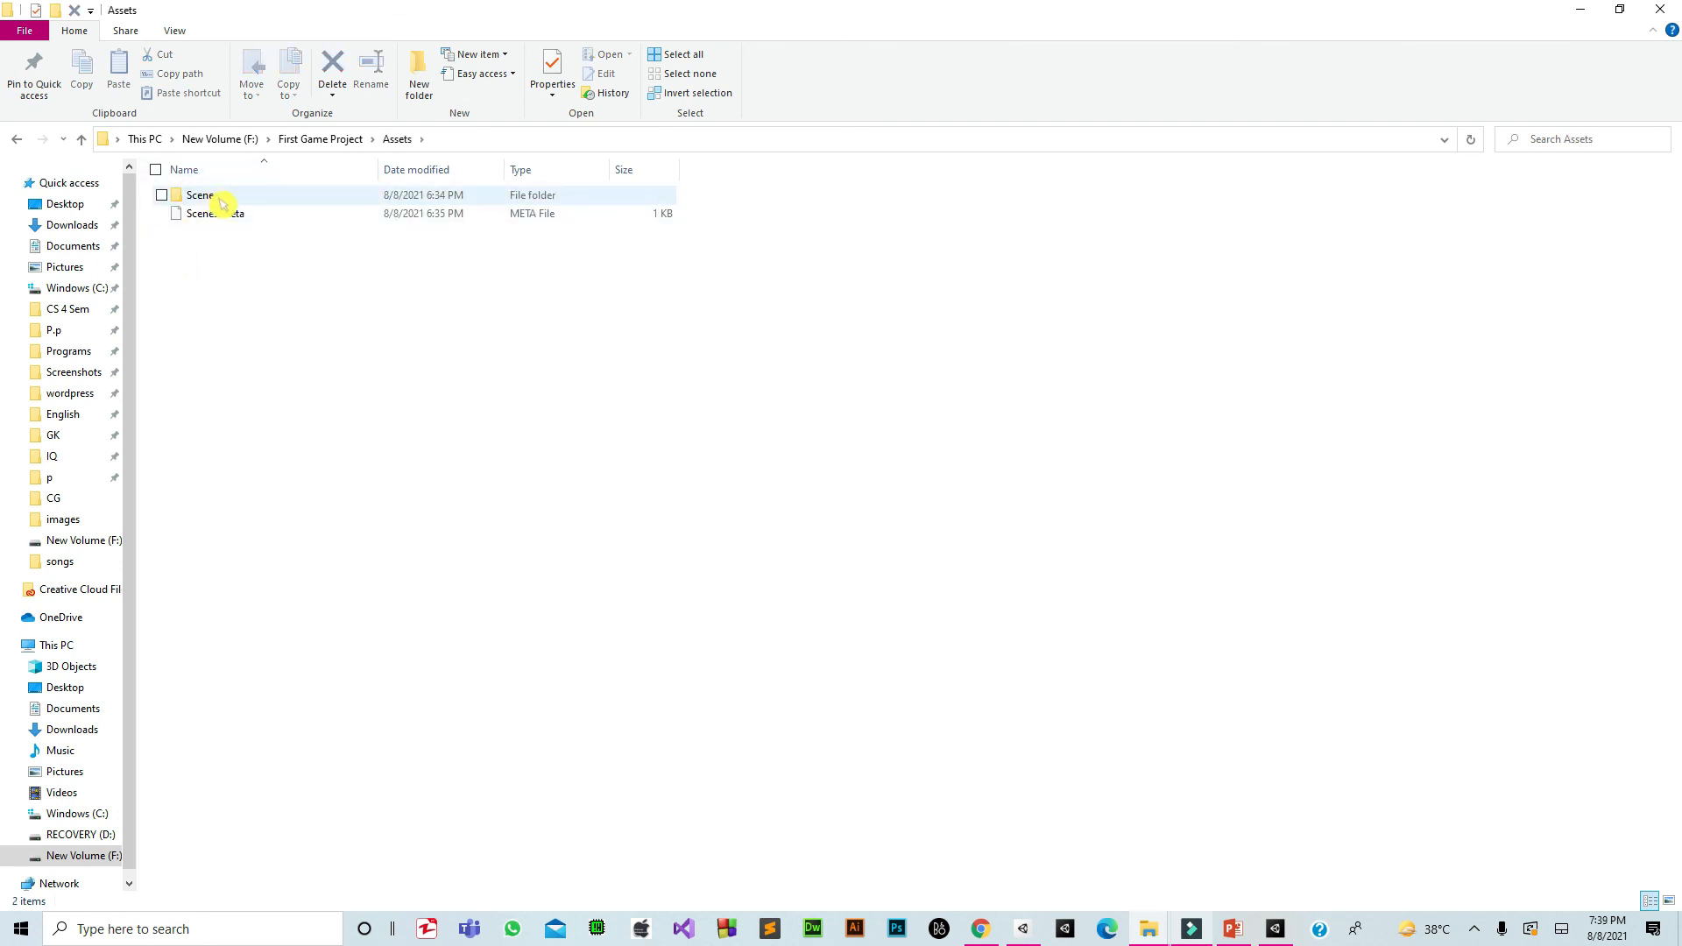
double_click(221, 202)
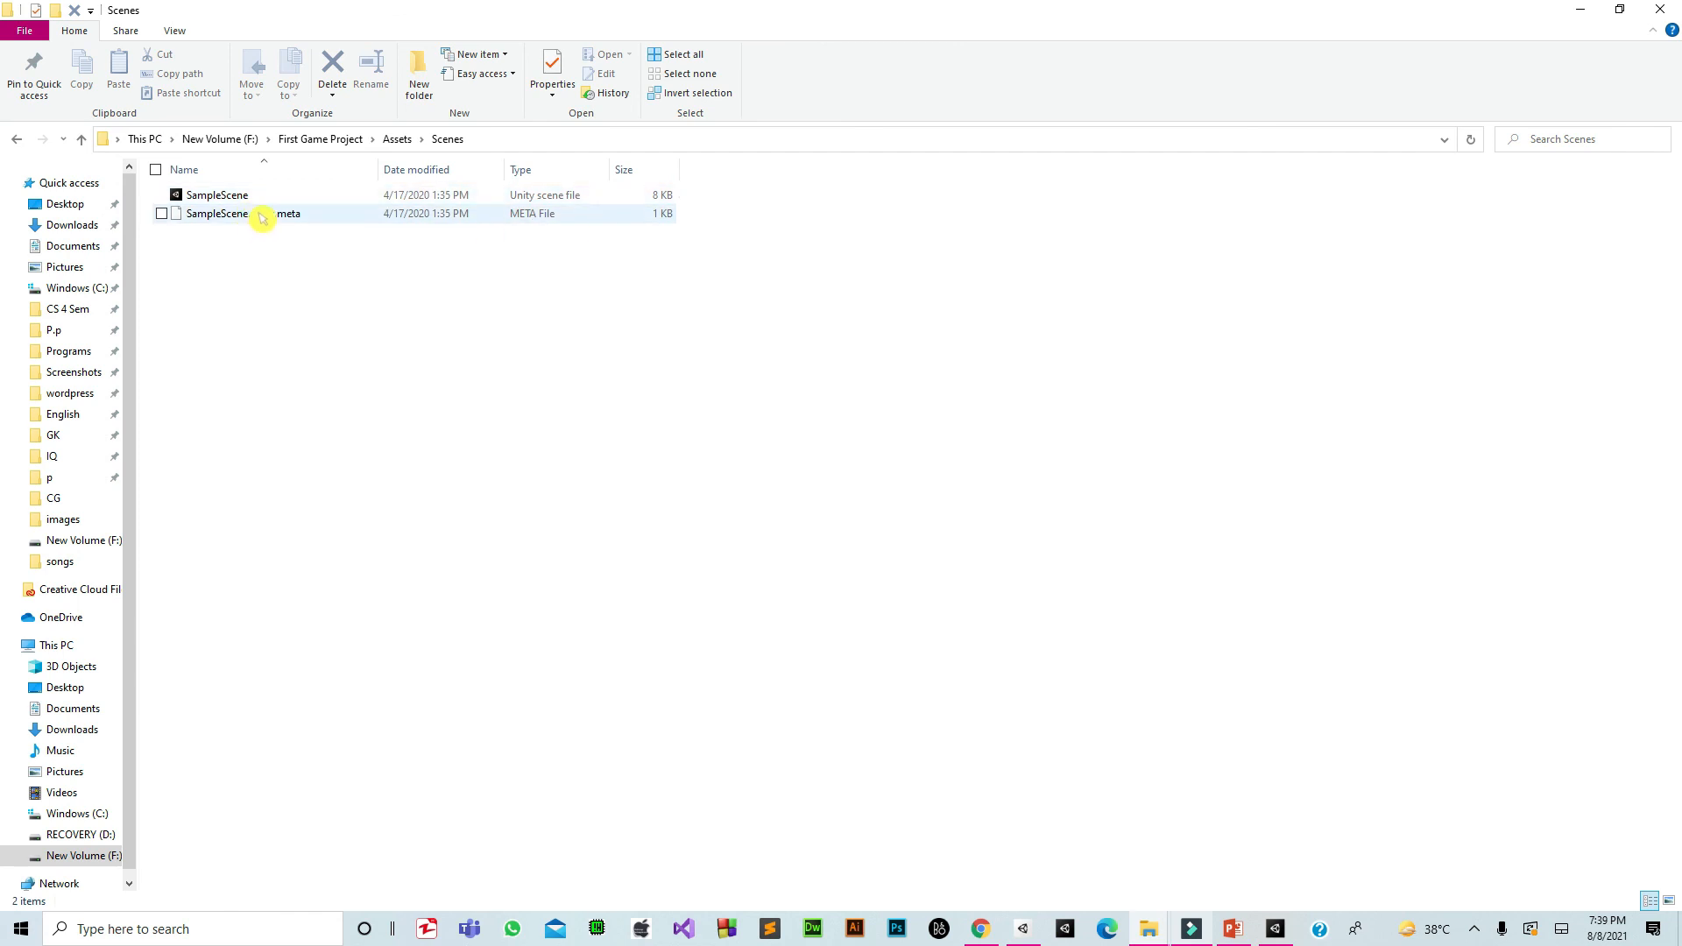
mouse_move(307, 205)
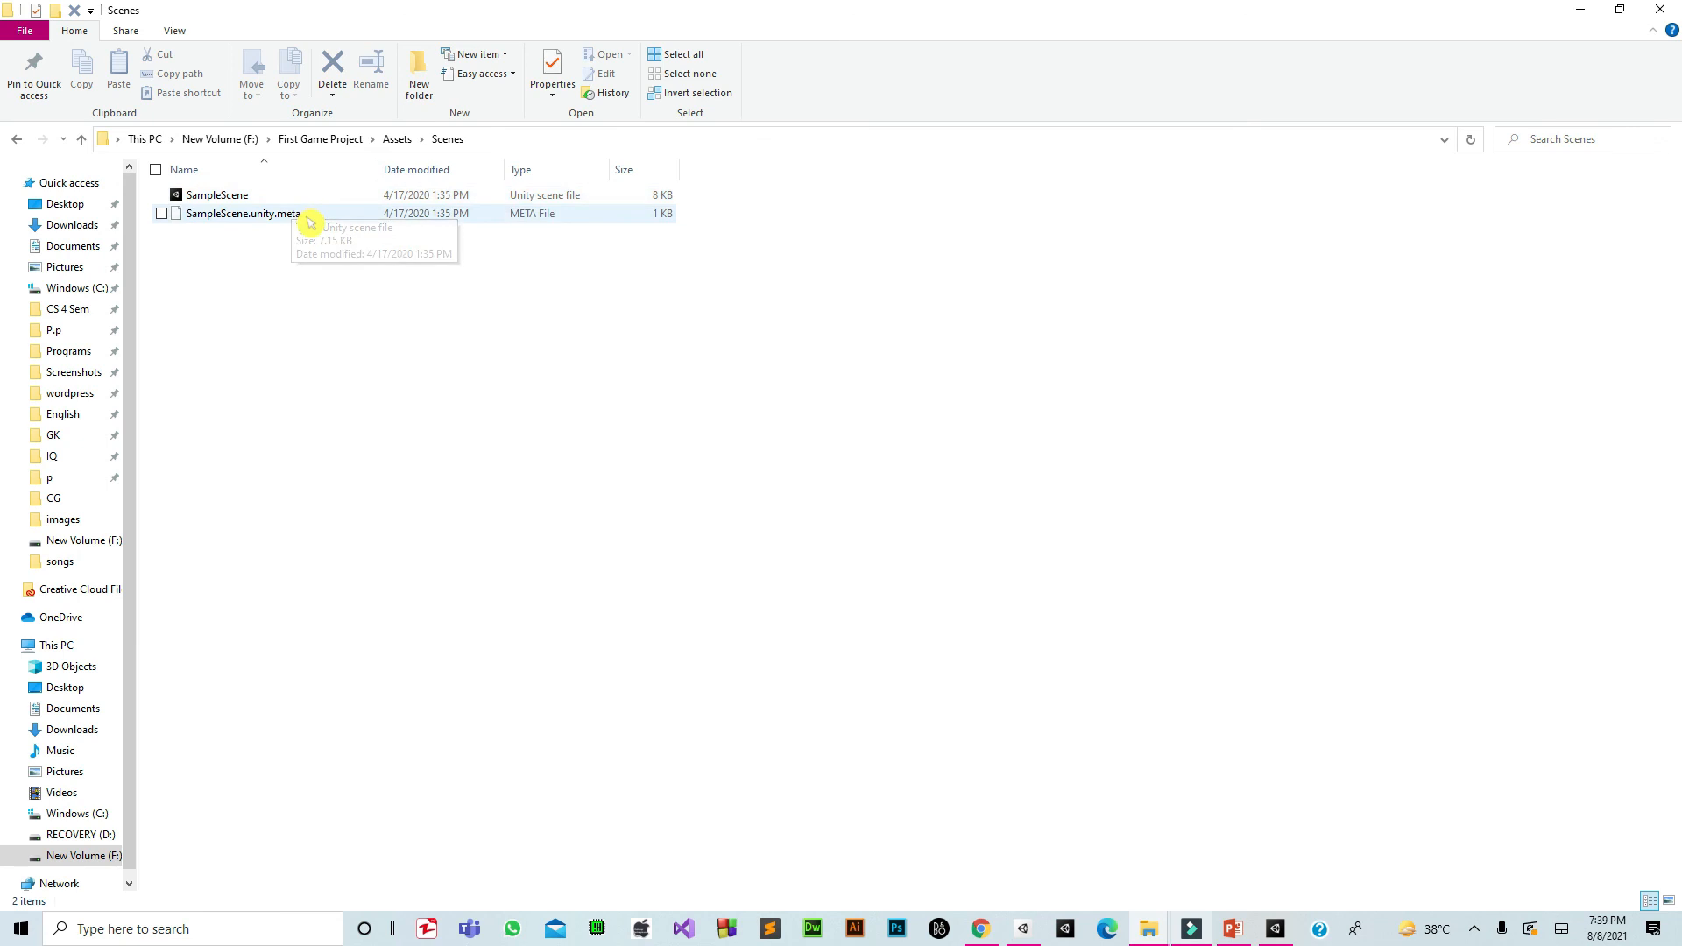
left_click(1672, 12)
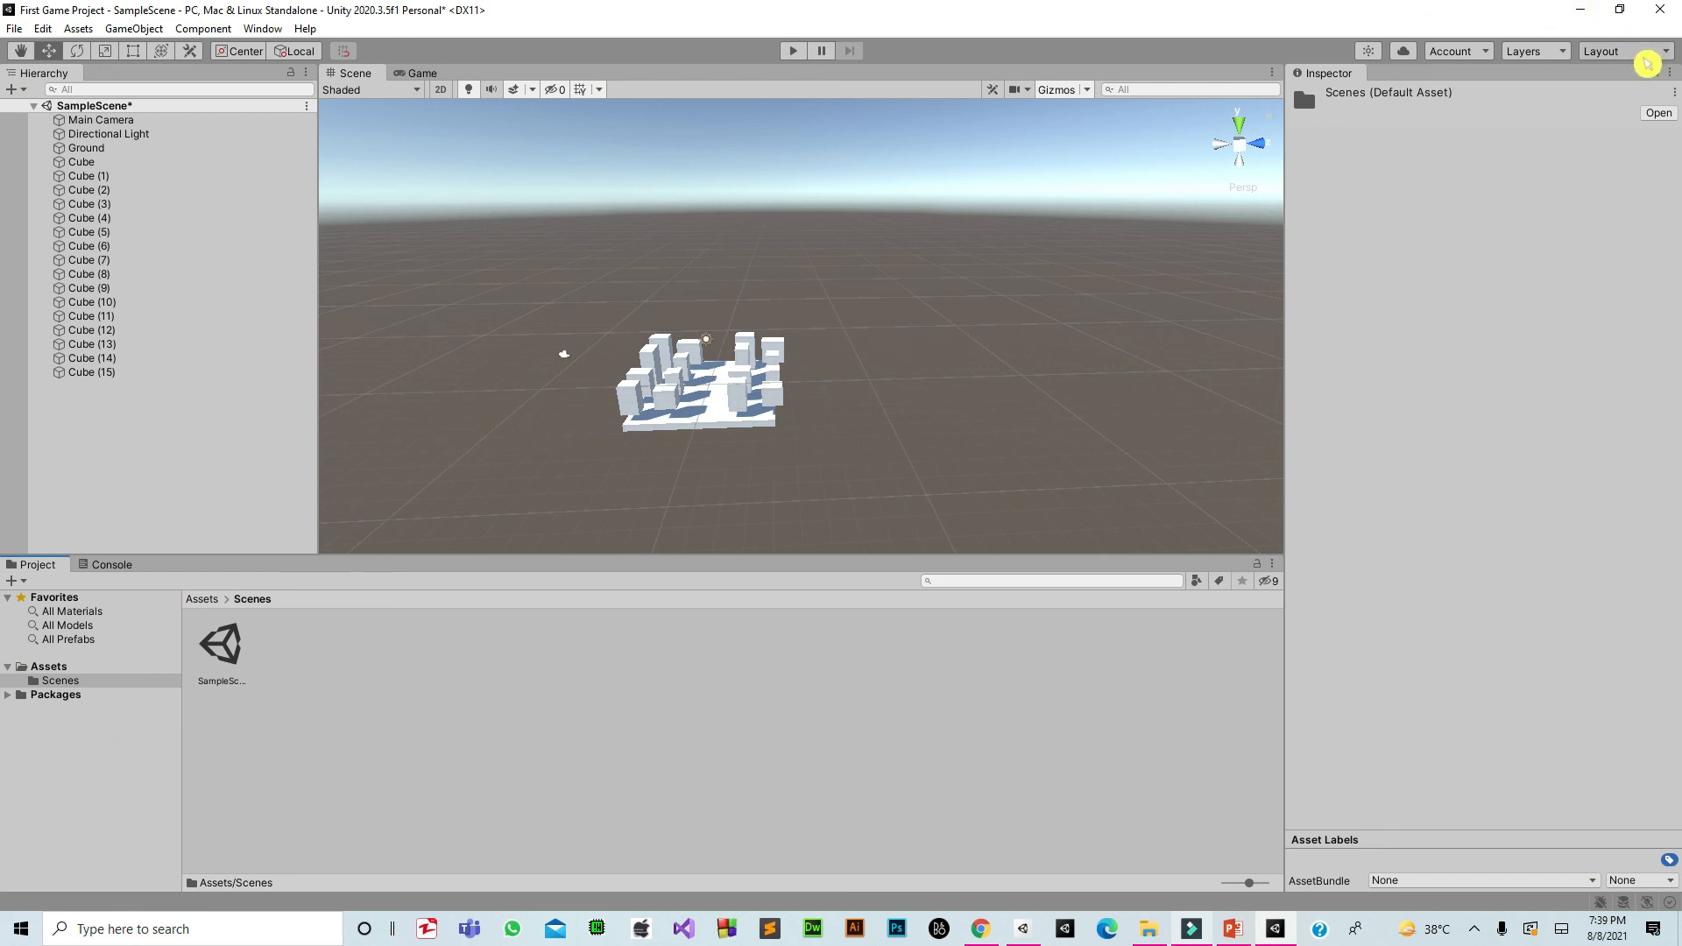
Dock the Hierarchy panel alongside the Scene and Game views, dock the Project panel beside that group, and show the Scene view
left_click(1647, 54)
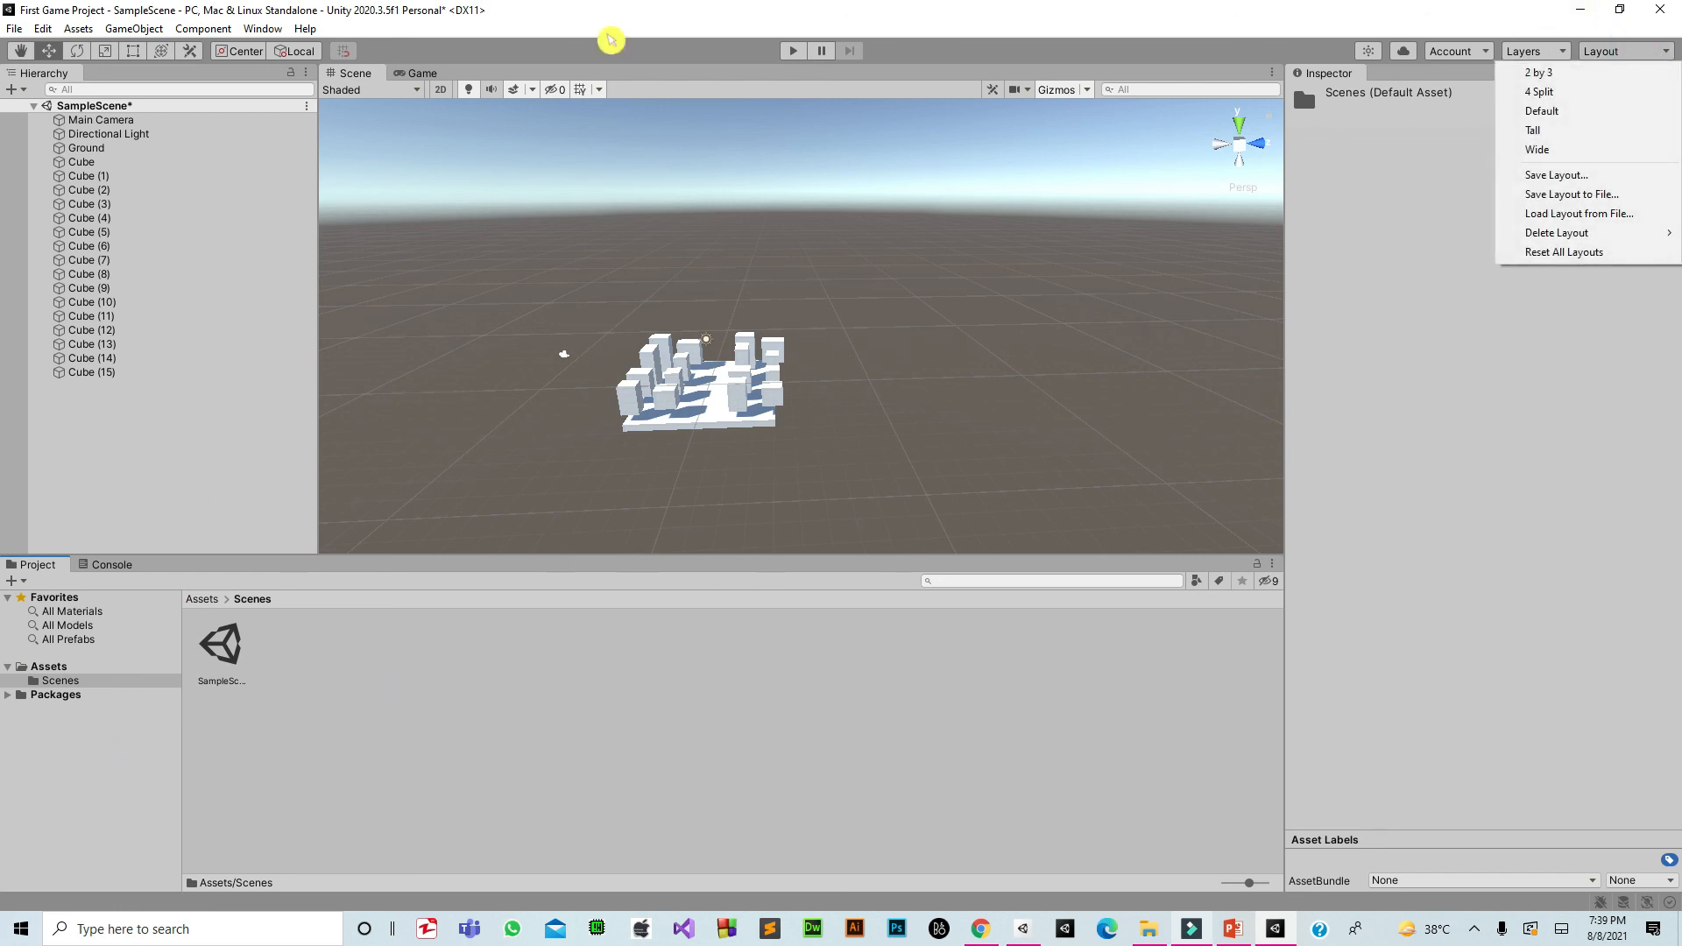
left_click(508, 848)
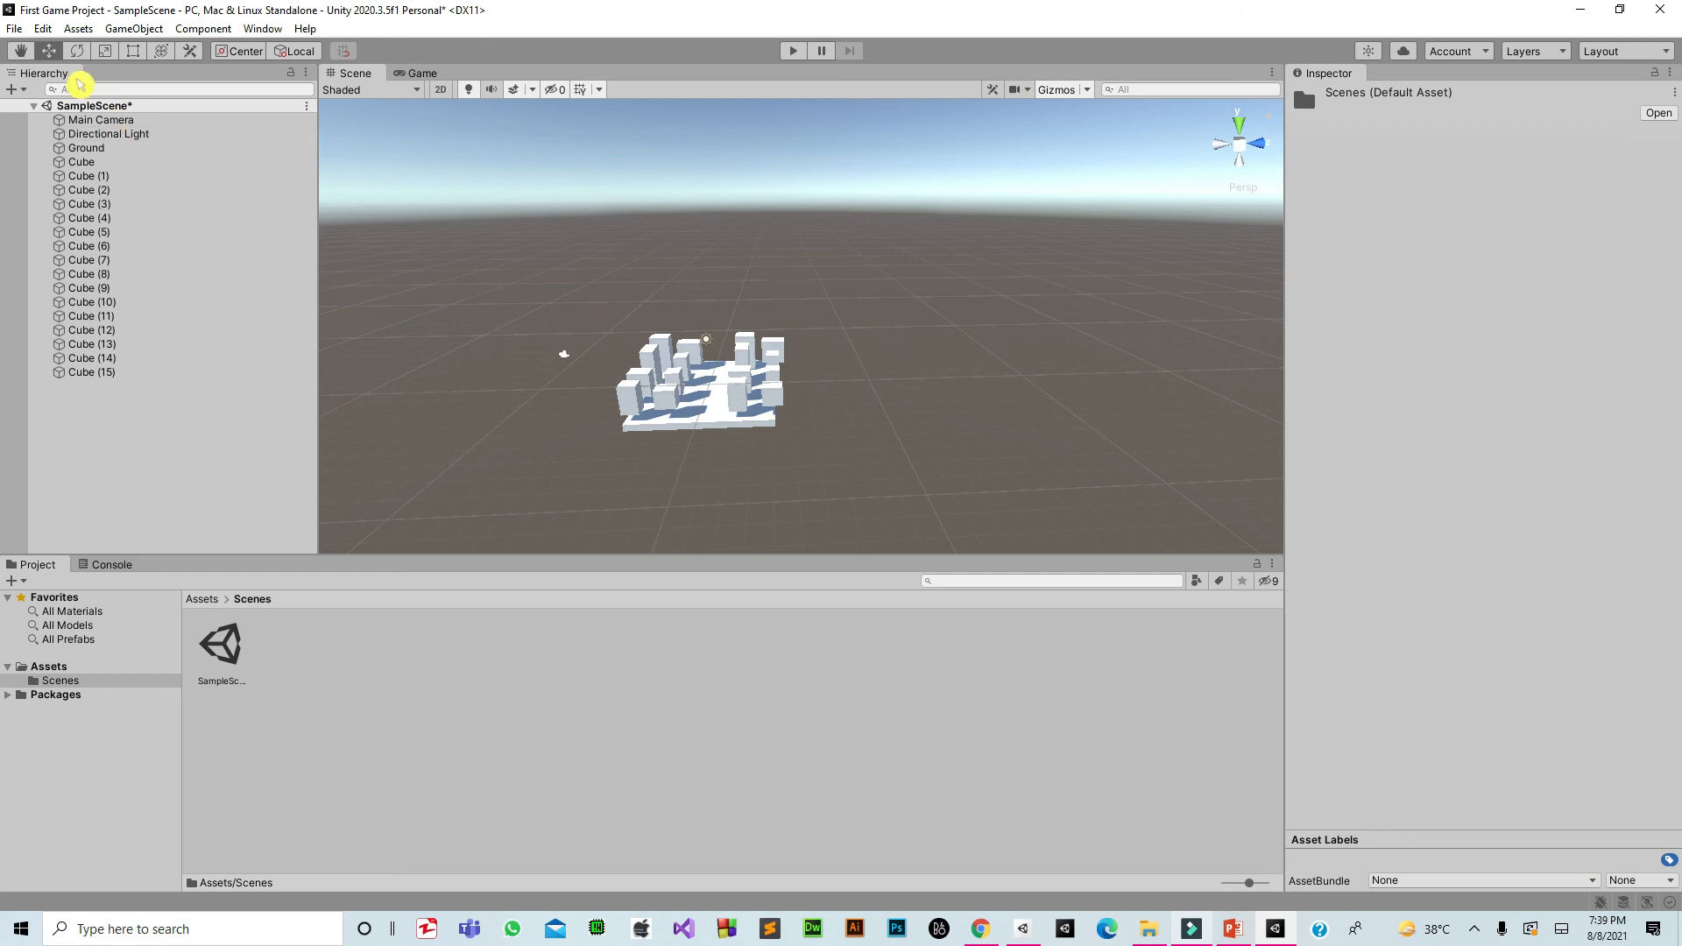
left_click_drag(78, 81, 435, 109)
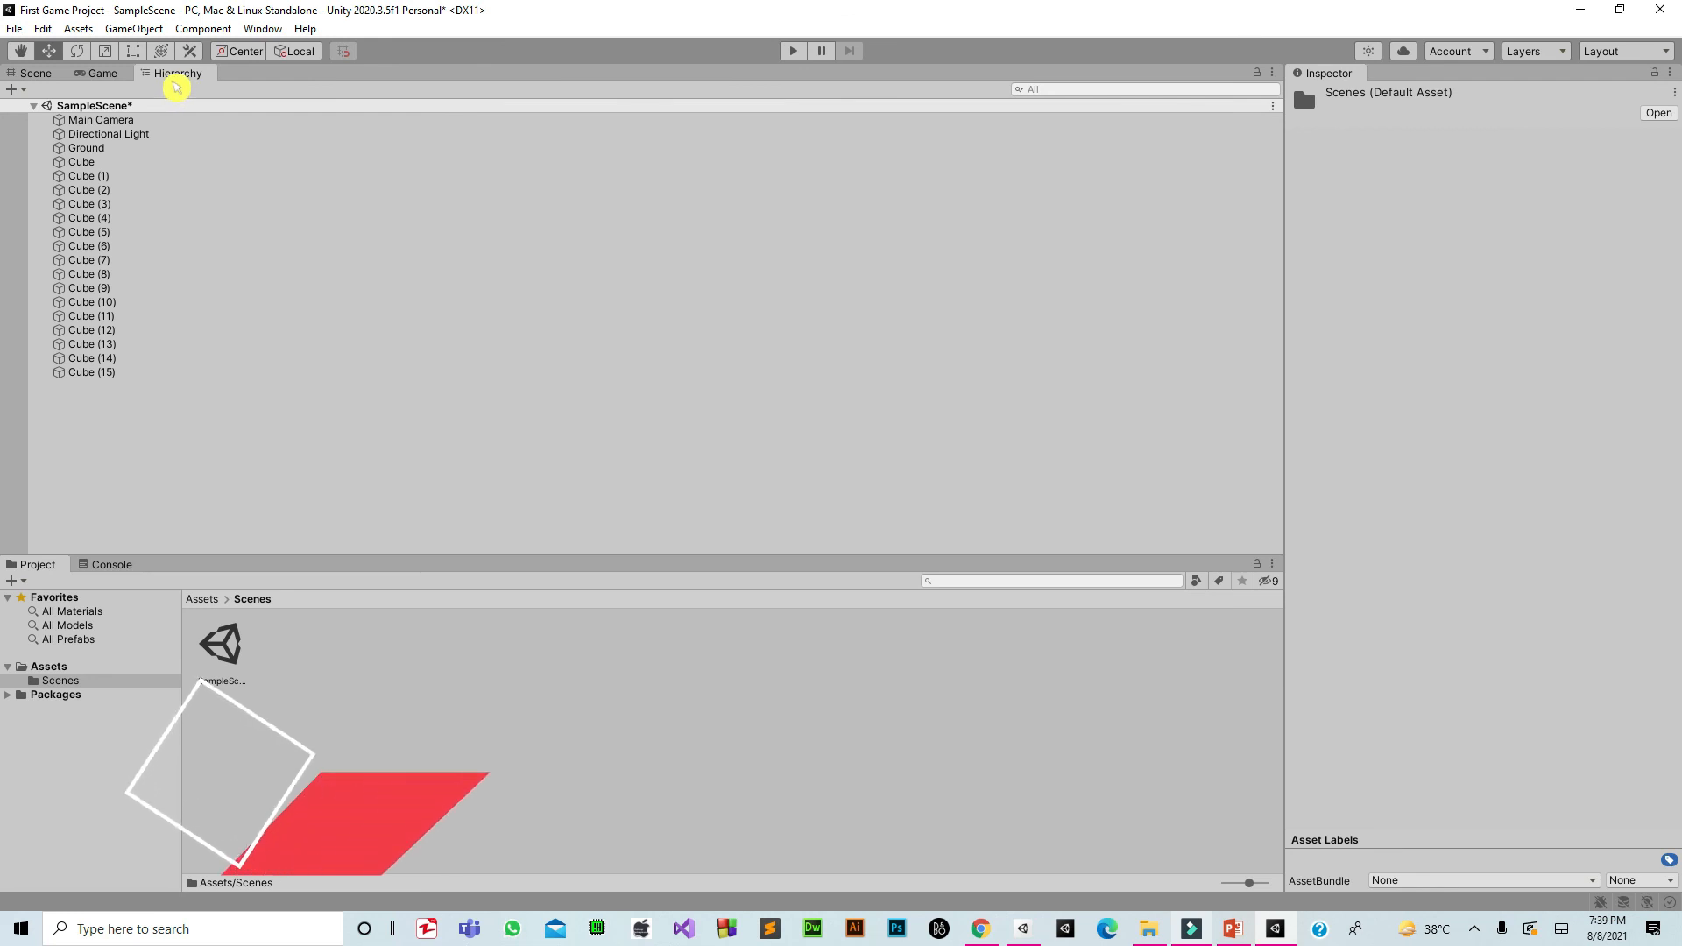
left_click_drag(56, 574, 1062, 362)
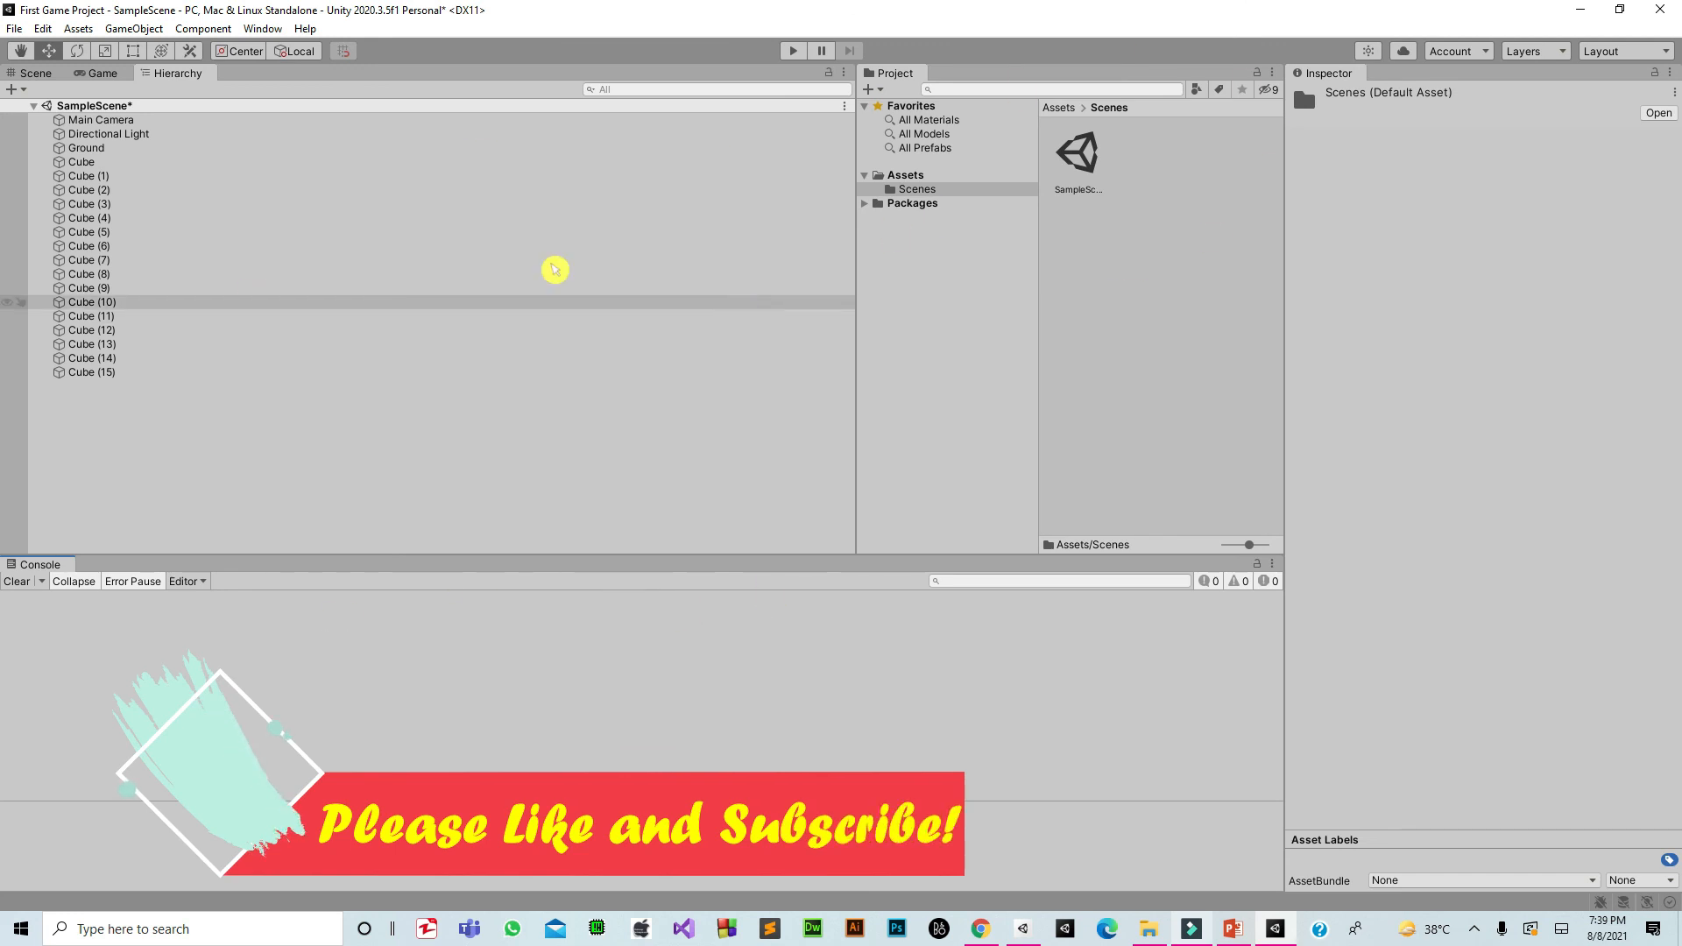
left_click(35, 73)
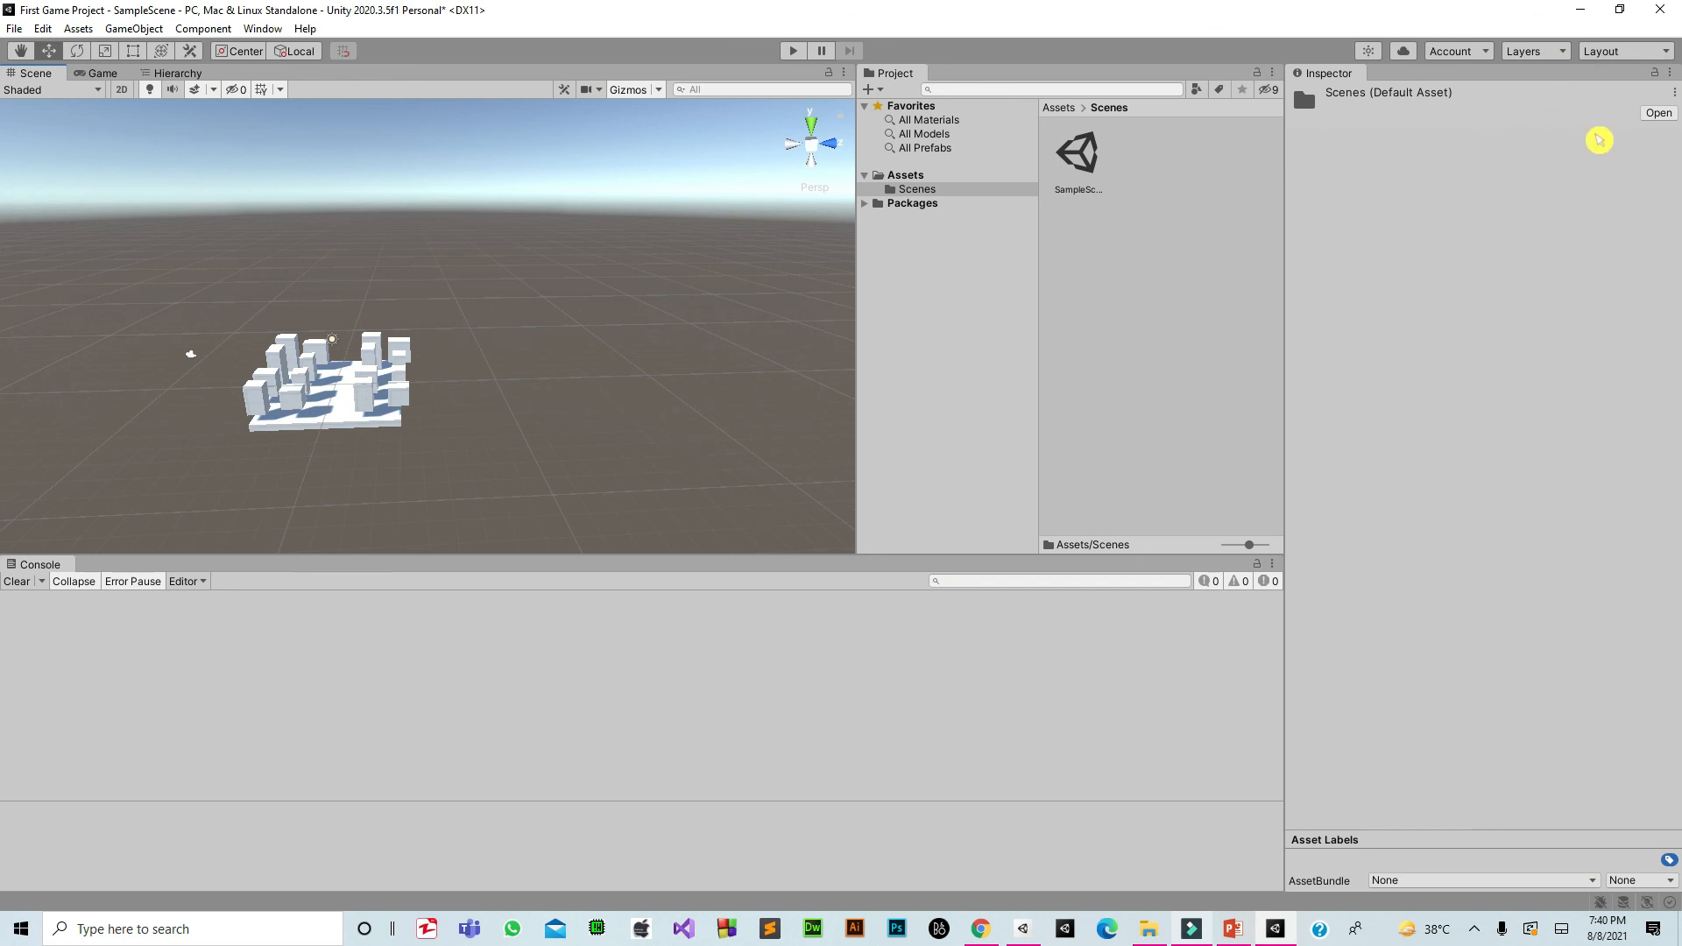
Preview the 2 by 3 and 4 Split editor layouts, and return to the Default layout
left_click(1617, 51)
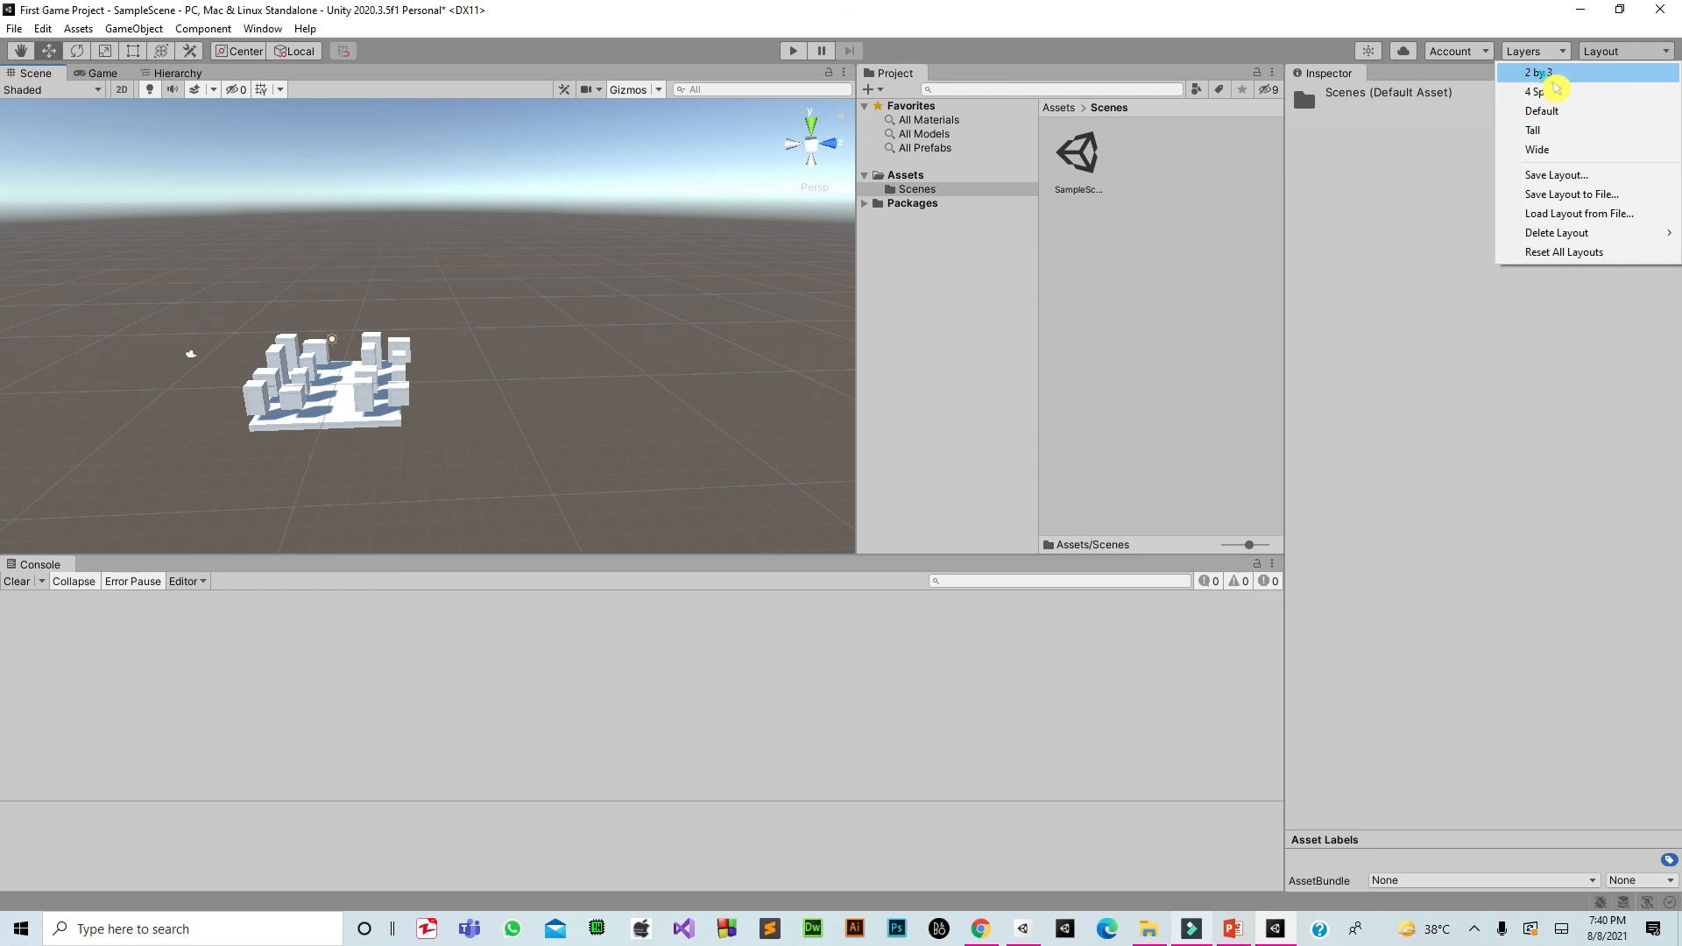
left_click(1555, 78)
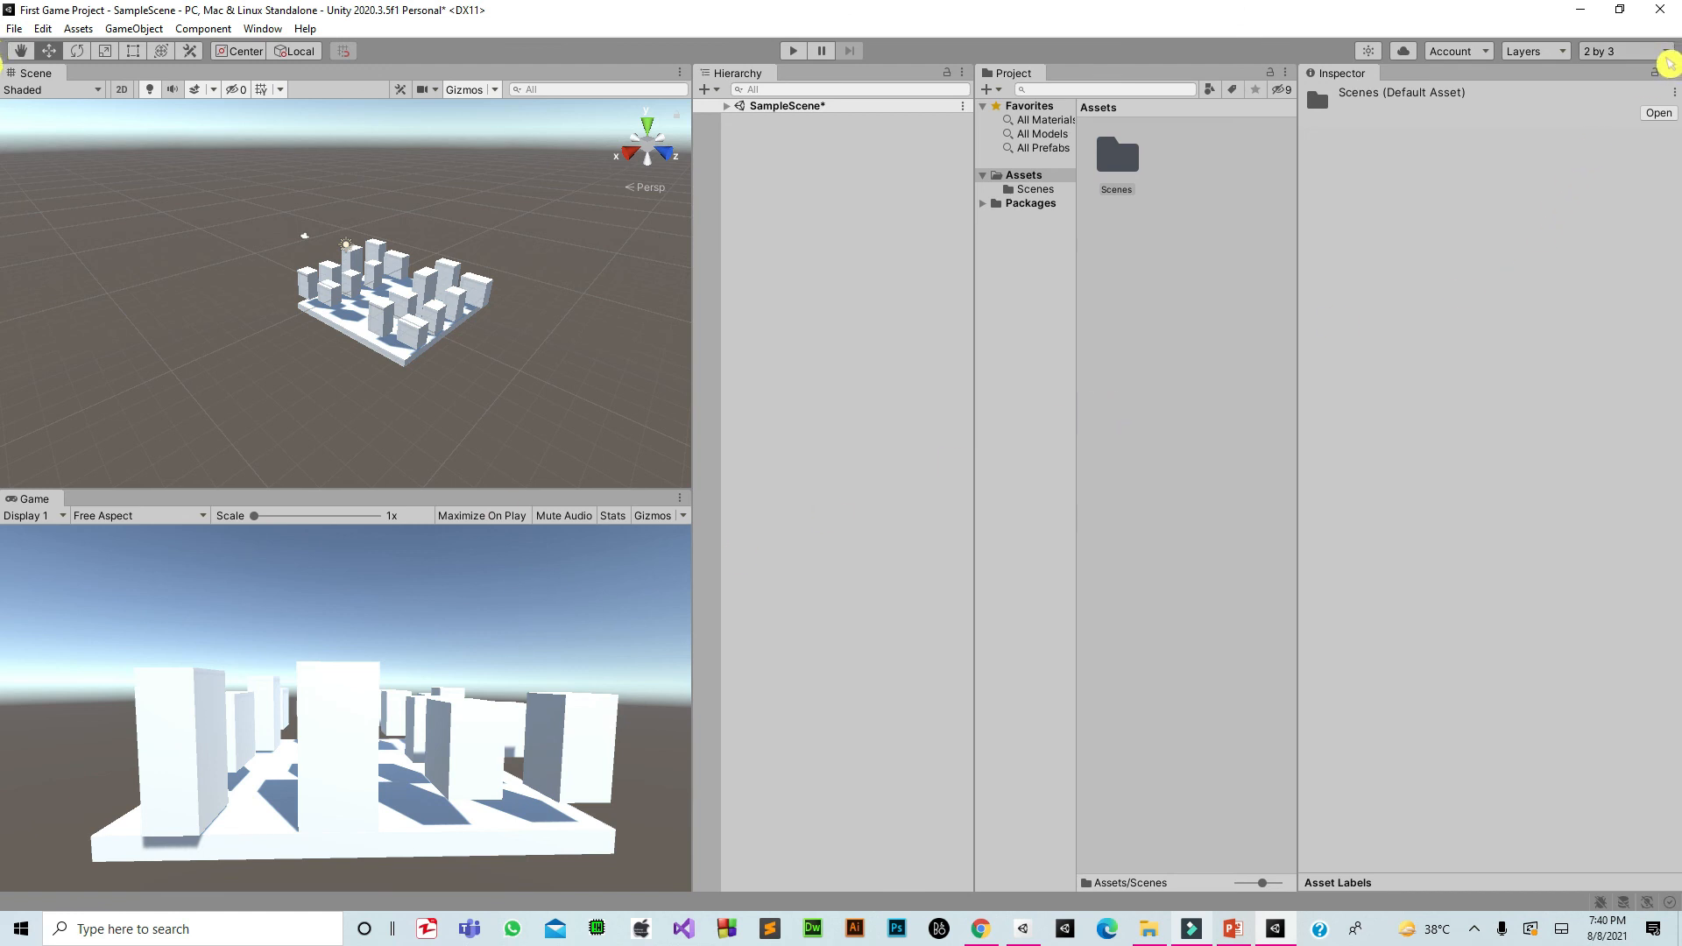
left_click(1667, 56)
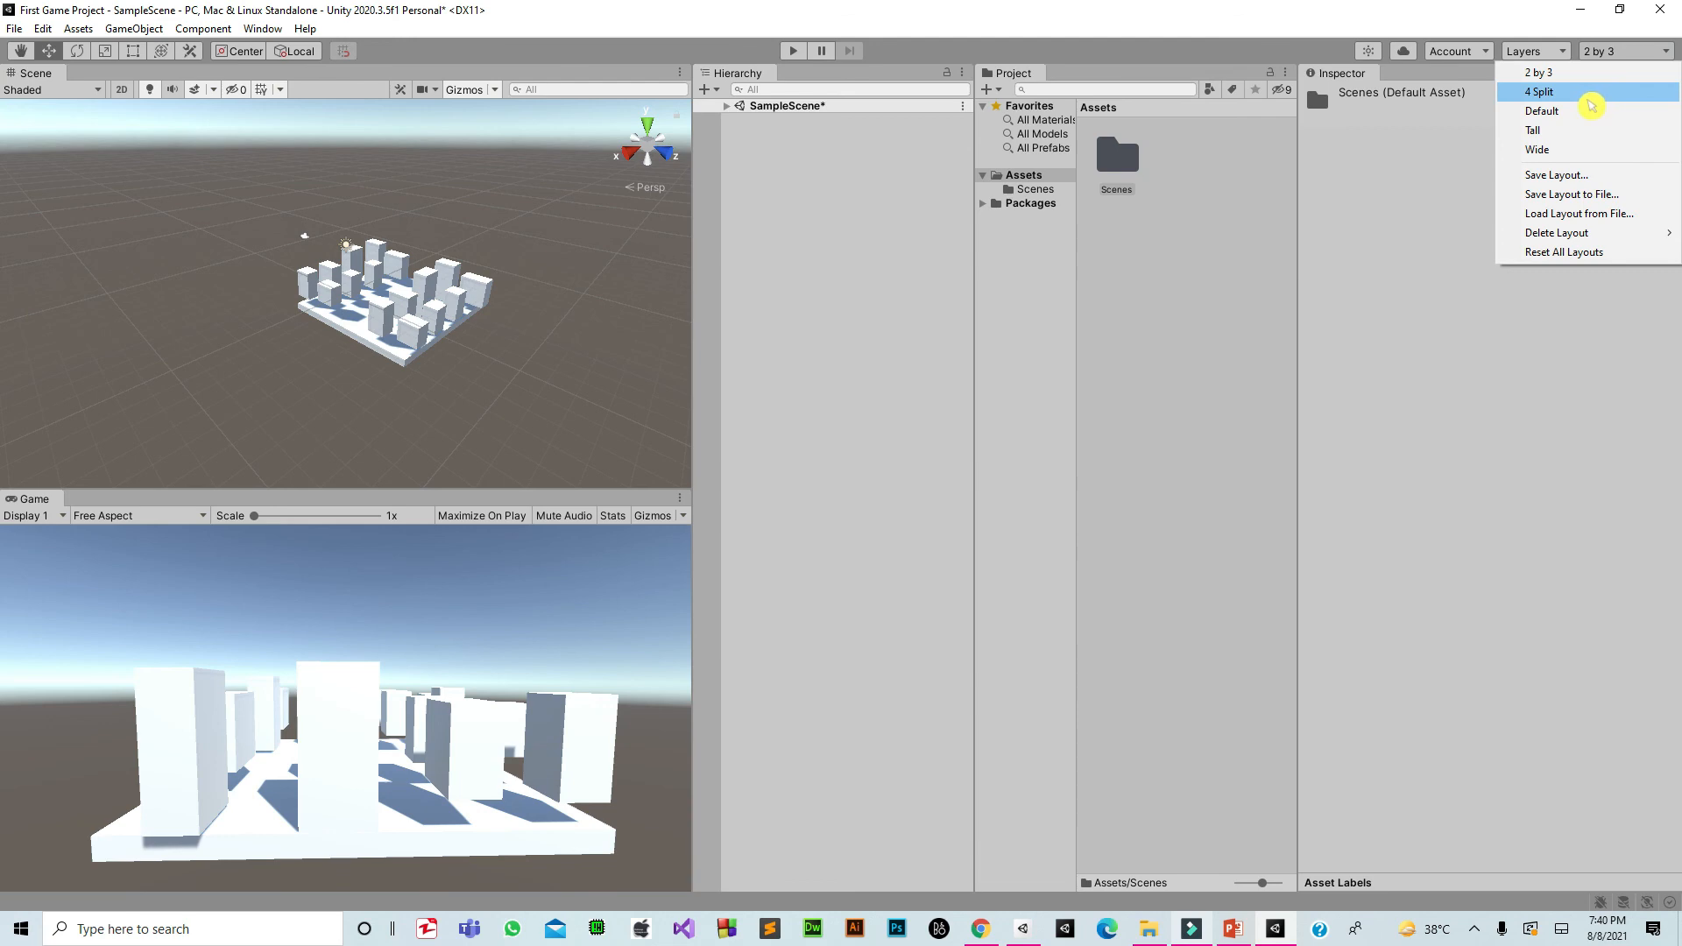
left_click(1591, 92)
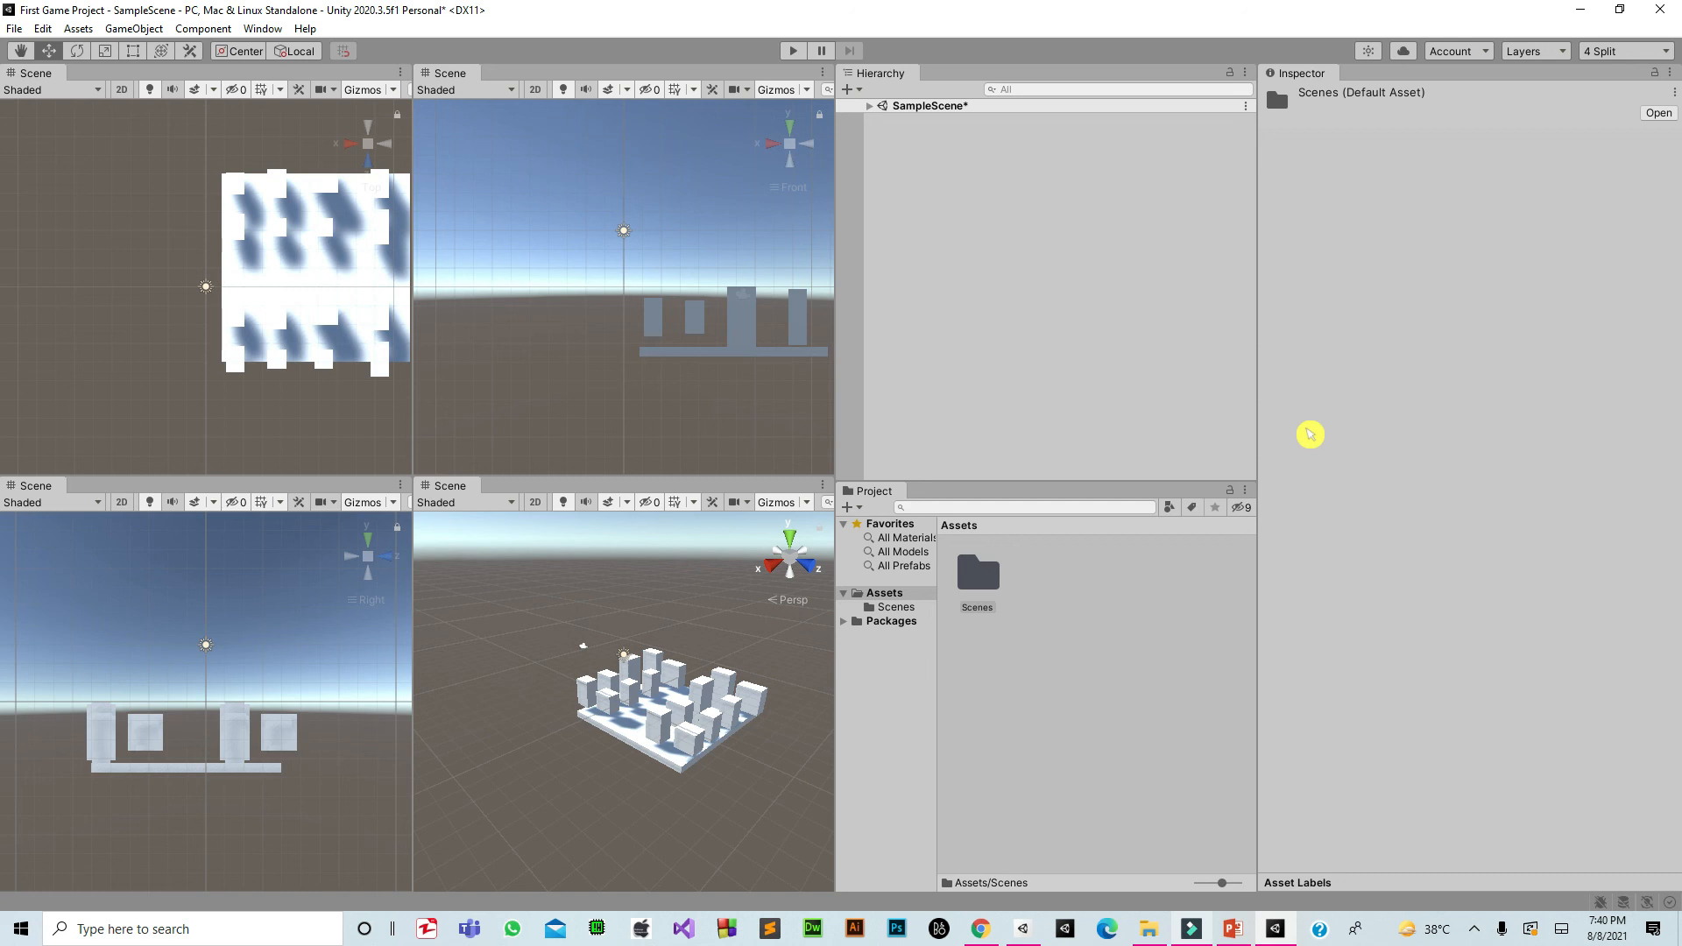
left_click(1647, 53)
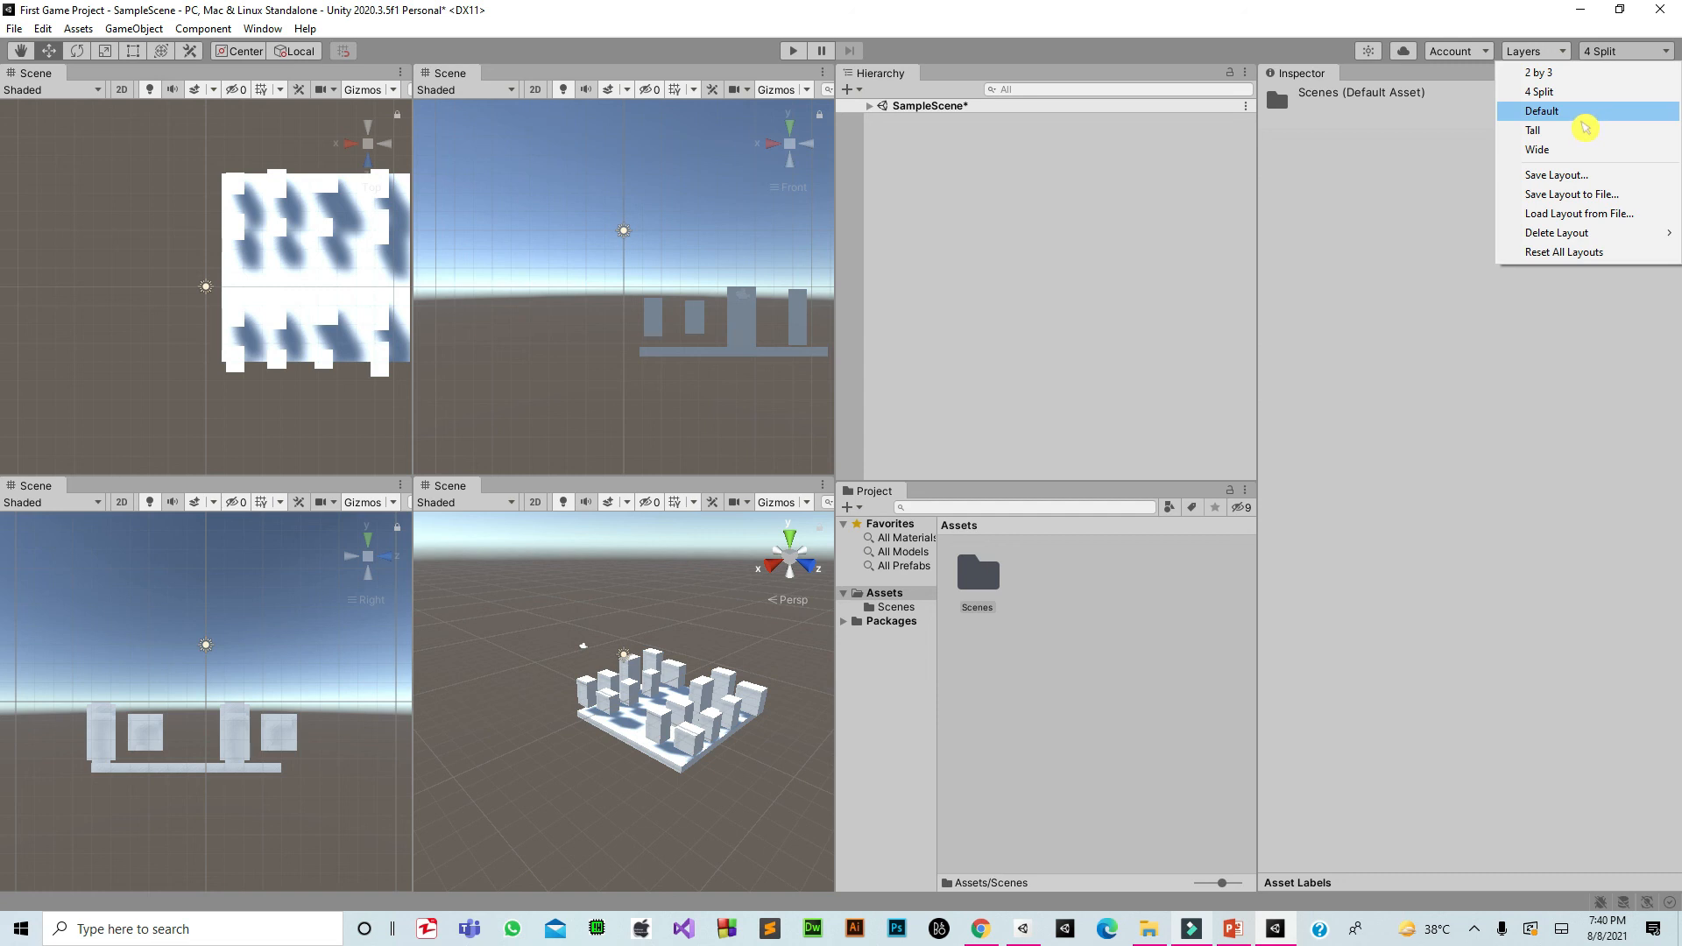
left_click(1580, 123)
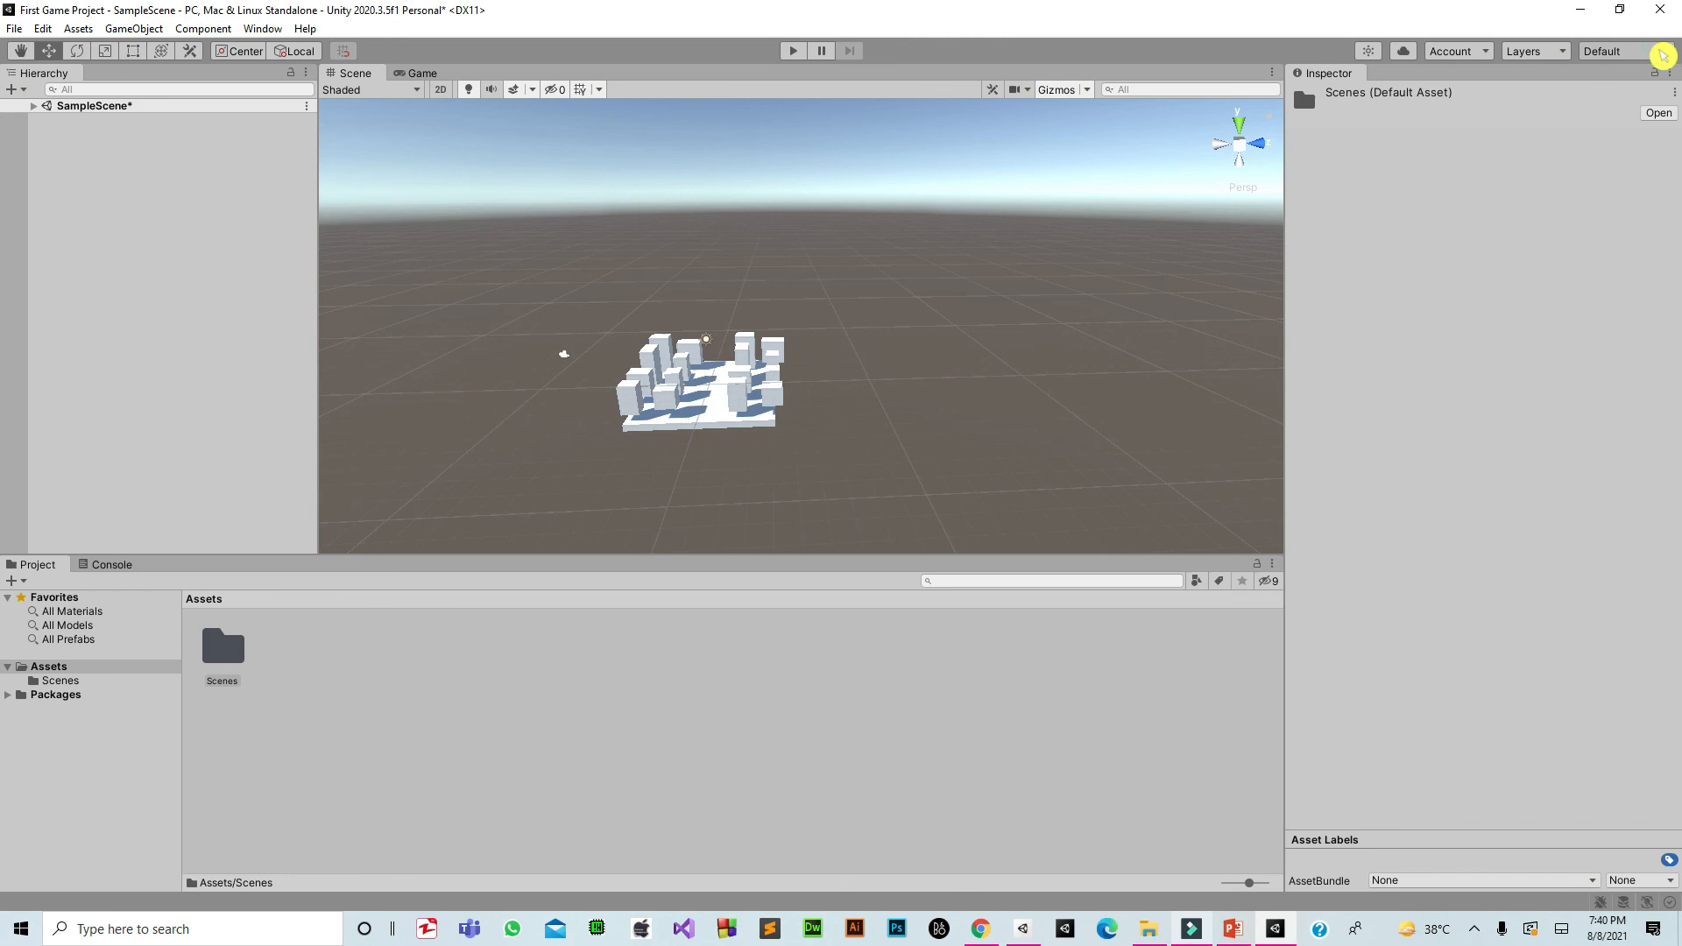
Preview the Tall and Wide editor layouts, and restore the Default layout
left_click(1660, 51)
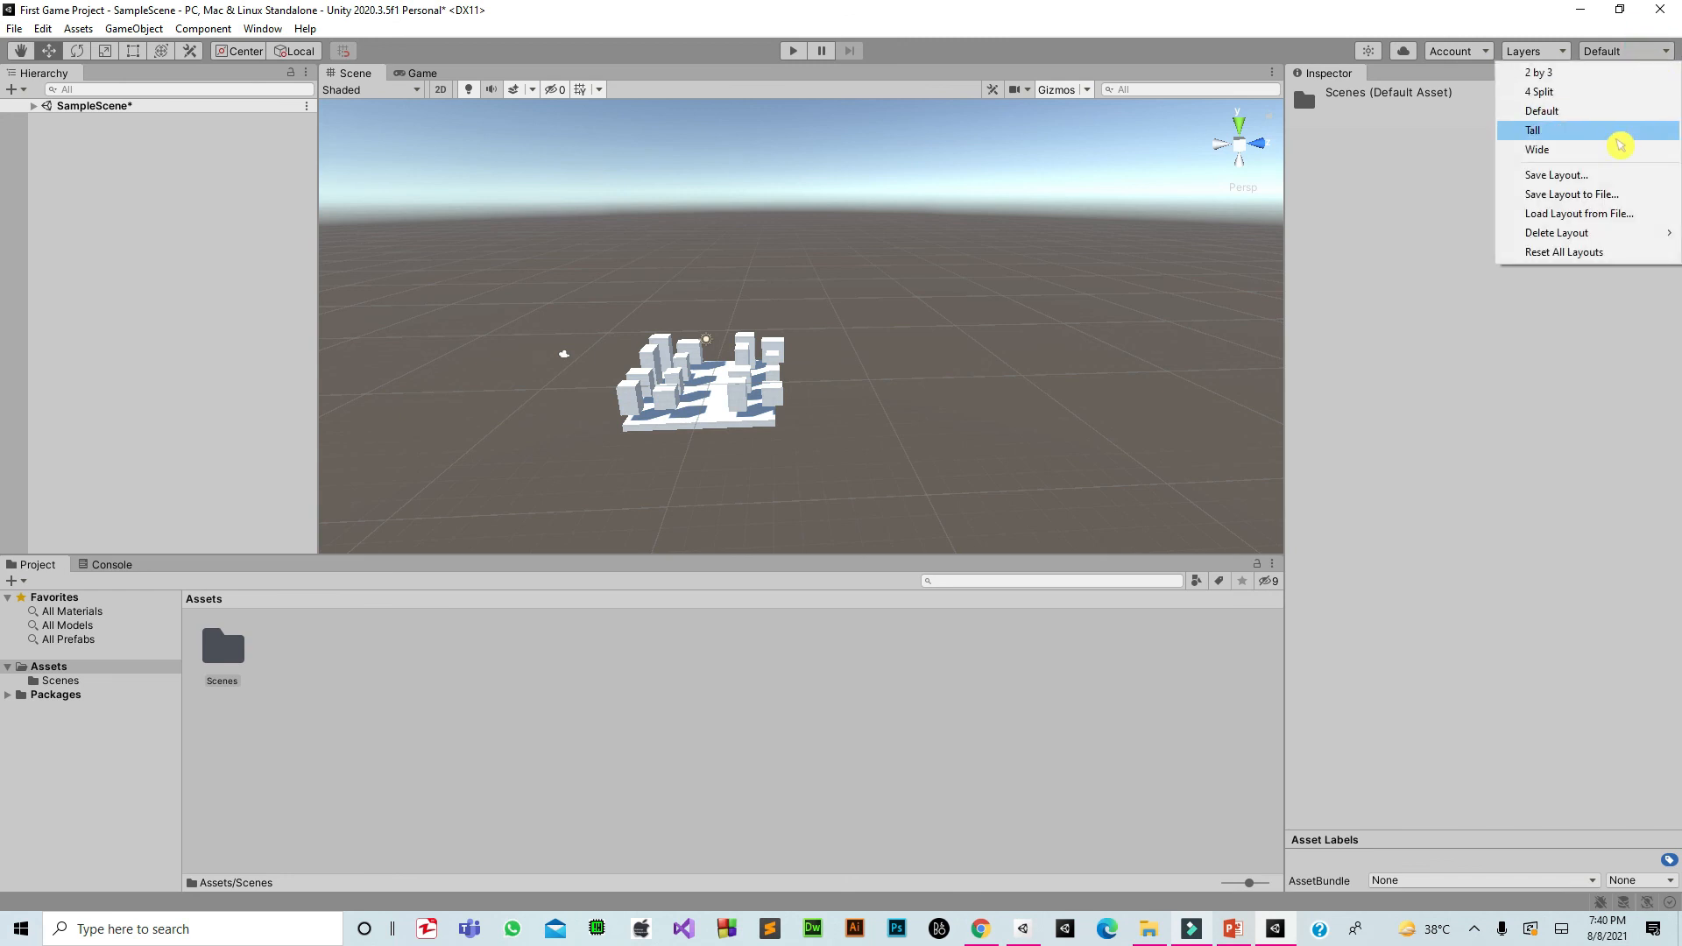
left_click(1619, 132)
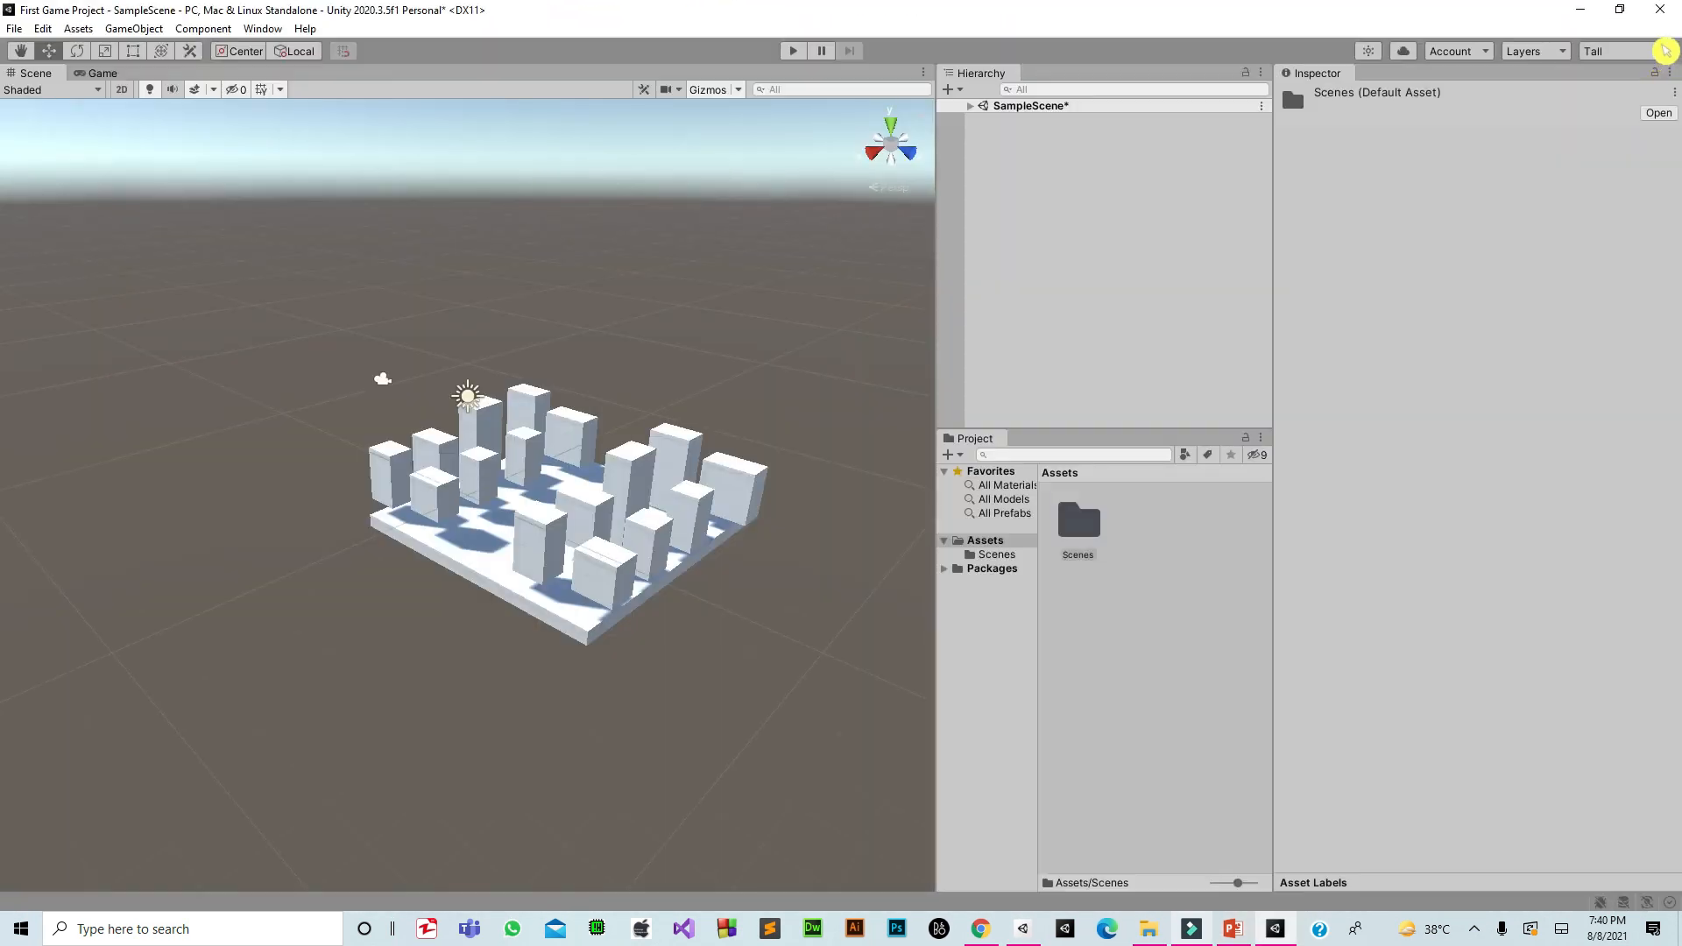
left_click(1665, 50)
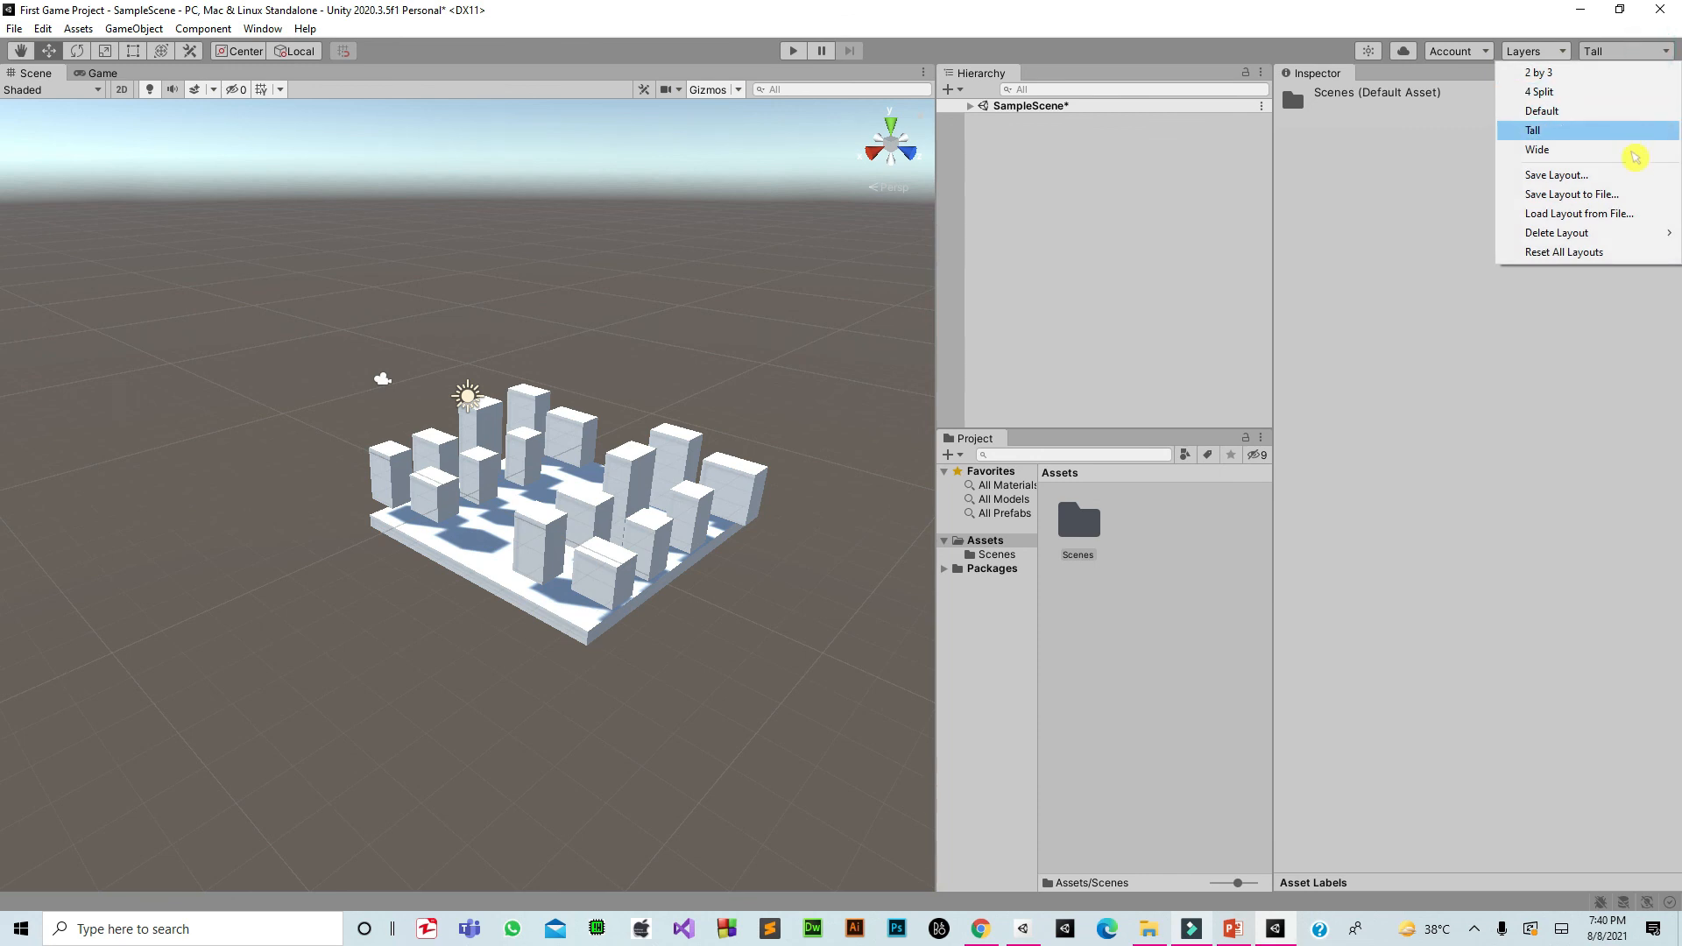
left_click(1628, 154)
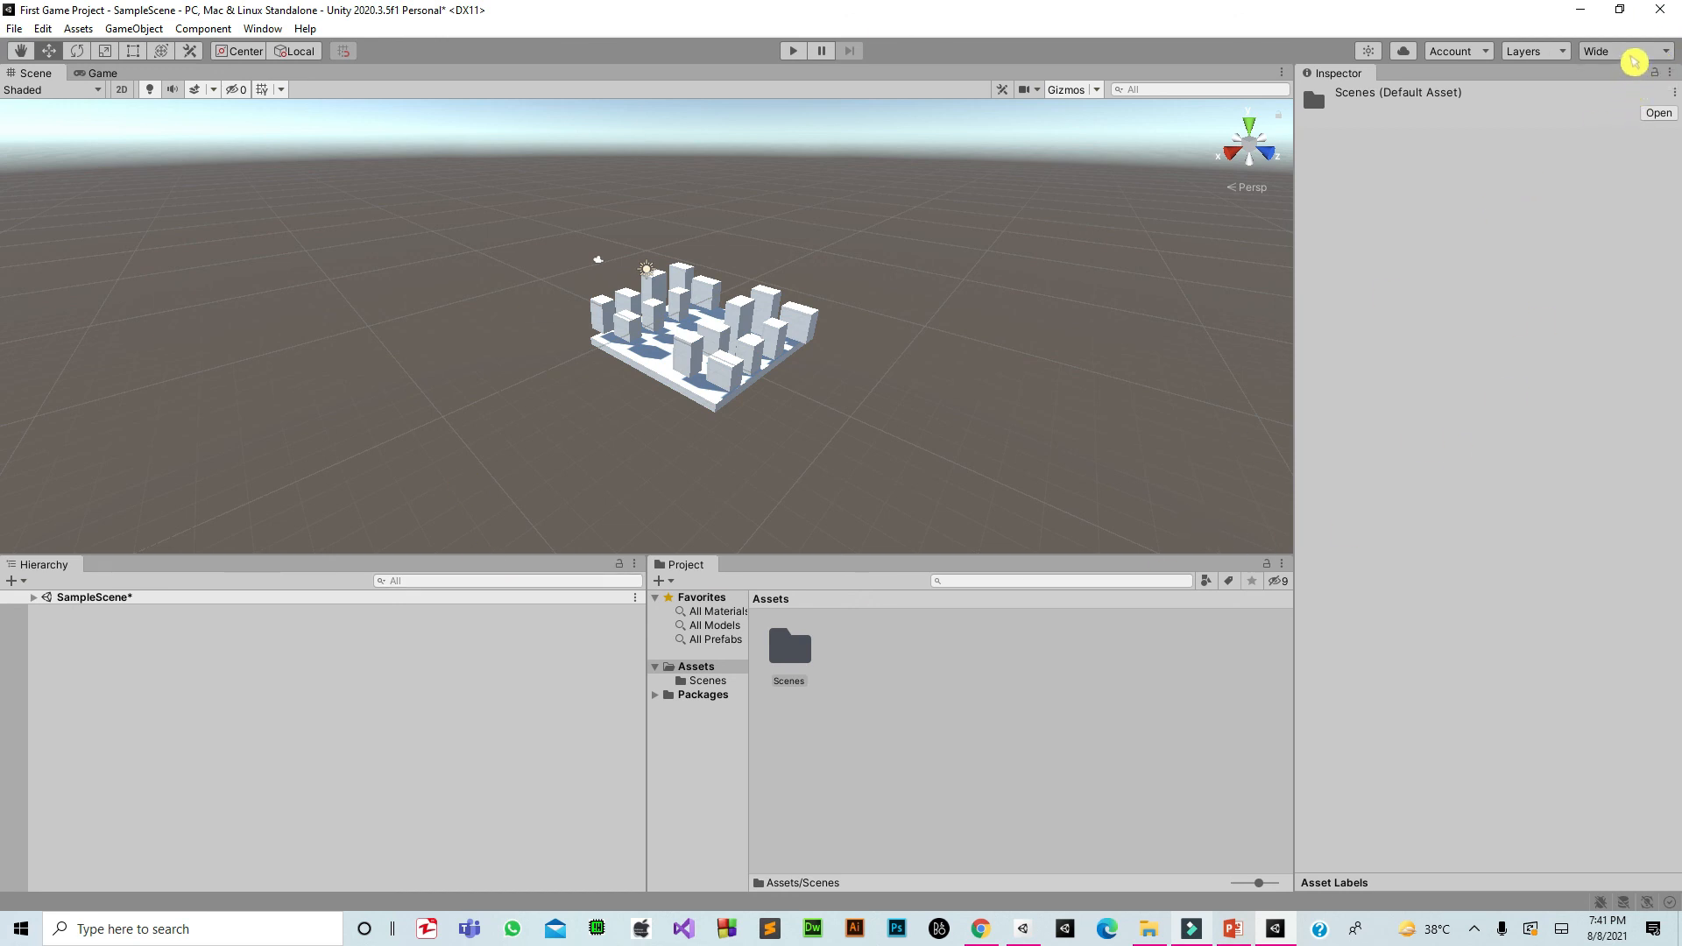
left_click(1631, 51)
left_click(1612, 114)
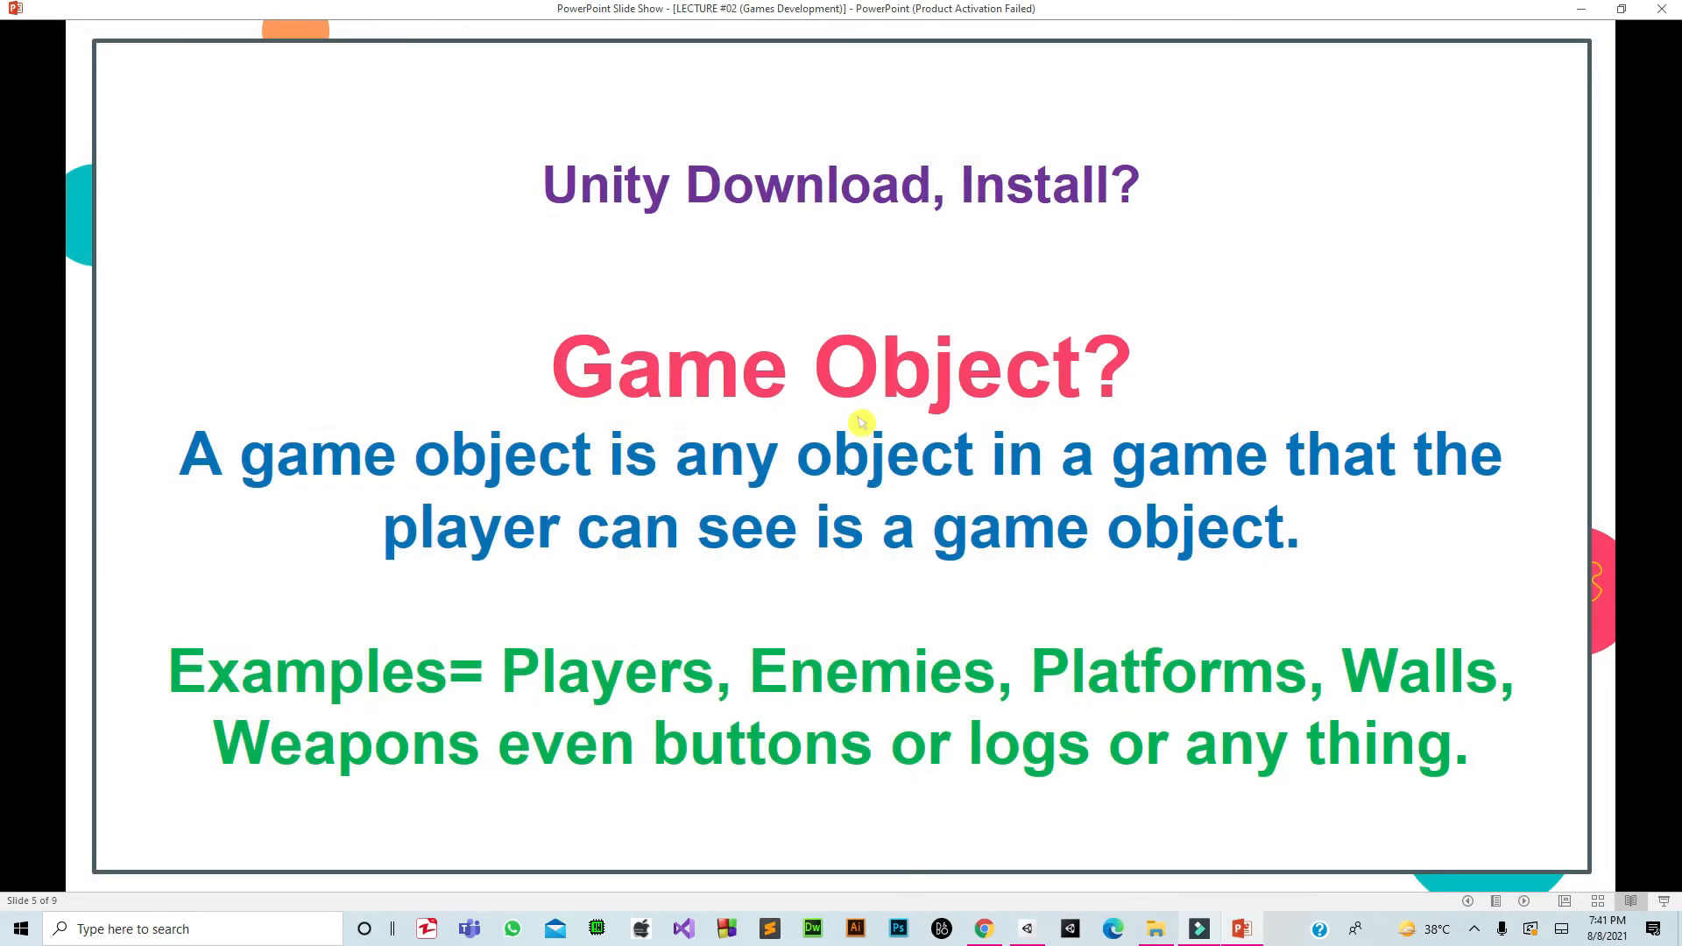